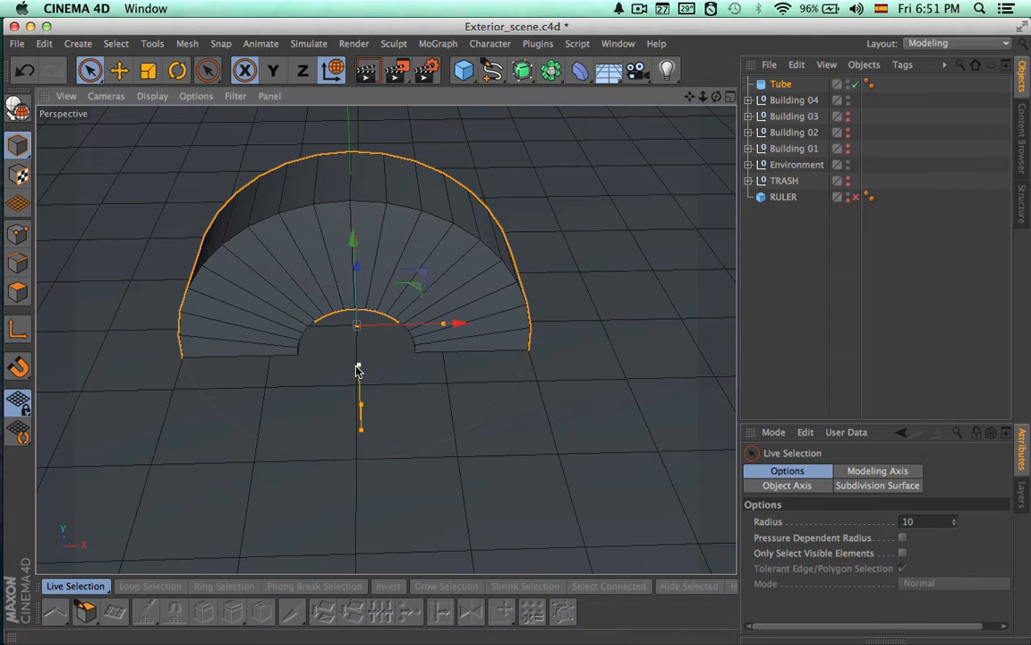
# Enlarge the tube's inner radius to about 158 cm so its wall becomes thinner
pyautogui.moveTo(357, 368); pyautogui.dragTo(356, 412)
pyautogui.keyDown('alt'); pyautogui.moveTo(521, 300); pyautogui.dragTo(624, 256); pyautogui.keyUp('alt')
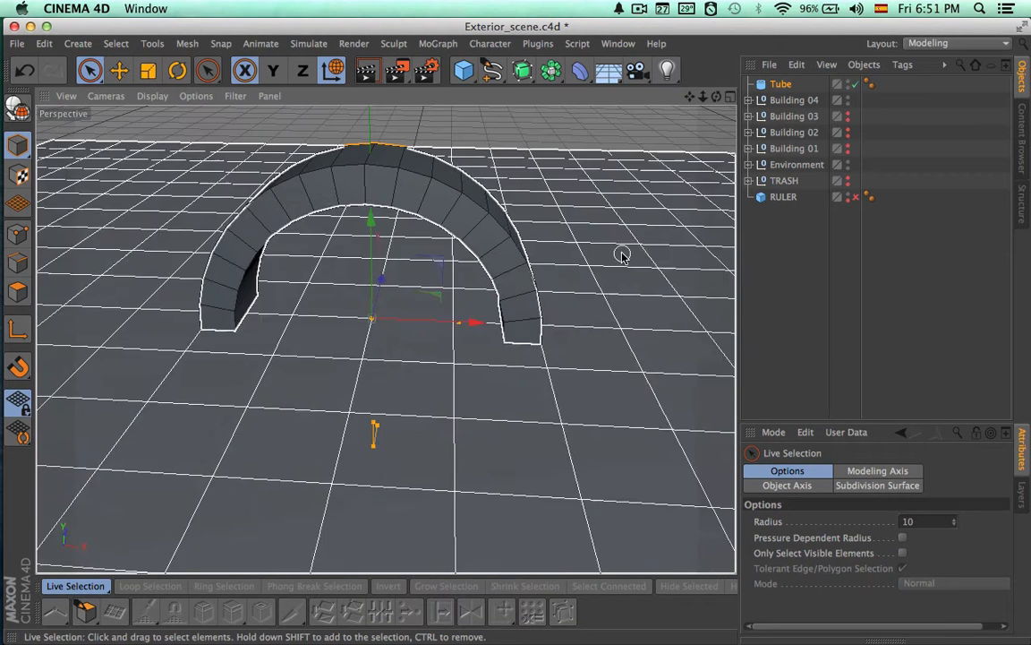
# Hide the Environment group in both the viewport and the renderer
pyautogui.click(848, 162)
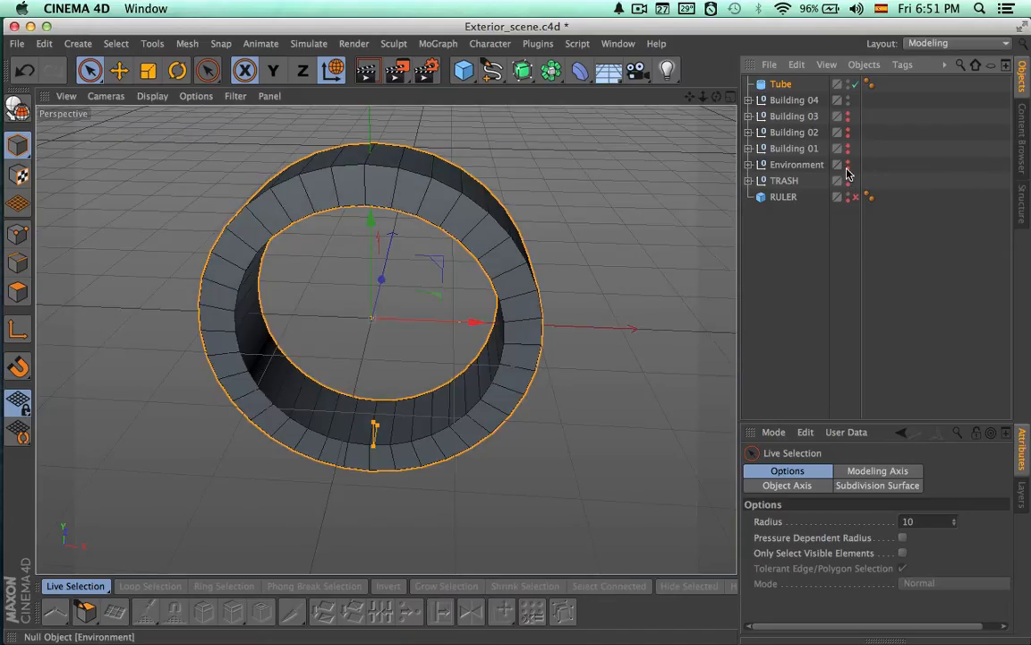
pyautogui.click(847, 169)
pyautogui.click(847, 169)
# Lengthen the tube along its axis to a height of about 502 cm
pyautogui.keyDown('alt'); pyautogui.moveTo(626, 341); pyautogui.dragTo(492, 411); pyautogui.keyUp('alt')
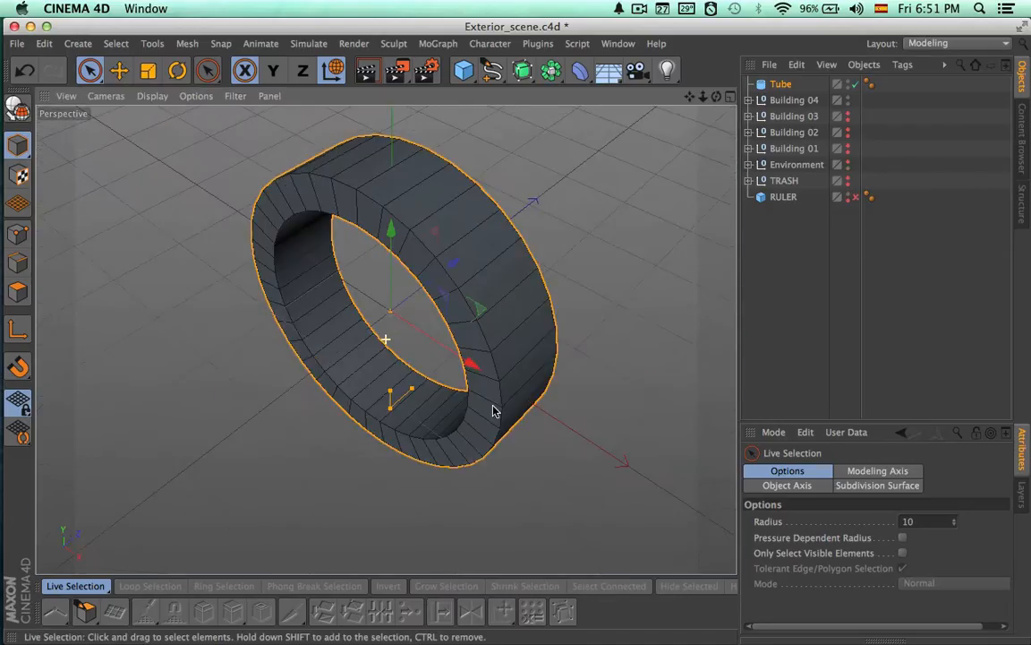
pyautogui.keyDown('alt'); pyautogui.moveTo(561, 368); pyautogui.dragTo(472, 356, button='right'); pyautogui.keyUp('alt')
pyautogui.keyDown('alt'); pyautogui.moveTo(459, 382); pyautogui.dragTo(518, 336); pyautogui.keyUp('alt')
pyautogui.keyDown('alt'); pyautogui.moveTo(557, 345); pyautogui.dragTo(638, 294, button='right'); pyautogui.keyUp('alt')
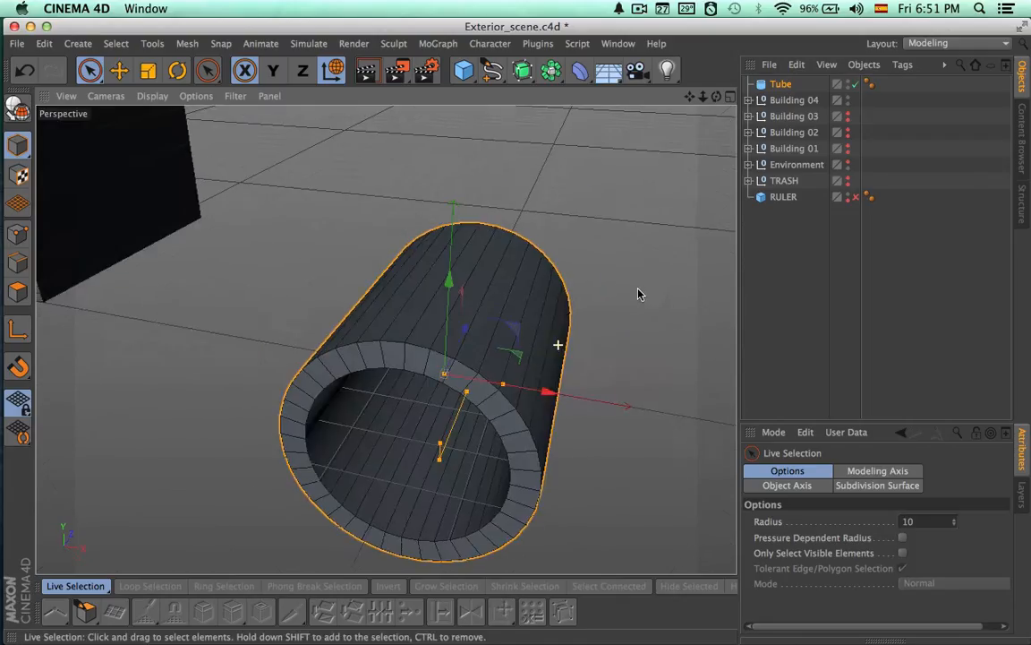
pyautogui.keyDown('alt'); pyautogui.moveTo(677, 246); pyautogui.dragTo(581, 242, button='right'); pyautogui.keyUp('alt')
# Set the tube's rotation segments to 24
pyautogui.click(780, 85)
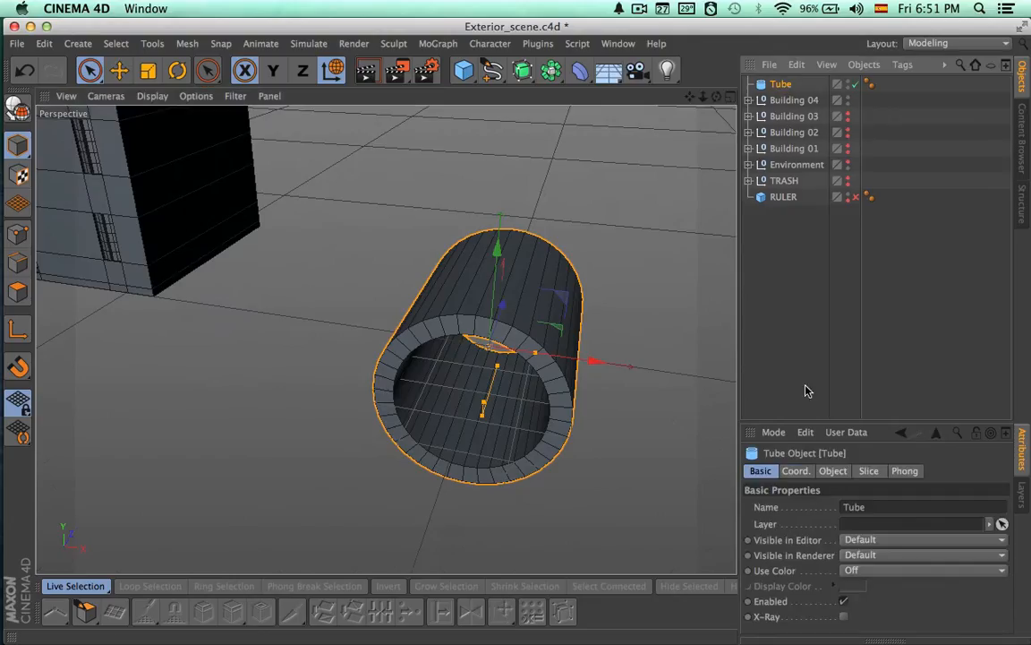
pyautogui.click(837, 473)
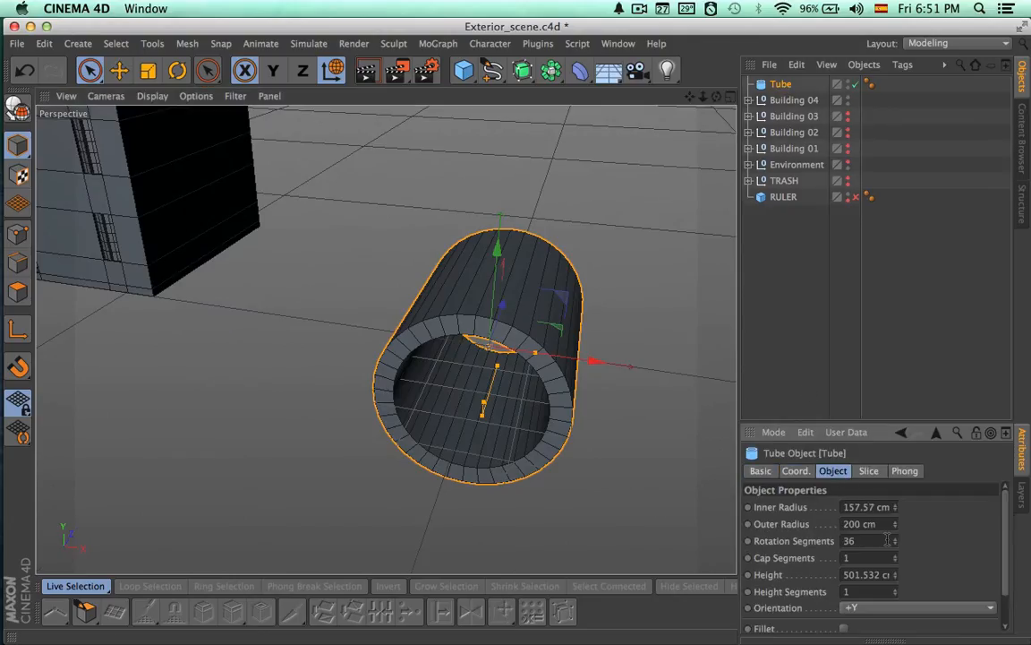
pyautogui.write('24')
pyautogui.press('Return')
pyautogui.moveTo(681, 511)
pyautogui.keyDown('alt'); pyautogui.mouseDown()
pyautogui.moveTo(669, 509)
pyautogui.moveTo(678, 498)
pyautogui.mouseUp(); pyautogui.keyUp('alt')
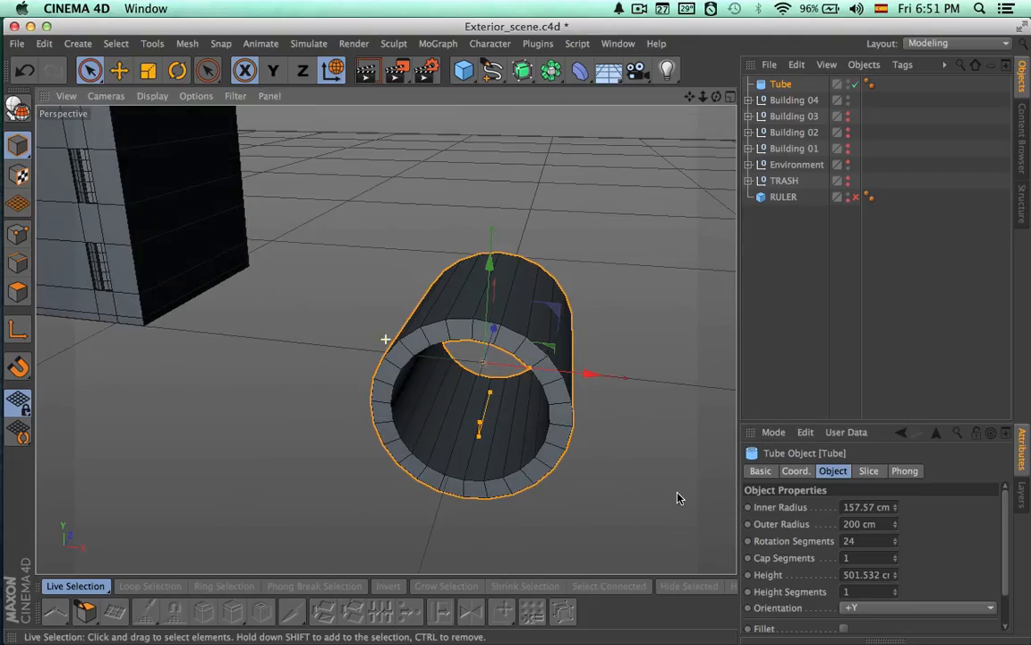
# Enable slicing on the tube and cut it to a half arch from 90° to 270°
pyautogui.click(870, 472)
pyautogui.click(817, 506)
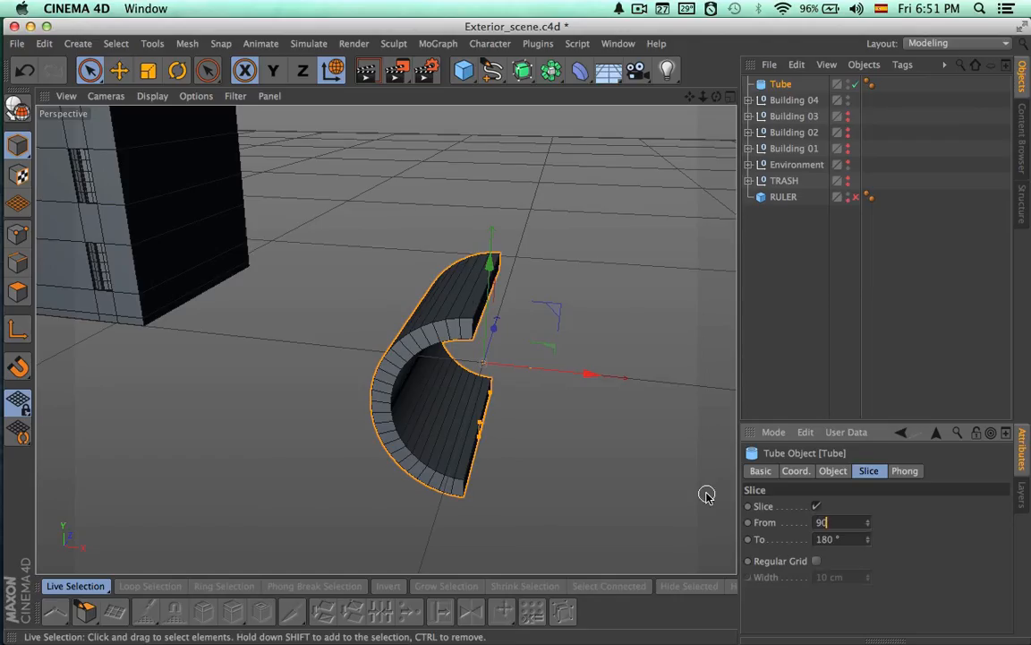
pyautogui.press('Return')
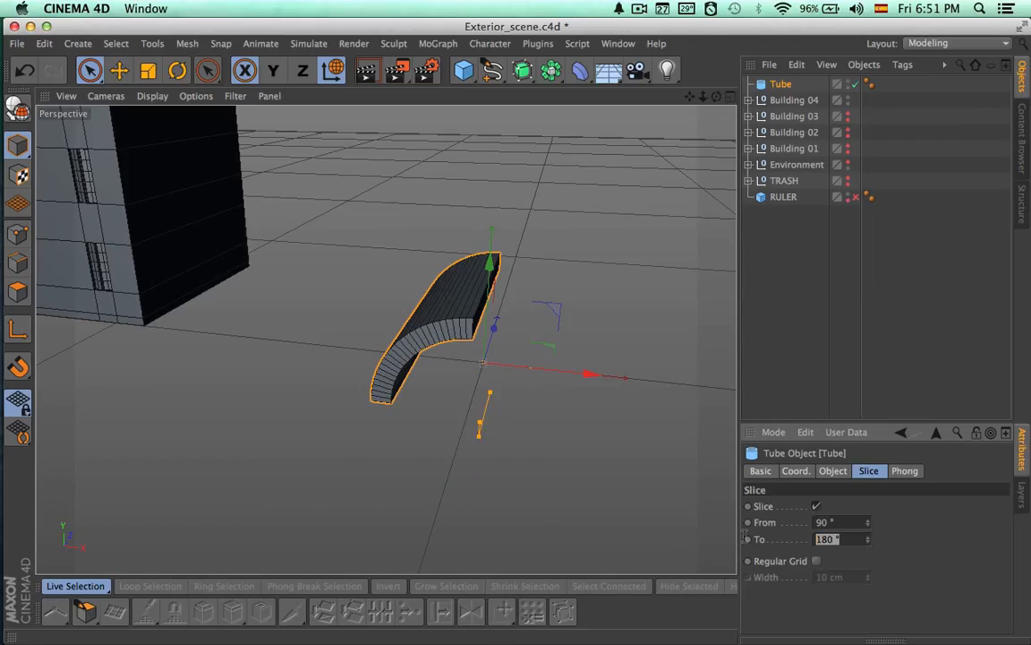
pyautogui.moveTo(870, 541); pyautogui.dragTo(869, 542)
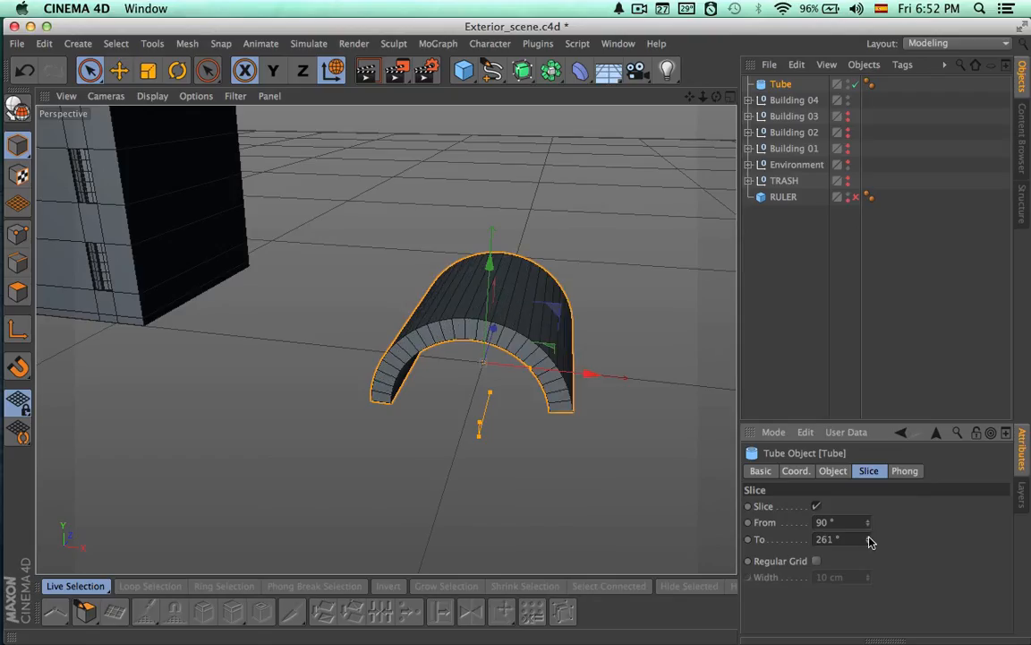
pyautogui.write('270')
pyautogui.press('Return')
pyautogui.keyDown('alt'); pyautogui.moveTo(627, 483); pyautogui.dragTo(806, 430); pyautogui.keyUp('alt')
# Reduce the tube's rotation segments to 12
pyautogui.click(770, 473)
pyautogui.click(796, 473)
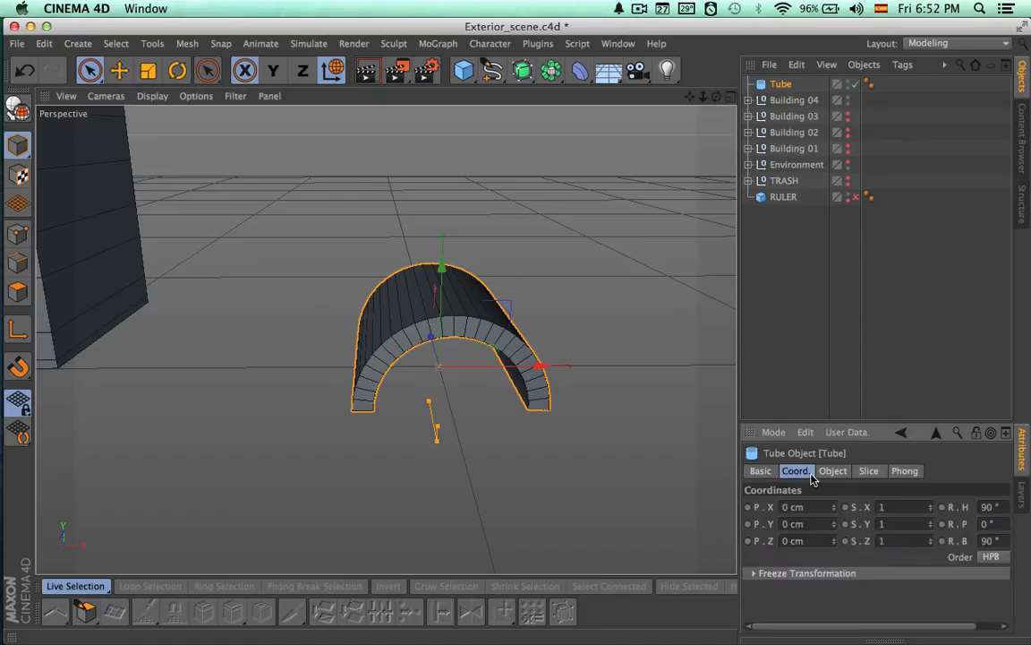
pyautogui.click(834, 473)
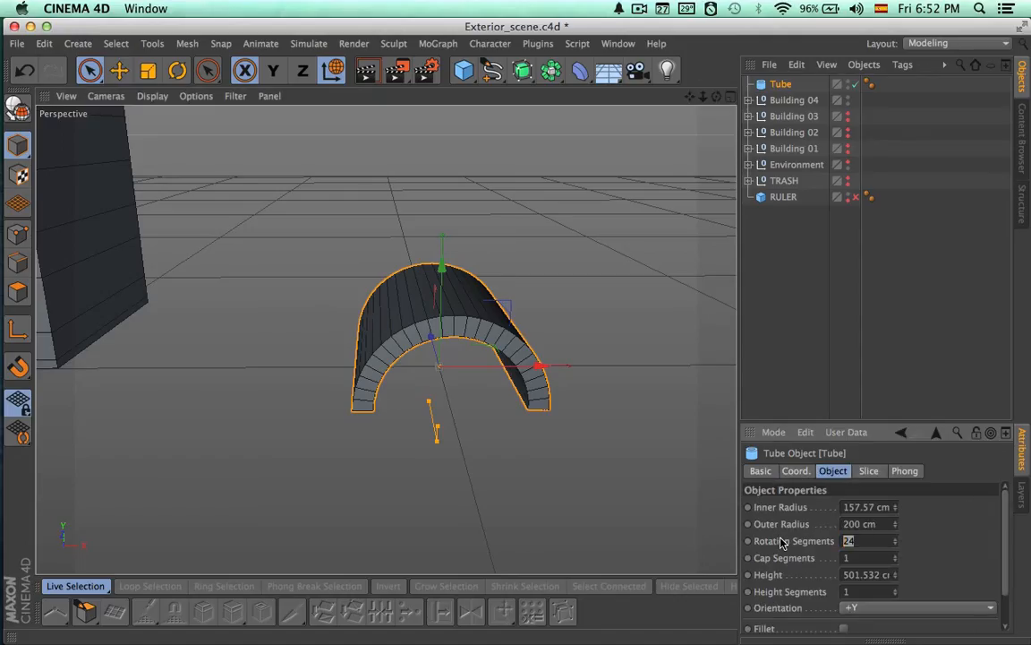
pyautogui.keyDown('alt'); pyautogui.moveTo(617, 458); pyautogui.dragTo(516, 462); pyautogui.keyUp('alt')
pyautogui.keyDown('alt'); pyautogui.moveTo(592, 356); pyautogui.dragTo(465, 356, button='right'); pyautogui.keyUp('alt')
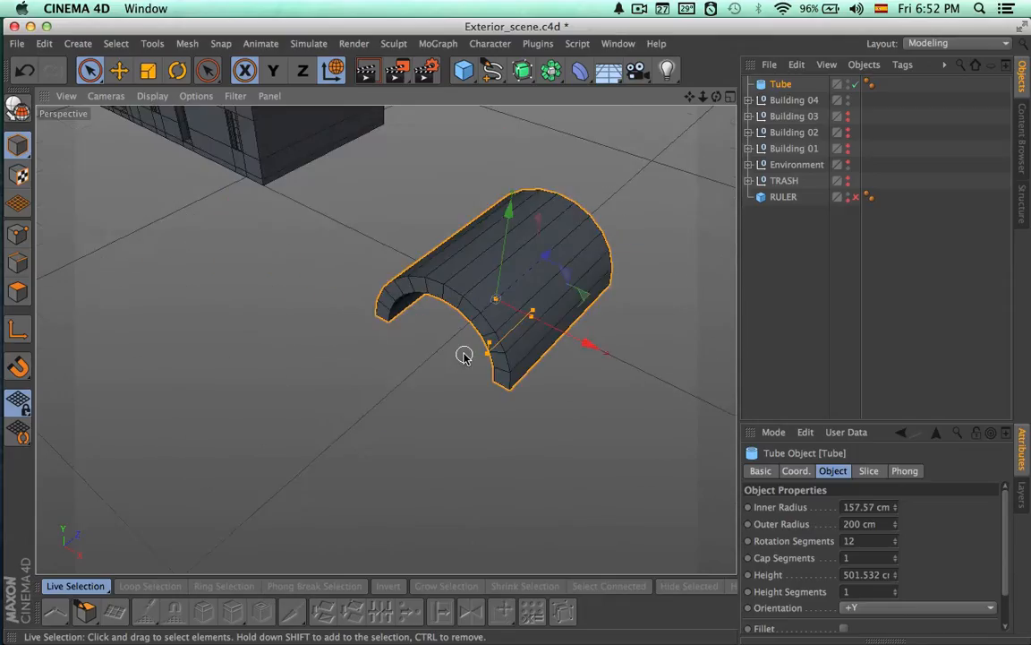
pyautogui.keyDown('alt'); pyautogui.moveTo(465, 355); pyautogui.dragTo(547, 352); pyautogui.keyUp('alt')
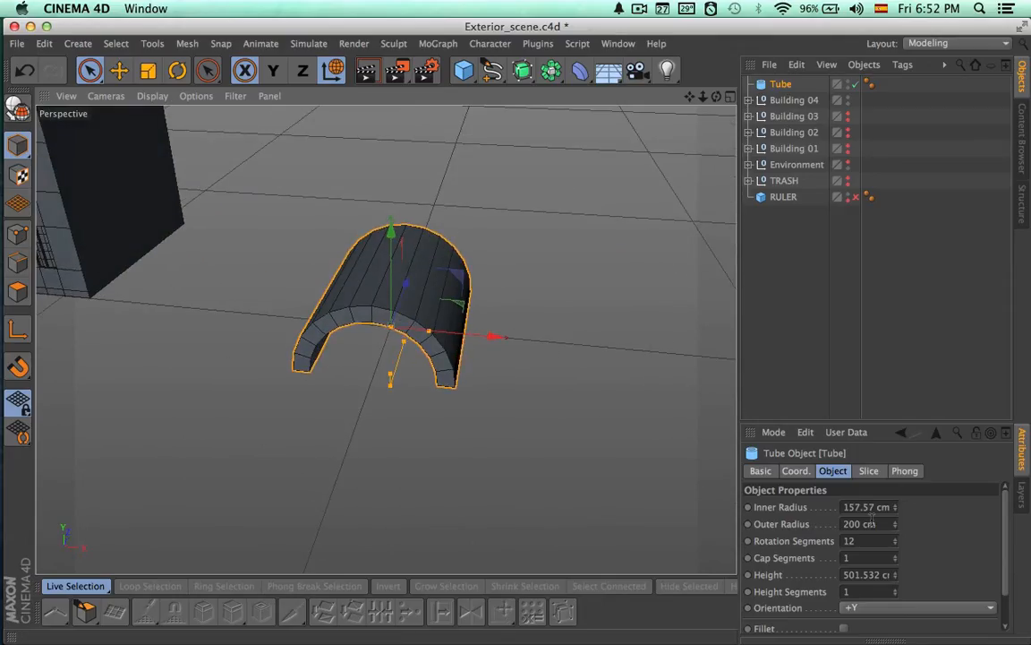
# Try a slice start of 80° and 100° and a slice end of 260° on the tube
pyautogui.click(868, 472)
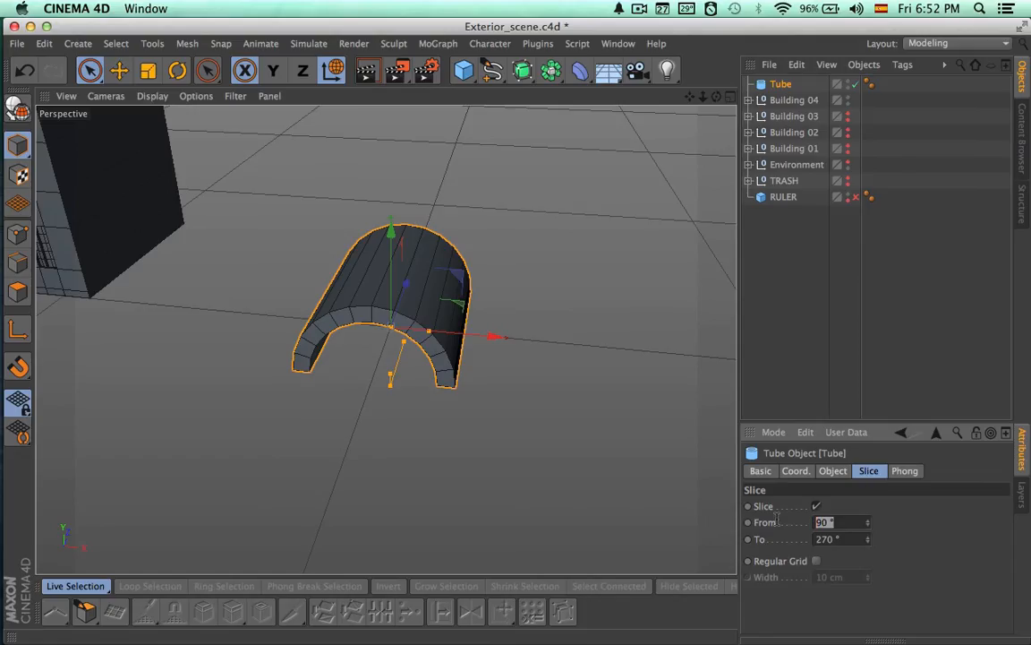
pyautogui.write('80')
pyautogui.press('Return')
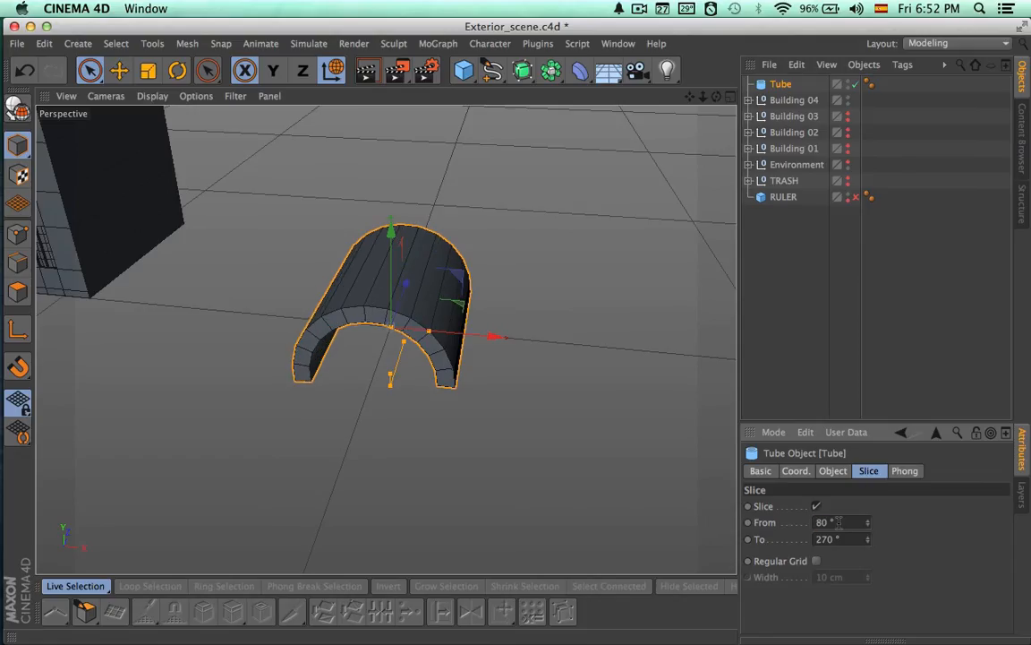
pyautogui.write('100')
pyautogui.press('Return')
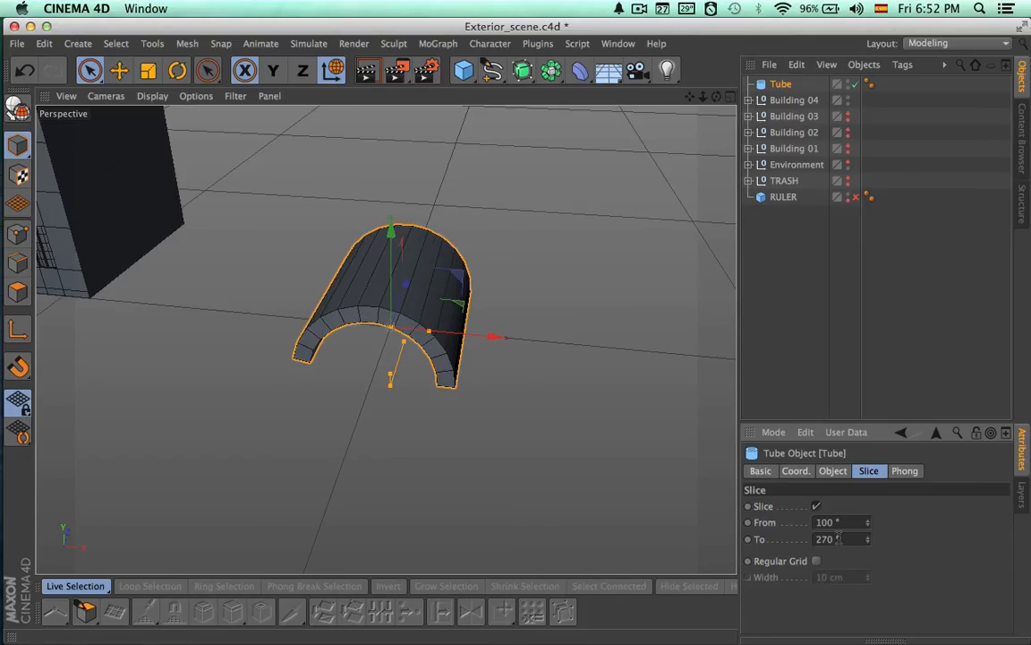
pyautogui.press('Return')
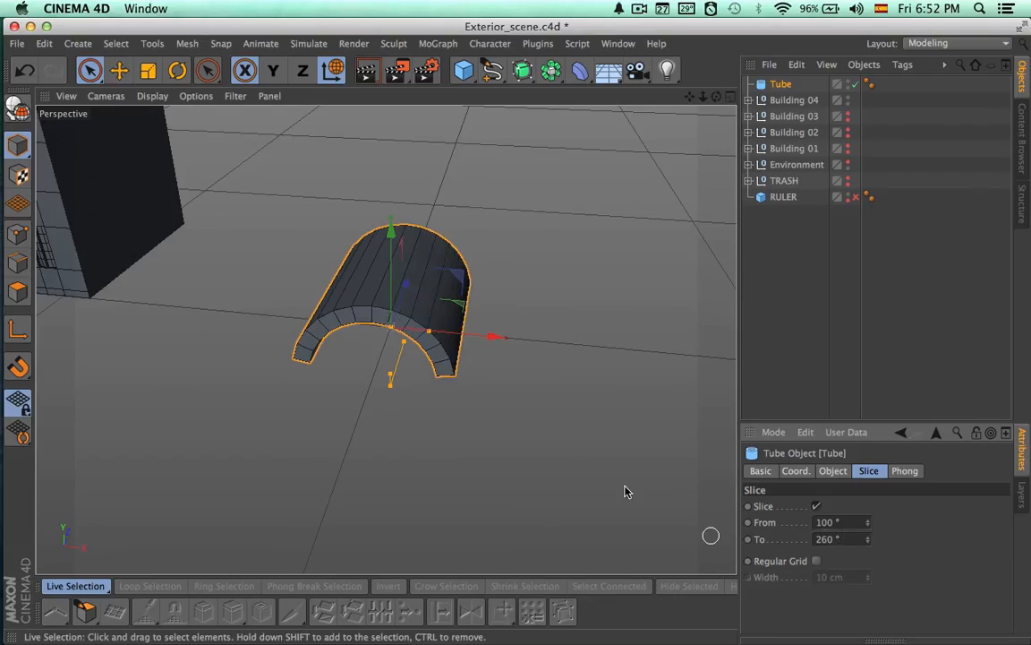
# Narrow the tube's slice to run from 110° to 250°
pyautogui.keyDown('alt'); pyautogui.moveTo(626, 488); pyautogui.dragTo(630, 406); pyautogui.keyUp('alt')
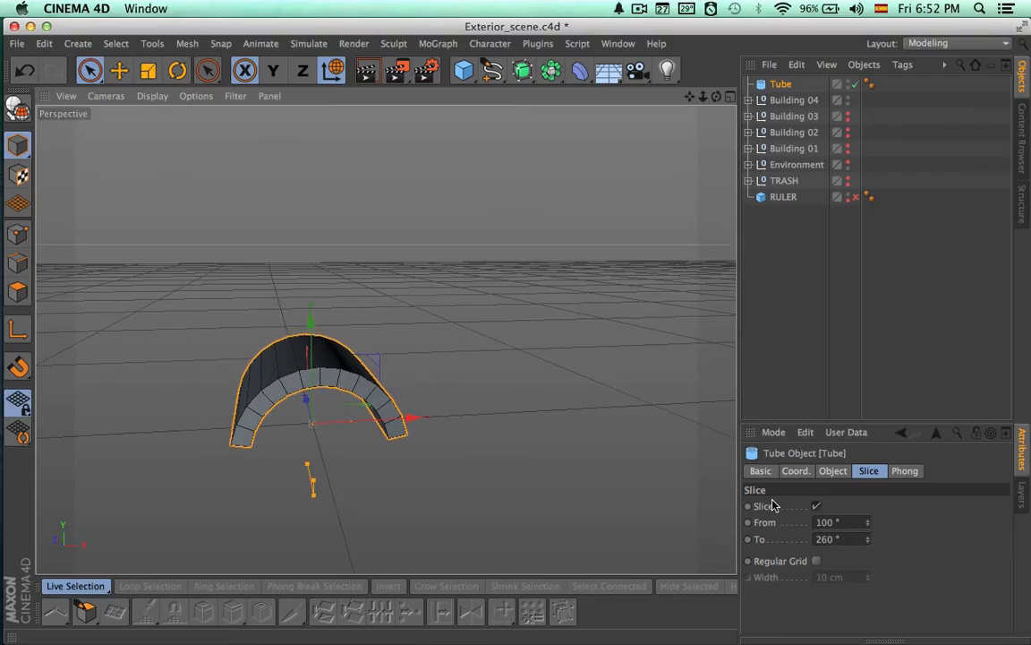
pyautogui.moveTo(846, 538); pyautogui.dragTo(808, 538)
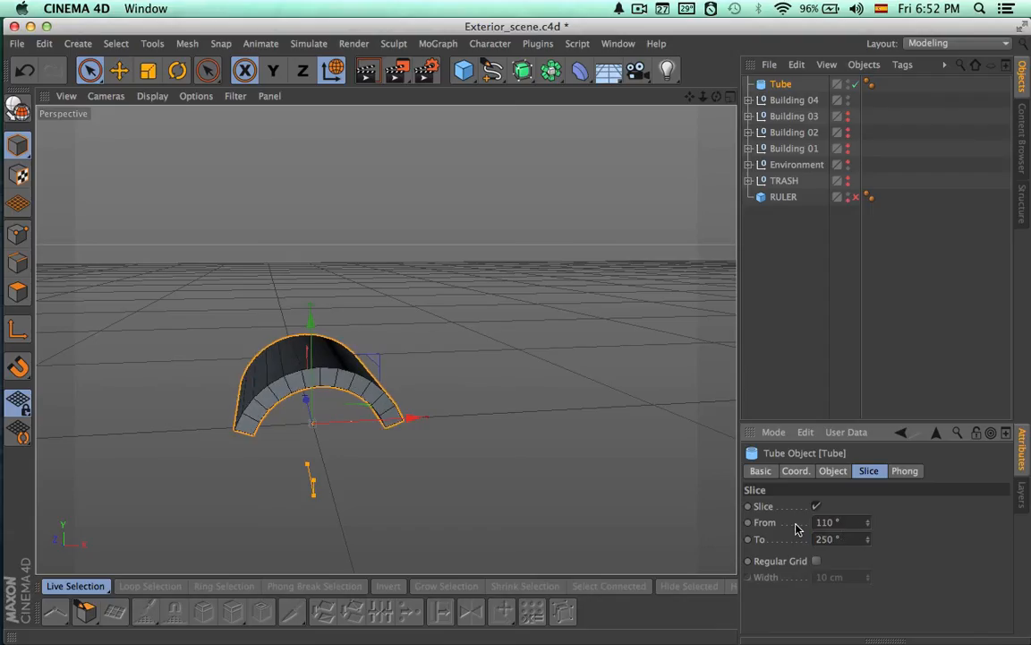
pyautogui.moveTo(555, 488)
pyautogui.keyDown('alt'); pyautogui.mouseDown()
pyautogui.moveTo(487, 507)
pyautogui.moveTo(518, 617)
pyautogui.moveTo(589, 444)
pyautogui.moveTo(512, 451)
pyautogui.moveTo(454, 543)
pyautogui.moveTo(509, 555)
pyautogui.moveTo(583, 442)
pyautogui.moveTo(636, 417)
pyautogui.moveTo(509, 448)
pyautogui.moveTo(543, 437)
pyautogui.moveTo(424, 491)
pyautogui.moveTo(437, 491)
pyautogui.moveTo(350, 430)
pyautogui.moveTo(576, 432)
pyautogui.moveTo(608, 368)
pyautogui.moveTo(246, 498)
pyautogui.moveTo(362, 414)
pyautogui.moveTo(518, 380)
pyautogui.moveTo(588, 396)
pyautogui.moveTo(624, 307)
pyautogui.moveTo(571, 309)
pyautogui.moveTo(686, 142)
pyautogui.moveTo(260, 143)
pyautogui.moveTo(541, 217)
pyautogui.mouseUp(); pyautogui.keyUp('alt')
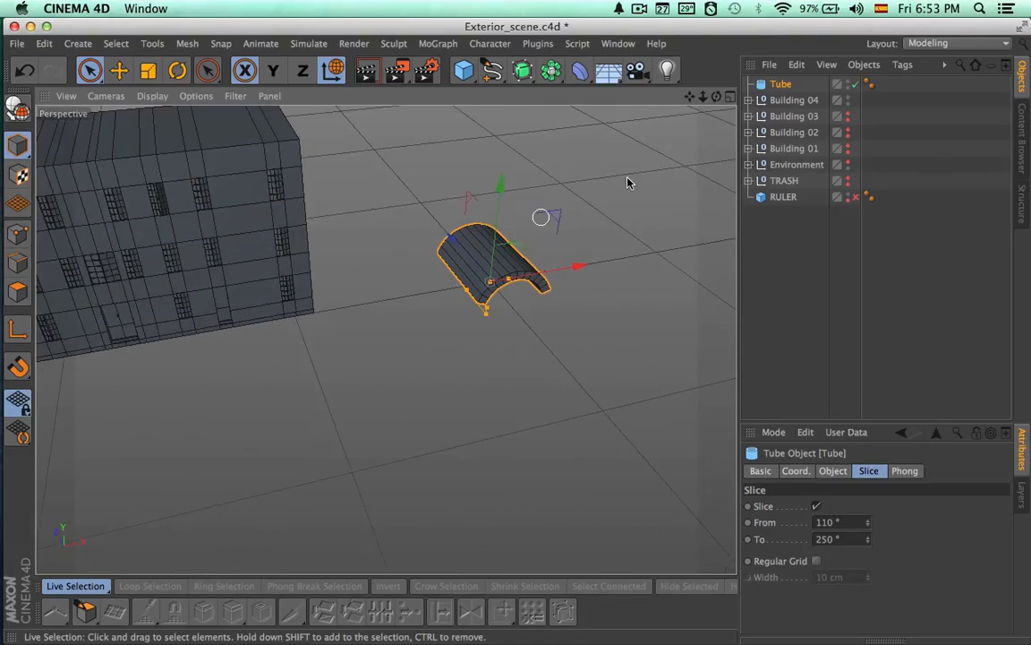
# Convert the sliced tube into an editable polygon object
pyautogui.click(793, 101)
pyautogui.click(781, 85)
pyautogui.keyDown('alt'); pyautogui.moveTo(677, 187); pyautogui.dragTo(319, 278); pyautogui.keyUp('alt')
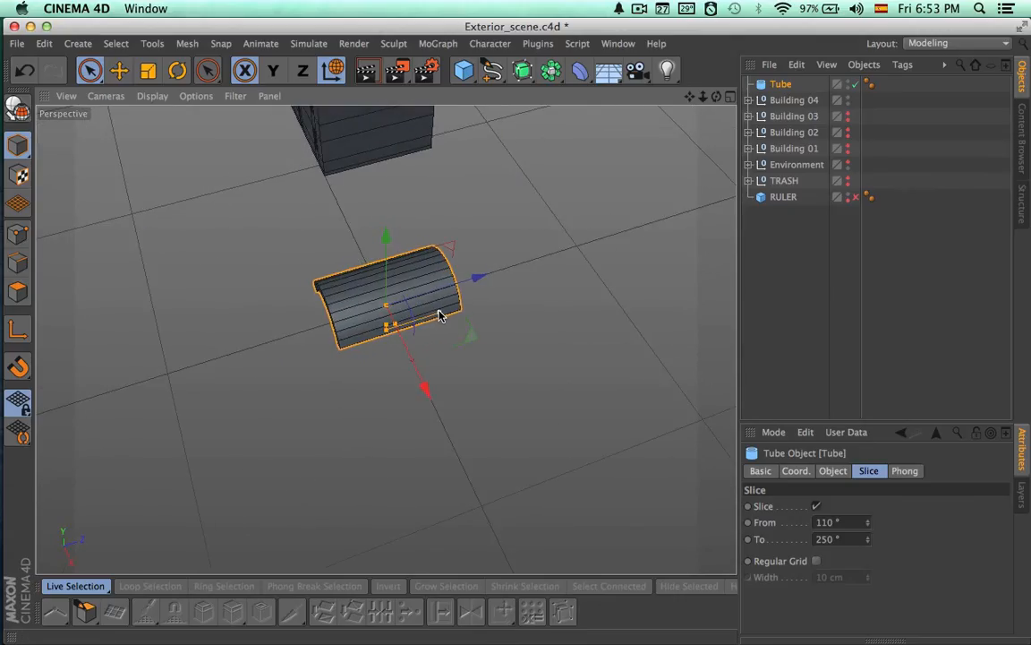
pyautogui.keyDown('alt'); pyautogui.moveTo(439, 314); pyautogui.dragTo(432, 342); pyautogui.keyUp('alt')
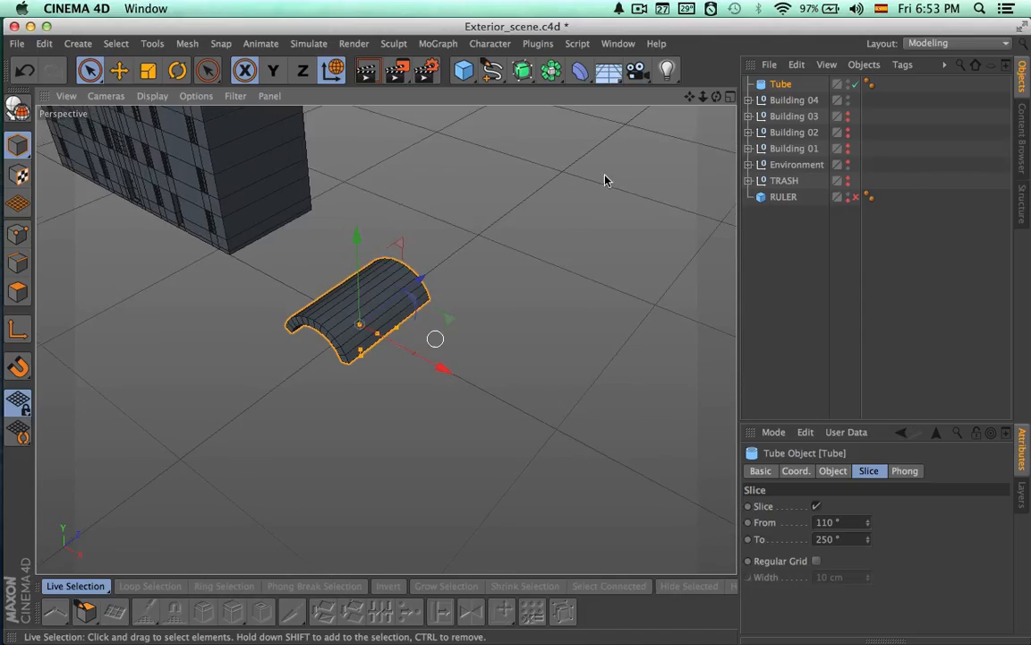
pyautogui.click(20, 111)
pyautogui.keyDown('alt'); pyautogui.moveTo(352, 204); pyautogui.dragTo(478, 204, button='right'); pyautogui.keyUp('alt')
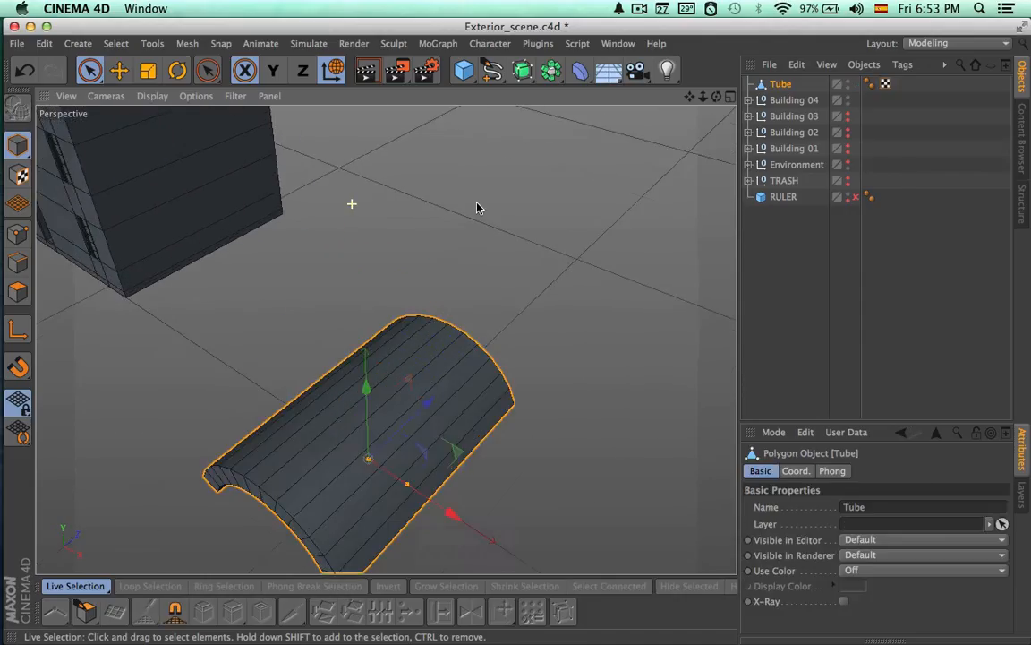
# Add a Subdivision Surface as the parent of the tube and inspect its smoothed lower corner
pyautogui.keyDown('alt'); pyautogui.moveTo(467, 271); pyautogui.dragTo(533, 191); pyautogui.keyUp('alt')
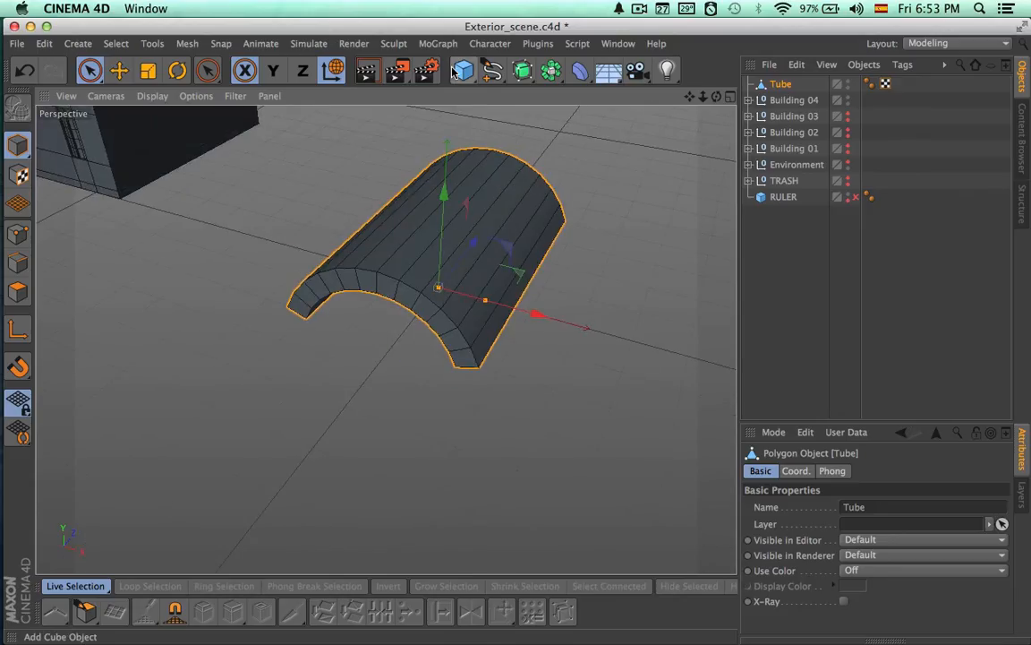
pyautogui.keyDown('alt'); pyautogui.click(523, 69); pyautogui.keyUp('alt')
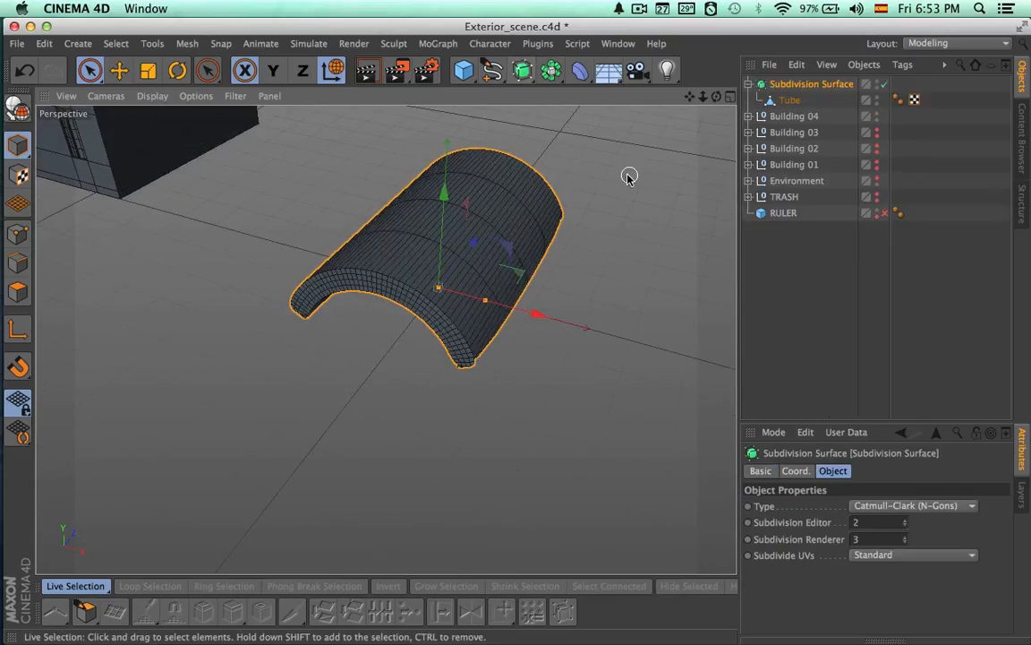
pyautogui.keyDown('alt'); pyautogui.moveTo(628, 174); pyautogui.dragTo(549, 145); pyautogui.keyUp('alt')
pyautogui.keyDown('alt'); pyautogui.moveTo(429, 344); pyautogui.dragTo(546, 304, button='right'); pyautogui.keyUp('alt')
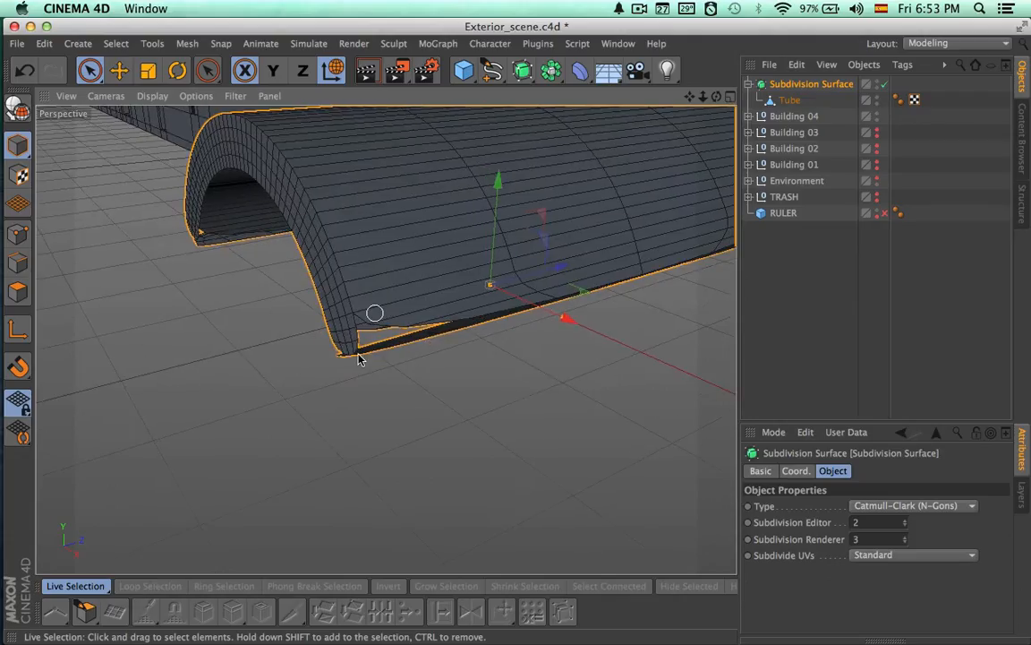
# Select the overlapping points at the arch's lower outer front corner in point mode and activate the Weld tool
pyautogui.click(790, 99)
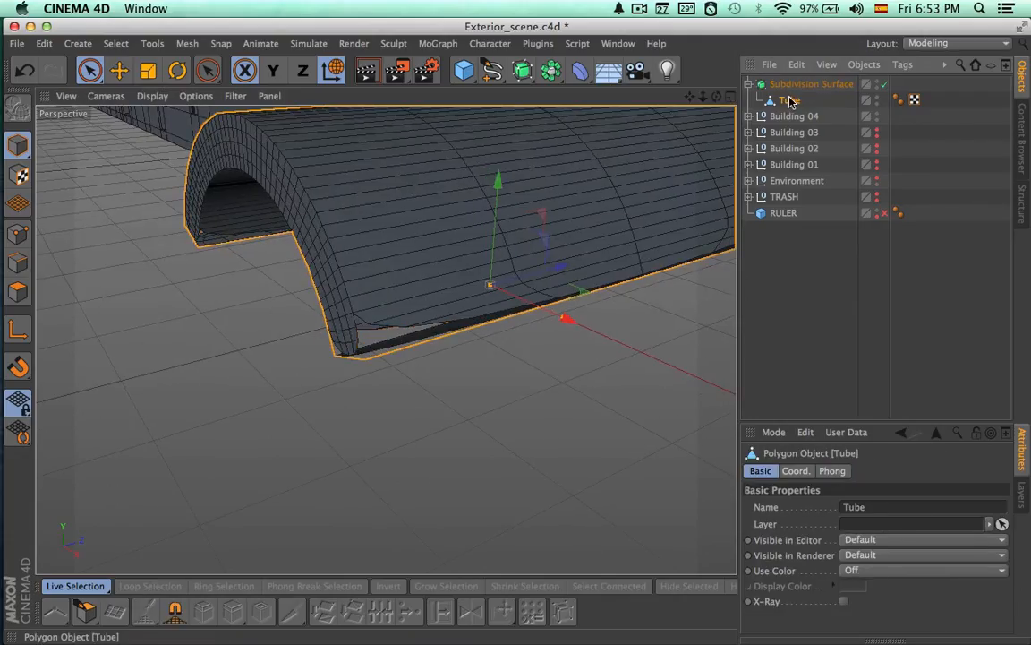
pyautogui.click(18, 235)
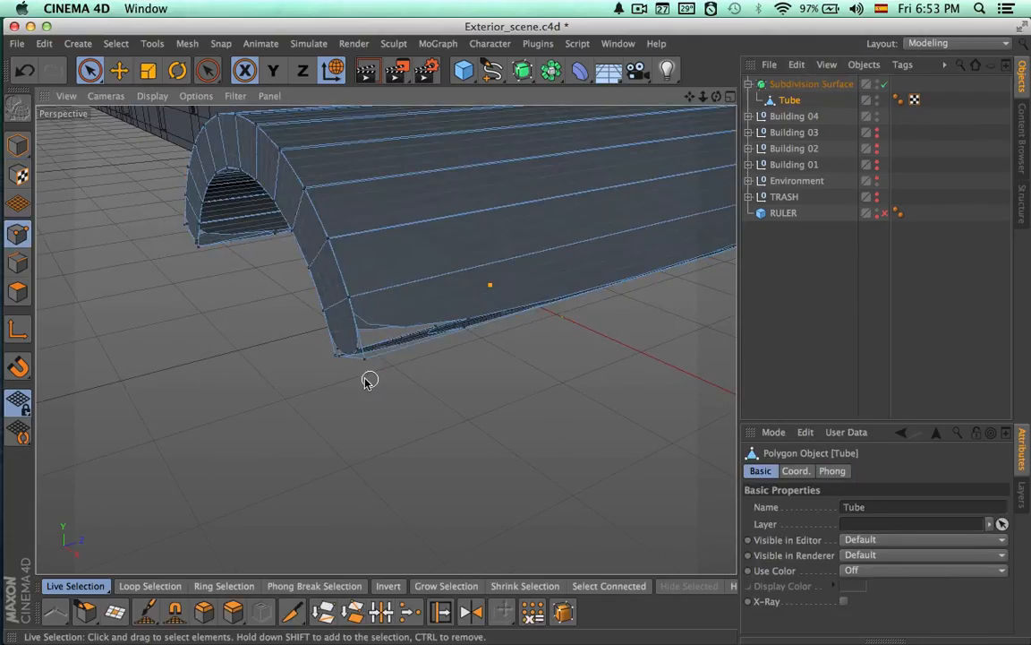
pyautogui.keyDown('alt'); pyautogui.moveTo(362, 378); pyautogui.dragTo(467, 368, button='right'); pyautogui.keyUp('alt')
pyautogui.keyDown('alt'); pyautogui.moveTo(385, 339); pyautogui.dragTo(465, 374); pyautogui.keyUp('alt')
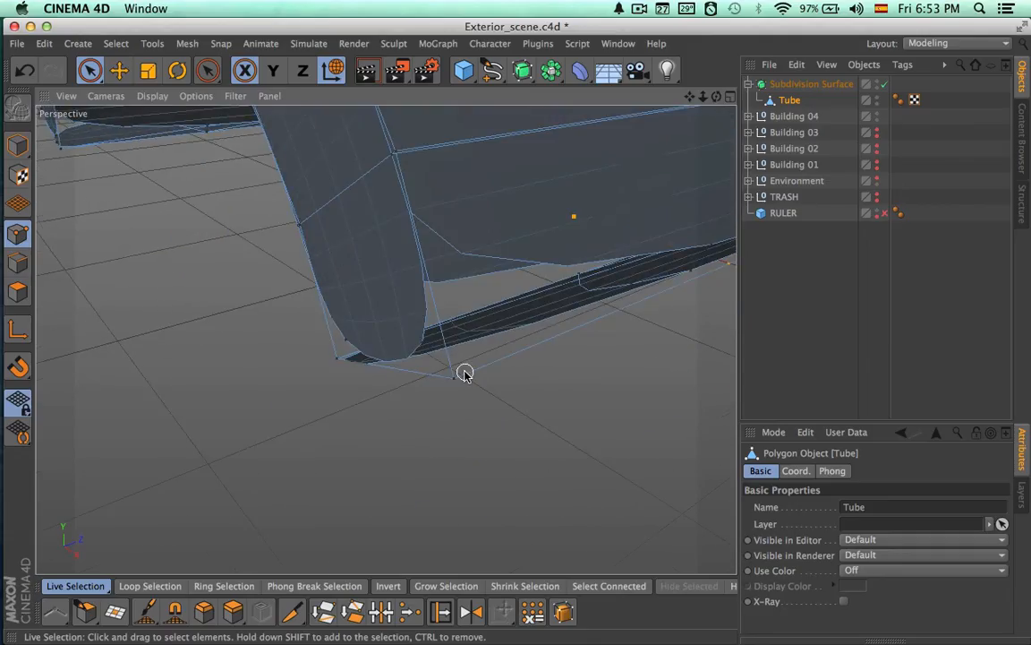
pyautogui.click(456, 381)
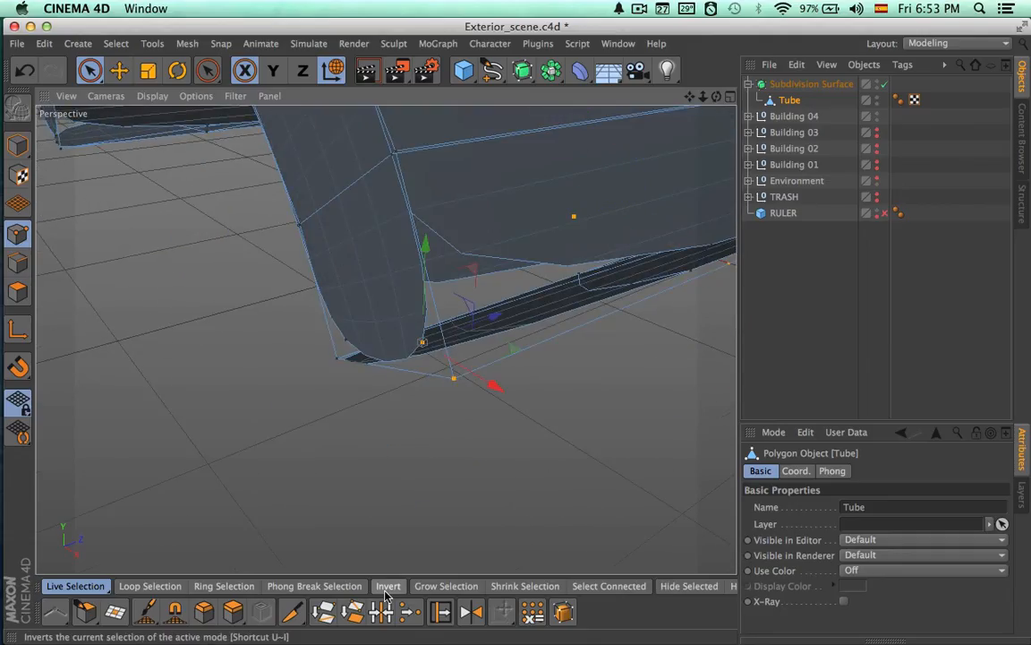
pyautogui.click(409, 612)
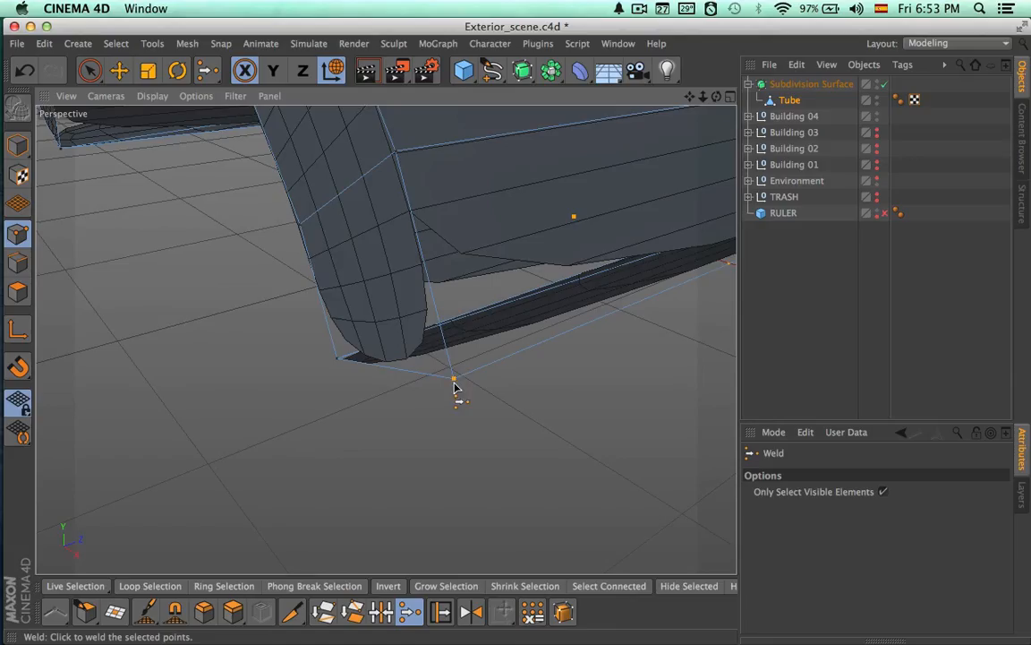
# Disable the Subdivision Surface so the tube shows its unsmoothed mesh for welding
pyautogui.keyDown('alt'); pyautogui.moveTo(559, 332); pyautogui.dragTo(512, 336); pyautogui.keyUp('alt')
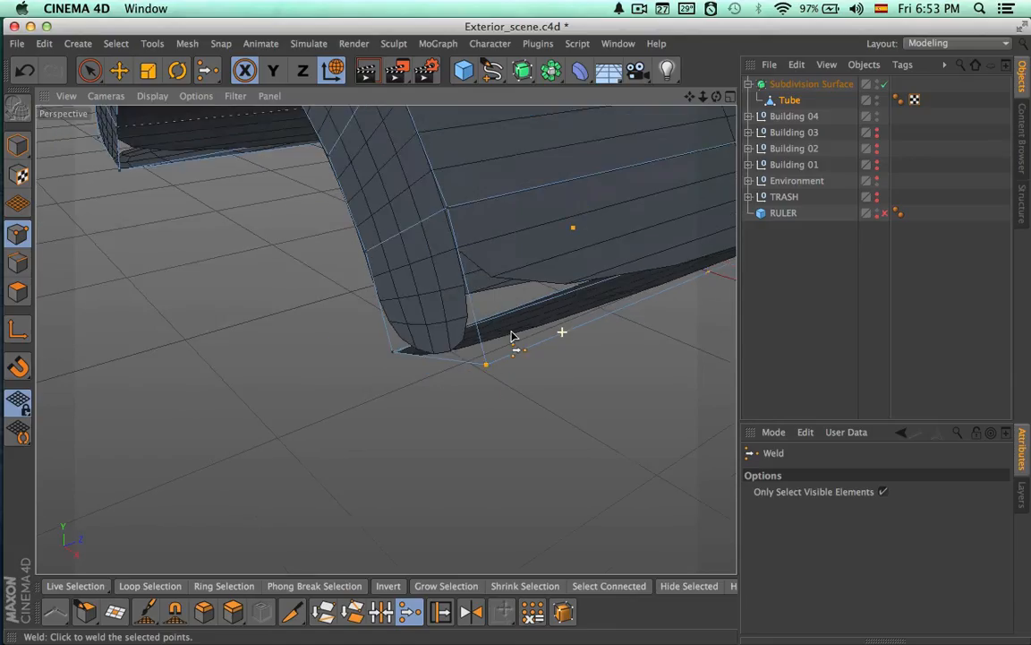
pyautogui.click(885, 84)
pyautogui.press('q')
pyautogui.press('q')
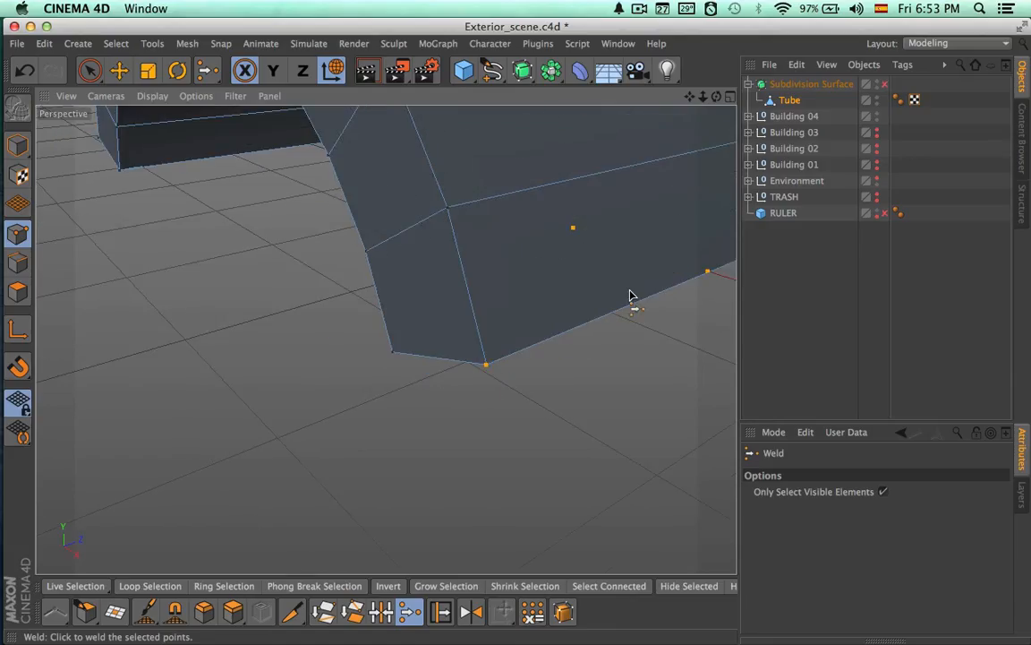
pyautogui.keyDown('alt'); pyautogui.moveTo(620, 254); pyautogui.dragTo(462, 276, button='right'); pyautogui.keyUp('alt')
pyautogui.keyDown('alt'); pyautogui.moveTo(573, 299); pyautogui.dragTo(458, 357, button='middle'); pyautogui.keyUp('alt')
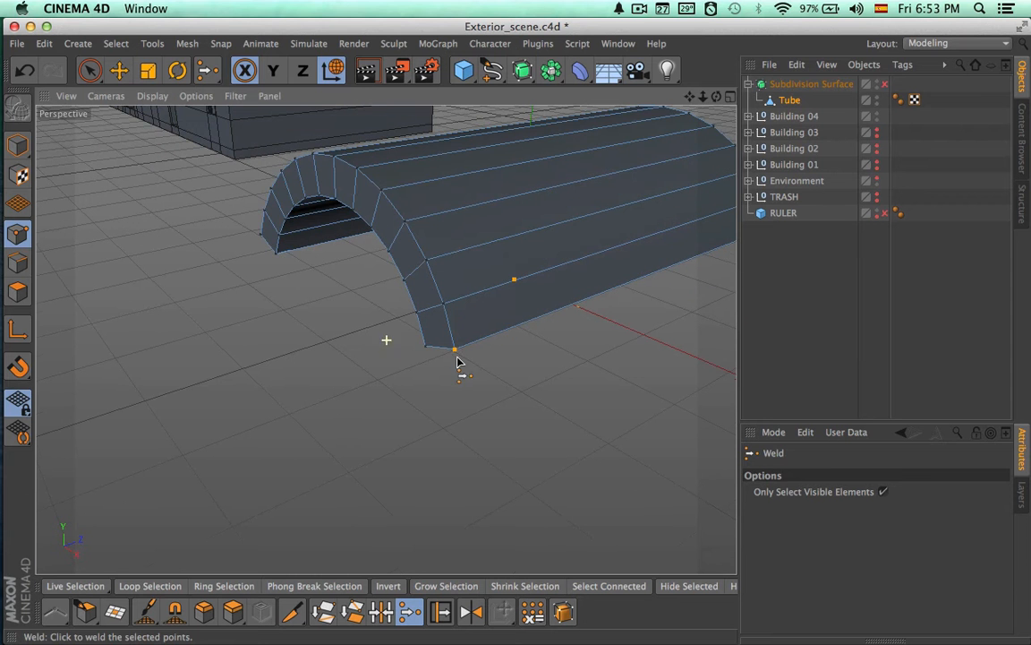
# Preview the tube's unwelded lower edge with the Subdivision Surface enabled, then disable the smoothing with the tube selected
pyautogui.click(884, 84)
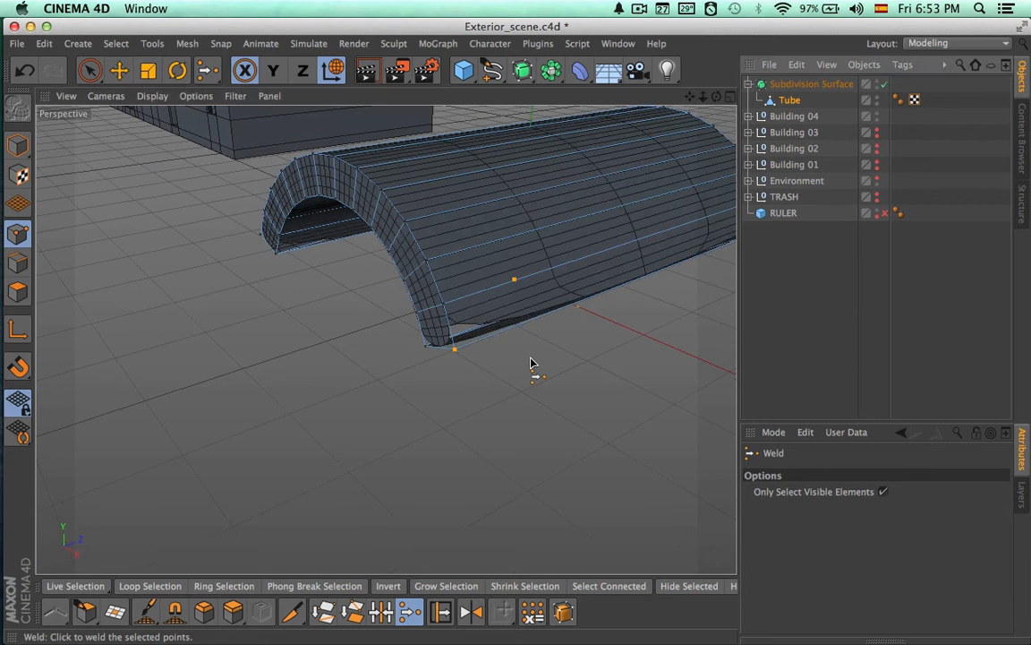
pyautogui.moveTo(511, 341)
pyautogui.keyDown('alt'); pyautogui.mouseDown()
pyautogui.moveTo(544, 274)
pyautogui.moveTo(674, 254)
pyautogui.moveTo(493, 336)
pyautogui.mouseUp(); pyautogui.keyUp('alt')
pyautogui.keyDown('alt'); pyautogui.moveTo(493, 335); pyautogui.dragTo(428, 406, button='middle'); pyautogui.keyUp('alt')
pyautogui.click(793, 99)
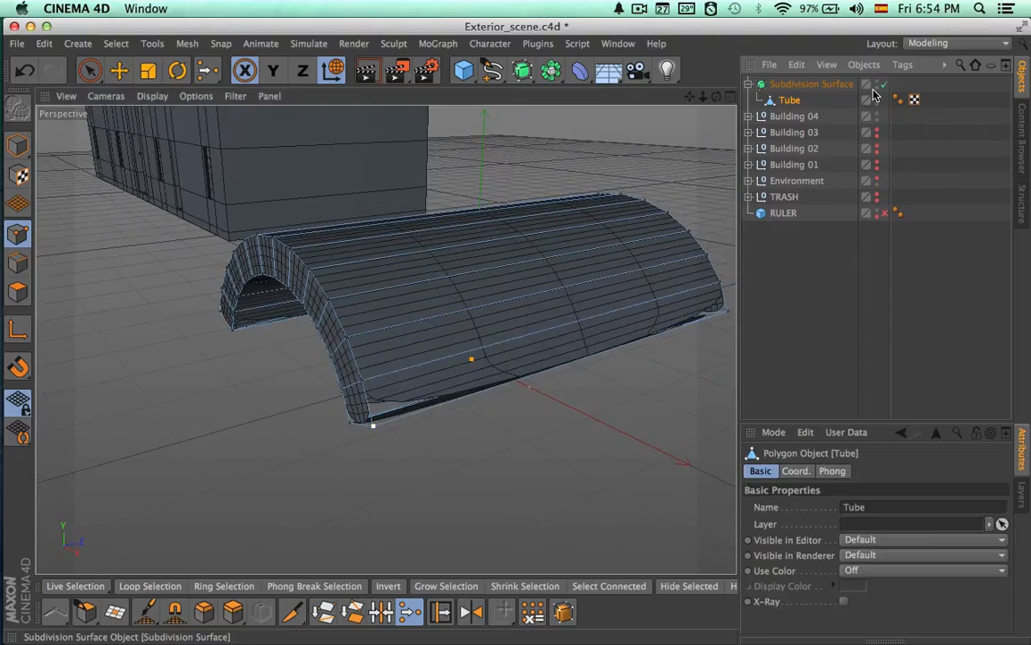
pyautogui.click(884, 83)
pyautogui.keyDown('alt'); pyautogui.moveTo(624, 223); pyautogui.dragTo(622, 269); pyautogui.keyUp('alt')
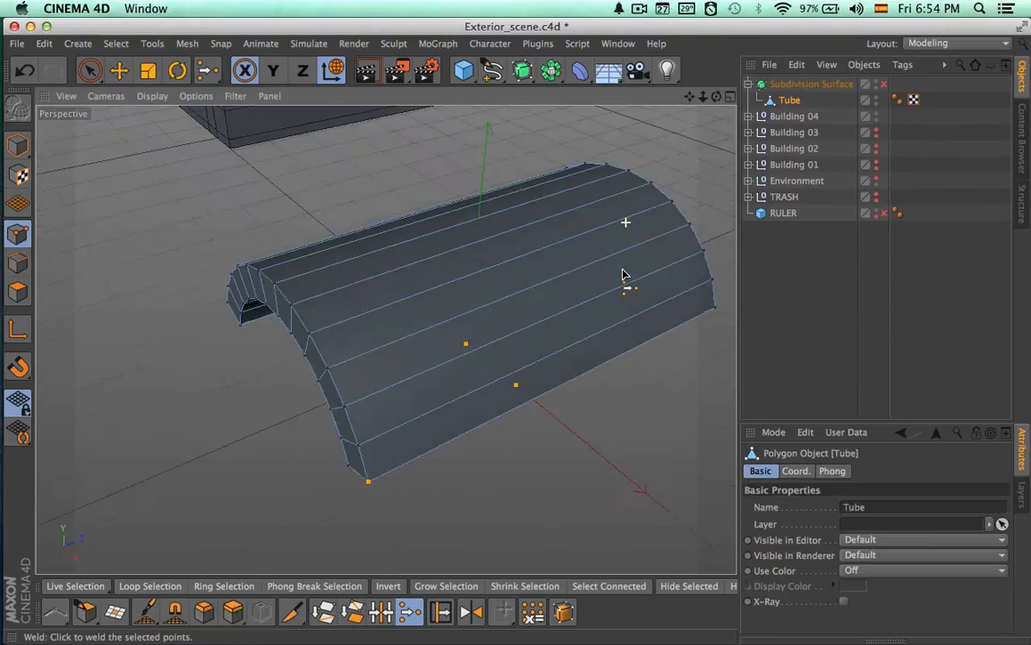
pyautogui.keyDown('alt'); pyautogui.moveTo(421, 414); pyautogui.dragTo(460, 395); pyautogui.keyUp('alt')
# Select all of the tube's points and optimize polygons, unused points and points with a 0.2 cm tolerance
pyautogui.press('space')
pyautogui.hotkey('ctrl', 'a')
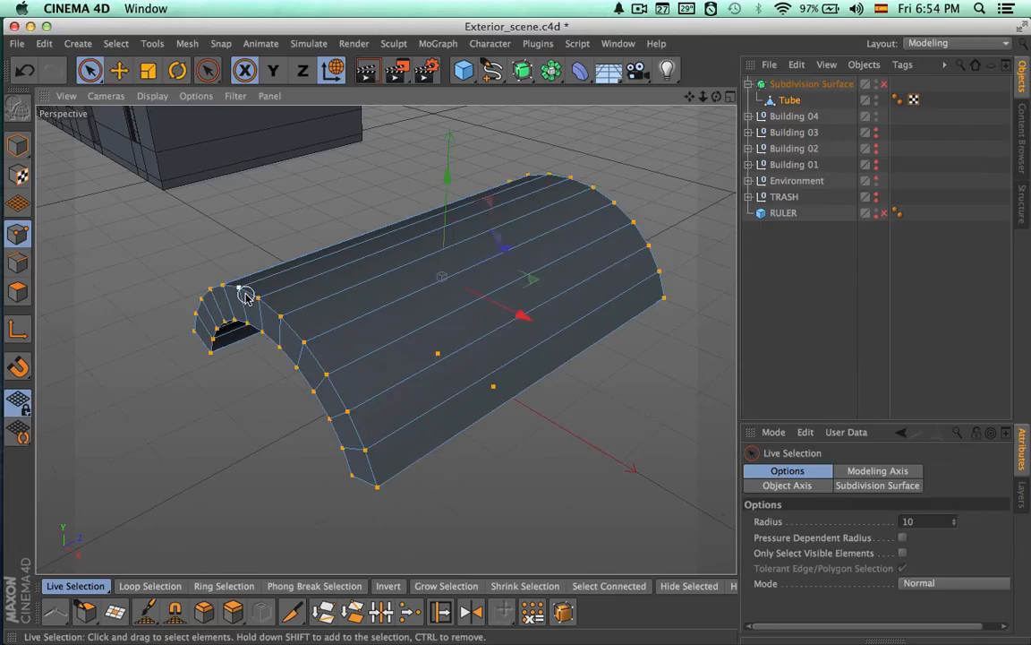
pyautogui.keyDown('alt'); pyautogui.moveTo(357, 298); pyautogui.dragTo(362, 299); pyautogui.keyUp('alt')
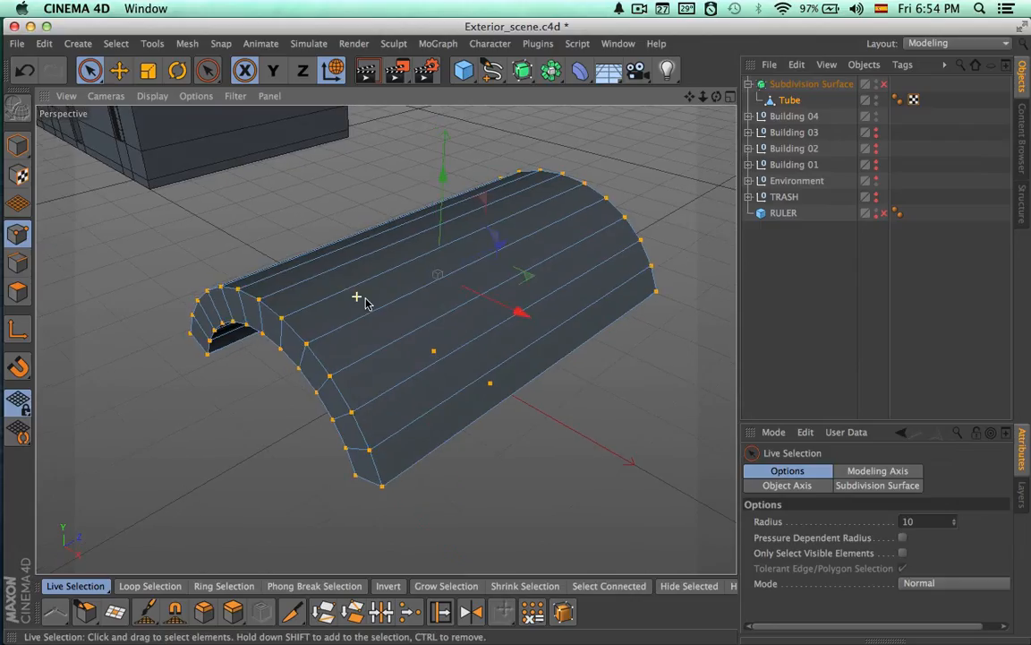
pyautogui.click(187, 44)
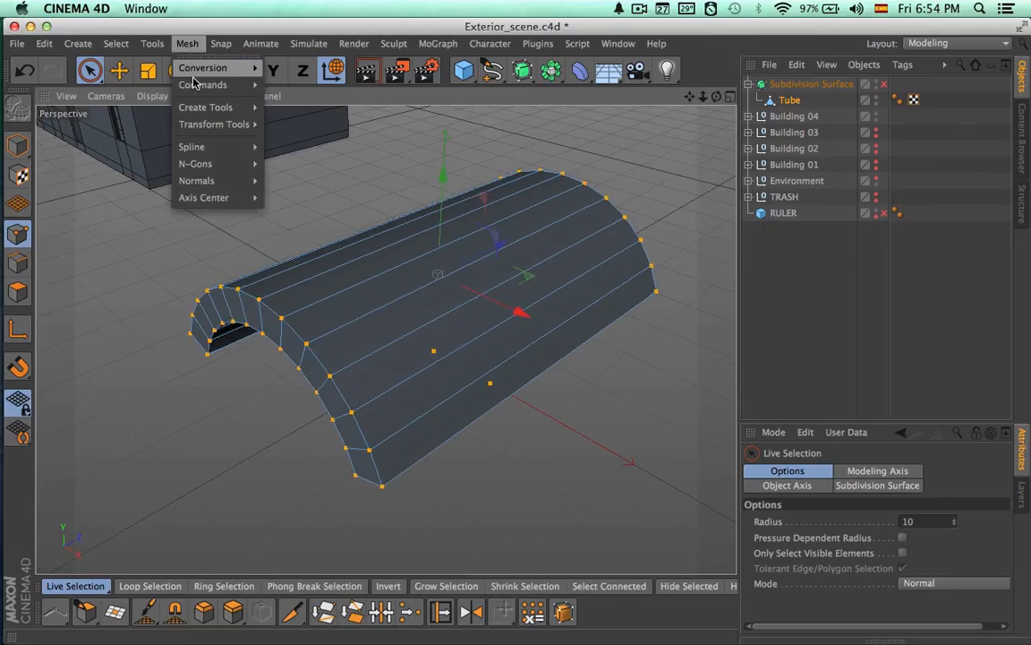
pyautogui.moveTo(197, 86)
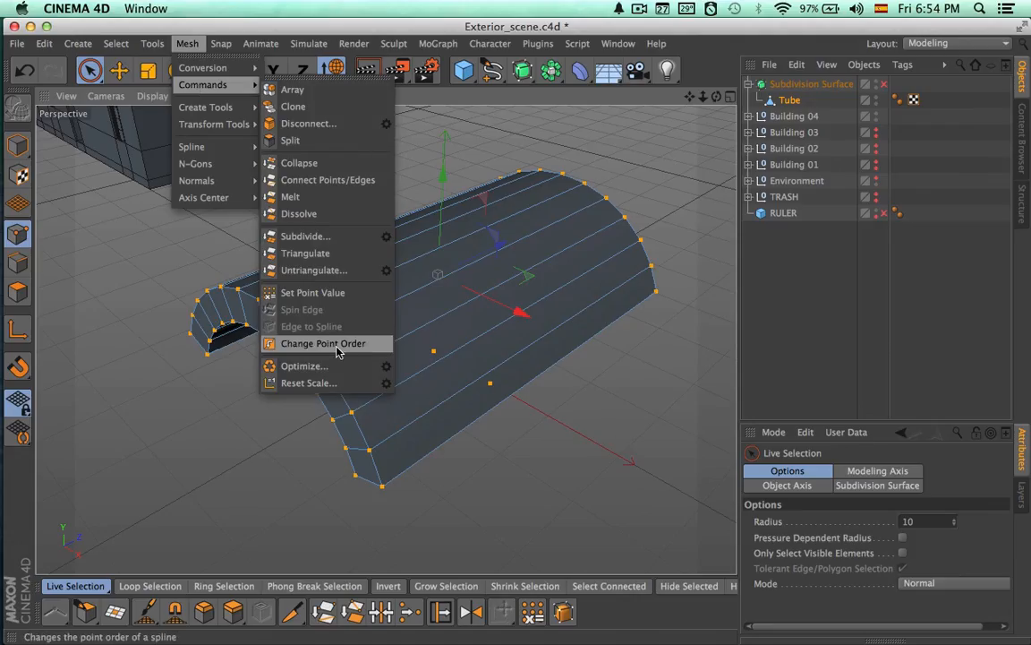
pyautogui.click(386, 367)
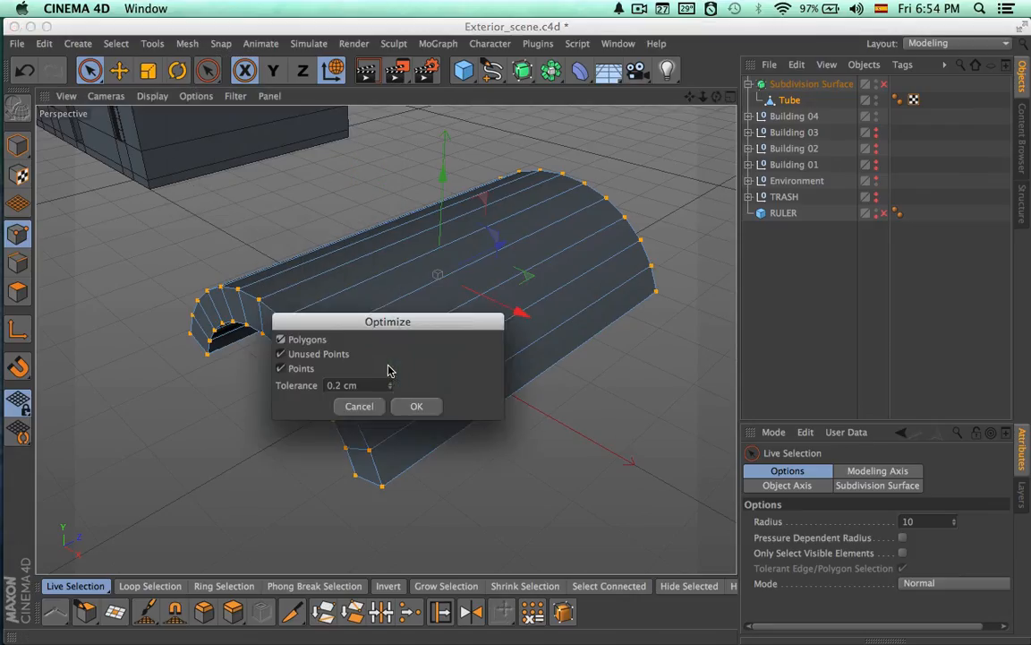
pyautogui.moveTo(394, 324); pyautogui.dragTo(654, 301)
pyautogui.click(681, 391)
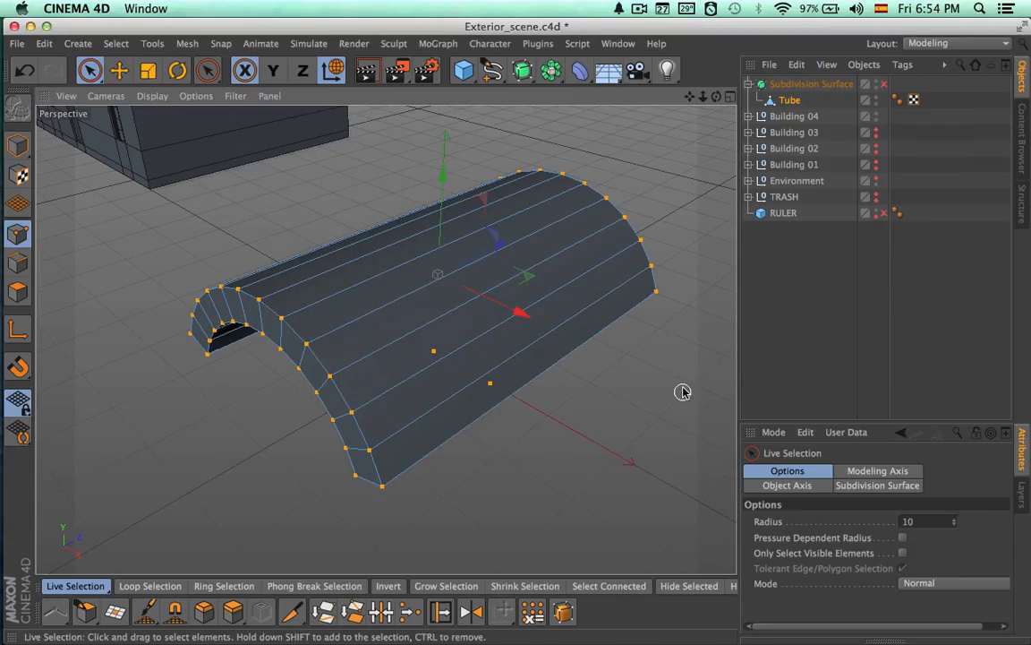
# Enable the Subdivision Surface to inspect the optimized tube, then undo the optimization
pyautogui.click(883, 85)
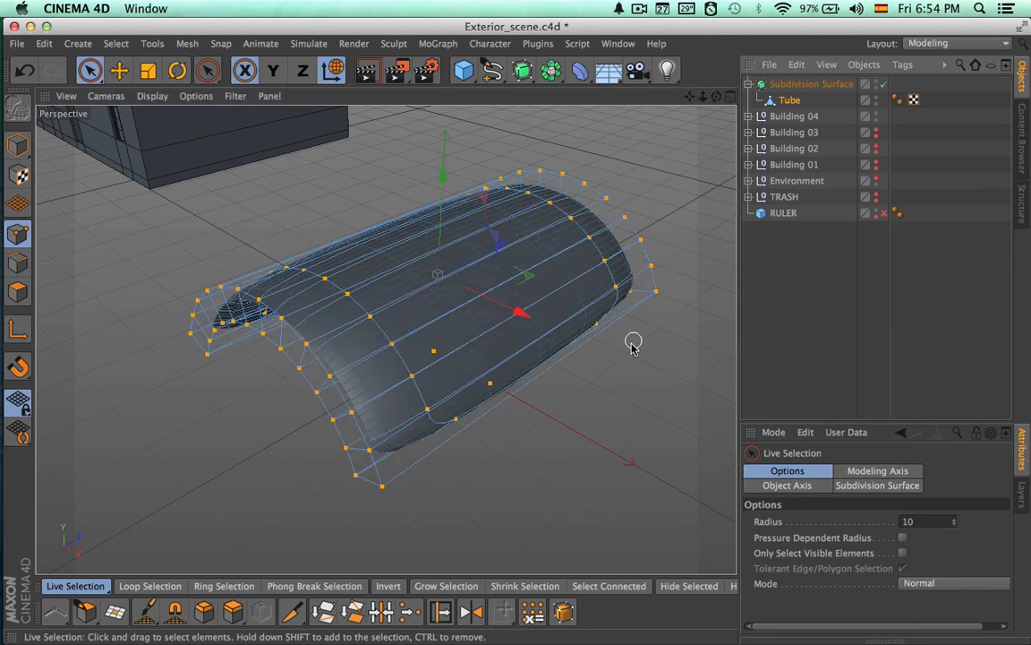
pyautogui.keyDown('alt'); pyautogui.moveTo(633, 341); pyautogui.dragTo(550, 320); pyautogui.keyUp('alt')
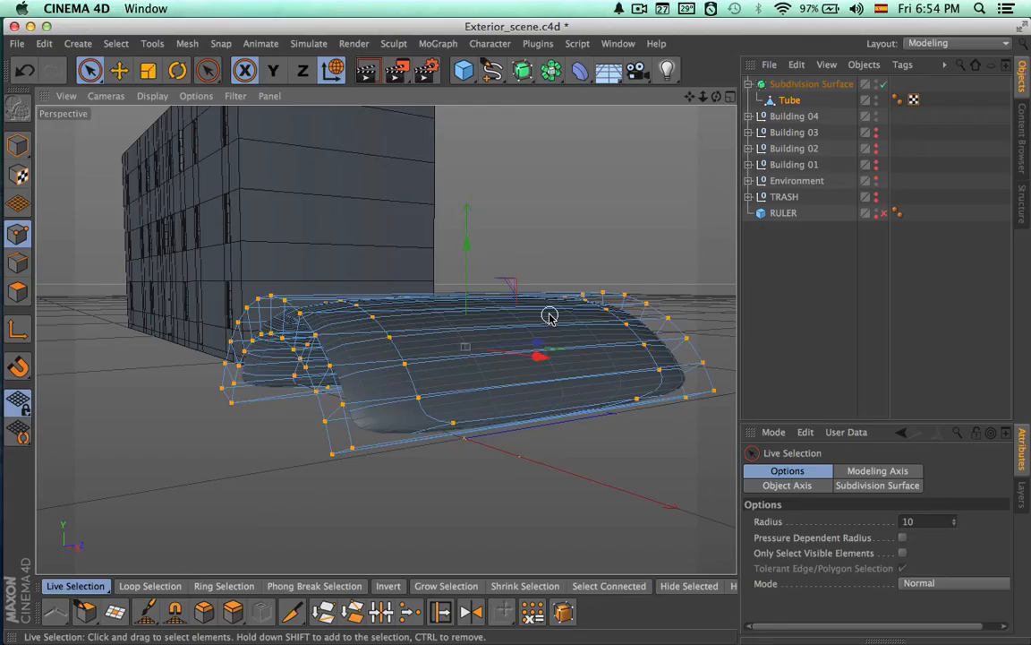
pyautogui.press('super+z')
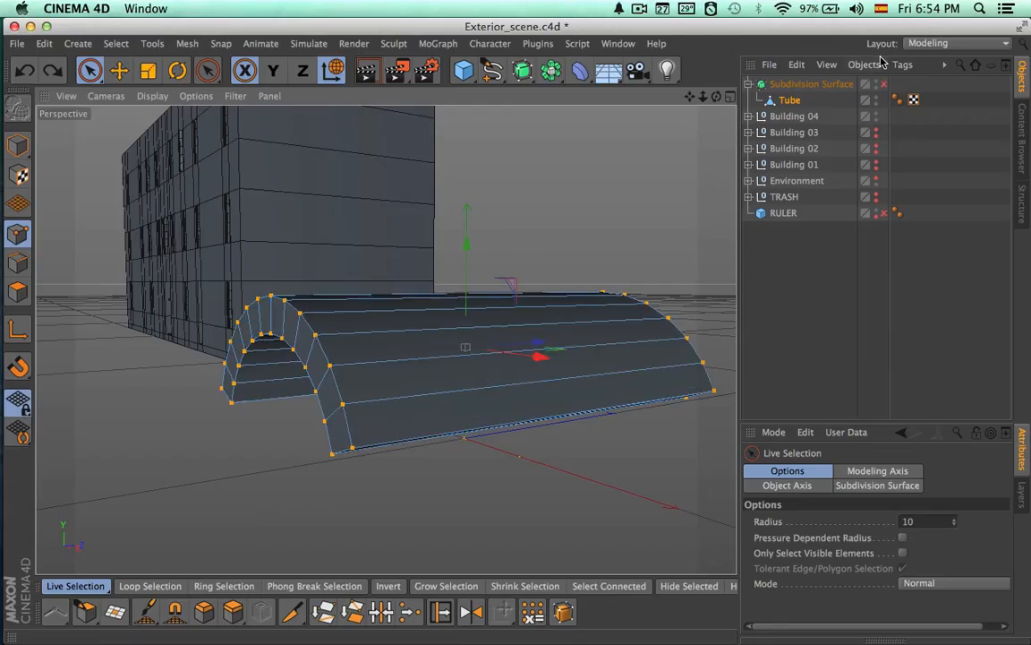
# Enable the Subdivision Surface again and inspect the smoothed tube's unwelded lower corners
pyautogui.click(883, 83)
pyautogui.keyDown('alt'); pyautogui.moveTo(615, 311); pyautogui.dragTo(548, 362); pyautogui.keyUp('alt')
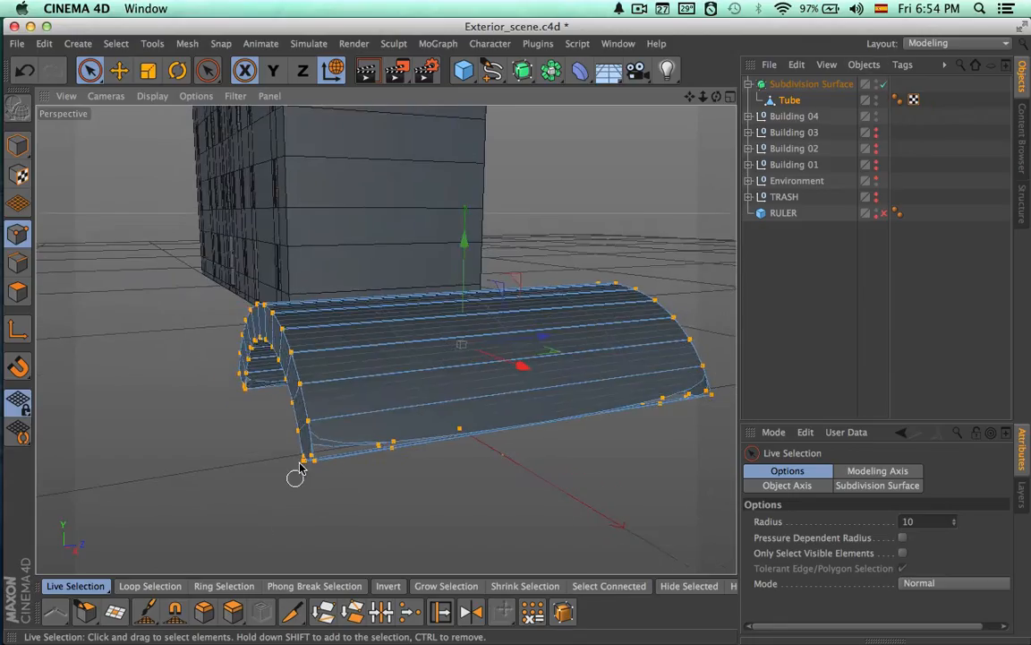
pyautogui.keyDown('alt'); pyautogui.moveTo(300, 466); pyautogui.dragTo(304, 179); pyautogui.keyUp('alt')
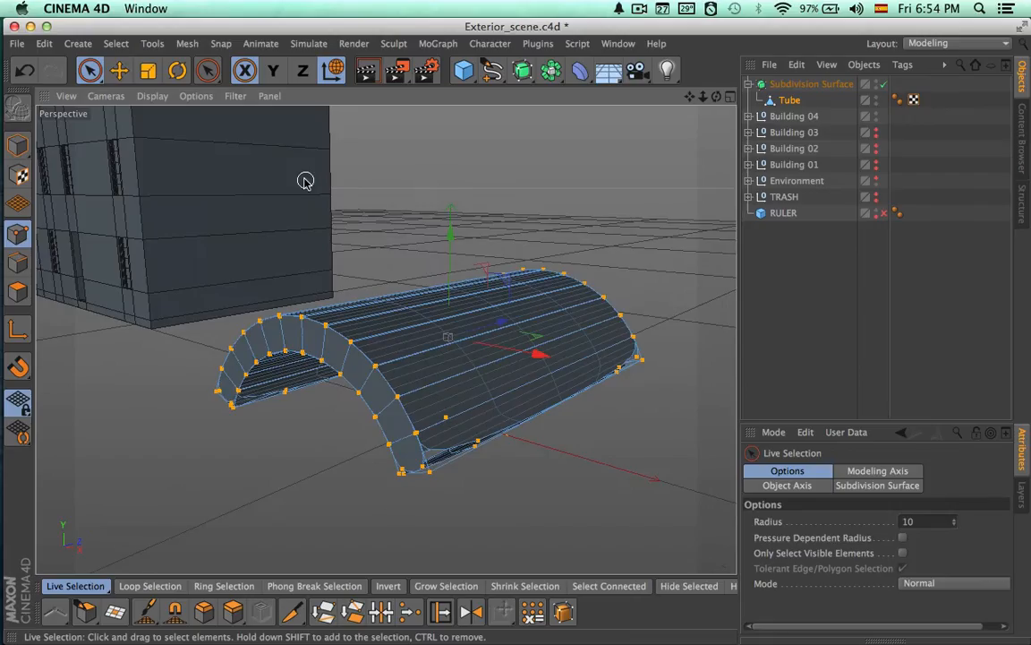
# Optimize the tube's polygons, unused points and points with a 0.2 cm tolerance, and disable the Subdivision Surface after inspecting it
pyautogui.click(183, 43)
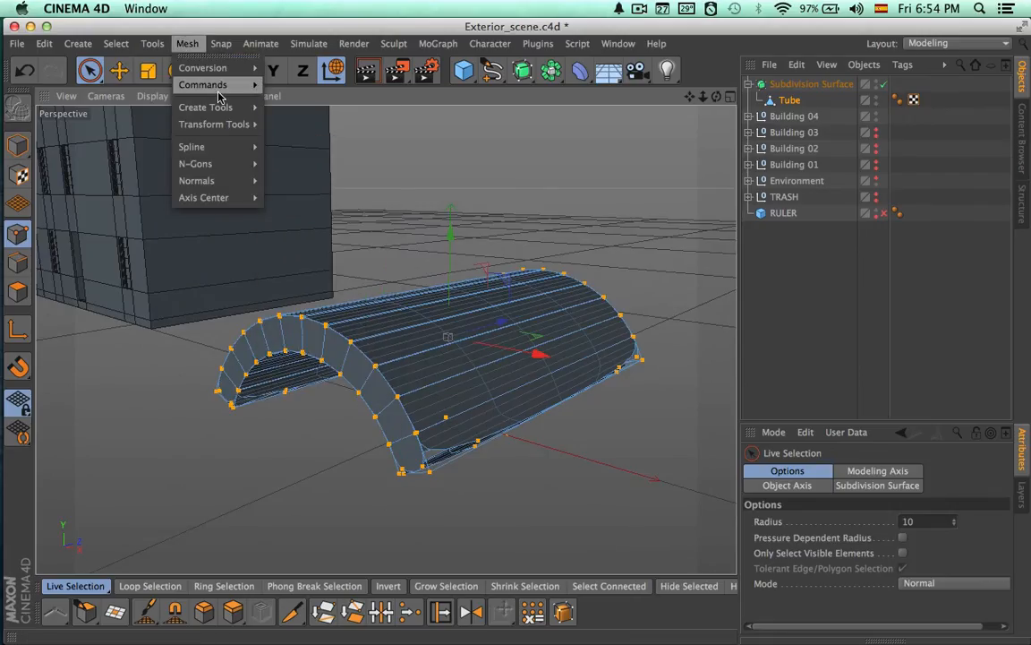
pyautogui.moveTo(219, 90)
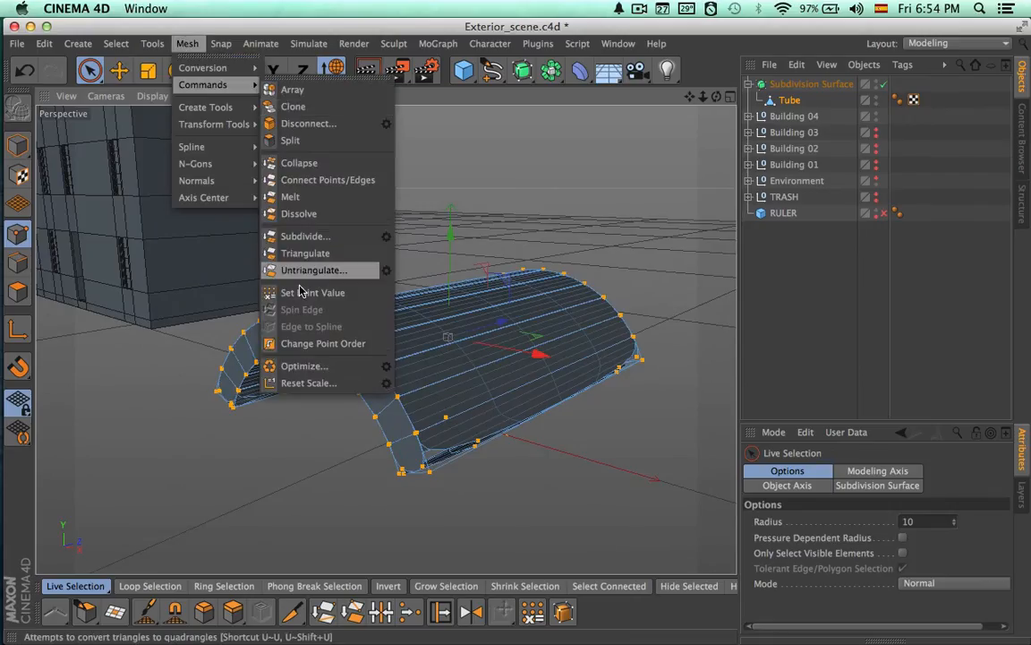
pyautogui.click(386, 366)
pyautogui.moveTo(359, 324); pyautogui.dragTo(702, 273)
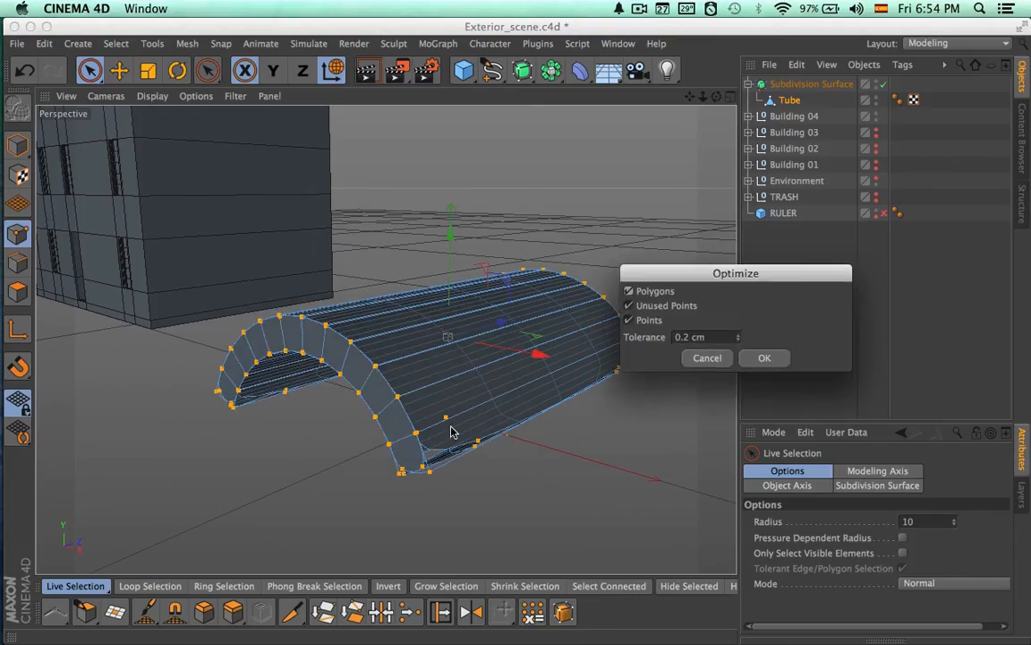
pyautogui.click(752, 358)
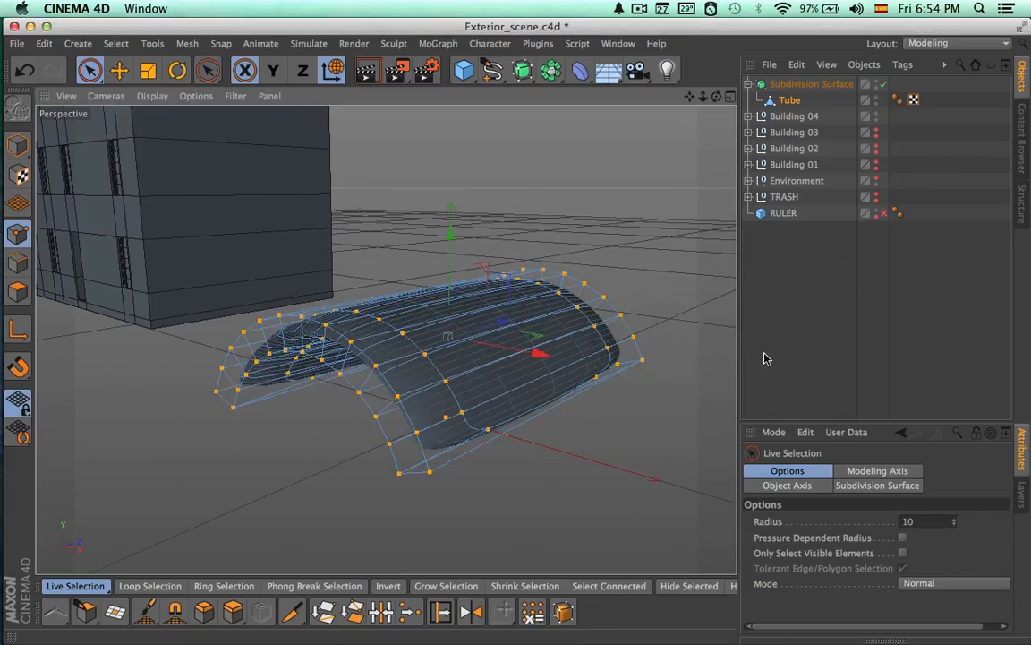
pyautogui.keyDown('alt'); pyautogui.moveTo(609, 461); pyautogui.dragTo(574, 425); pyautogui.keyUp('alt')
pyautogui.click(801, 101)
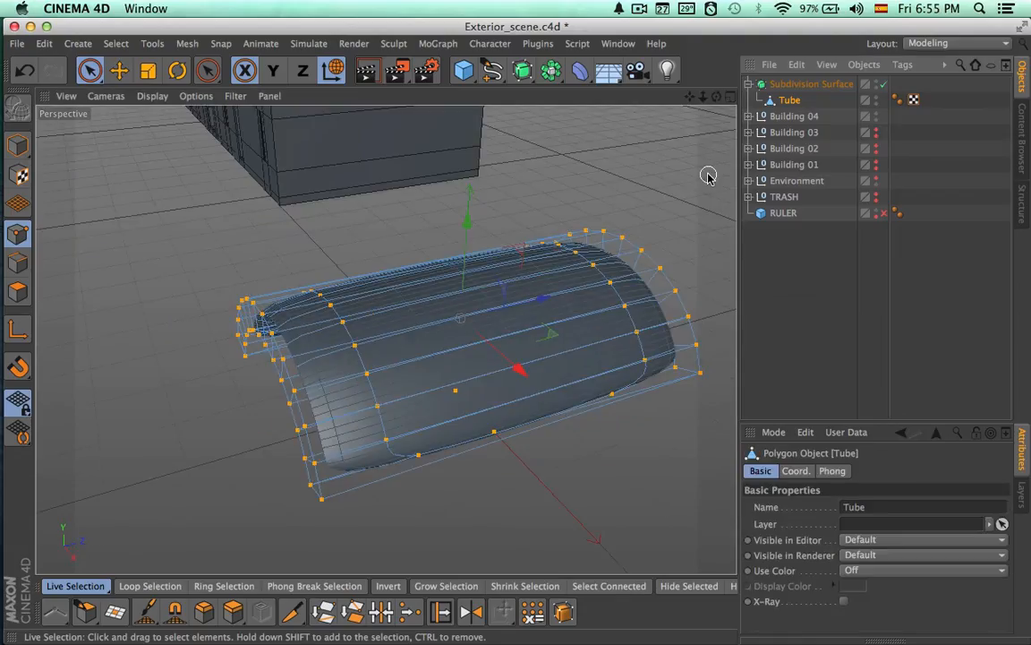
pyautogui.press('q')
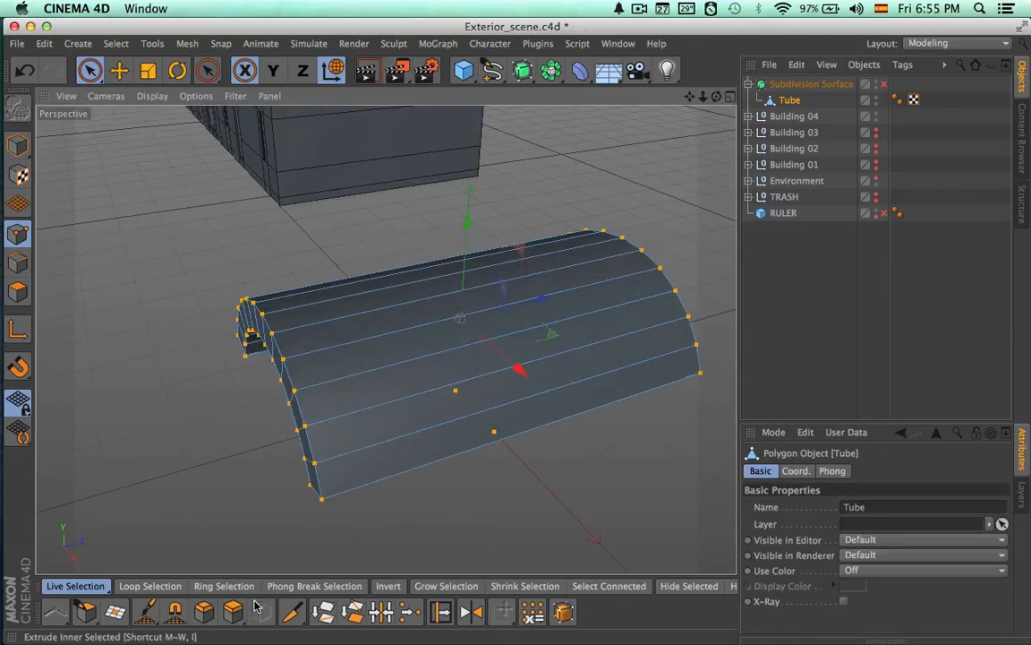
pyautogui.click(291, 612)
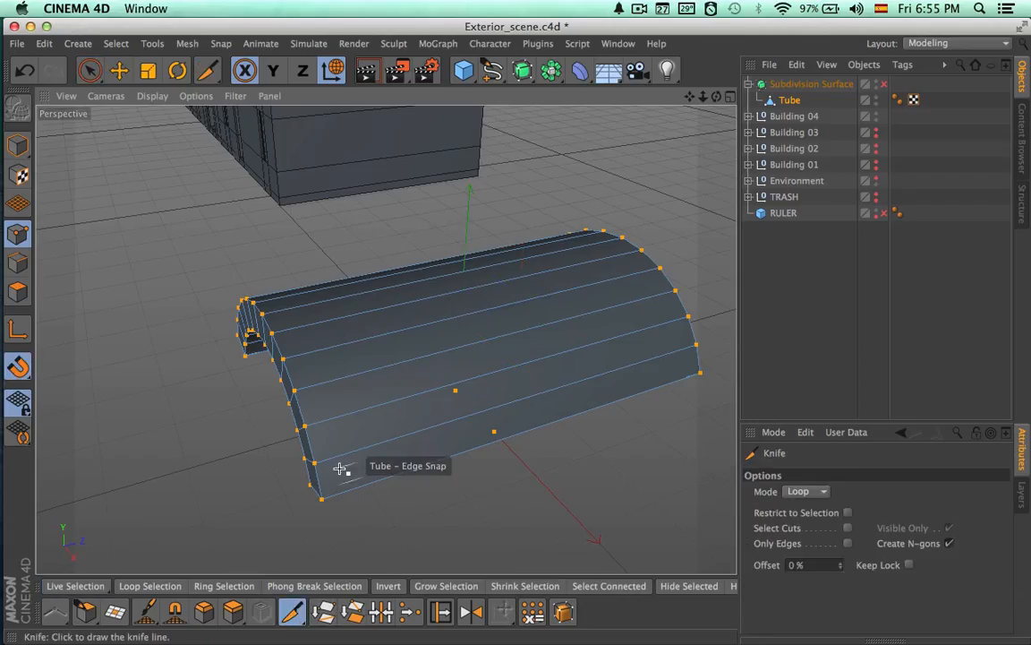
pyautogui.keyDown('alt'); pyautogui.moveTo(335, 495); pyautogui.dragTo(426, 385); pyautogui.keyUp('alt')
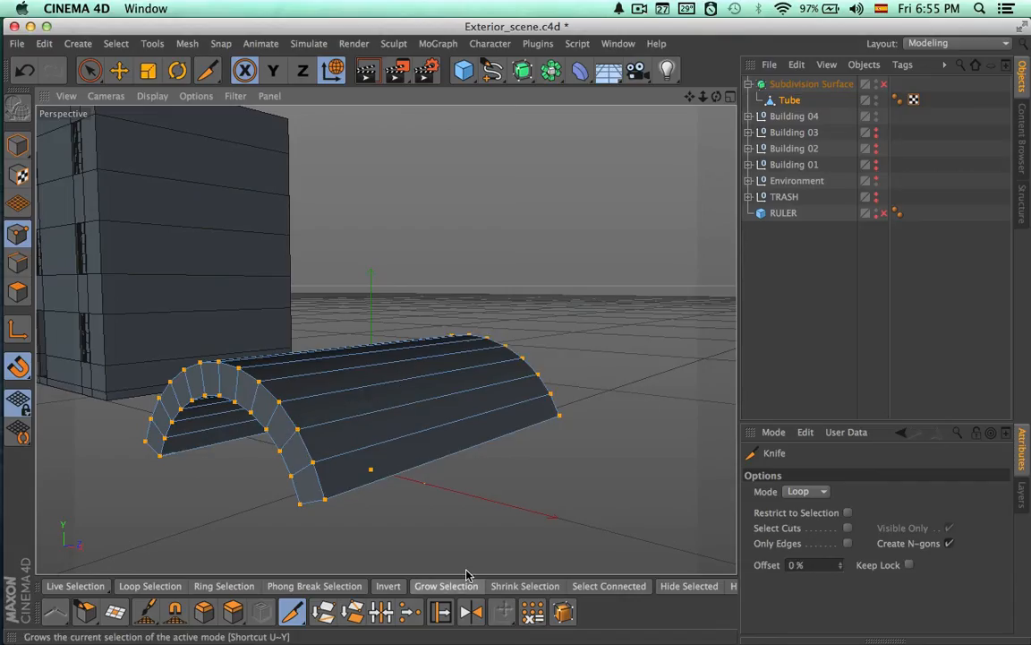
pyautogui.keyDown('alt'); pyautogui.moveTo(537, 511); pyautogui.dragTo(534, 482); pyautogui.keyUp('alt')
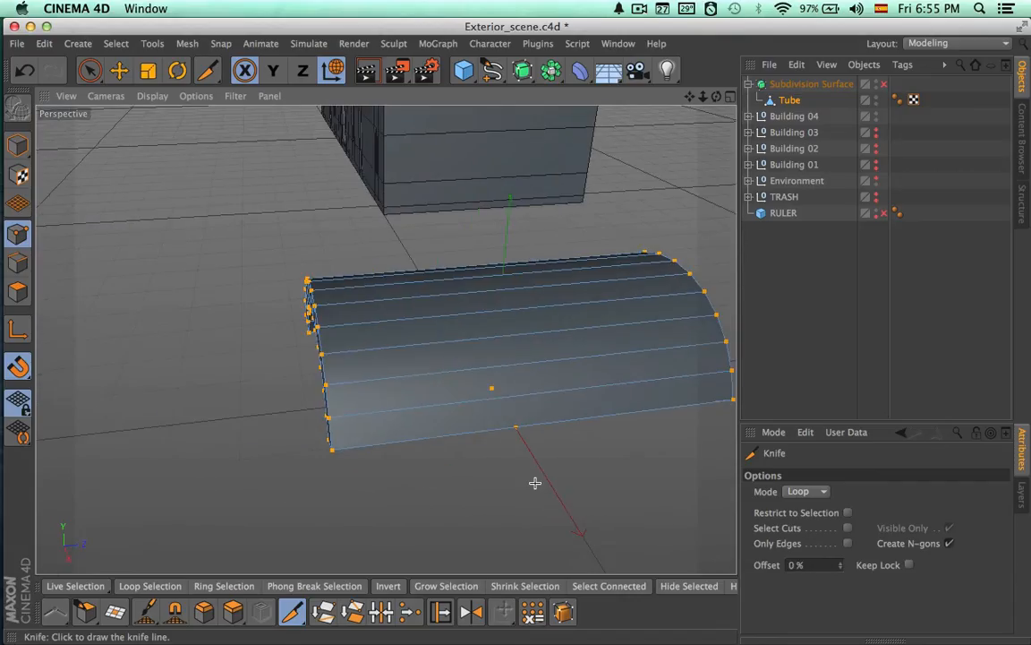
# Ring-select all lengthwise edges of the tube in edge mode
pyautogui.click(356, 611)
pyautogui.click(224, 586)
pyautogui.click(475, 438)
pyautogui.keyDown('alt'); pyautogui.moveTo(475, 438); pyautogui.dragTo(327, 553); pyautogui.keyUp('alt')
# Cut the selected lengthwise edges with Edge Cut at 2 subdivisions and briefly preview the smoothed tube
pyautogui.click(292, 612)
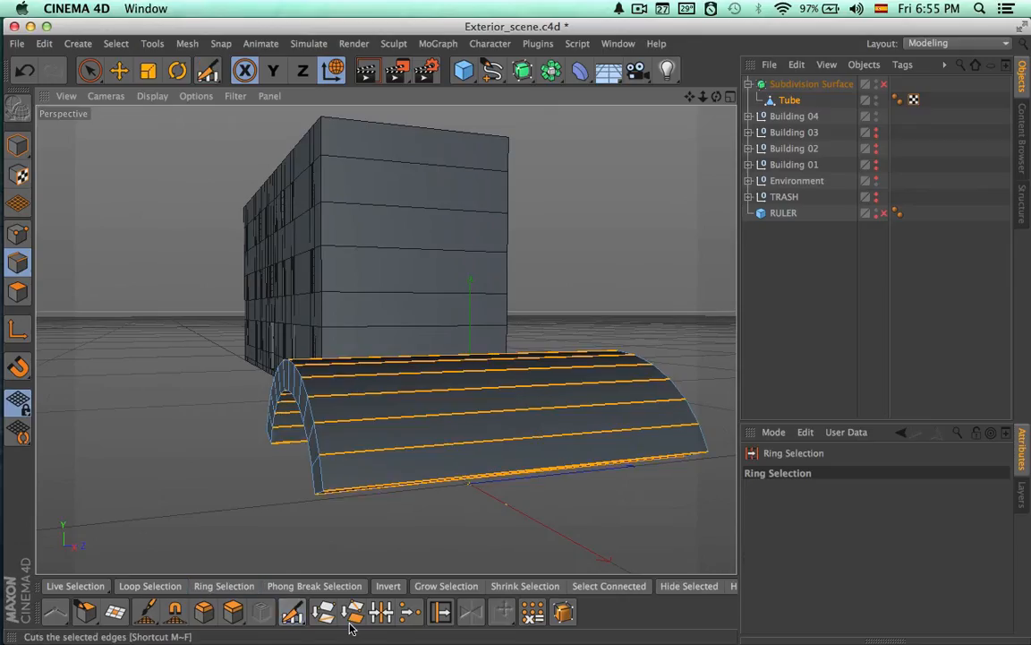
pyautogui.click(351, 613)
pyautogui.click(822, 540)
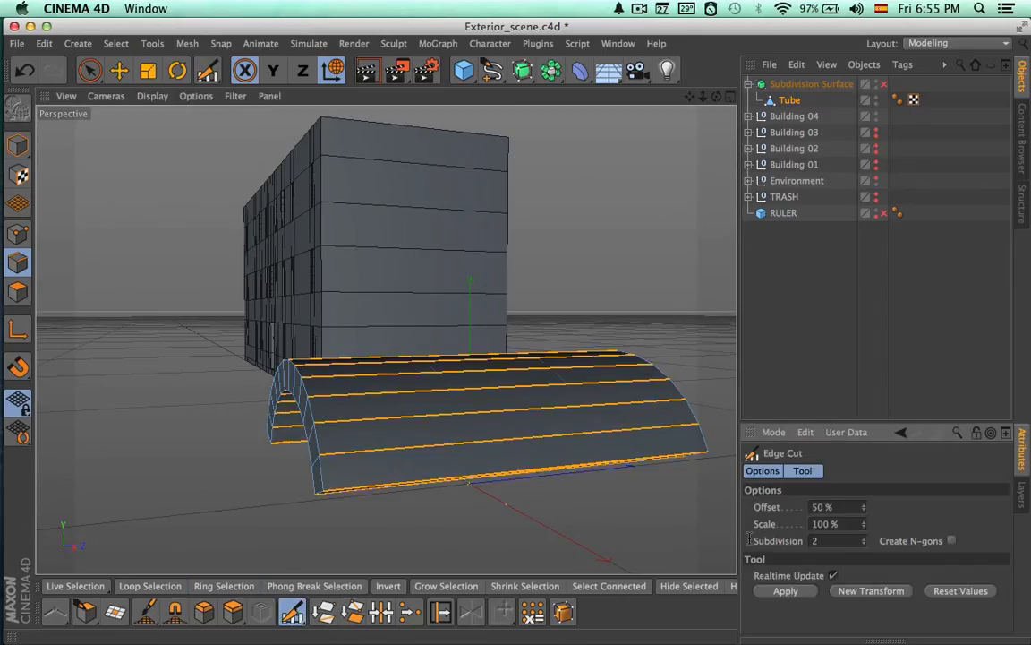
pyautogui.keyDown('alt'); pyautogui.moveTo(707, 542); pyautogui.dragTo(423, 324); pyautogui.keyUp('alt')
pyautogui.press('q')
pyautogui.press('q')
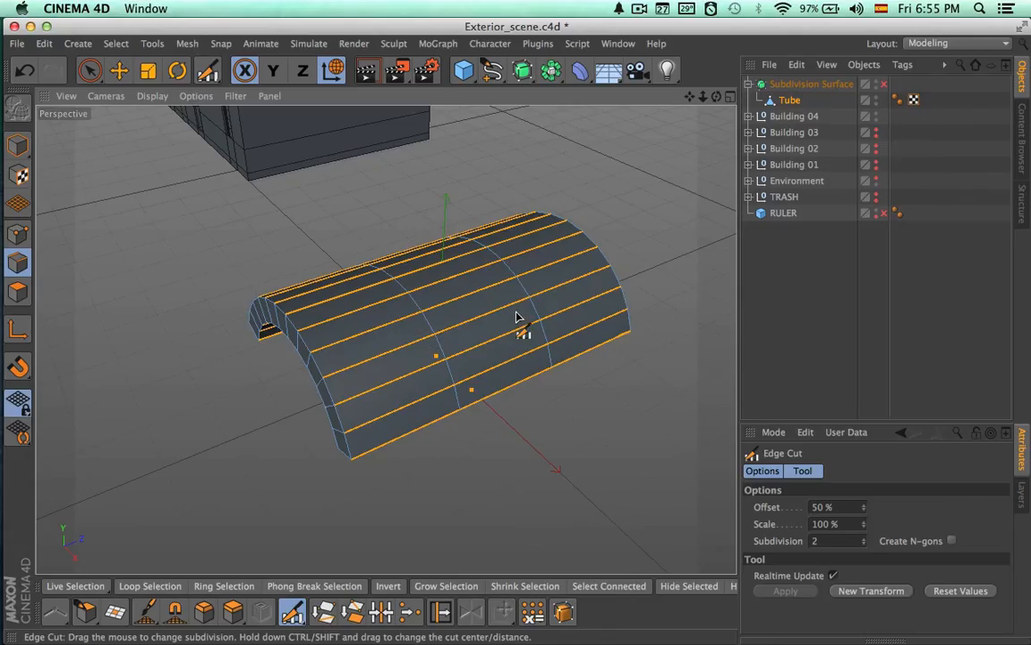
# Ring-select the points of the two middle loops and scale them apart toward the tube's ends
pyautogui.click(17, 233)
pyautogui.click(231, 584)
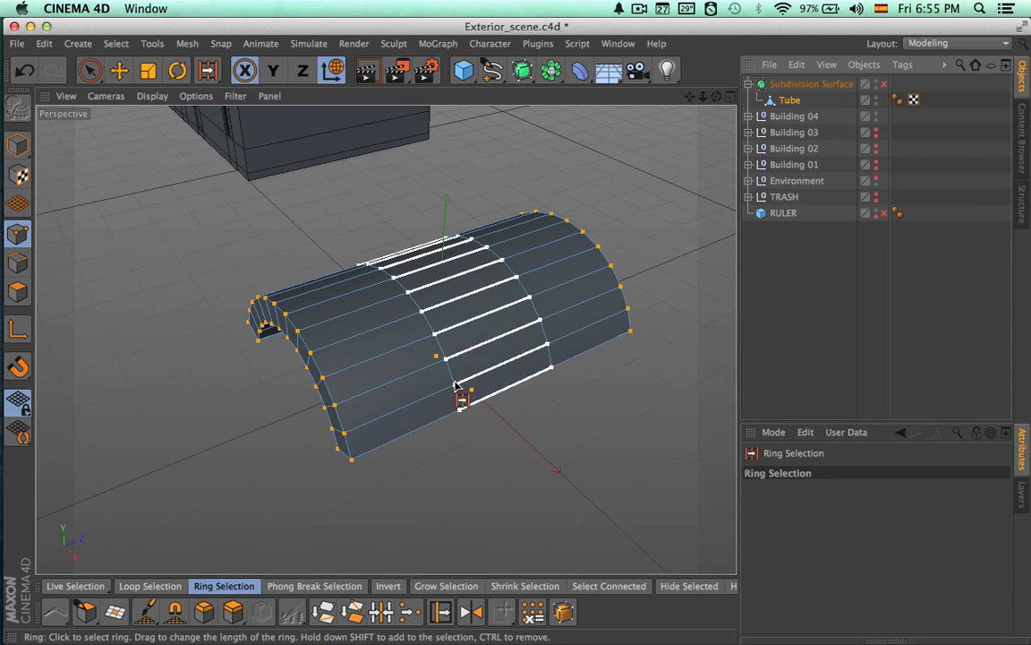
pyautogui.keyDown('alt'); pyautogui.moveTo(488, 387); pyautogui.dragTo(444, 445); pyautogui.keyUp('alt')
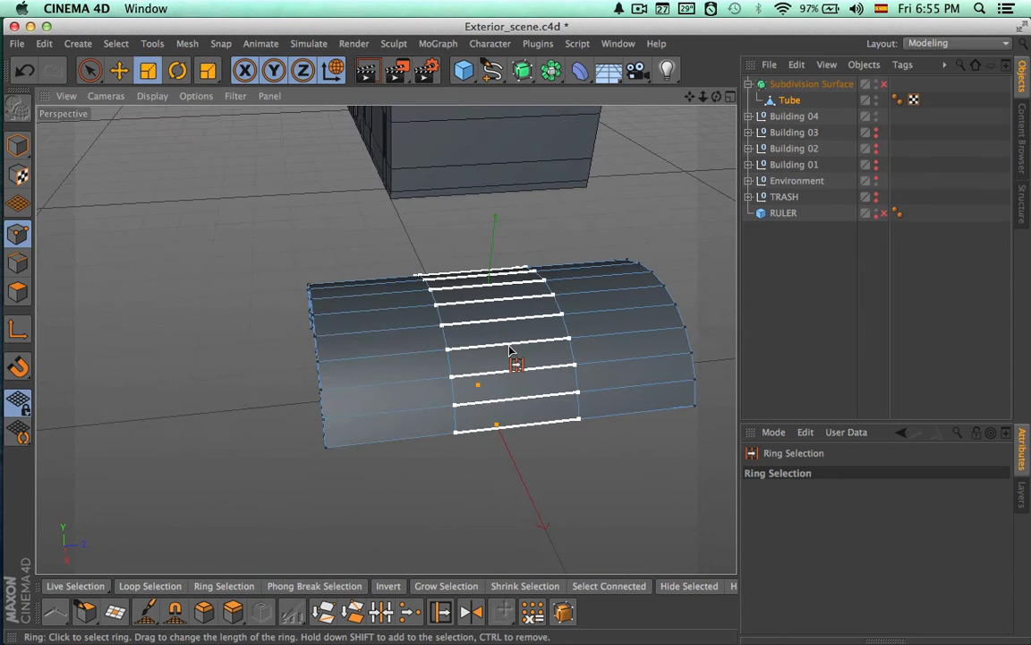
pyautogui.press('t')
pyautogui.keyDown('alt'); pyautogui.moveTo(545, 345); pyautogui.dragTo(735, 281); pyautogui.keyUp('alt')
pyautogui.keyDown('alt'); pyautogui.moveTo(385, 338); pyautogui.dragTo(659, 246); pyautogui.keyUp('alt')
pyautogui.press('space')
# Move the tube out of the Subdivision Surface and delete the Subdivision Surface object
pyautogui.click(791, 272)
pyautogui.keyDown('alt'); pyautogui.moveTo(730, 267); pyautogui.dragTo(582, 295); pyautogui.keyUp('alt')
pyautogui.moveTo(789, 99); pyautogui.dragTo(790, 76)
pyautogui.click(799, 100)
pyautogui.press('Delete')
pyautogui.keyDown('alt'); pyautogui.moveTo(386, 339); pyautogui.dragTo(610, 377); pyautogui.keyUp('alt')
pyautogui.keyDown('alt'); pyautogui.moveTo(626, 179); pyautogui.dragTo(650, 280); pyautogui.keyUp('alt')
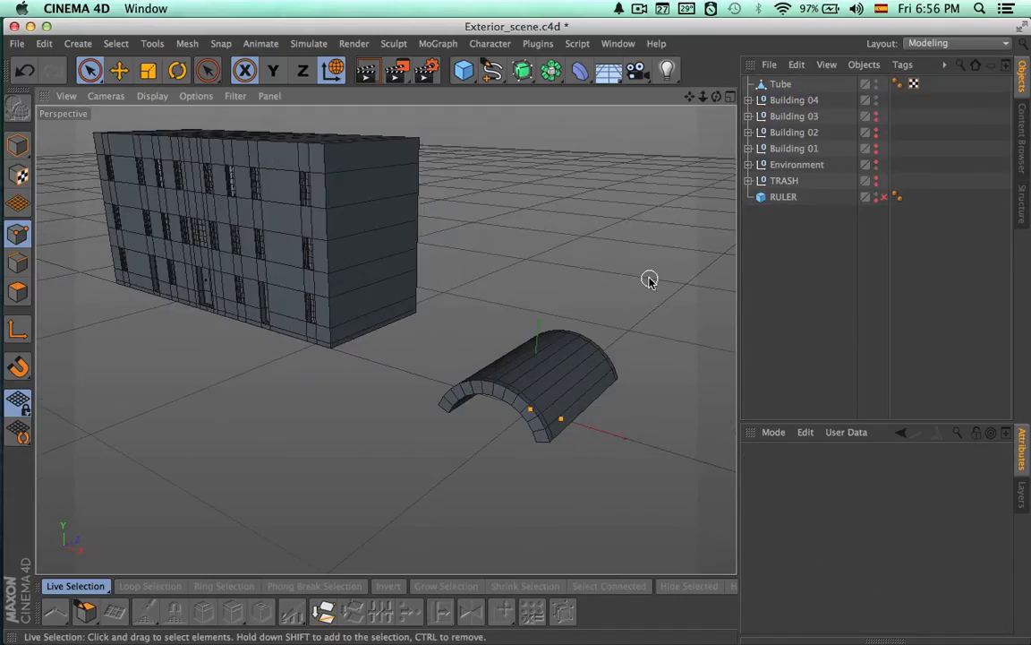
# Create a MoGraph Cloner, make the tube its child and bring up the Cloner's count and per-step settings
pyautogui.click(786, 85)
pyautogui.keyDown('alt'); pyautogui.moveTo(636, 258); pyautogui.dragTo(491, 262, button='right'); pyautogui.keyUp('alt')
pyautogui.keyDown('alt'); pyautogui.moveTo(491, 262); pyautogui.dragTo(499, 302); pyautogui.keyUp('alt')
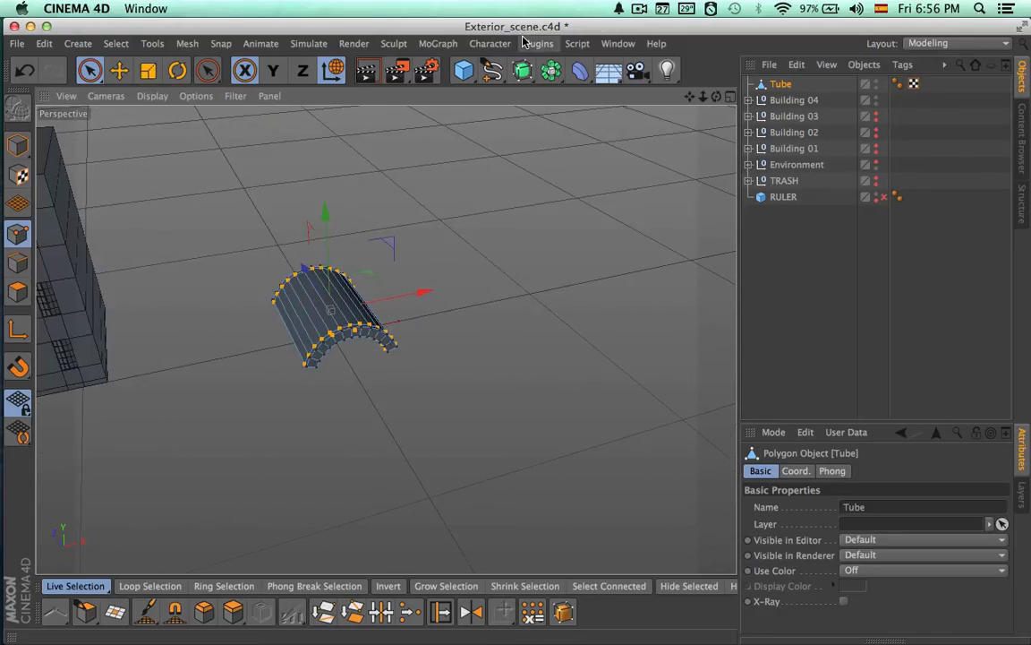
pyautogui.click(439, 47)
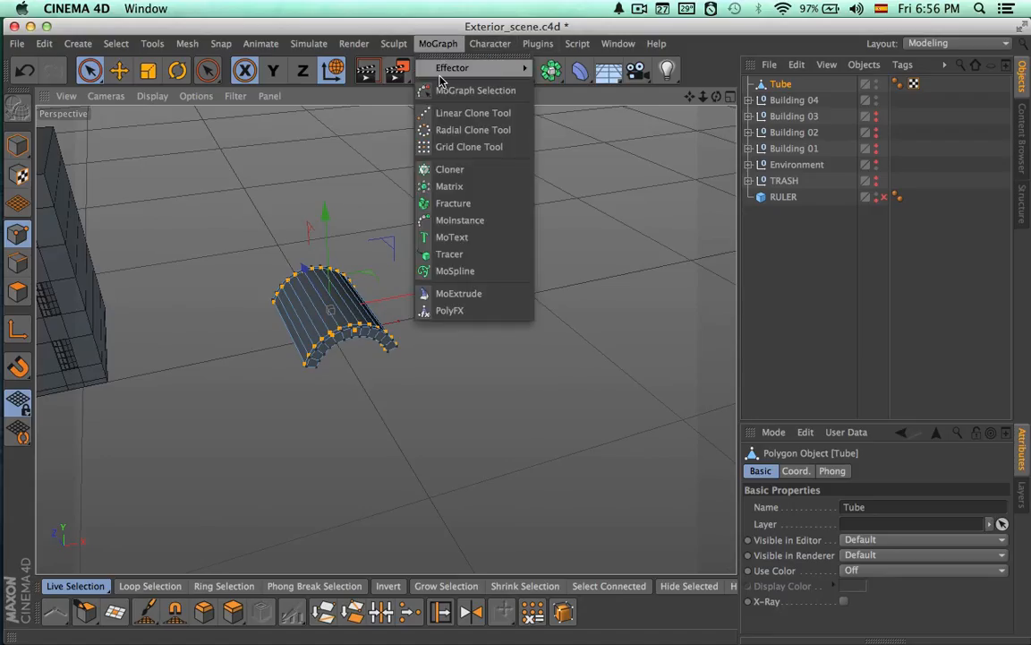
pyautogui.click(447, 170)
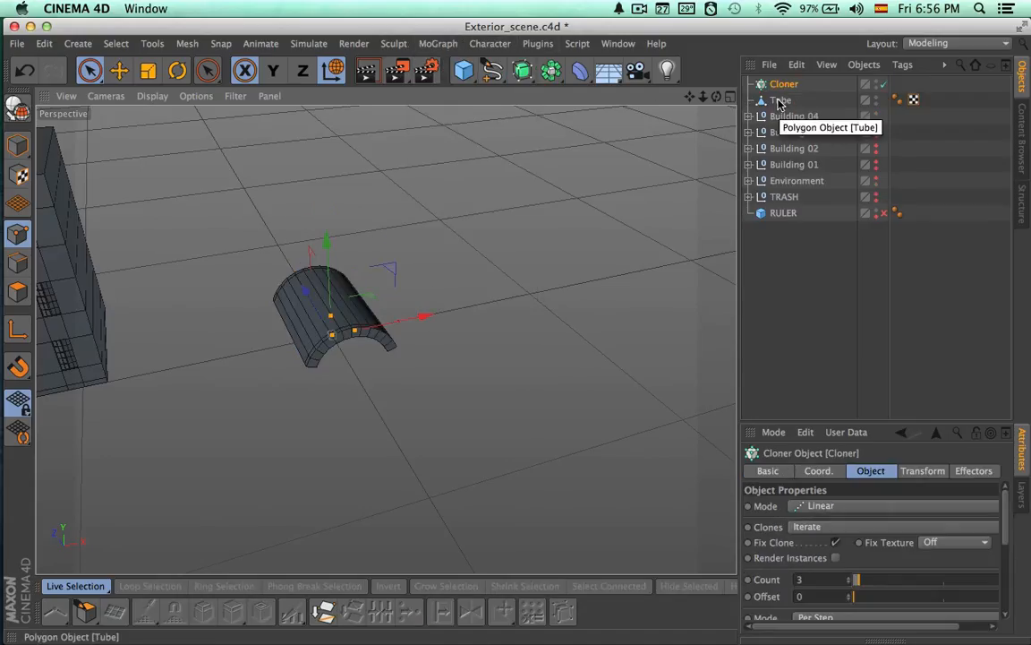
pyautogui.moveTo(779, 105); pyautogui.dragTo(785, 85)
pyautogui.click(786, 86)
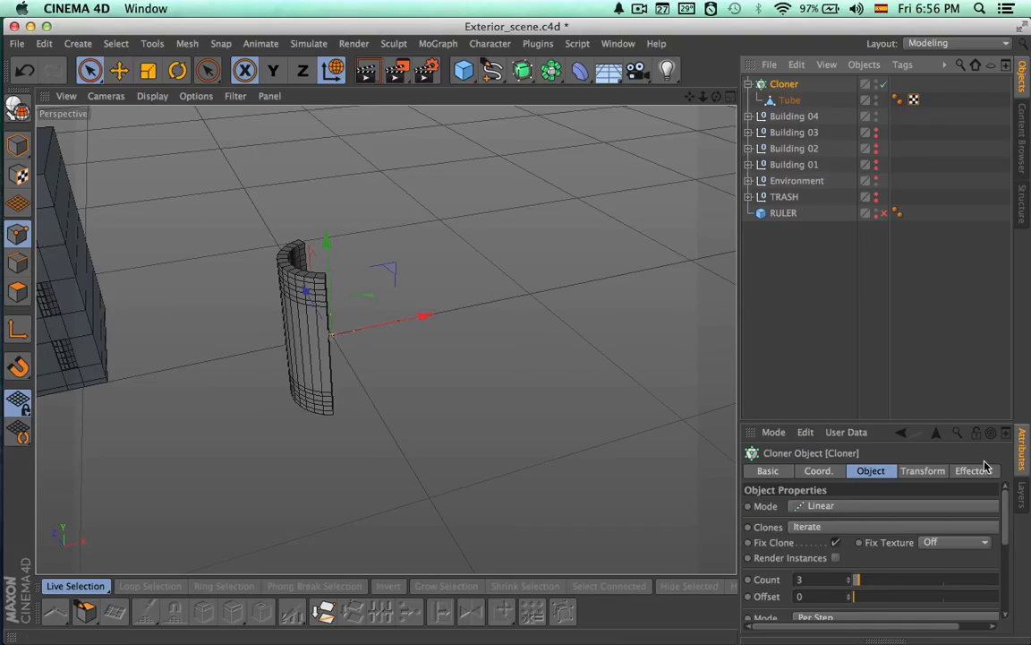
pyautogui.moveTo(1008, 506)
pyautogui.mouseDown()
pyautogui.moveTo(1007, 536)
pyautogui.moveTo(1006, 522)
pyautogui.mouseUp()
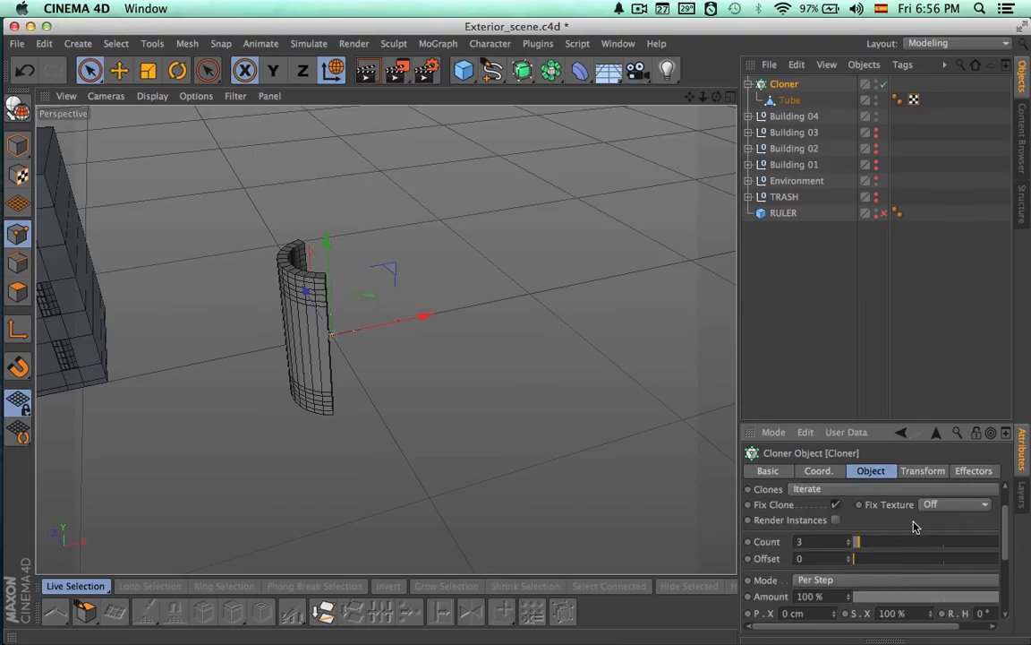
# Set the Cloner's count to 30 and its per-step Y offset to 0 cm
pyautogui.moveTo(860, 542); pyautogui.dragTo(898, 545)
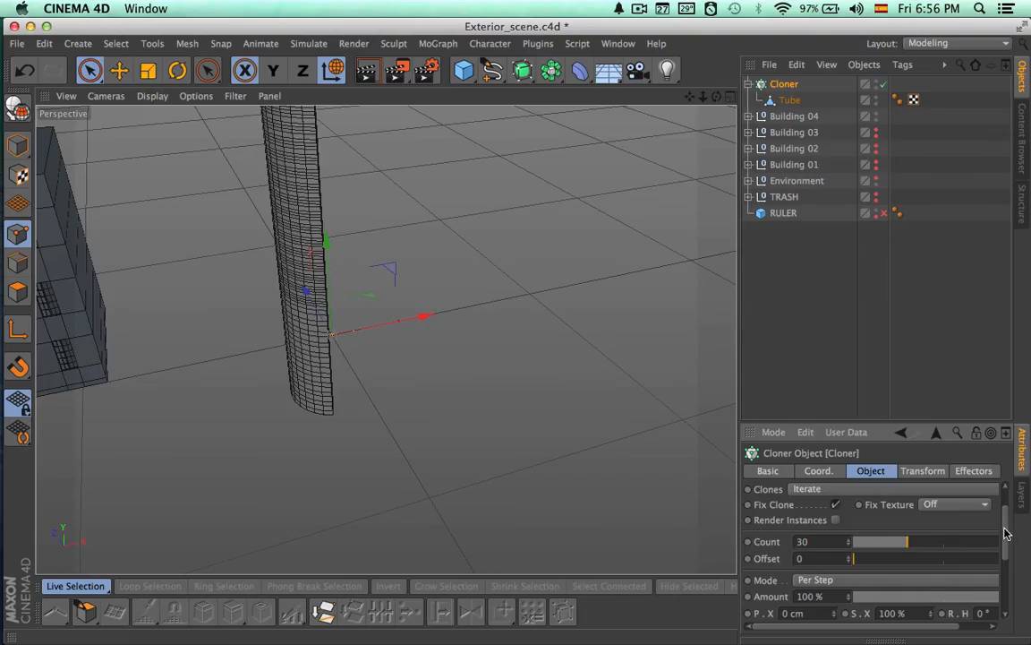
pyautogui.moveTo(1004, 534); pyautogui.dragTo(1004, 564)
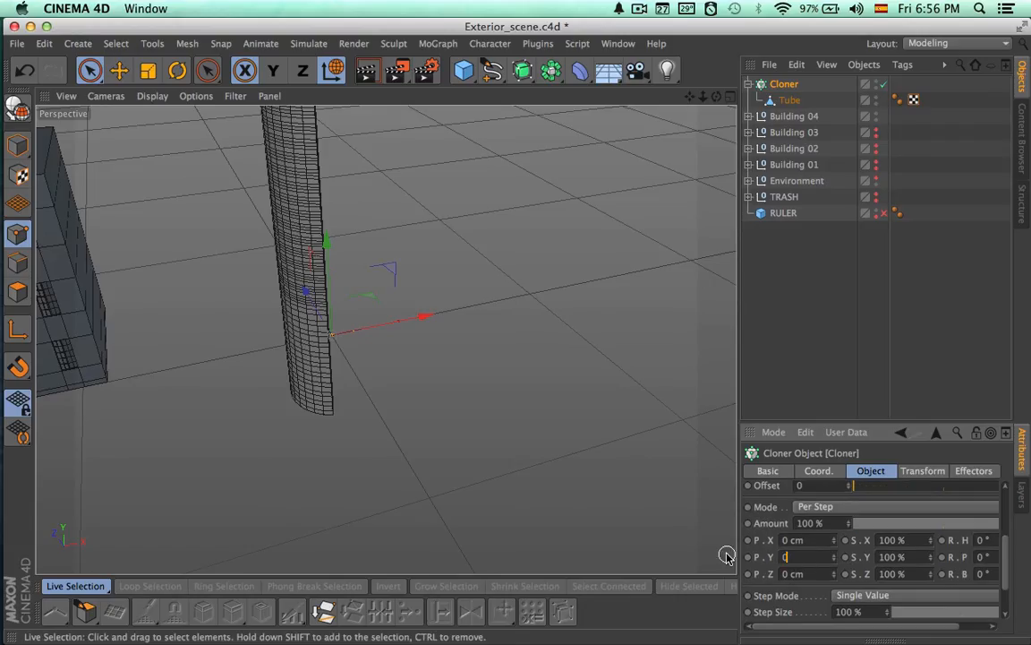
pyautogui.press('Return')
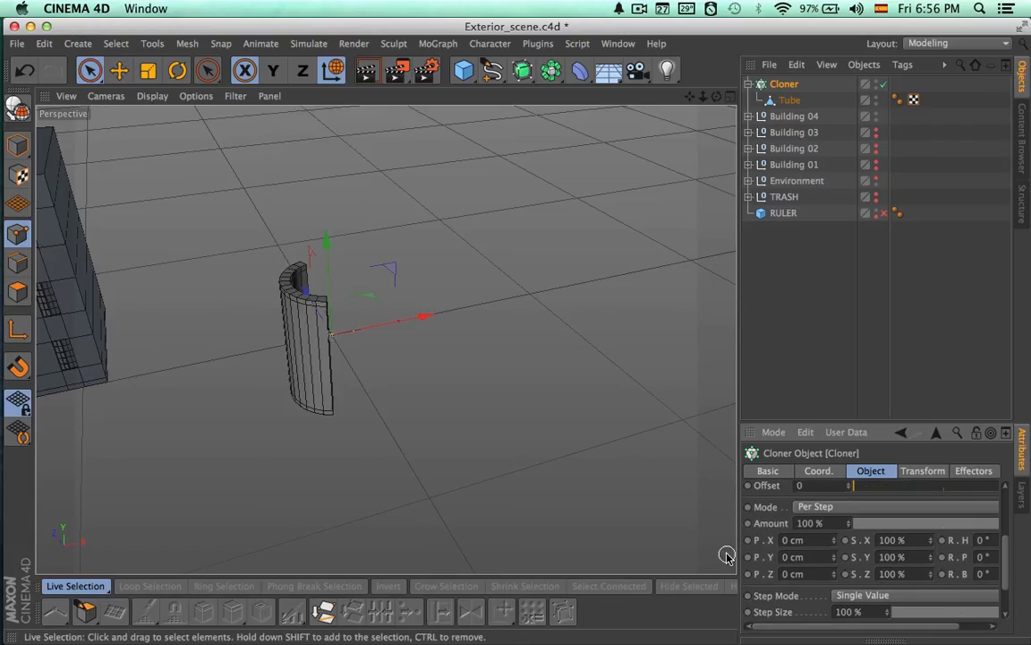
# Take the tube out of the Cloner and reset its axis rotation to 0° for heading and bank
pyautogui.moveTo(793, 108)
pyautogui.mouseDown()
pyautogui.moveTo(788, 85)
pyautogui.moveTo(784, 93)
pyautogui.mouseUp()
pyautogui.click(785, 100)
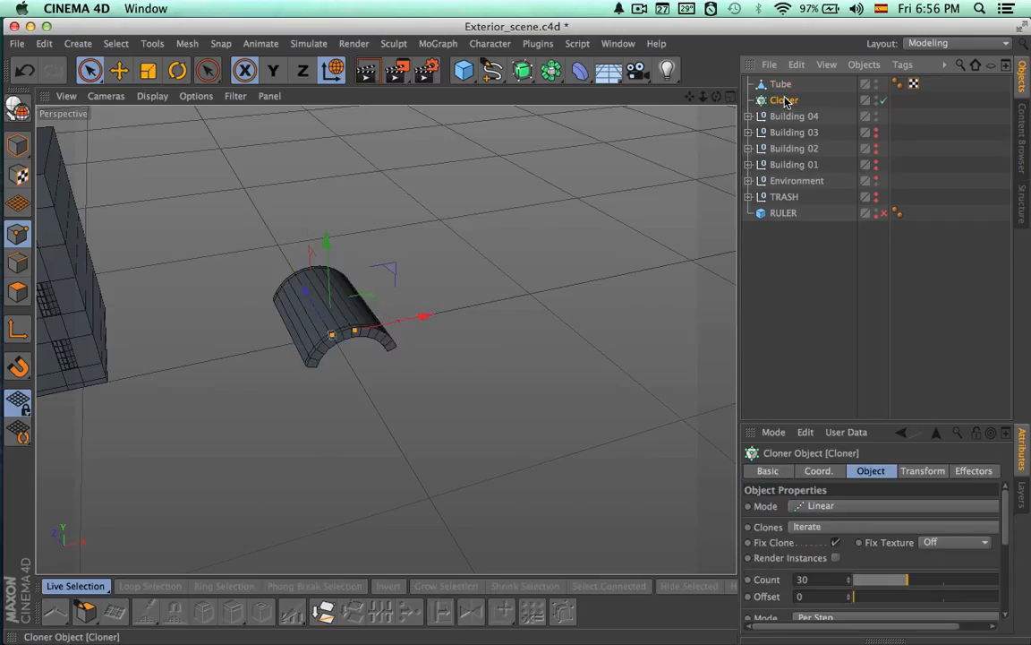
pyautogui.click(784, 86)
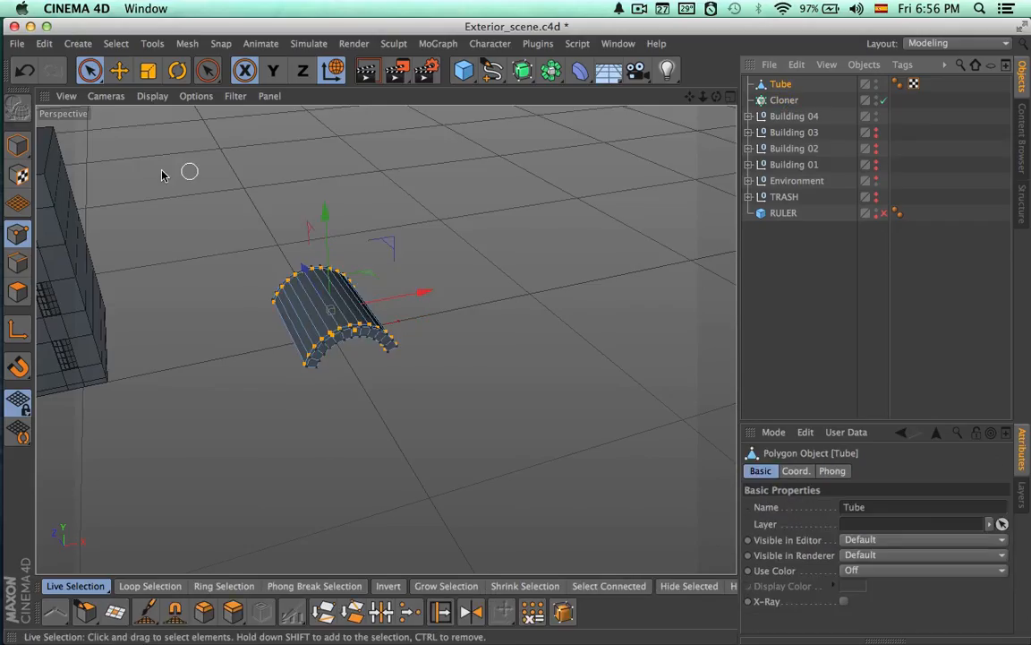
pyautogui.click(17, 149)
pyautogui.click(877, 638)
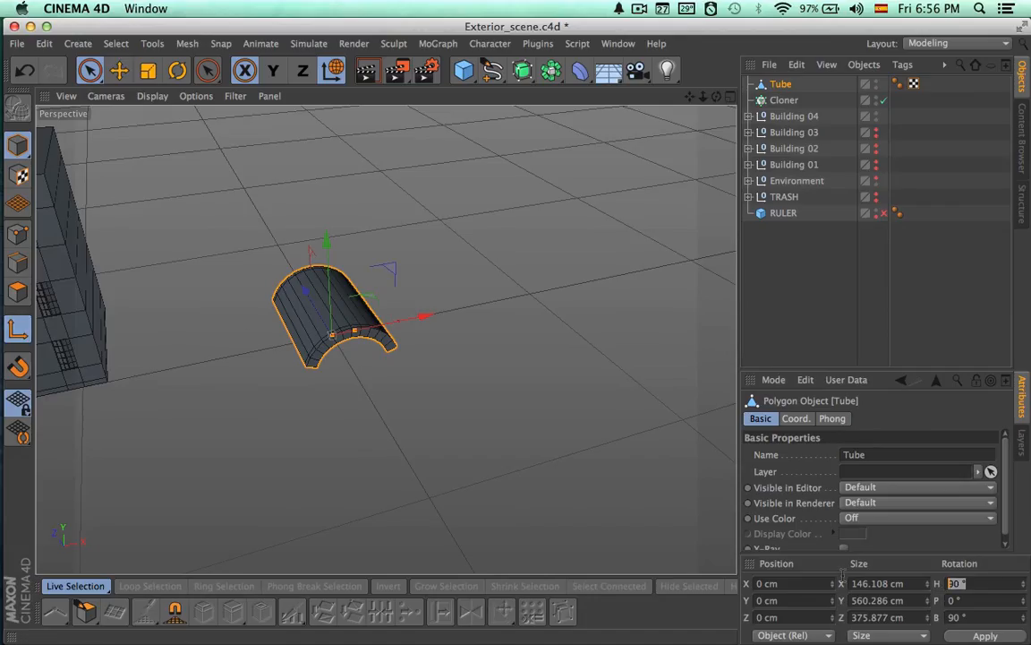
pyautogui.write('0')
pyautogui.press('Return')
pyautogui.moveTo(972, 616); pyautogui.dragTo(902, 607)
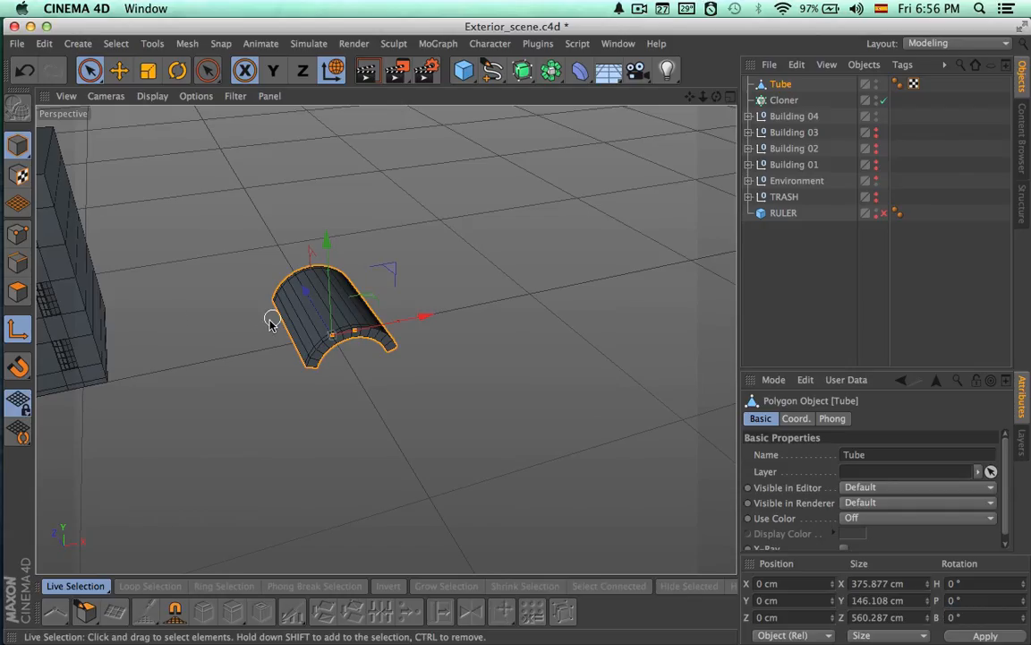
pyautogui.click(445, 194)
# Make the tube the Cloner's child again and set the per-step X offset to 378 cm so neighbouring tiles touch
pyautogui.moveTo(780, 87); pyautogui.dragTo(781, 103)
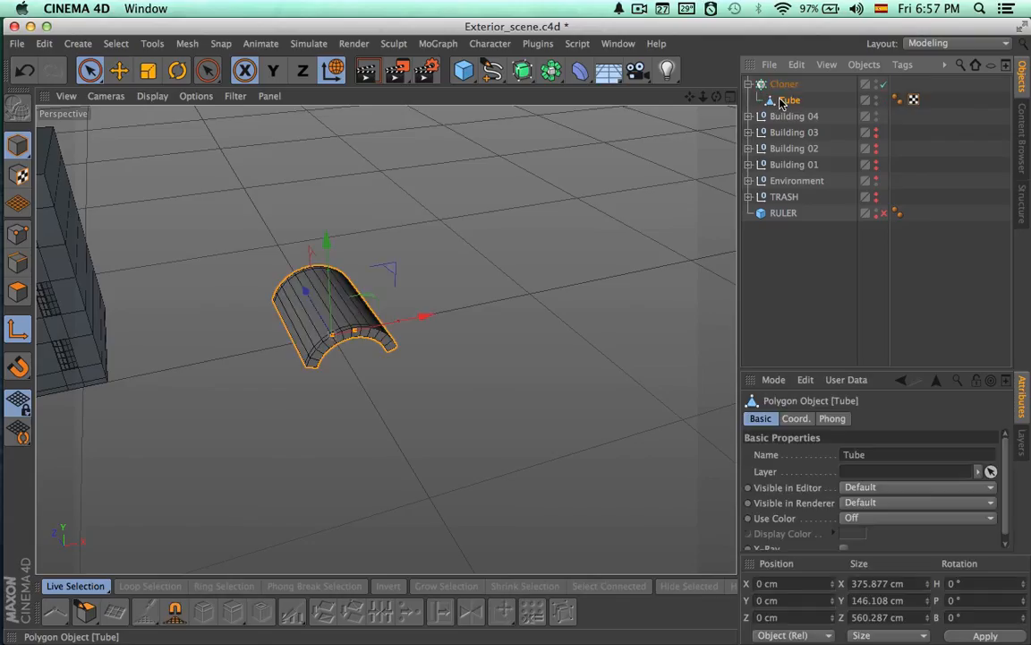
pyautogui.click(785, 84)
pyautogui.keyDown('alt'); pyautogui.moveTo(645, 210); pyautogui.dragTo(540, 246); pyautogui.keyUp('alt')
pyautogui.moveTo(1005, 459); pyautogui.dragTo(1002, 496)
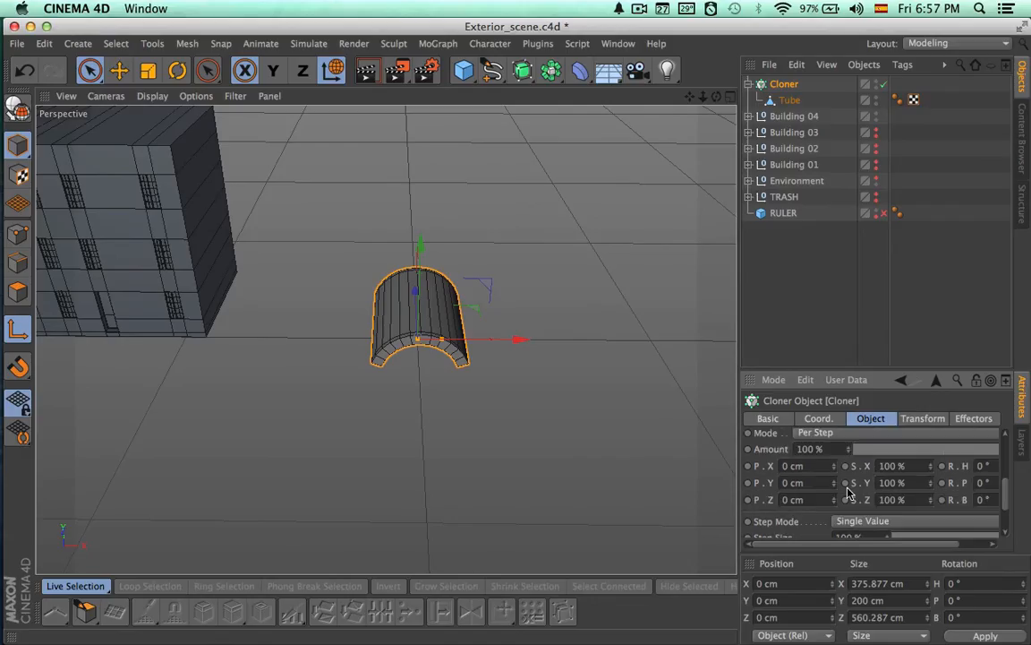
pyautogui.moveTo(835, 475)
pyautogui.mouseDown()
pyautogui.moveTo(972, 474)
pyautogui.moveTo(959, 474)
pyautogui.mouseUp()
pyautogui.keyDown('alt'); pyautogui.moveTo(599, 394); pyautogui.dragTo(832, 419, button='right'); pyautogui.keyUp('alt')
pyautogui.moveTo(386, 339)
pyautogui.keyDown('alt'); pyautogui.mouseDown()
pyautogui.moveTo(494, 328)
pyautogui.moveTo(505, 301)
pyautogui.mouseUp(); pyautogui.keyUp('alt')
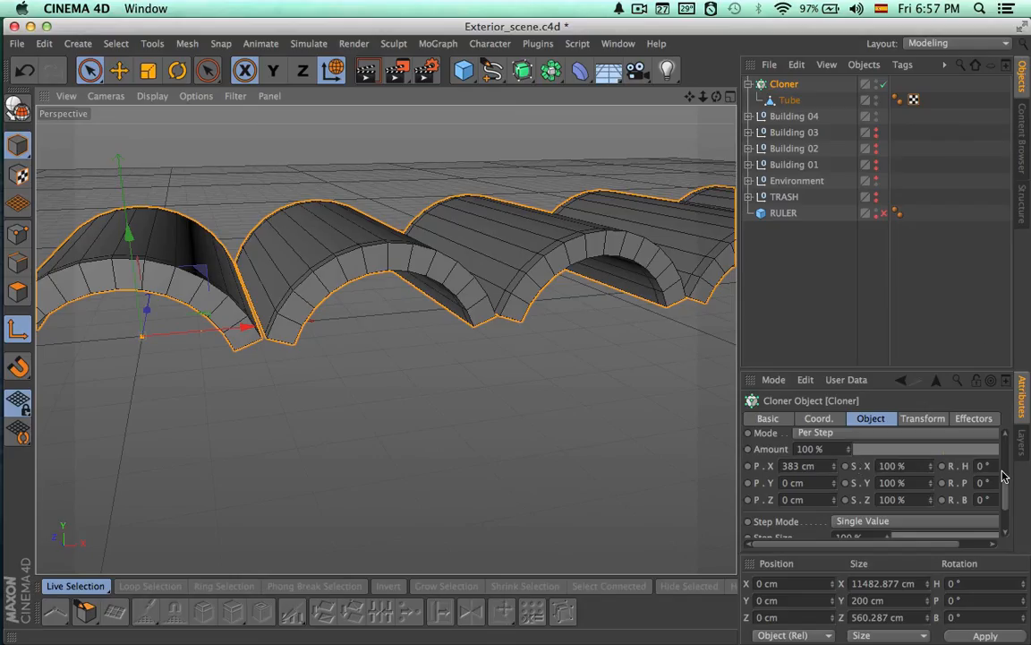
pyautogui.moveTo(840, 477); pyautogui.dragTo(835, 474)
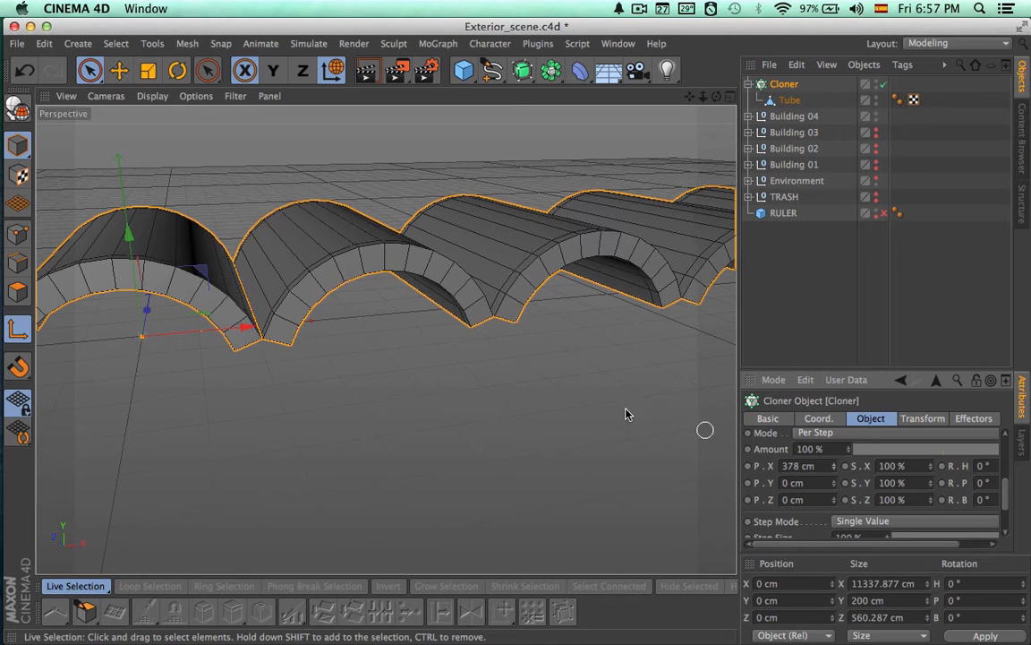
# Examine the full row of cloned tiles and compare its size with the nearby building
pyautogui.moveTo(626, 409)
pyautogui.keyDown('alt'); pyautogui.mouseDown()
pyautogui.moveTo(622, 482)
pyautogui.moveTo(573, 477)
pyautogui.mouseUp(); pyautogui.keyUp('alt')
pyautogui.keyDown('alt'); pyautogui.moveTo(614, 407); pyautogui.dragTo(359, 385, button='right'); pyautogui.keyUp('alt')
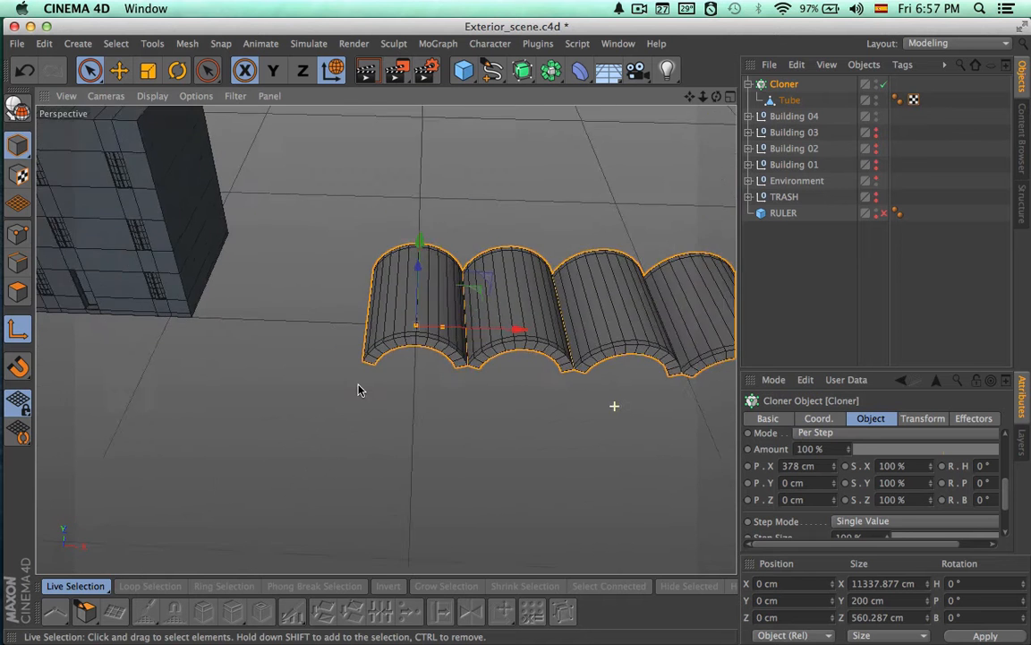
pyautogui.moveTo(359, 389)
pyautogui.keyDown('alt'); pyautogui.mouseDown()
pyautogui.moveTo(200, 365)
pyautogui.moveTo(356, 382)
pyautogui.mouseUp(); pyautogui.keyUp('alt')
pyautogui.click(767, 418)
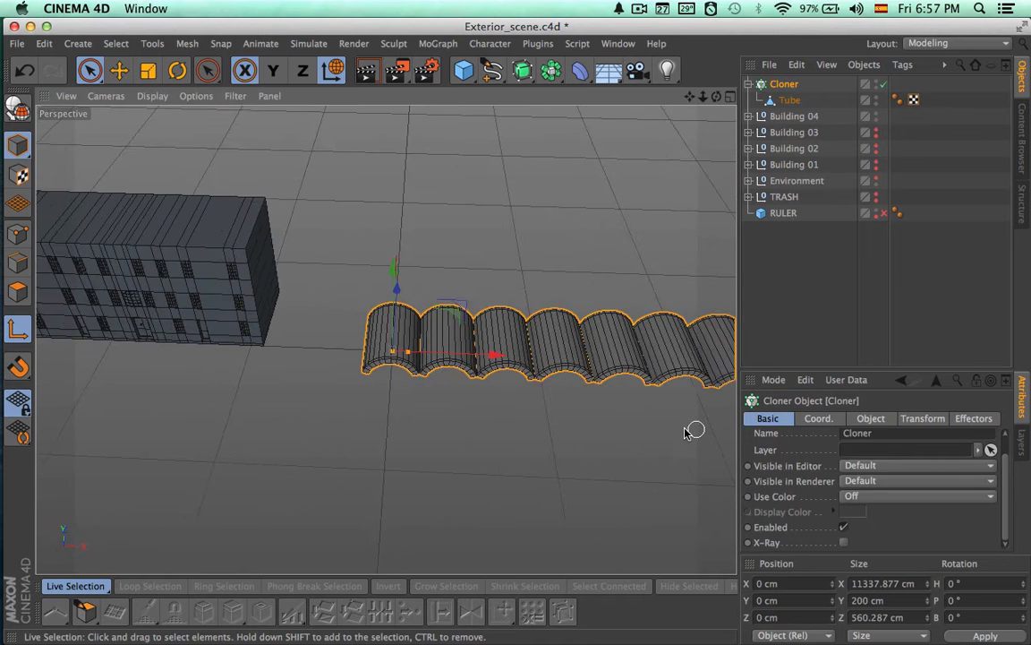
pyautogui.keyDown('alt'); pyautogui.moveTo(391, 421); pyautogui.dragTo(291, 413, button='middle'); pyautogui.keyUp('alt')
pyautogui.keyDown('alt'); pyautogui.moveTo(476, 411); pyautogui.dragTo(85, 378, button='right'); pyautogui.keyUp('alt')
pyautogui.keyDown('alt'); pyautogui.moveTo(347, 382); pyautogui.dragTo(87, 334, button='middle'); pyautogui.keyUp('alt')
pyautogui.keyDown('alt'); pyautogui.moveTo(325, 370); pyautogui.dragTo(45, 348, button='right'); pyautogui.keyUp('alt')
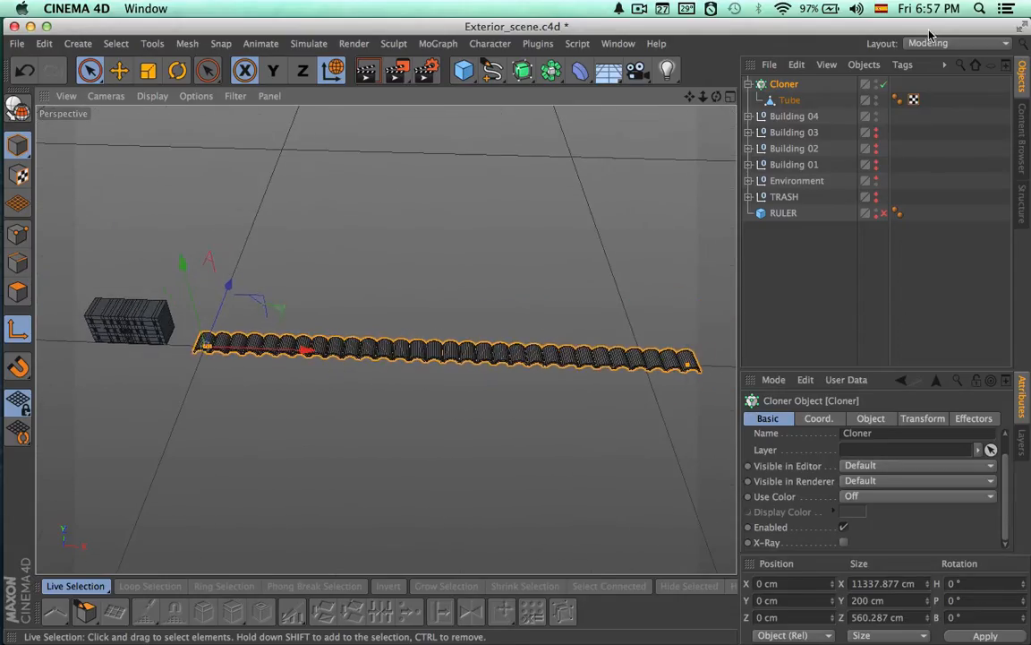
# Try to scale the whole Cloner down, and undo the scaling
pyautogui.press('t')
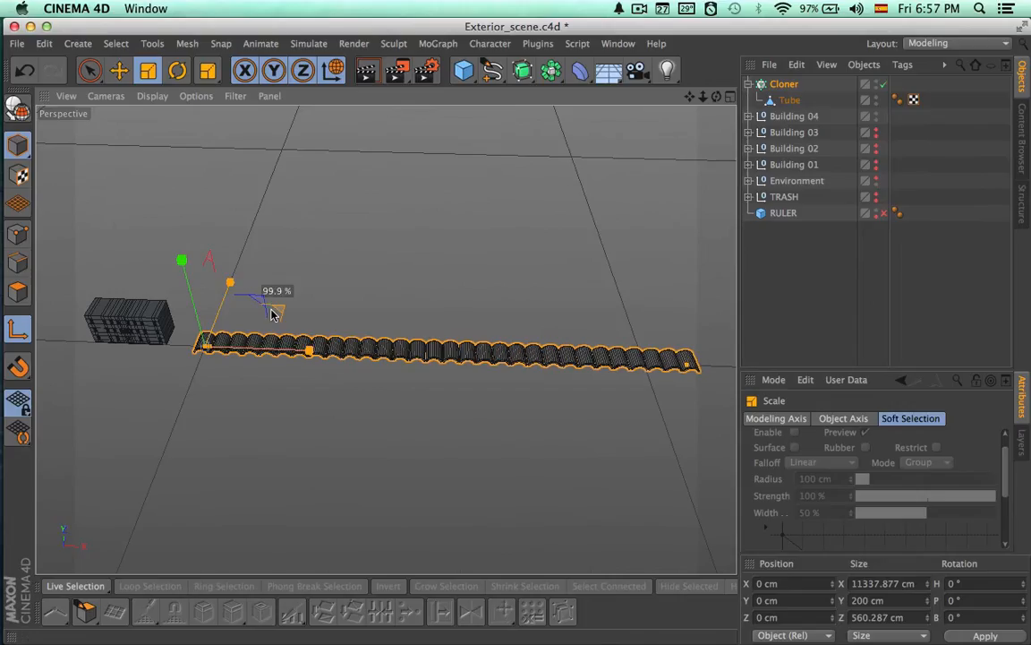
pyautogui.moveTo(274, 313); pyautogui.dragTo(493, 336)
pyautogui.keyDown('alt'); pyautogui.moveTo(180, 362); pyautogui.dragTo(662, 302, button='right'); pyautogui.keyUp('alt')
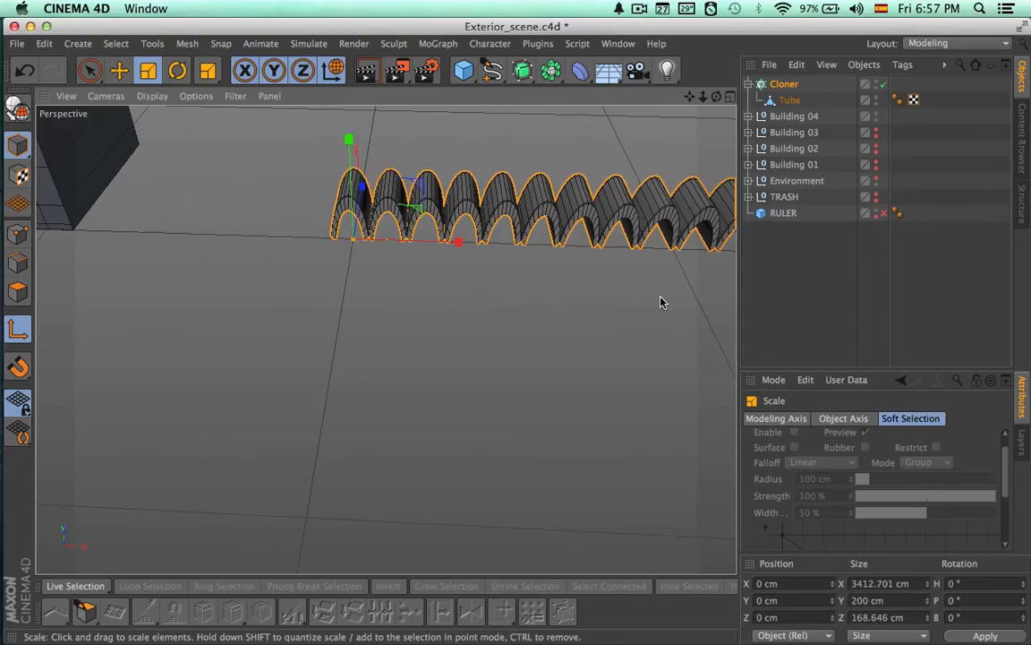
pyautogui.press('super+z')
# Scale the tube inside the Cloner down uniformly to about 55 × 21 × 82 cm
pyautogui.click(788, 101)
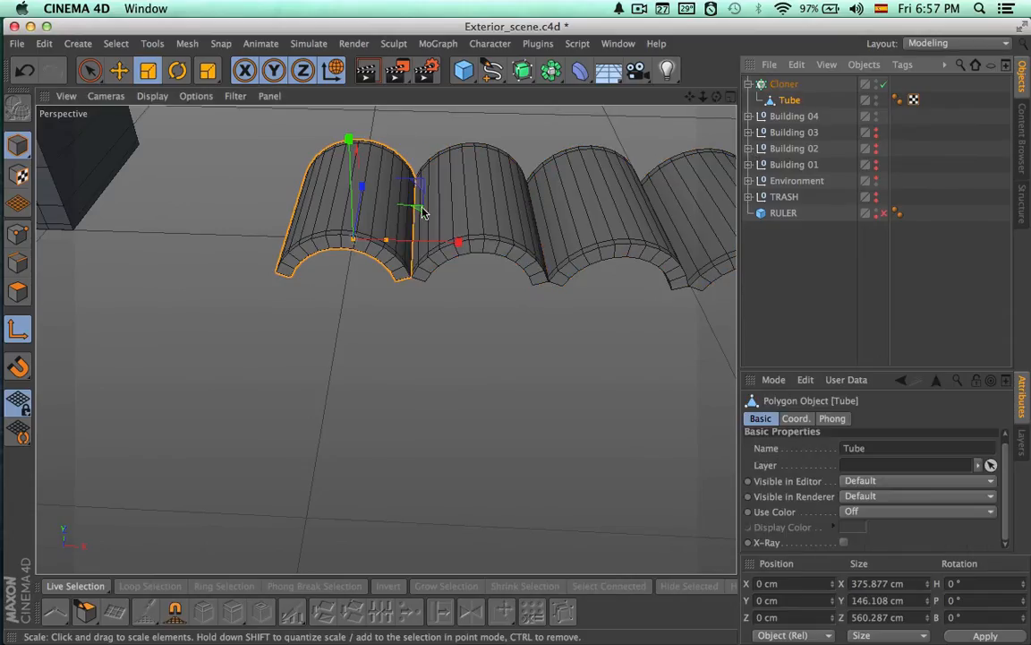
pyautogui.moveTo(424, 212); pyautogui.dragTo(27, 448)
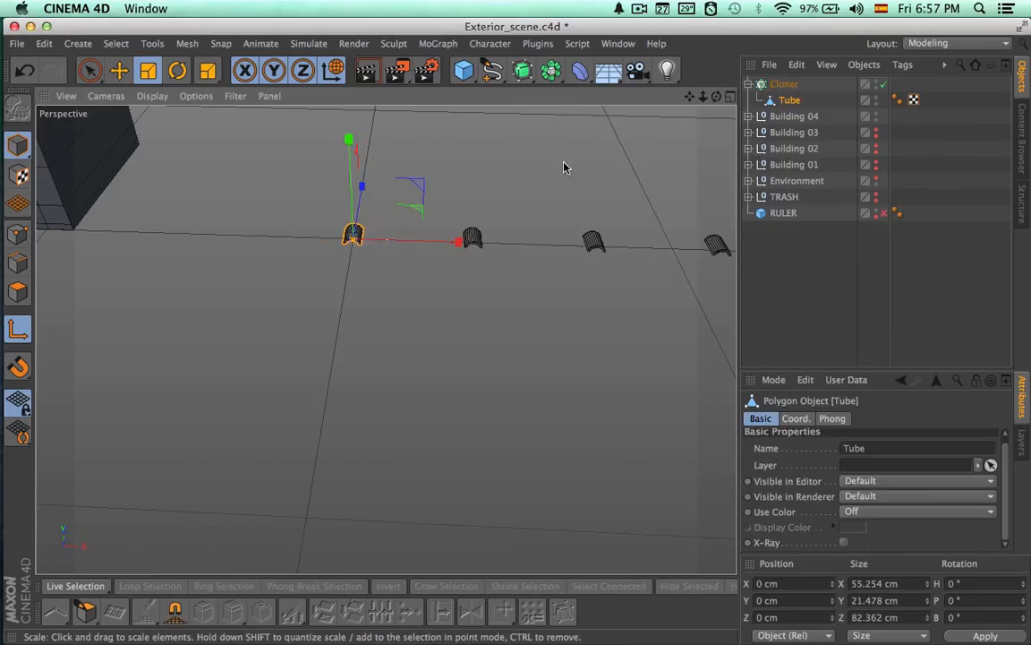
pyautogui.keyDown('alt'); pyautogui.moveTo(582, 237); pyautogui.dragTo(564, 240, button='right'); pyautogui.keyUp('alt')
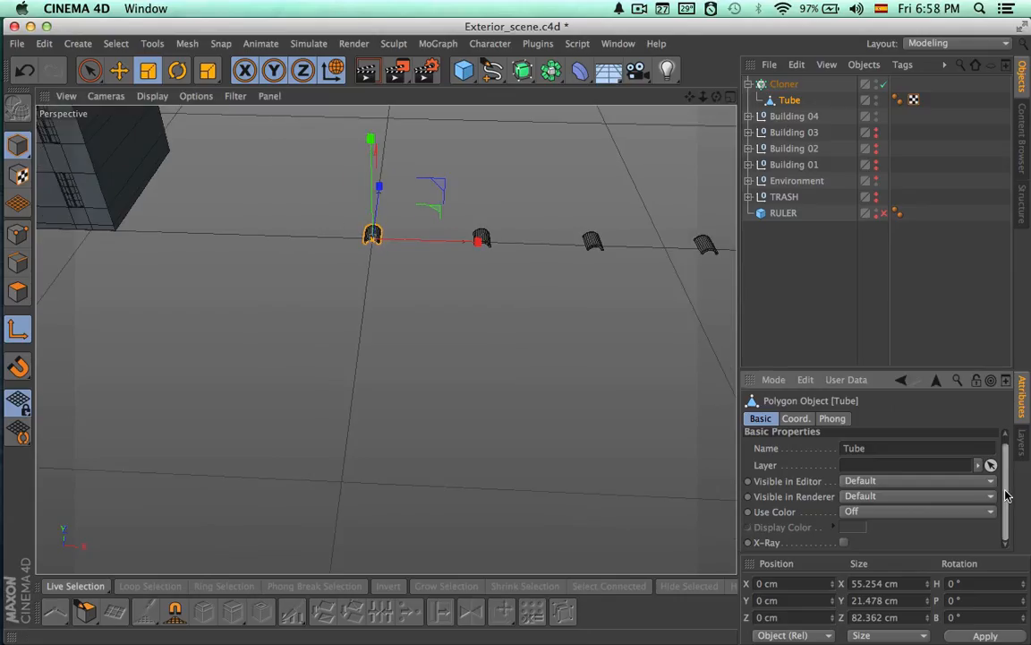
# Reduce the Cloner's per-step X offset to 56 cm to close the gaps between the scaled tiles
pyautogui.click(784, 84)
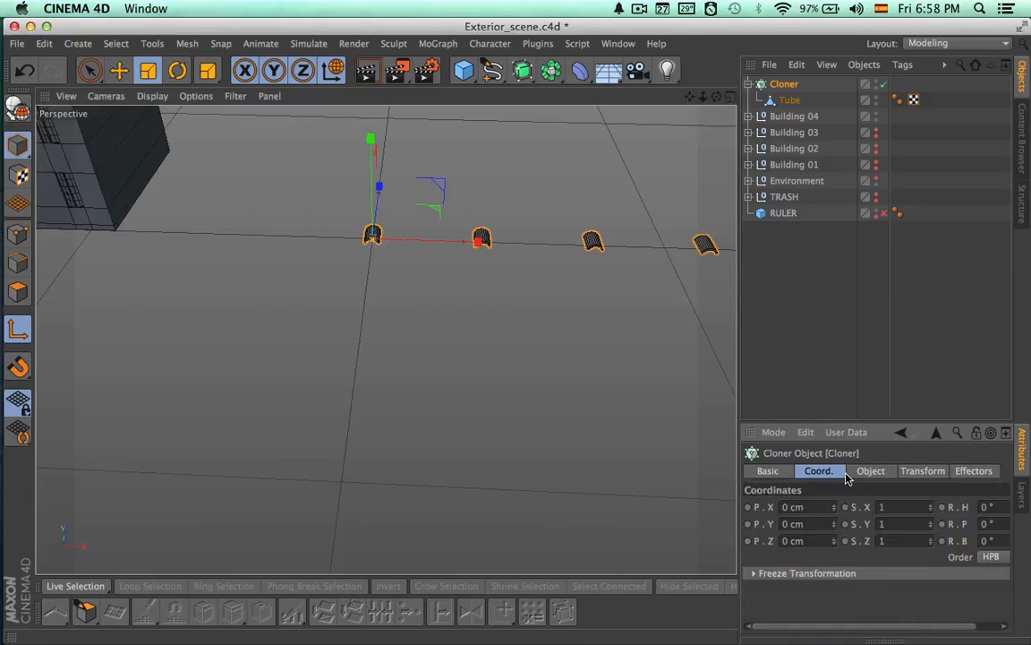
pyautogui.click(871, 470)
pyautogui.moveTo(952, 426); pyautogui.dragTo(953, 294)
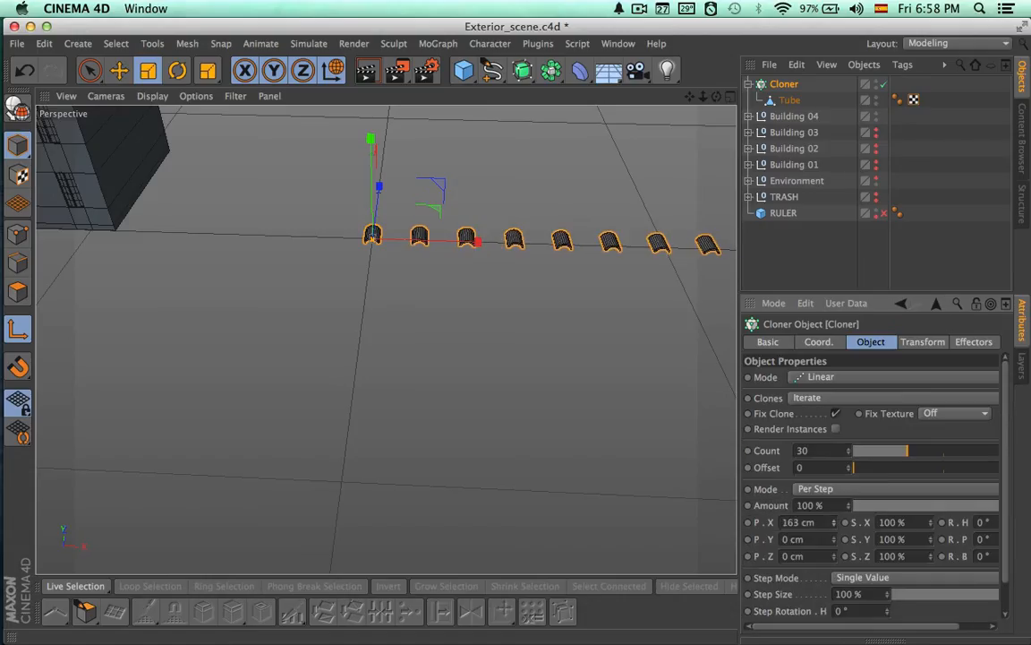
pyautogui.moveTo(834, 522); pyautogui.dragTo(836, 525)
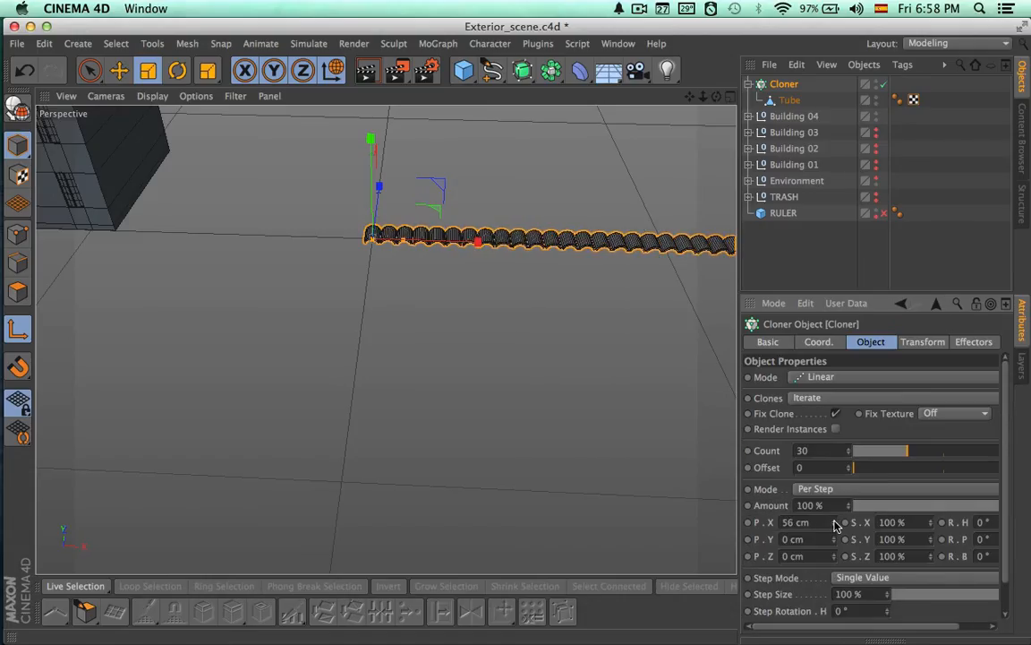
pyautogui.keyDown('alt'); pyautogui.moveTo(653, 281); pyautogui.dragTo(408, 289, button='right'); pyautogui.keyUp('alt')
# Move the Cloner along X to the building's facade and raise the tile row to the roof's front edge
pyautogui.press('space')
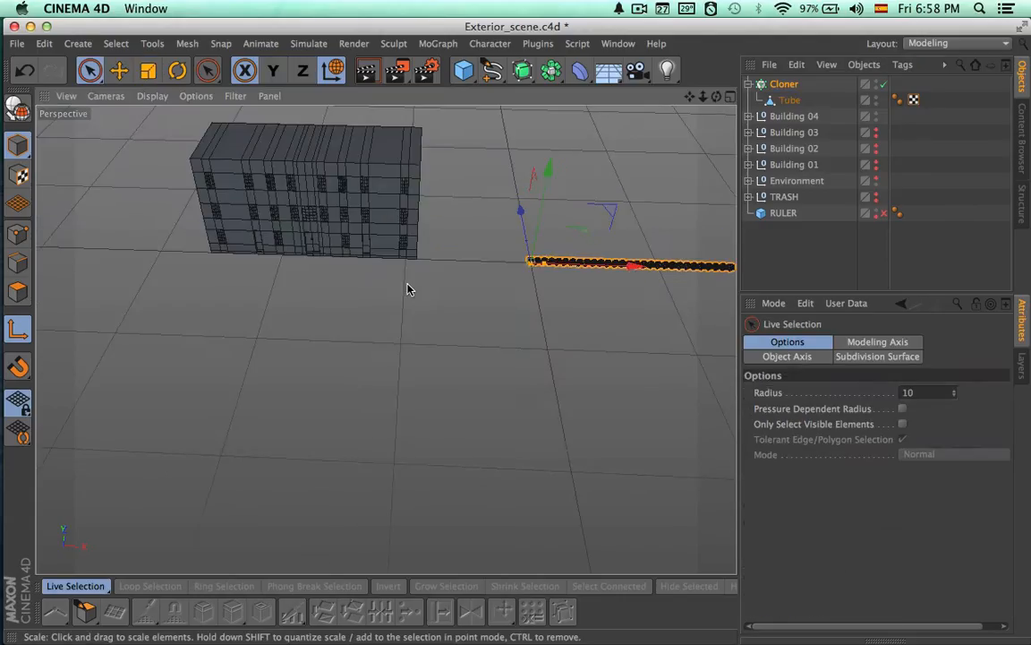
pyautogui.moveTo(631, 267); pyautogui.dragTo(373, 235)
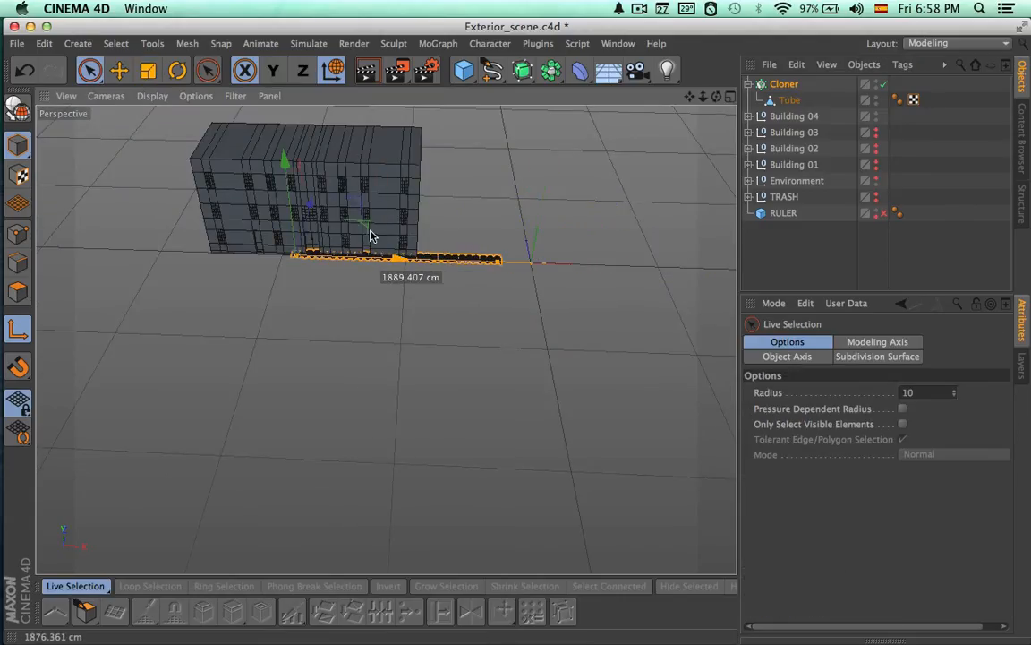
pyautogui.moveTo(310, 235); pyautogui.dragTo(311, 235)
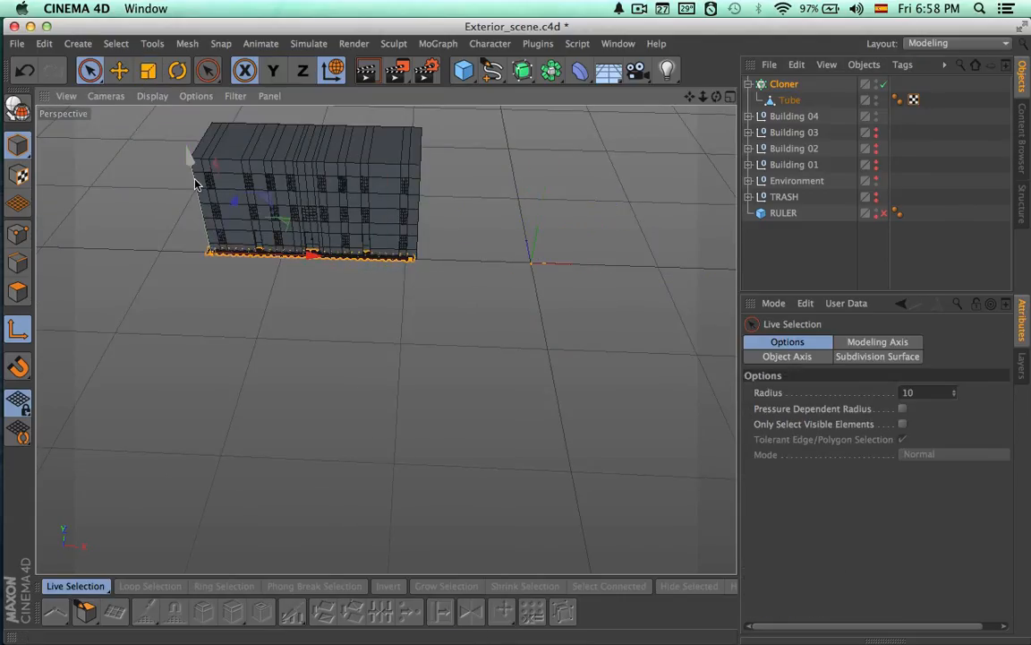
pyautogui.moveTo(193, 170); pyautogui.dragTo(173, 73)
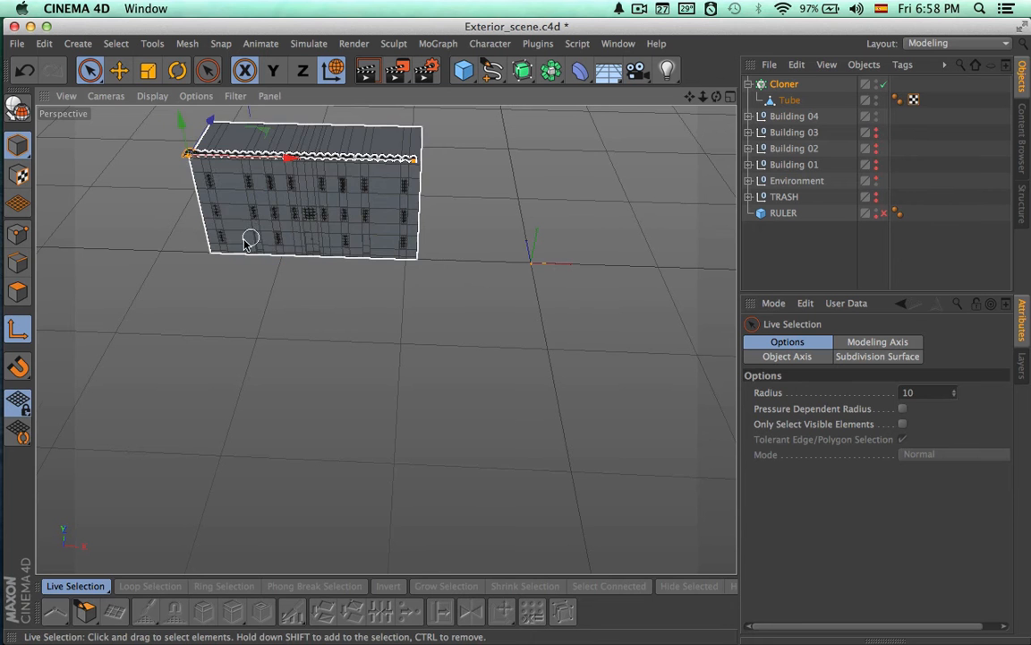
# Fine-tune the Cloner's position so the first tile lines up with the roof's front corner
pyautogui.keyDown('alt'); pyautogui.moveTo(207, 225); pyautogui.dragTo(472, 250, button='right'); pyautogui.keyUp('alt')
pyautogui.keyDown('alt'); pyautogui.moveTo(472, 250); pyautogui.dragTo(529, 473, button='middle'); pyautogui.keyUp('alt')
pyautogui.keyDown('alt'); pyautogui.moveTo(351, 384); pyautogui.dragTo(433, 346, button='right'); pyautogui.keyUp('alt')
pyautogui.keyDown('alt'); pyautogui.moveTo(432, 344); pyautogui.dragTo(441, 365, button='middle'); pyautogui.keyUp('alt')
pyautogui.keyDown('alt'); pyautogui.moveTo(442, 366); pyautogui.dragTo(266, 410); pyautogui.keyUp('alt')
pyautogui.keyDown('alt'); pyautogui.moveTo(138, 348); pyautogui.dragTo(273, 325, button='right'); pyautogui.keyUp('alt')
pyautogui.moveTo(289, 287); pyautogui.dragTo(280, 297)
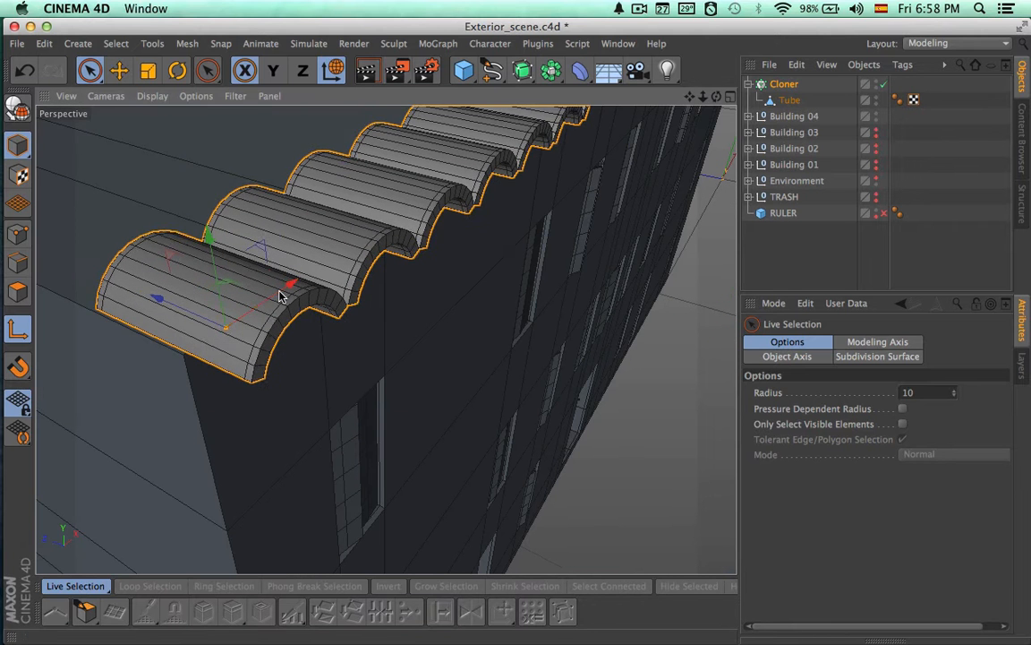
pyautogui.moveTo(173, 310); pyautogui.dragTo(640, 265)
# Try to shift the tube inside the Cloner along X, and undo the move
pyautogui.click(790, 100)
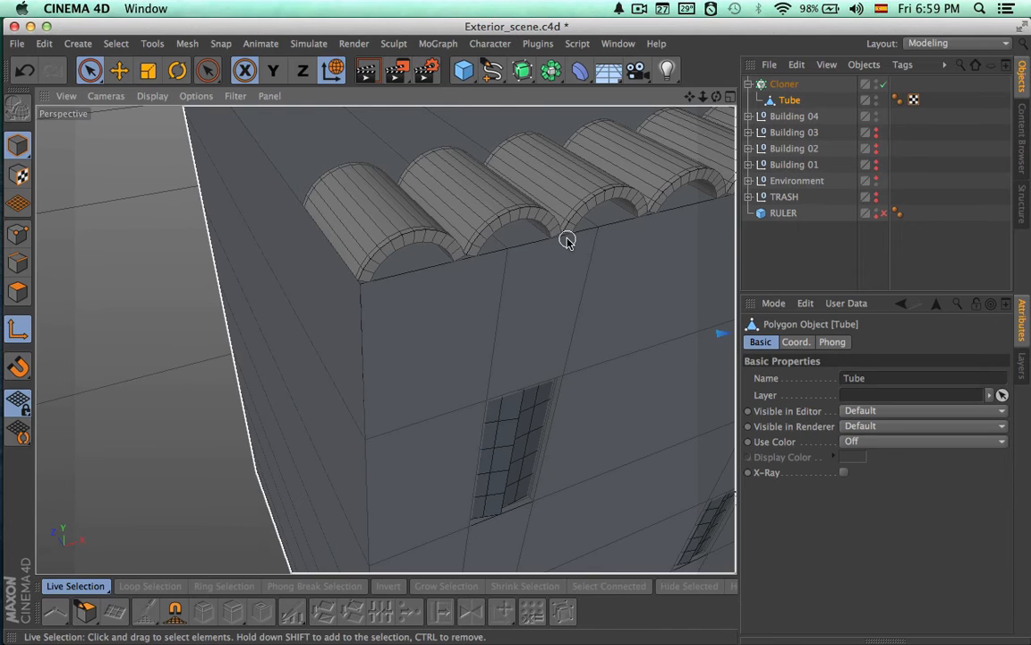
pyautogui.keyDown('alt'); pyautogui.moveTo(567, 239); pyautogui.dragTo(468, 268, button='middle'); pyautogui.keyUp('alt')
pyautogui.keyDown('alt'); pyautogui.moveTo(497, 306); pyautogui.dragTo(235, 276, button='right'); pyautogui.keyUp('alt')
pyautogui.keyDown('alt'); pyautogui.moveTo(283, 328); pyautogui.dragTo(59, 308, button='middle'); pyautogui.keyUp('alt')
pyautogui.keyDown('alt'); pyautogui.moveTo(348, 333); pyautogui.dragTo(407, 316, button='middle'); pyautogui.keyUp('alt')
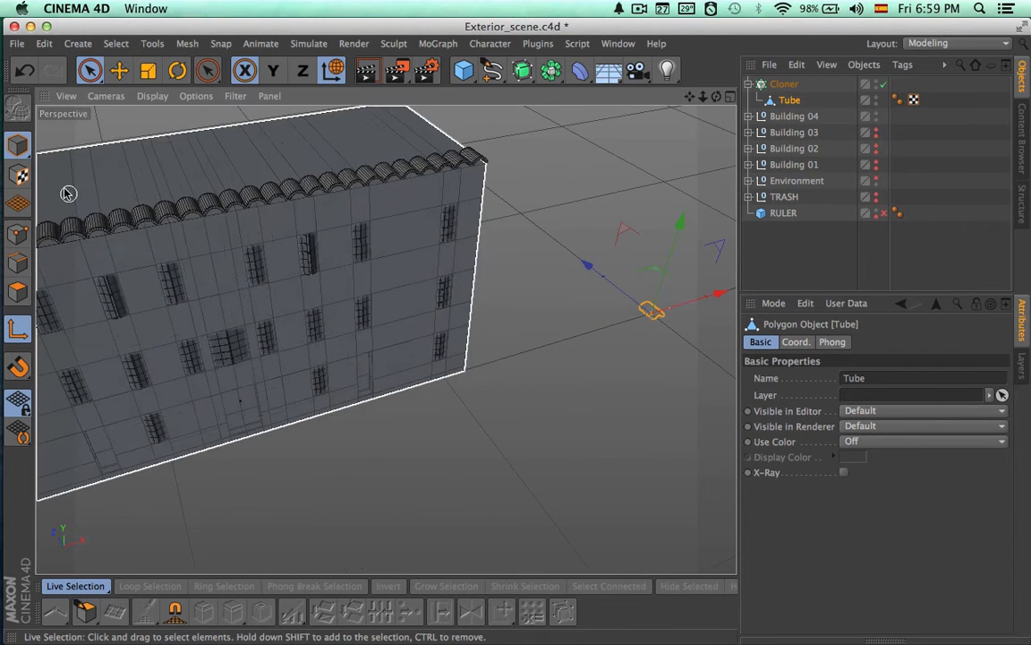
pyautogui.moveTo(721, 298); pyautogui.dragTo(603, 311)
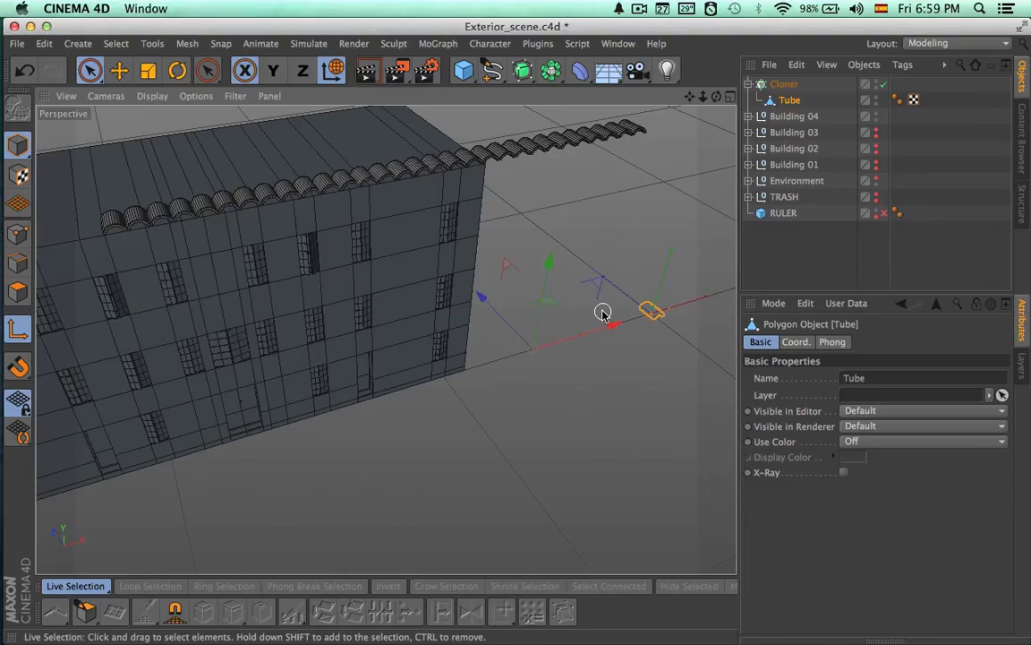
pyautogui.hotkey('ctrl', 'z')
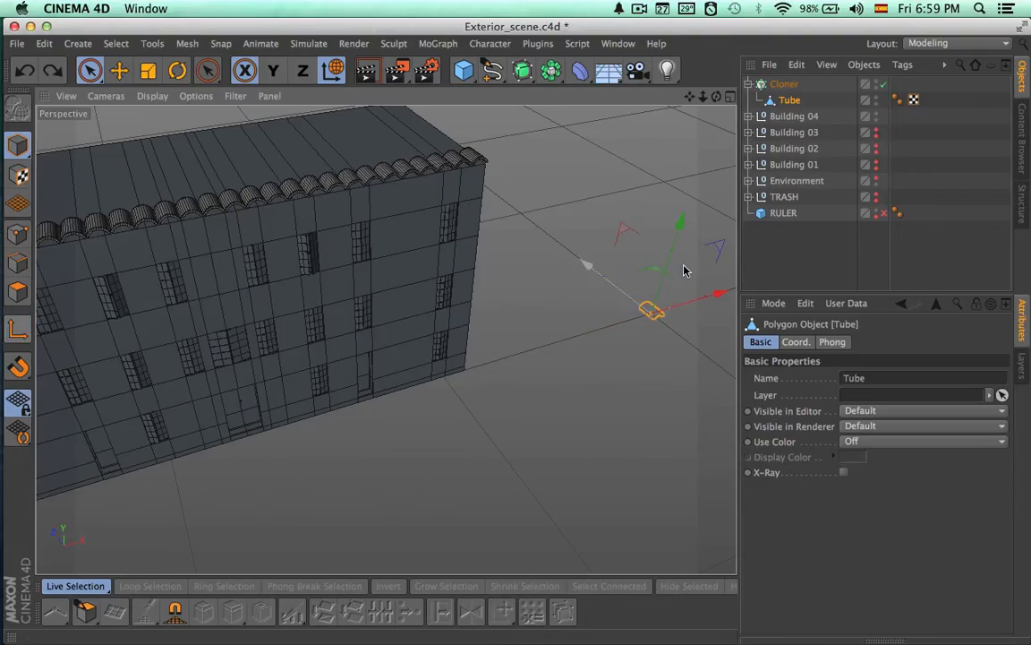
# Try moving the tube along the building's front and up toward the roof, and undo back past the Cloner's placement
pyautogui.moveTo(293, 430); pyautogui.dragTo(225, 451)
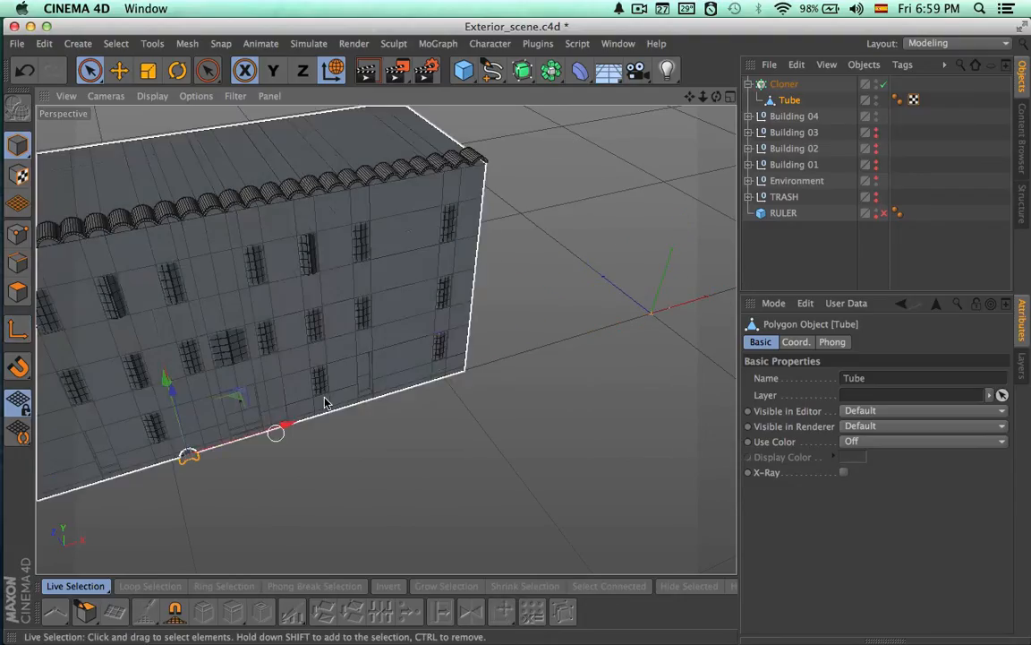
pyautogui.keyDown('alt'); pyautogui.moveTo(324, 403); pyautogui.dragTo(675, 391, button='middle'); pyautogui.keyUp('alt')
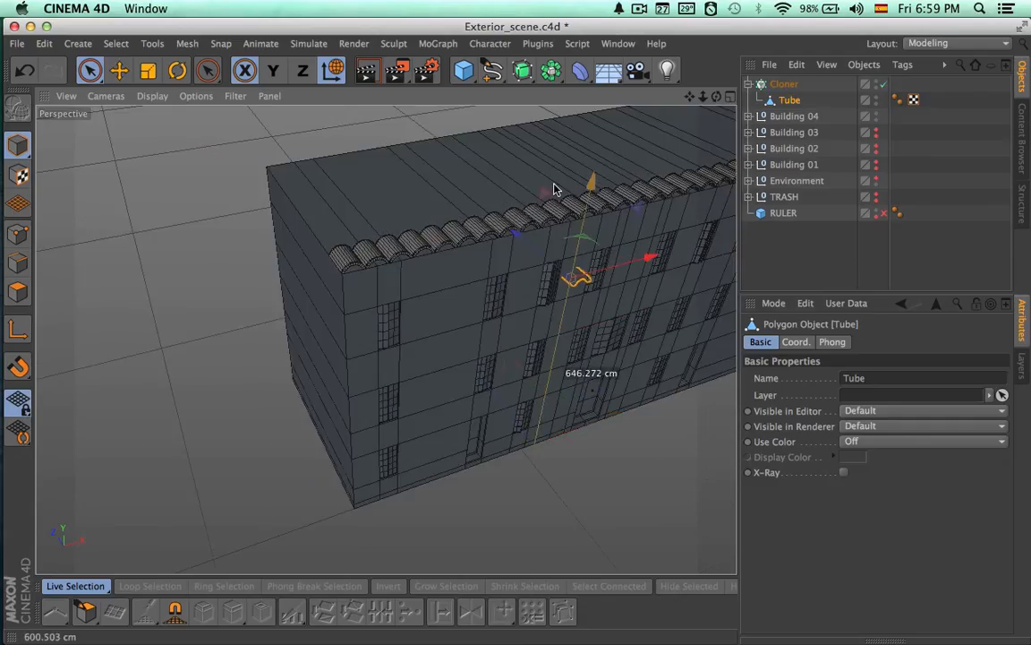
pyautogui.moveTo(560, 135); pyautogui.dragTo(559, 133)
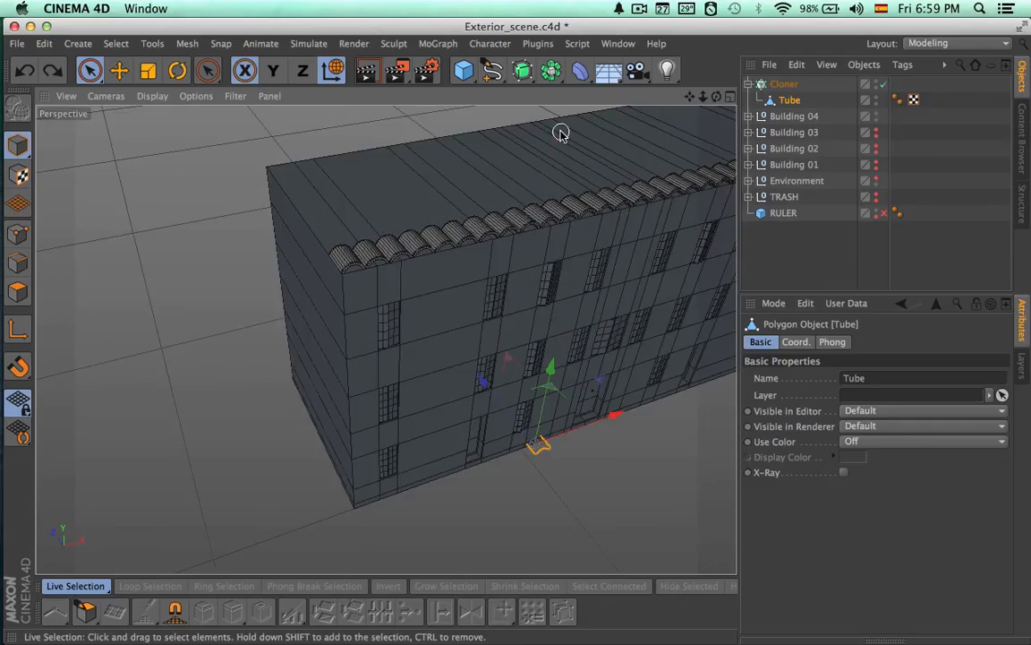
pyautogui.click(568, 212)
pyautogui.moveTo(590, 260); pyautogui.dragTo(592, 258)
pyautogui.press('super+z')
pyautogui.press('super+z')
pyautogui.press('super+z')
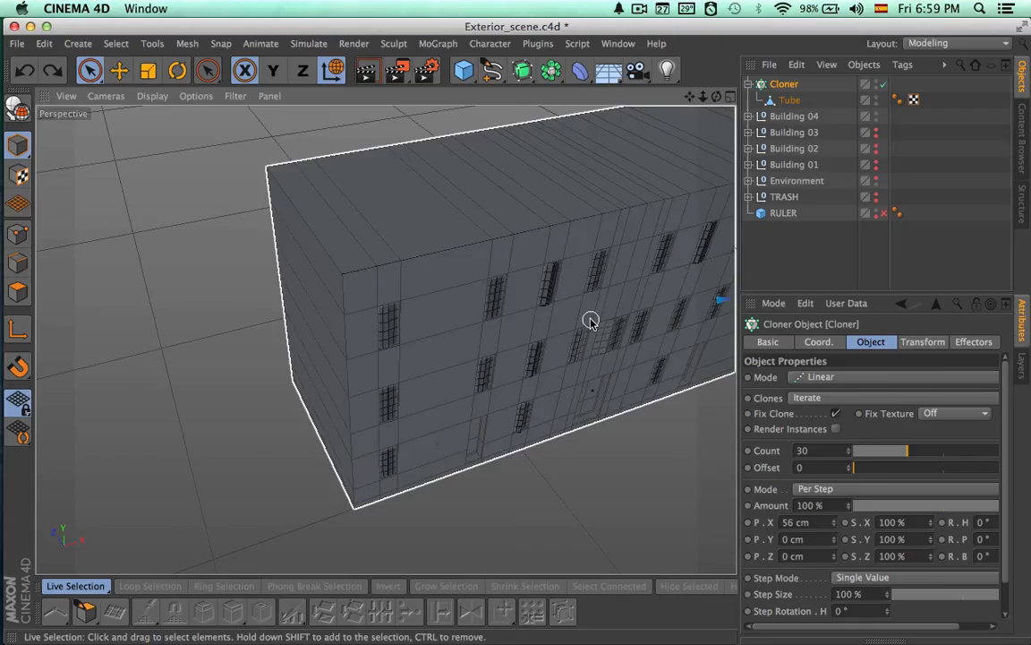
# Move the Cloner along X across the building's front toward the facade's front corner
pyautogui.keyDown('alt'); pyautogui.moveTo(592, 322); pyautogui.dragTo(135, 380, button='middle'); pyautogui.keyUp('alt')
pyautogui.keyDown('alt'); pyautogui.moveTo(387, 362); pyautogui.dragTo(268, 353, button='middle'); pyautogui.keyUp('alt')
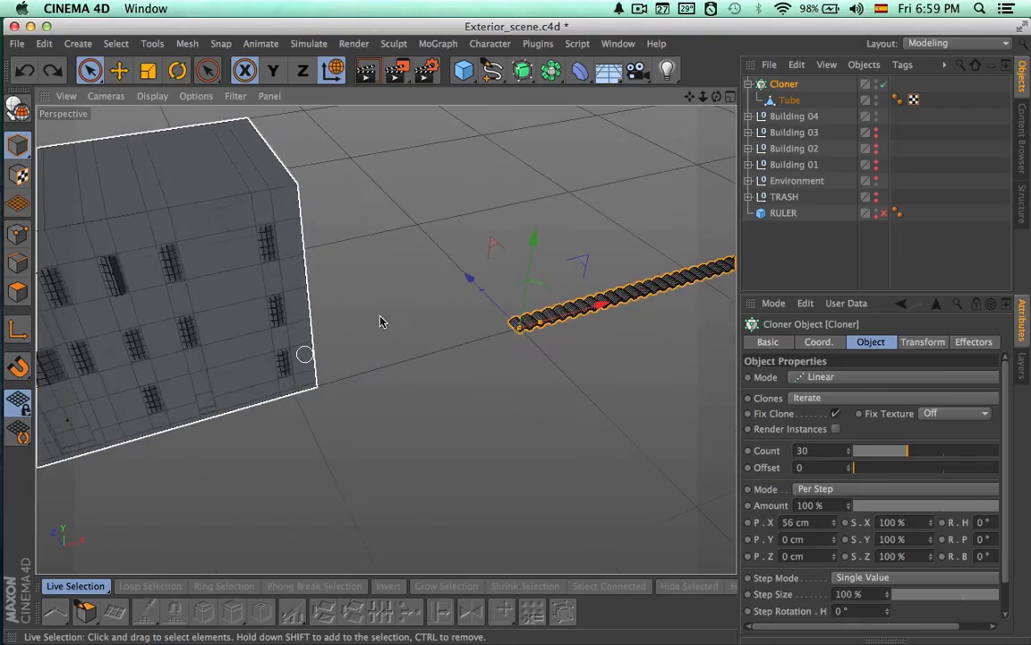
pyautogui.click(779, 90)
pyautogui.moveTo(602, 305); pyautogui.dragTo(273, 406)
pyautogui.click(788, 101)
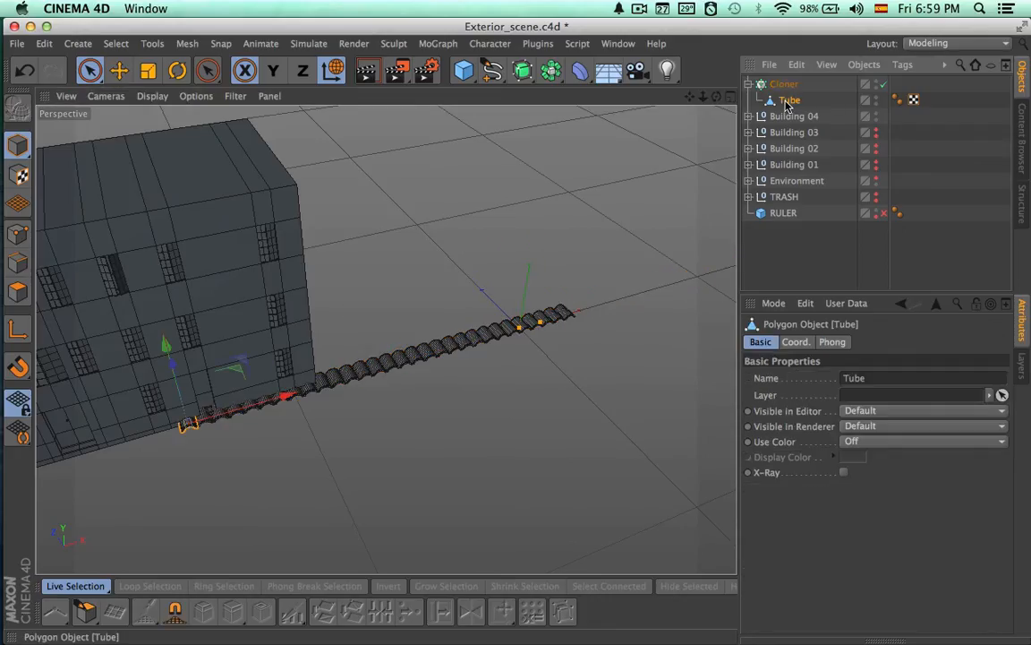
pyautogui.click(786, 86)
pyautogui.keyDown('alt'); pyautogui.moveTo(422, 371); pyautogui.dragTo(658, 357, button='middle'); pyautogui.keyUp('alt')
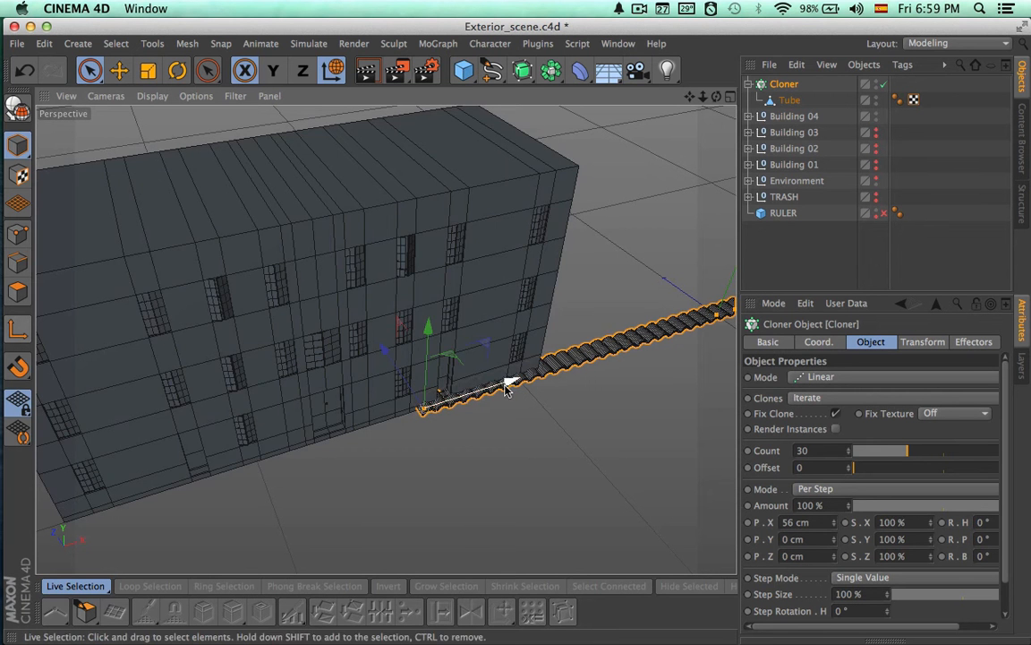
pyautogui.moveTo(511, 380); pyautogui.dragTo(176, 450)
# Raise the tile row to the roof's front edge and line up its first tile with the corner along X
pyautogui.keyDown('alt'); pyautogui.moveTo(337, 348); pyautogui.dragTo(624, 303, button='middle'); pyautogui.keyUp('alt')
pyautogui.keyDown('alt'); pyautogui.moveTo(392, 339); pyautogui.dragTo(497, 343, button='right'); pyautogui.keyUp('alt')
pyautogui.moveTo(346, 521); pyautogui.dragTo(301, 117)
pyautogui.keyDown('alt'); pyautogui.moveTo(322, 229); pyautogui.dragTo(418, 390, button='middle'); pyautogui.keyUp('alt')
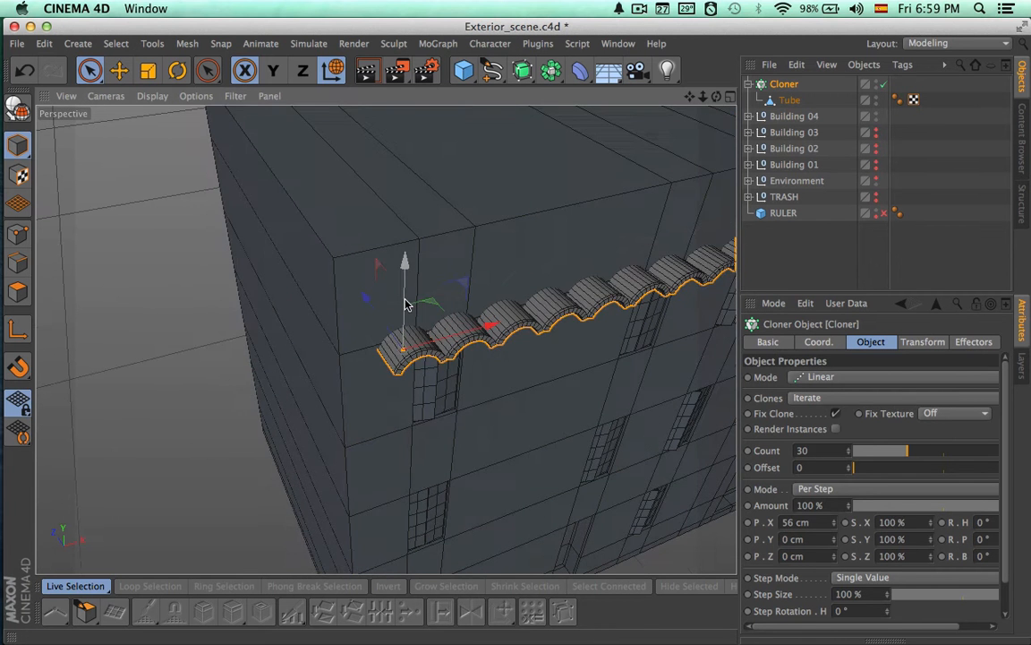
pyautogui.moveTo(407, 303); pyautogui.dragTo(407, 231)
pyautogui.moveTo(483, 260); pyautogui.dragTo(453, 266)
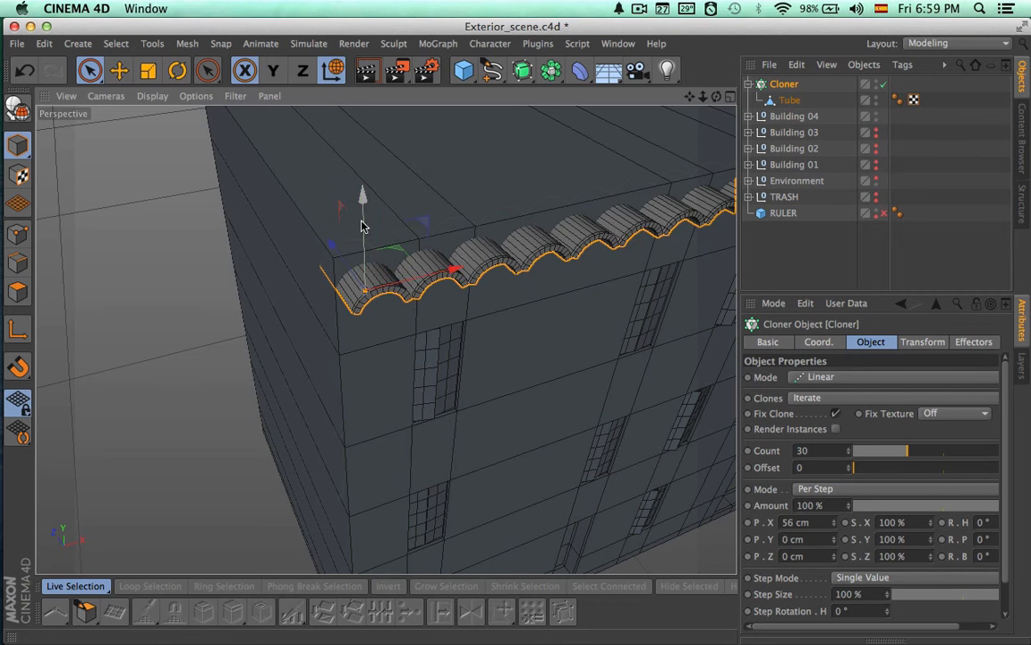
pyautogui.moveTo(363, 224); pyautogui.dragTo(363, 185)
pyautogui.keyDown('alt'); pyautogui.moveTo(433, 213); pyautogui.dragTo(421, 274); pyautogui.keyUp('alt')
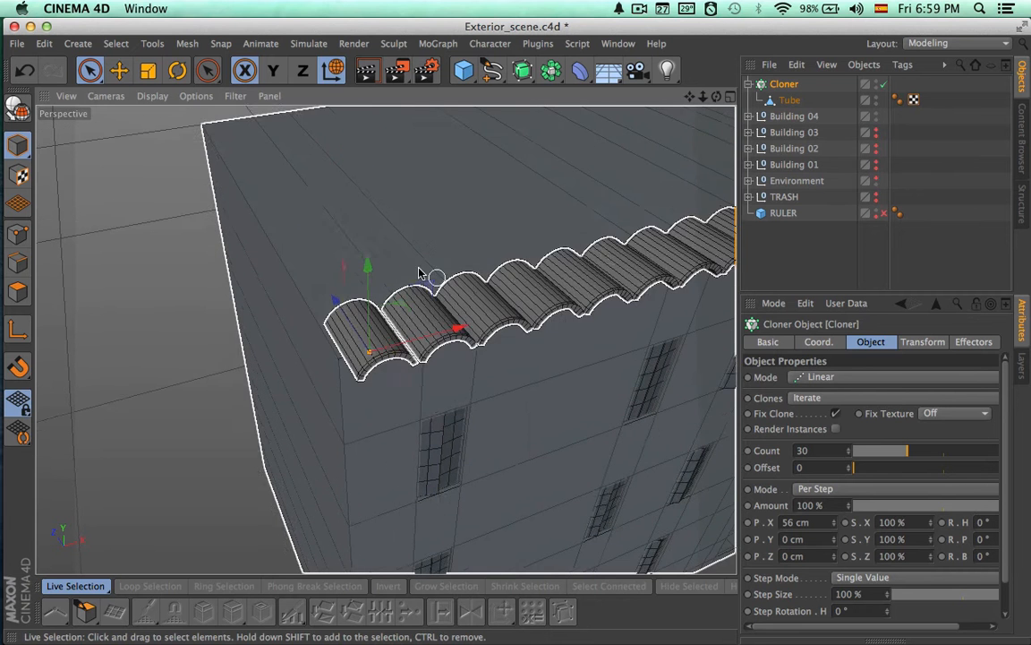
# Scale the tube inside the Cloner down uniformly to make the roof tiles smaller
pyautogui.keyDown('alt'); pyautogui.moveTo(421, 274); pyautogui.dragTo(502, 262, button='right'); pyautogui.keyUp('alt')
pyautogui.click(785, 99)
pyautogui.press('t')
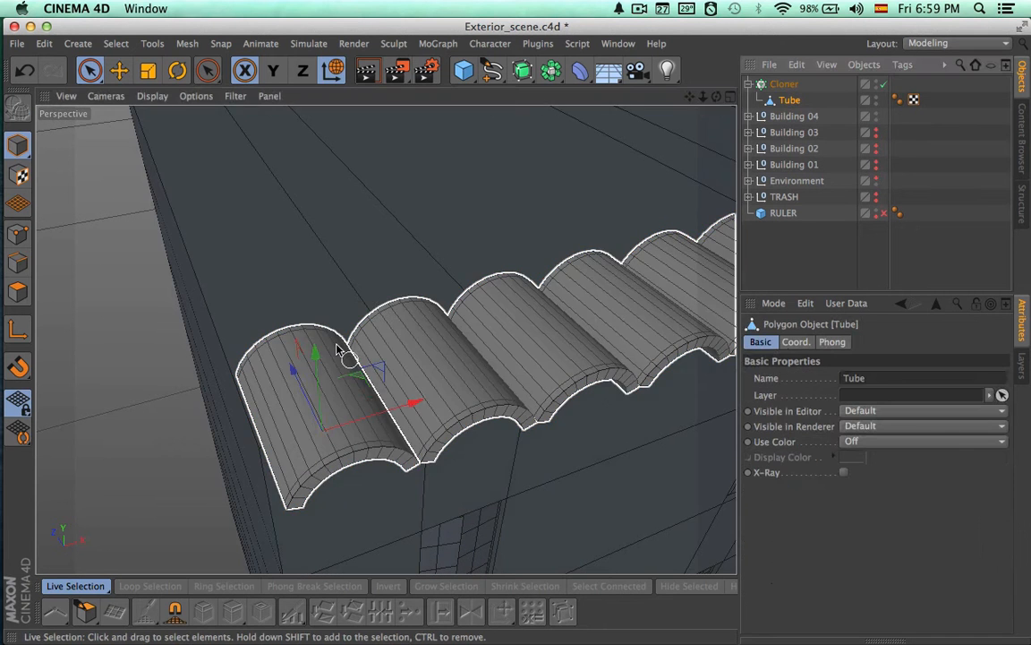
pyautogui.keyDown('alt'); pyautogui.moveTo(377, 428); pyautogui.dragTo(218, 483); pyautogui.keyUp('alt')
pyautogui.press('super+z')
pyautogui.keyDown('alt'); pyautogui.moveTo(365, 442); pyautogui.dragTo(240, 435); pyautogui.keyUp('alt')
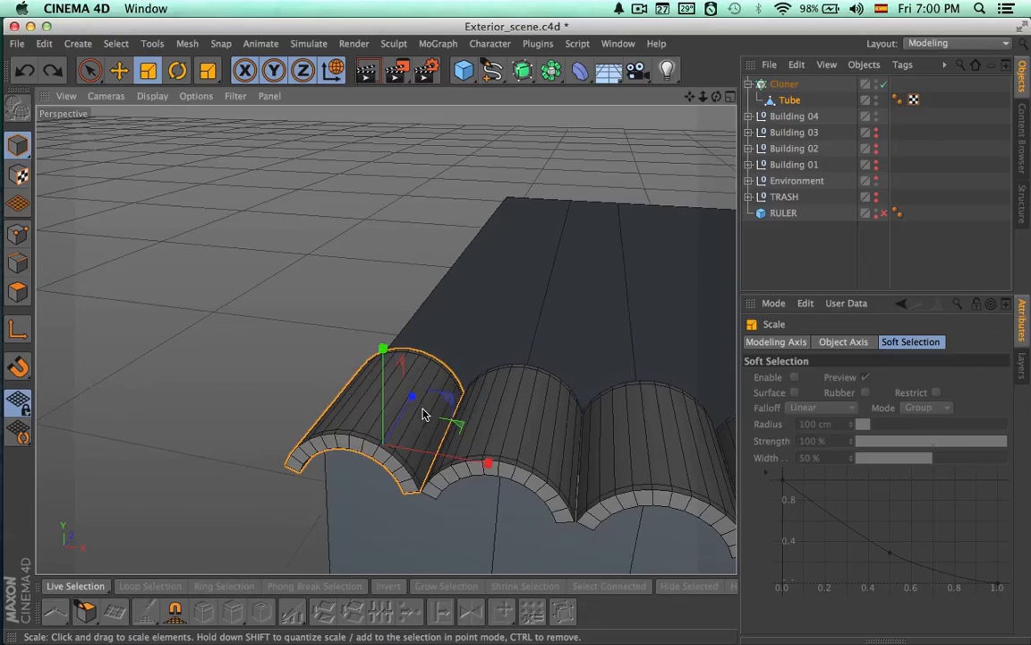
pyautogui.keyDown('alt'); pyautogui.moveTo(422, 415); pyautogui.dragTo(193, 496); pyautogui.keyUp('alt')
pyautogui.moveTo(352, 375)
pyautogui.keyDown('alt'); pyautogui.mouseDown()
pyautogui.moveTo(403, 495)
pyautogui.moveTo(491, 507)
pyautogui.moveTo(600, 408)
pyautogui.moveTo(511, 481)
pyautogui.moveTo(483, 456)
pyautogui.moveTo(372, 277)
pyautogui.moveTo(467, 481)
pyautogui.moveTo(368, 435)
pyautogui.moveTo(334, 493)
pyautogui.moveTo(354, 365)
pyautogui.moveTo(205, 420)
pyautogui.mouseUp(); pyautogui.keyUp('alt')
pyautogui.keyDown('alt'); pyautogui.moveTo(343, 417); pyautogui.dragTo(433, 423); pyautogui.keyUp('alt')
pyautogui.press('space')
# Shift the Cloner along X to the roof corner and set its per-step X spacing to 24 cm
pyautogui.keyDown('alt'); pyautogui.moveTo(514, 419); pyautogui.dragTo(636, 286); pyautogui.keyUp('alt')
pyautogui.click(784, 86)
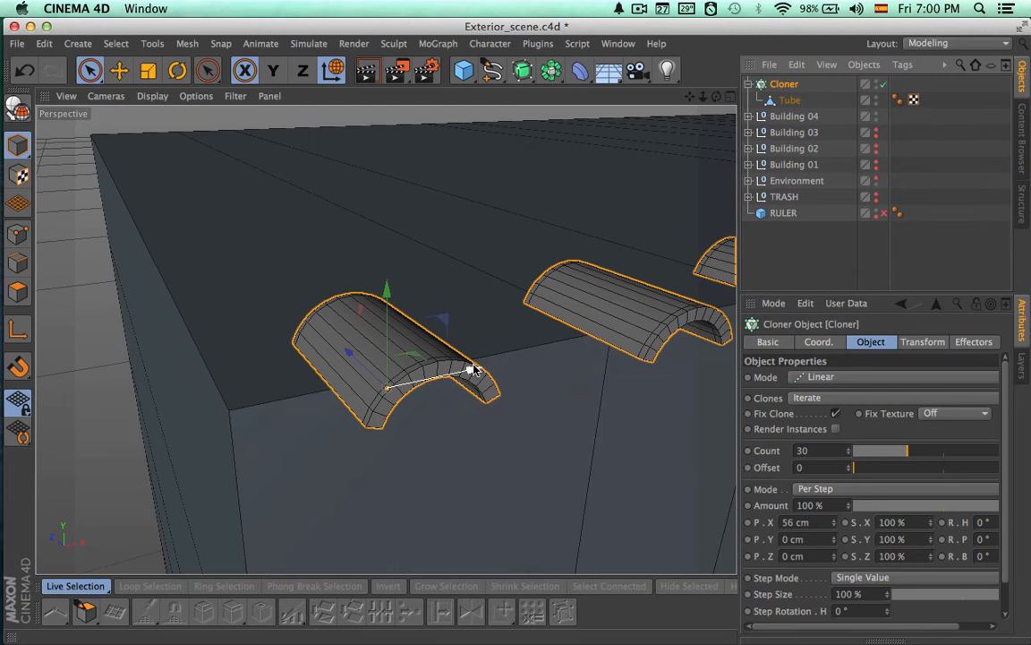
pyautogui.moveTo(473, 371); pyautogui.dragTo(394, 398)
pyautogui.moveTo(394, 399)
pyautogui.keyDown('alt'); pyautogui.mouseDown()
pyautogui.moveTo(512, 358)
pyautogui.moveTo(502, 396)
pyautogui.moveTo(491, 328)
pyautogui.moveTo(560, 357)
pyautogui.moveTo(545, 345)
pyautogui.moveTo(420, 378)
pyautogui.moveTo(383, 429)
pyautogui.moveTo(780, 27)
pyautogui.mouseUp(); pyautogui.keyUp('alt')
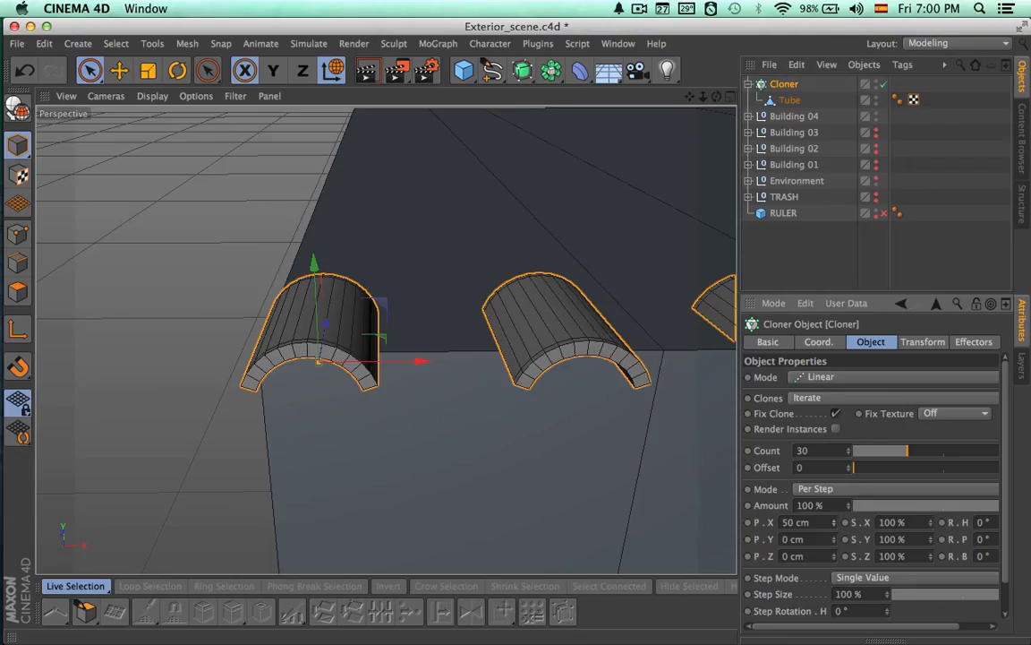
pyautogui.moveTo(833, 522); pyautogui.dragTo(833, 545)
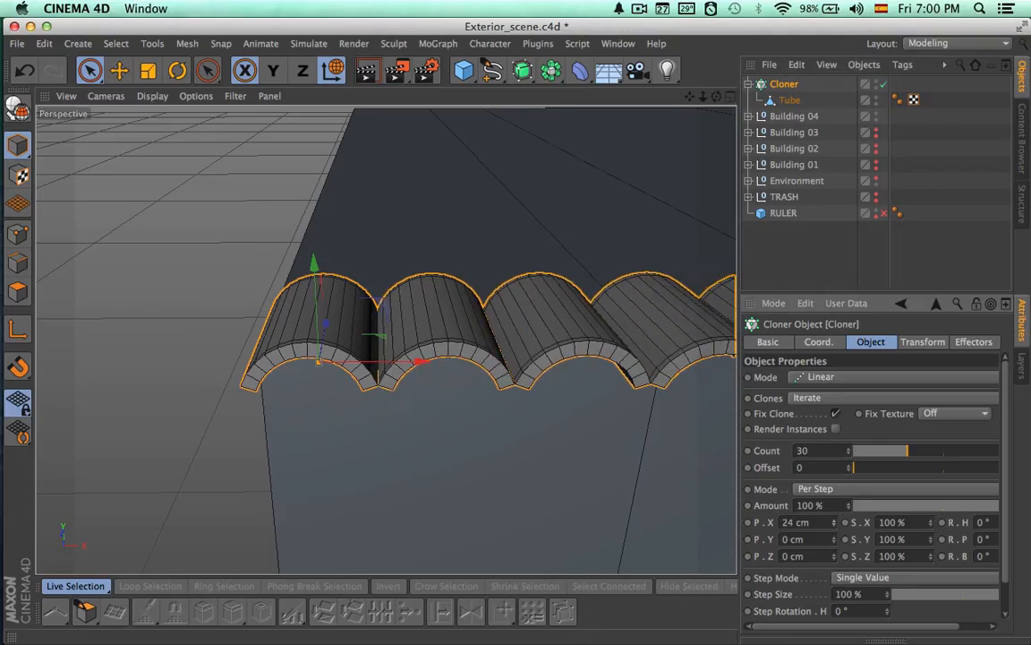
# Increase the Cloner's count to 67 to extend the tile row along the roof edge
pyautogui.keyDown('alt'); pyautogui.moveTo(717, 452); pyautogui.dragTo(665, 417); pyautogui.keyUp('alt')
pyautogui.keyDown('alt'); pyautogui.moveTo(665, 417); pyautogui.dragTo(524, 423, button='right'); pyautogui.keyUp('alt')
pyautogui.keyDown('alt'); pyautogui.moveTo(658, 405); pyautogui.dragTo(311, 291, button='middle'); pyautogui.keyUp('alt')
pyautogui.keyDown('alt'); pyautogui.moveTo(421, 353); pyautogui.dragTo(568, 433); pyautogui.keyUp('alt')
pyautogui.keyDown('alt'); pyautogui.moveTo(568, 391); pyautogui.dragTo(347, 397, button='right'); pyautogui.keyUp('alt')
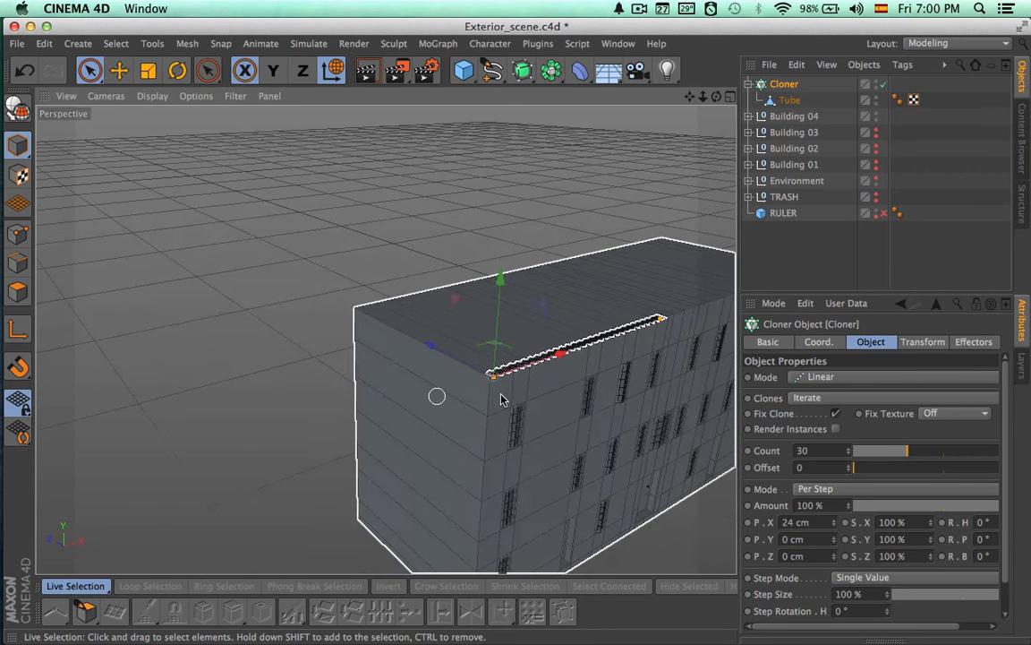
pyautogui.keyDown('alt'); pyautogui.moveTo(510, 400); pyautogui.dragTo(252, 391, button='middle'); pyautogui.keyUp('alt')
pyautogui.keyDown('alt'); pyautogui.moveTo(488, 380); pyautogui.dragTo(479, 398); pyautogui.keyUp('alt')
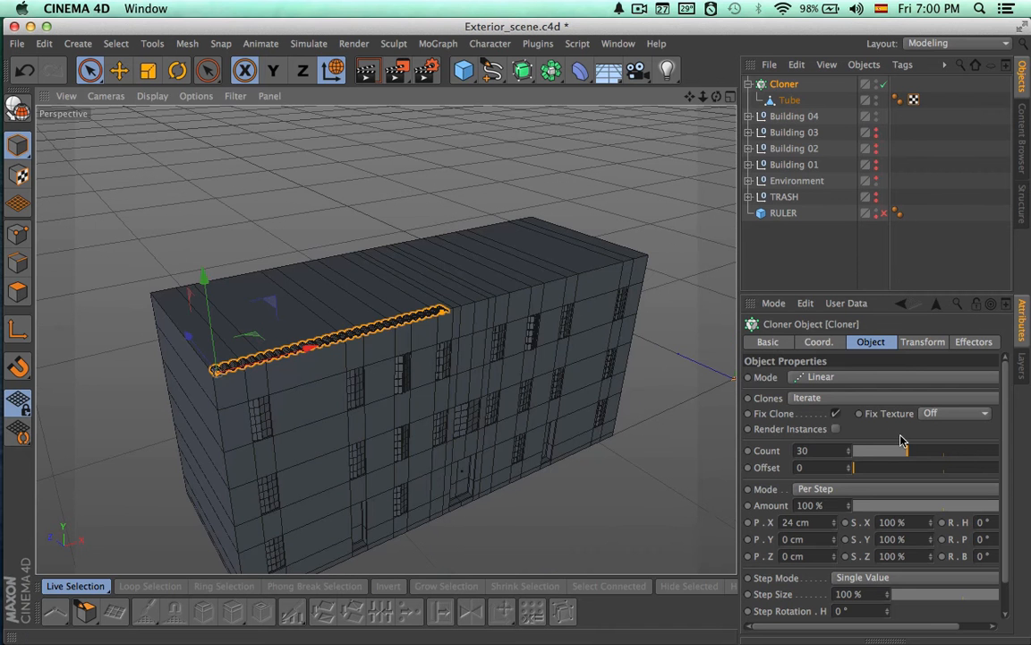
pyautogui.moveTo(937, 450); pyautogui.dragTo(944, 451)
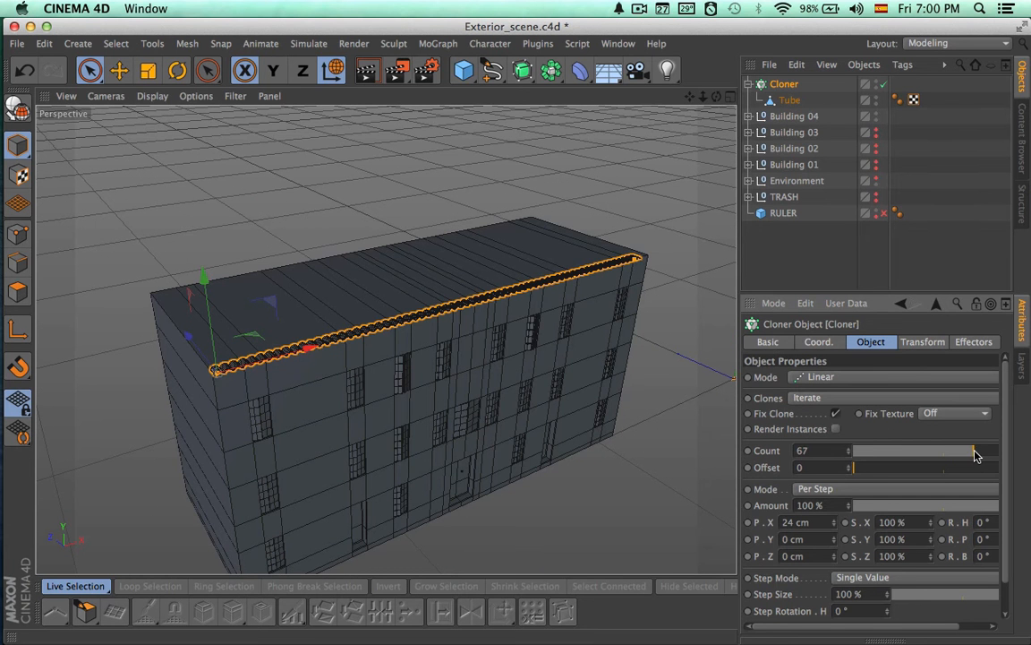
# Set the Cloner's count to 70 to reach the far roof corner, and render a preview of the building
pyautogui.keyDown('alt'); pyautogui.moveTo(639, 402); pyautogui.dragTo(515, 413); pyautogui.keyUp('alt')
pyautogui.keyDown('alt'); pyautogui.moveTo(580, 430); pyautogui.dragTo(294, 351, button='middle'); pyautogui.keyUp('alt')
pyautogui.keyDown('alt'); pyautogui.moveTo(376, 351); pyautogui.dragTo(575, 407, button='right'); pyautogui.keyUp('alt')
pyautogui.keyDown('alt'); pyautogui.moveTo(575, 407); pyautogui.dragTo(640, 402); pyautogui.keyUp('alt')
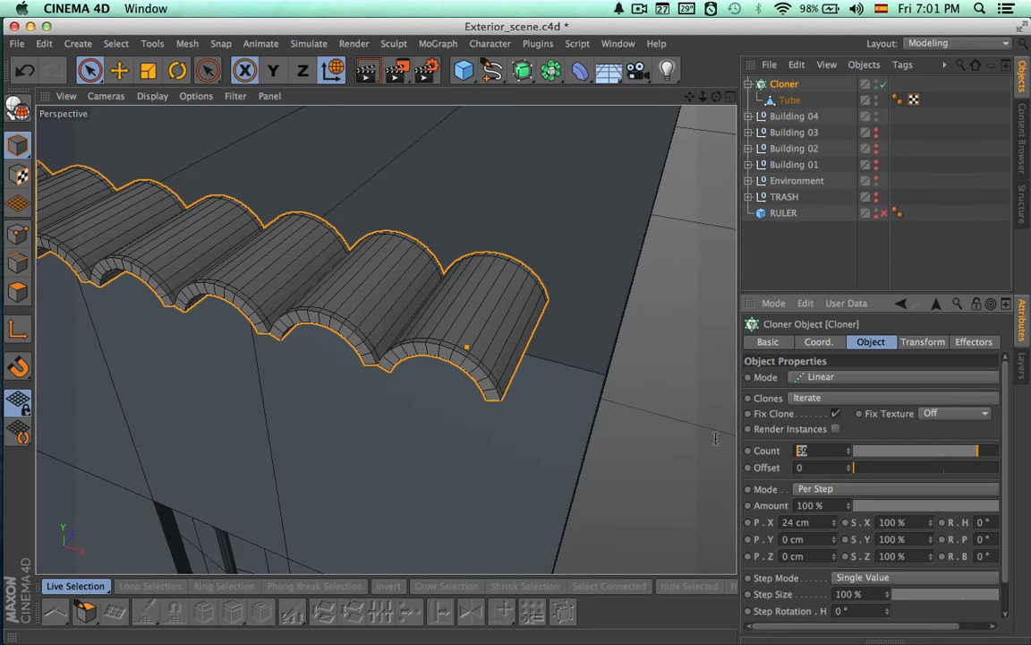
pyautogui.keyDown('alt'); pyautogui.moveTo(715, 440); pyautogui.dragTo(620, 274); pyautogui.keyUp('alt')
pyautogui.keyDown('alt'); pyautogui.moveTo(701, 336); pyautogui.dragTo(189, 413, button='right'); pyautogui.keyUp('alt')
pyautogui.keyDown('alt'); pyautogui.moveTo(189, 413); pyautogui.dragTo(430, 353); pyautogui.keyUp('alt')
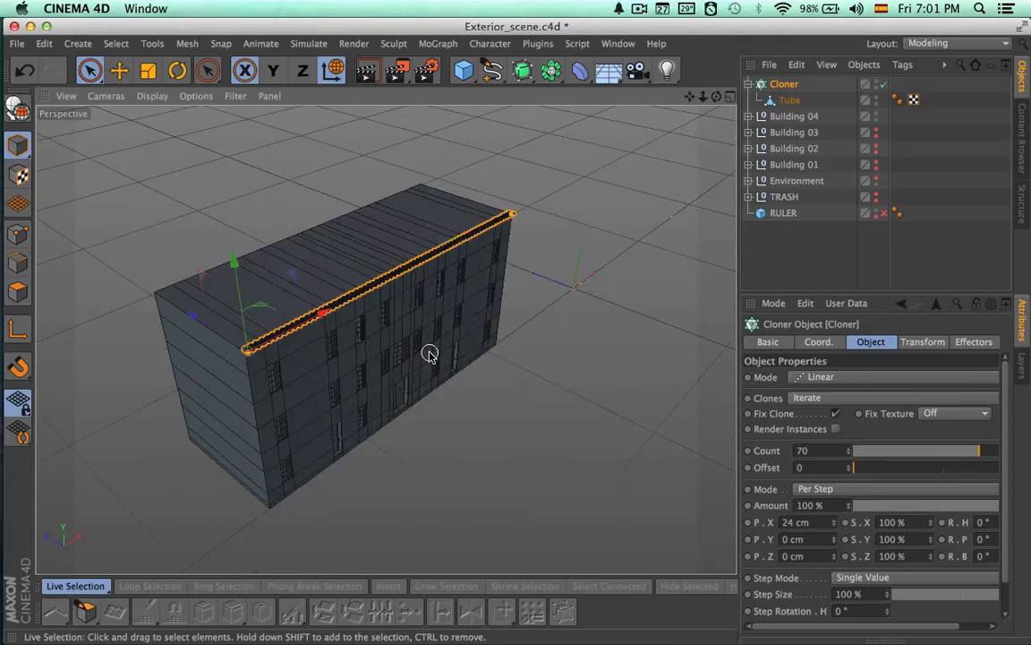
pyautogui.press('super+r')
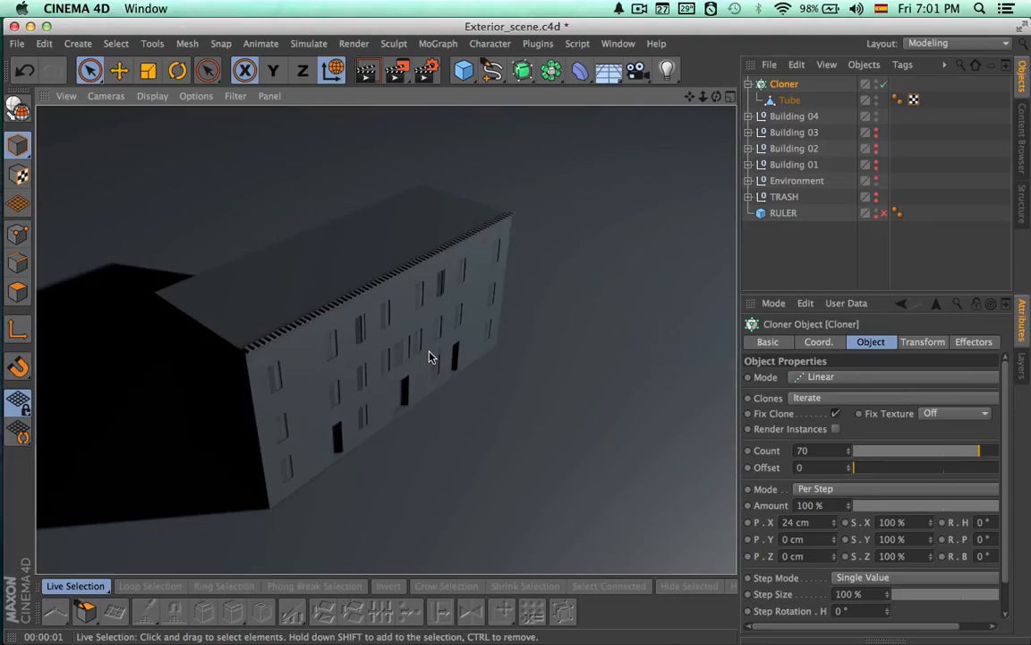
# Collapse the Cloner's hierarchy and rename the Cloner as Roof
pyautogui.click(760, 86)
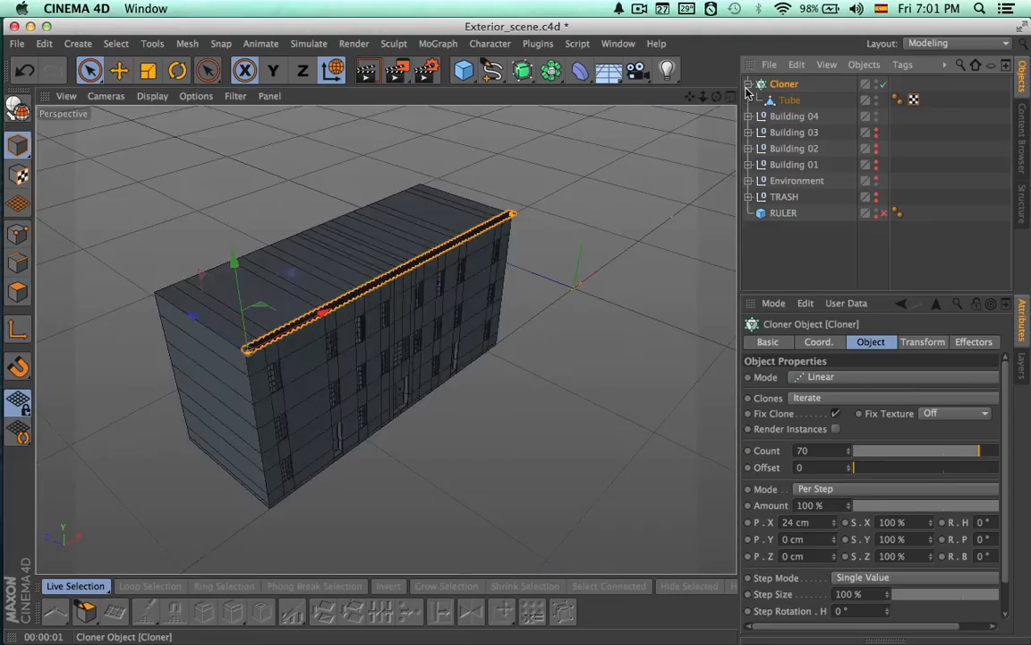
pyautogui.scroll(8, 197, 341)
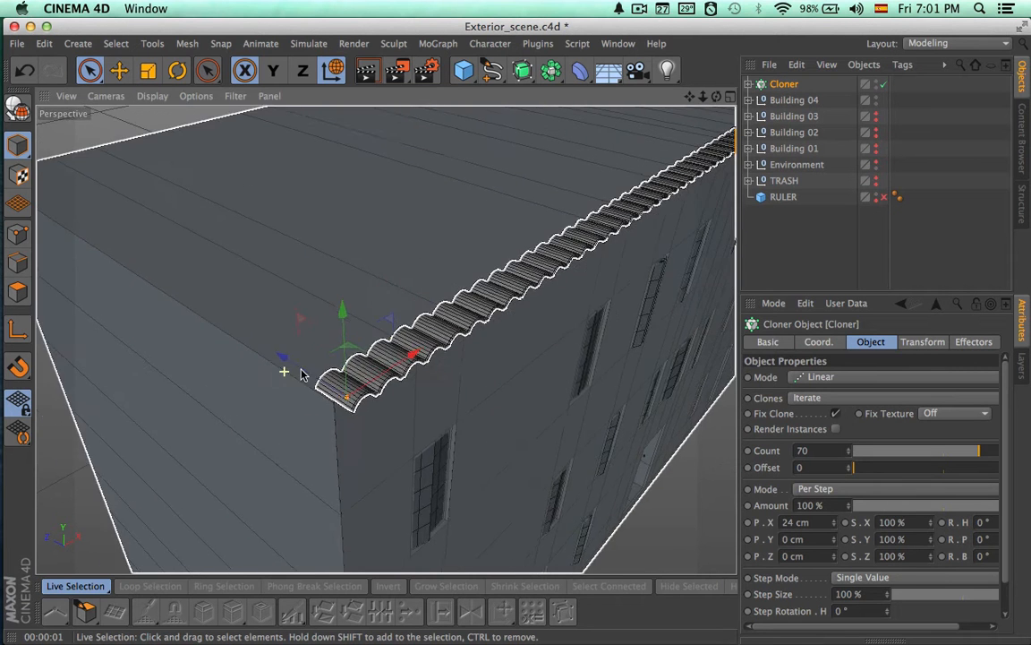
pyautogui.scroll(6, 285, 371)
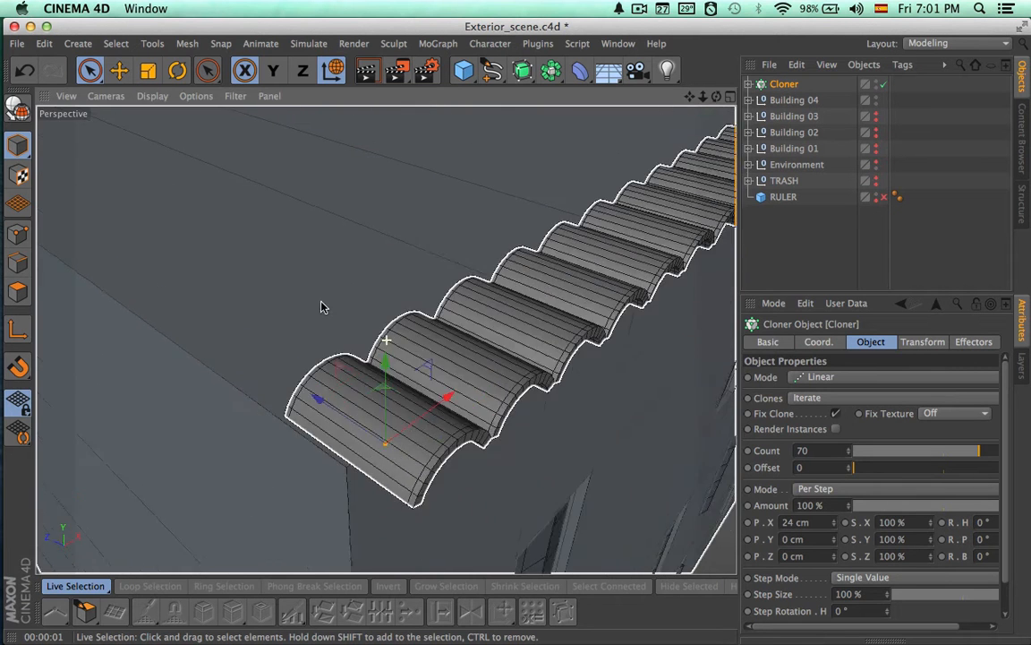
pyautogui.keyDown('alt'); pyautogui.moveTo(324, 308); pyautogui.dragTo(264, 284, button='middle'); pyautogui.keyUp('alt')
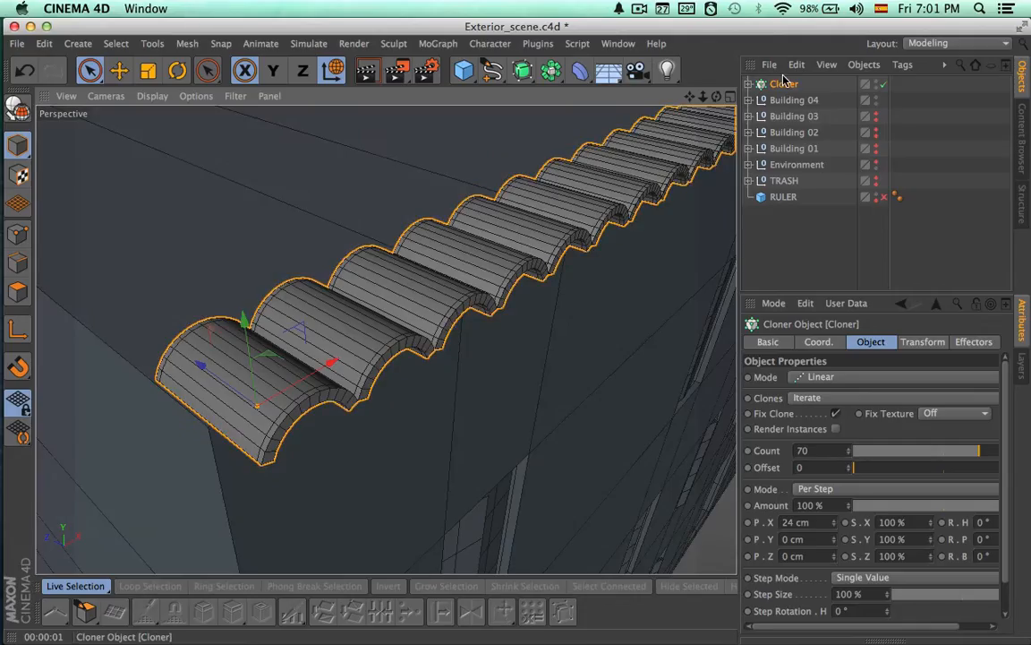
pyautogui.doubleClick(785, 86)
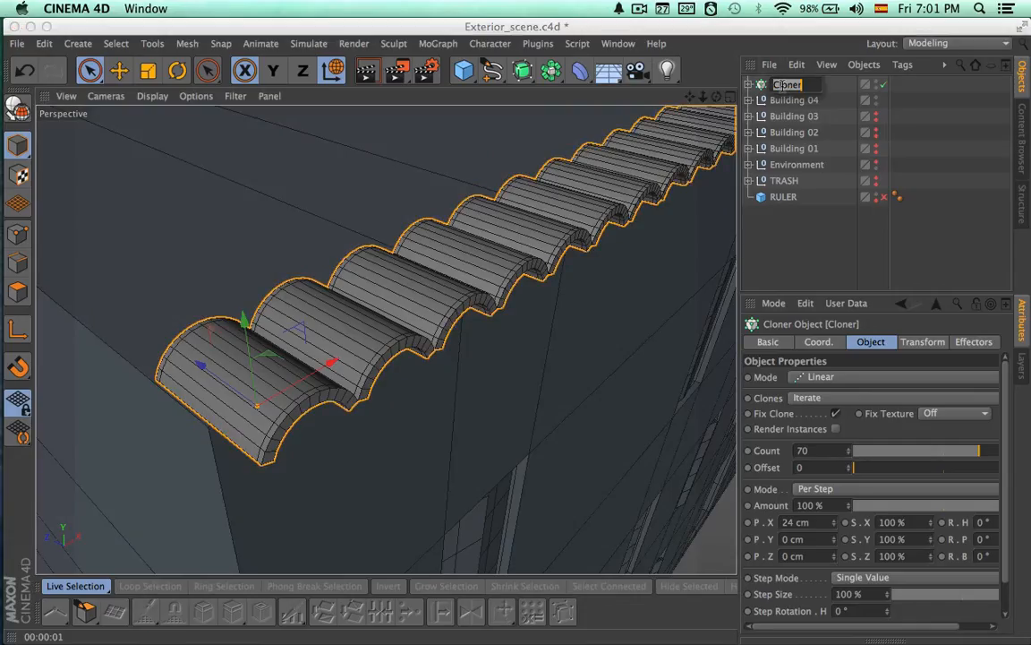
pyautogui.write('Roof')
pyautogui.press('Return')
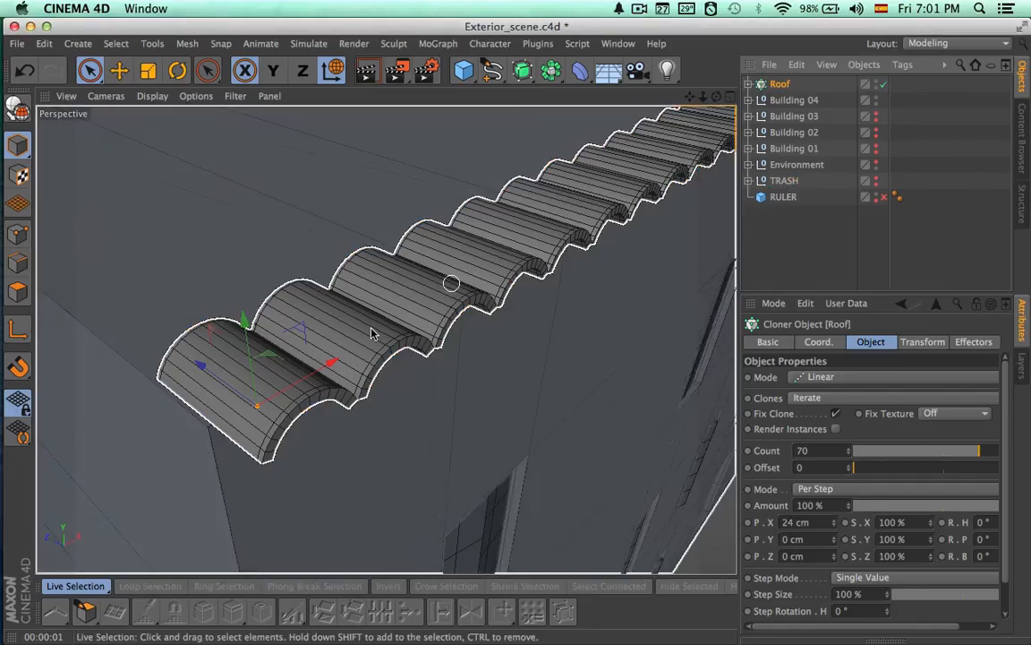
# Duplicate the Roof tile row and place the copy behind it along Z, slightly raised
pyautogui.keyDown('alt'); pyautogui.moveTo(349, 349); pyautogui.dragTo(426, 365); pyautogui.keyUp('alt')
pyautogui.keyDown('alt'); pyautogui.moveTo(318, 376); pyautogui.dragTo(516, 323); pyautogui.keyUp('alt')
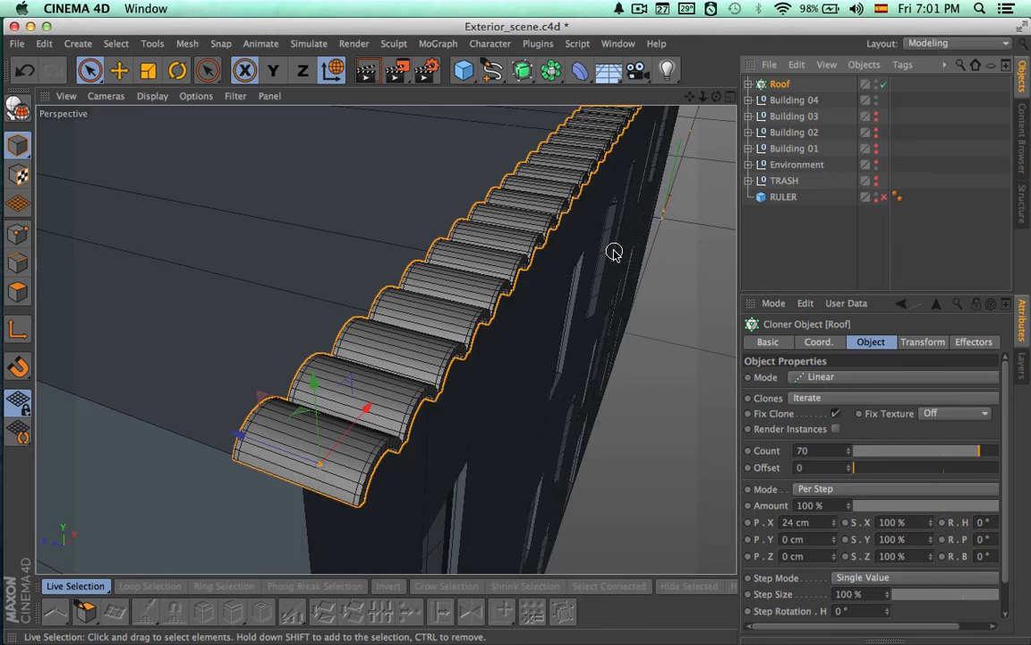
pyautogui.keyDown('ctrl'); pyautogui.moveTo(612, 249); pyautogui.dragTo(195, 432); pyautogui.keyUp('ctrl')
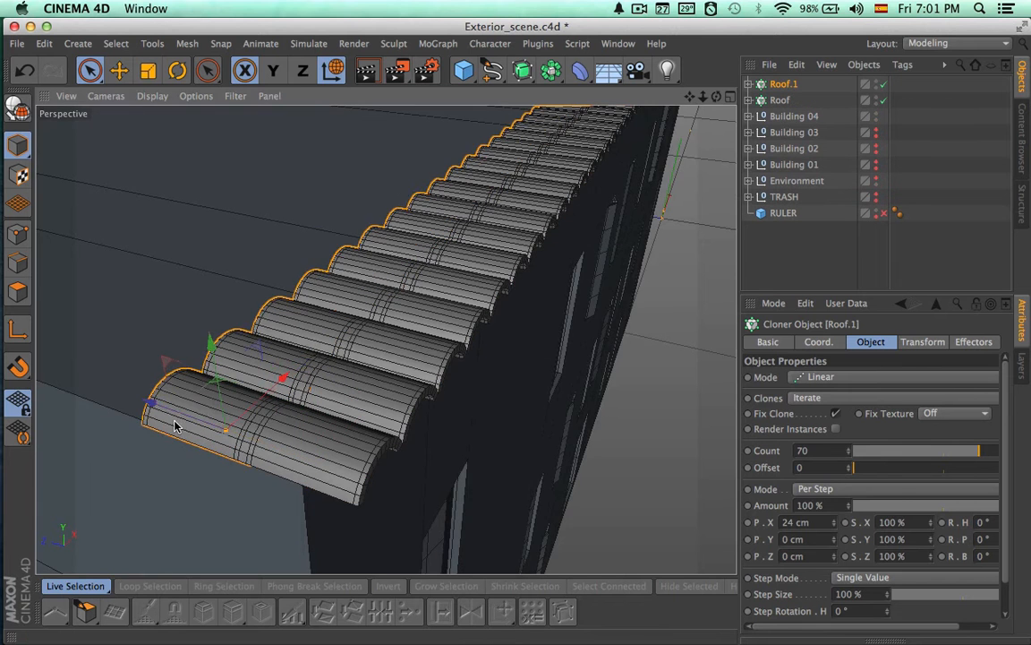
pyautogui.moveTo(212, 353); pyautogui.dragTo(213, 346)
pyautogui.keyDown('alt'); pyautogui.moveTo(493, 351); pyautogui.dragTo(390, 339); pyautogui.keyUp('alt')
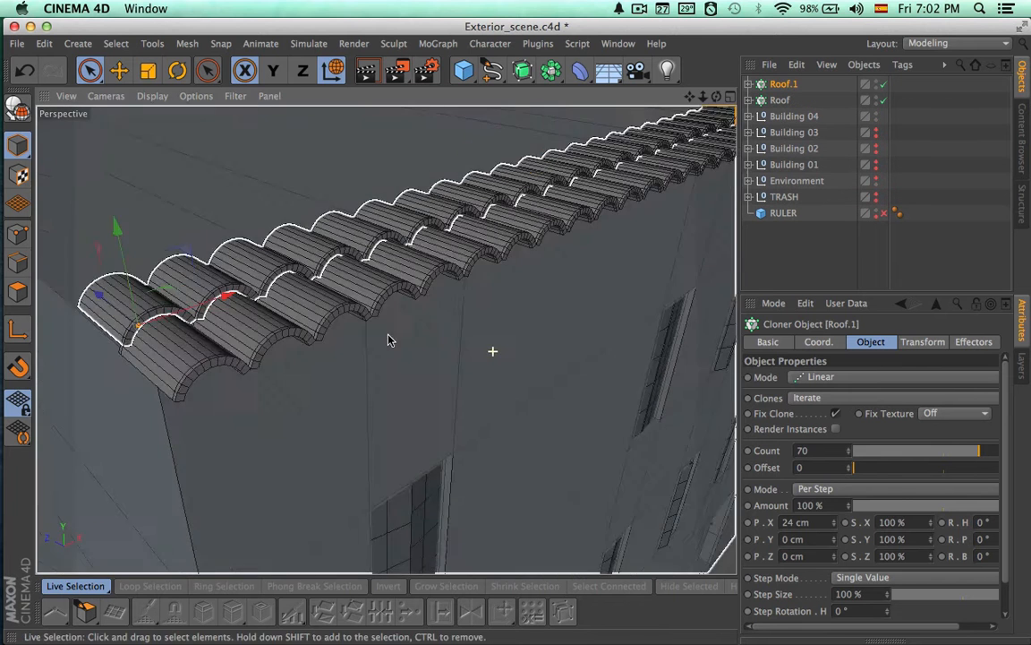
# Raise the Roof.1 row so its tiles rest over the back of the first row, and render a preview
pyautogui.keyDown('alt'); pyautogui.moveTo(214, 306); pyautogui.dragTo(387, 321, button='right'); pyautogui.keyUp('alt')
pyautogui.keyDown('alt'); pyautogui.moveTo(386, 338); pyautogui.dragTo(385, 268); pyautogui.keyUp('alt')
pyautogui.keyDown('alt'); pyautogui.moveTo(282, 237); pyautogui.dragTo(247, 205); pyautogui.keyUp('alt')
pyautogui.moveTo(158, 196); pyautogui.dragTo(155, 180)
pyautogui.keyDown('alt'); pyautogui.moveTo(208, 215); pyautogui.dragTo(358, 286); pyautogui.keyUp('alt')
pyautogui.keyDown('alt'); pyautogui.moveTo(358, 286); pyautogui.dragTo(220, 263, button='right'); pyautogui.keyUp('alt')
pyautogui.keyDown('alt'); pyautogui.moveTo(220, 264); pyautogui.dragTo(417, 309); pyautogui.keyUp('alt')
pyautogui.hotkey('ctrl', 'r')
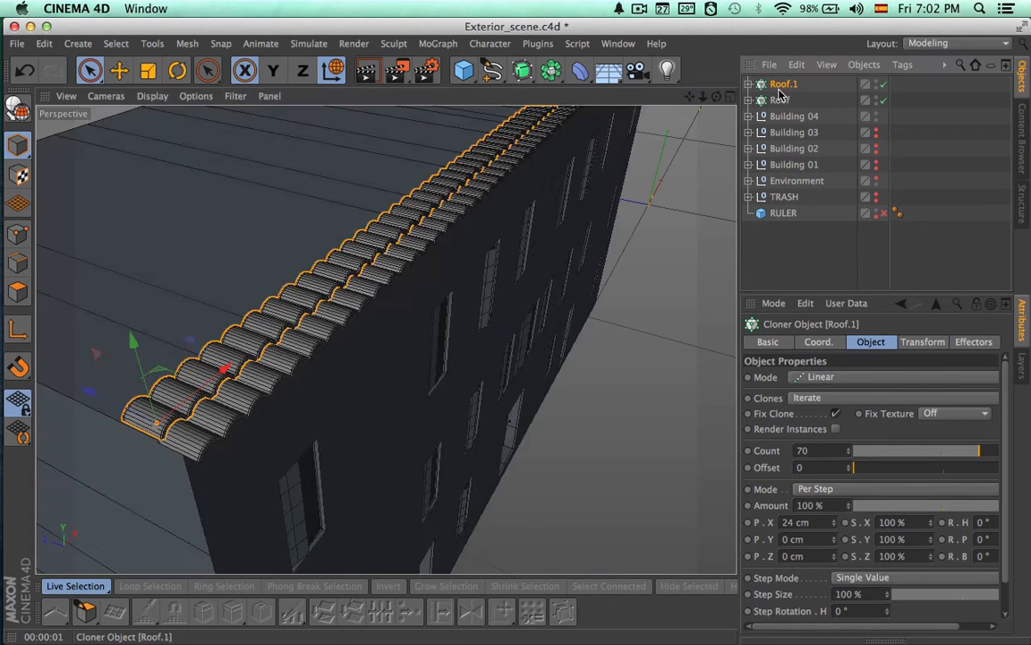
pyautogui.press('super+v')
pyautogui.keyDown('alt'); pyautogui.moveTo(364, 350); pyautogui.dragTo(454, 323, button='right'); pyautogui.keyUp('alt')
pyautogui.keyDown('alt'); pyautogui.moveTo(391, 339); pyautogui.dragTo(649, 191, button='middle'); pyautogui.keyUp('alt')
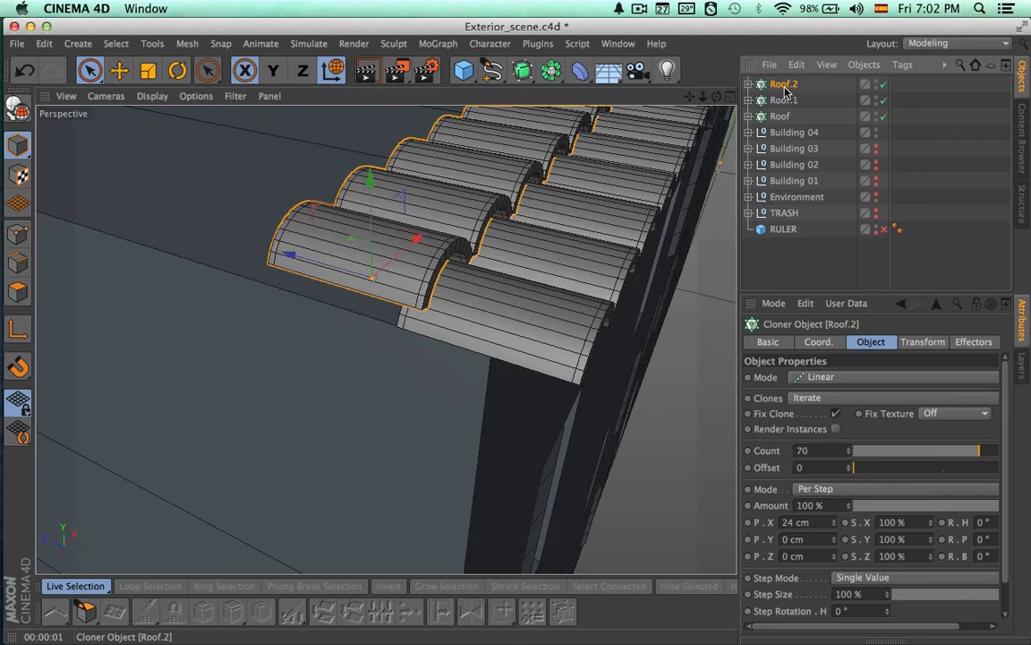
pyautogui.press('Delete')
# Fine-tune the Roof.1 row along Z to adjust its overlap with the first row
pyautogui.click(783, 86)
pyautogui.moveTo(318, 265); pyautogui.dragTo(302, 266)
pyautogui.keyDown('alt'); pyautogui.moveTo(431, 276); pyautogui.dragTo(417, 337); pyautogui.keyUp('alt')
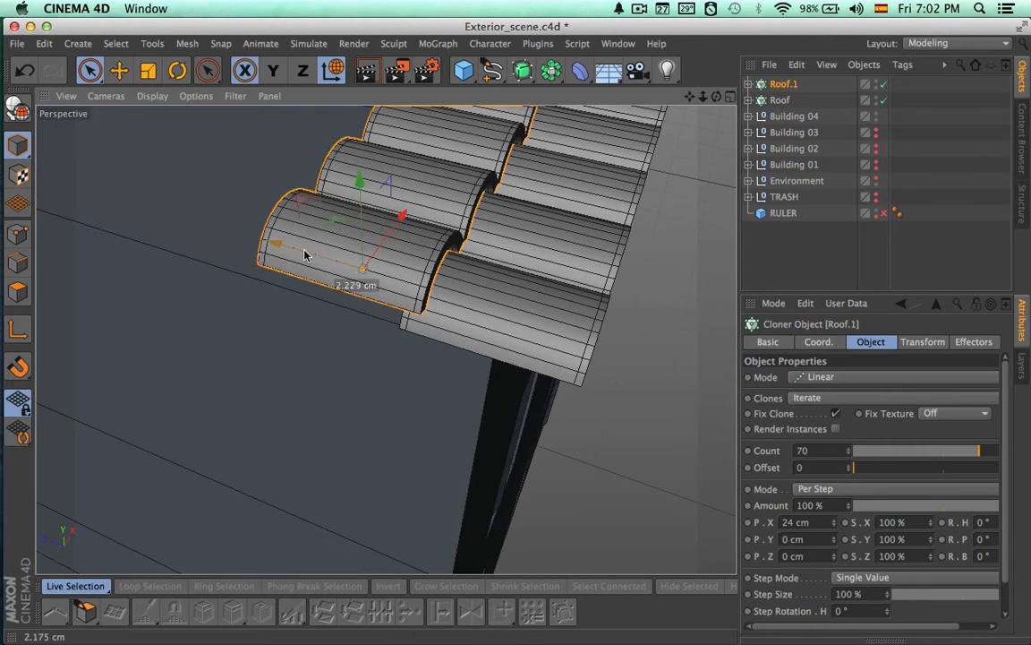
pyautogui.moveTo(314, 257); pyautogui.dragTo(315, 258)
pyautogui.keyDown('alt'); pyautogui.moveTo(422, 354); pyautogui.dragTo(538, 302); pyautogui.keyUp('alt')
pyautogui.keyDown('alt'); pyautogui.moveTo(470, 329); pyautogui.dragTo(470, 292); pyautogui.keyUp('alt')
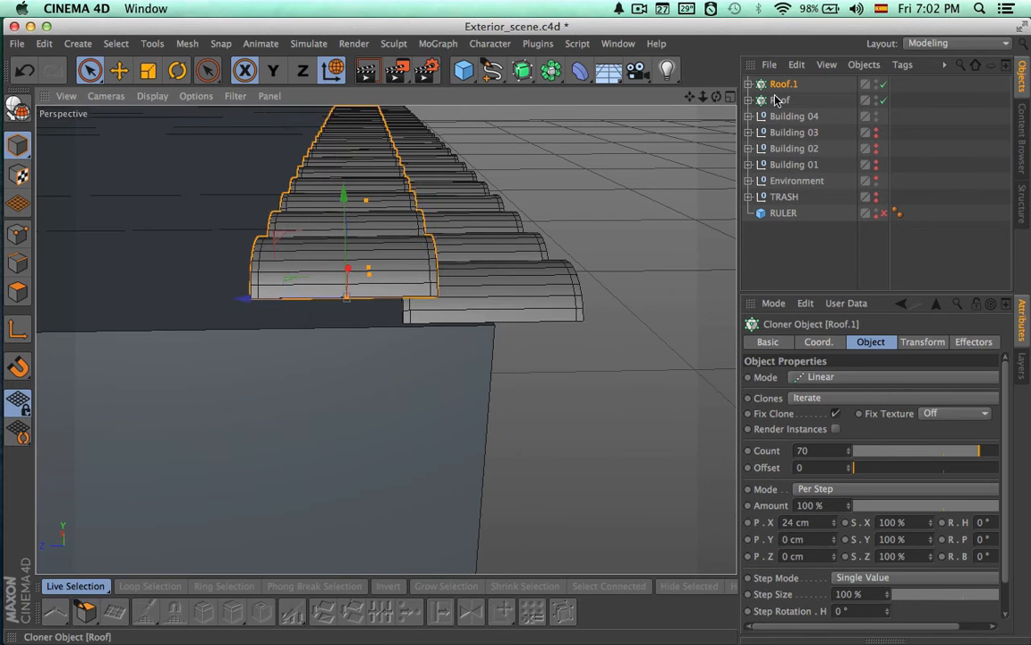
# Duplicate the Roof.1 row, move the copy back along Z and raise it to overlap the second row
pyautogui.press('super+c')
pyautogui.press('super+v')
pyautogui.moveTo(290, 301); pyautogui.dragTo(146, 304)
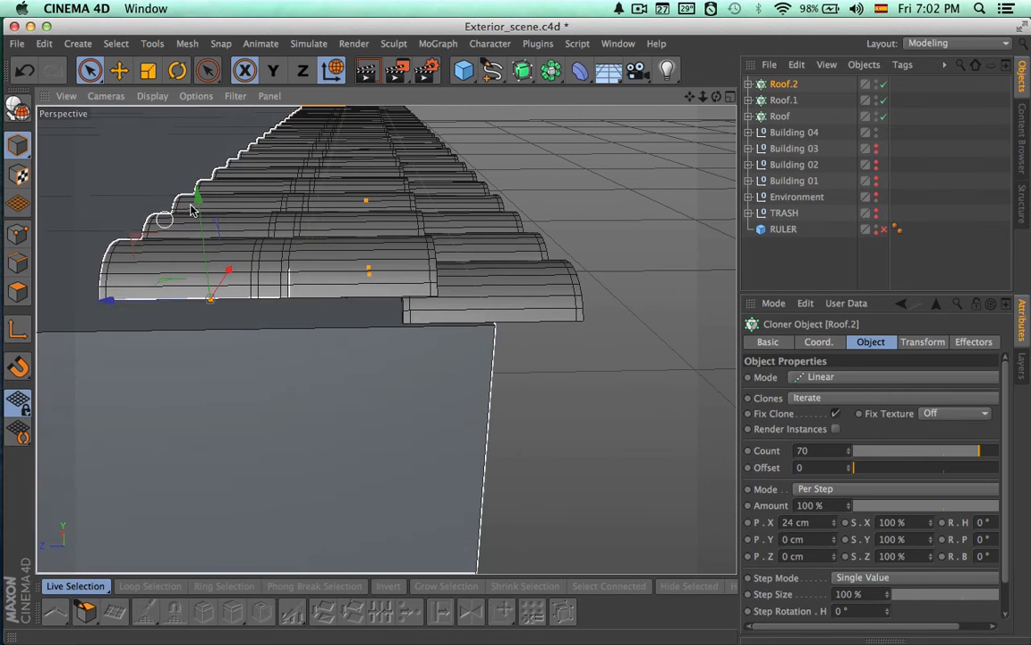
pyautogui.moveTo(200, 209); pyautogui.dragTo(204, 201)
pyautogui.keyDown('alt'); pyautogui.moveTo(382, 233); pyautogui.dragTo(276, 209); pyautogui.keyUp('alt')
pyautogui.keyDown('alt'); pyautogui.moveTo(276, 209); pyautogui.dragTo(379, 232, button='right'); pyautogui.keyUp('alt')
pyautogui.keyDown('alt'); pyautogui.moveTo(379, 233); pyautogui.dragTo(349, 272); pyautogui.keyUp('alt')
pyautogui.moveTo(203, 198); pyautogui.dragTo(203, 181)
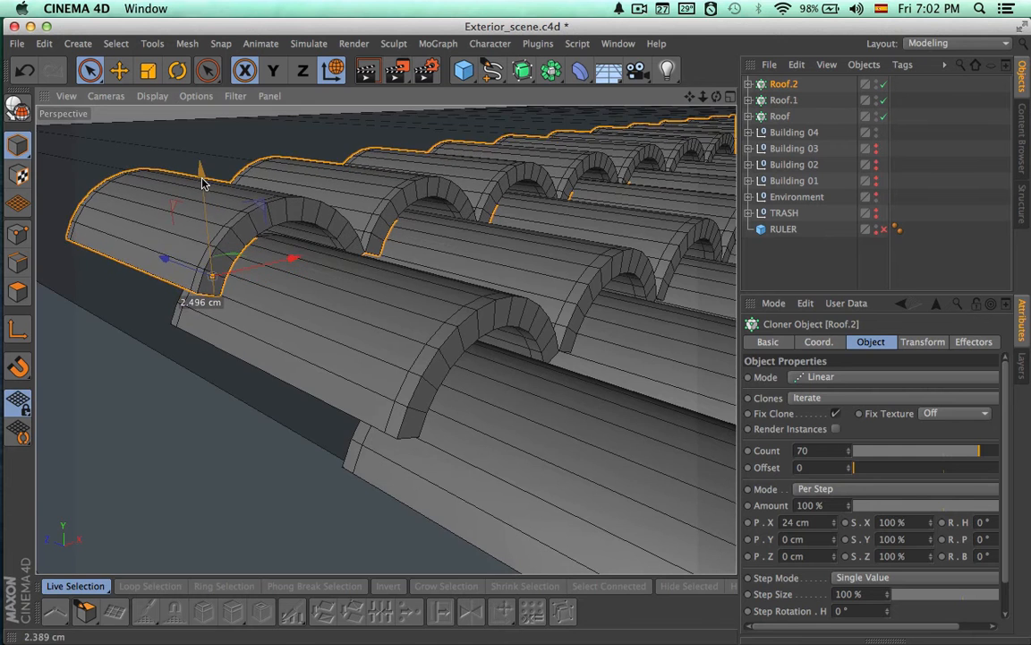
pyautogui.keyDown('alt'); pyautogui.moveTo(345, 210); pyautogui.dragTo(391, 205); pyautogui.keyUp('alt')
# Try flattening the tube inside the Roof row to about 79% along Y, and undo the scaling
pyautogui.click(748, 117)
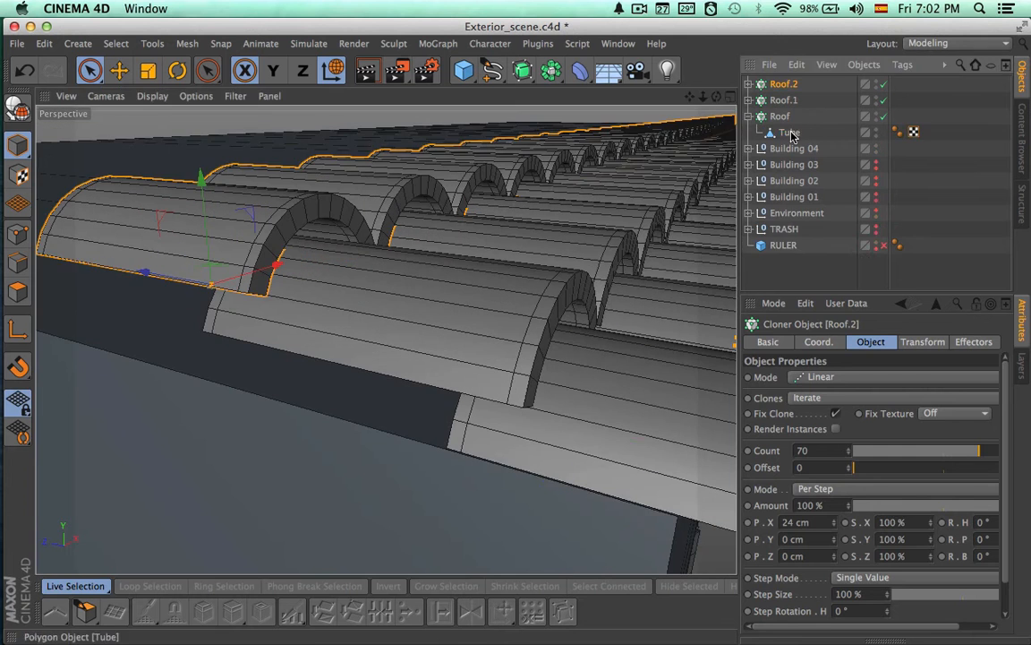
pyautogui.click(793, 132)
pyautogui.keyDown('alt'); pyautogui.moveTo(507, 268); pyautogui.dragTo(395, 260, button='middle'); pyautogui.keyUp('alt')
pyautogui.press('t')
pyautogui.moveTo(450, 373); pyautogui.dragTo(390, 299)
pyautogui.press('super+z')
pyautogui.moveTo(458, 371); pyautogui.dragTo(460, 392)
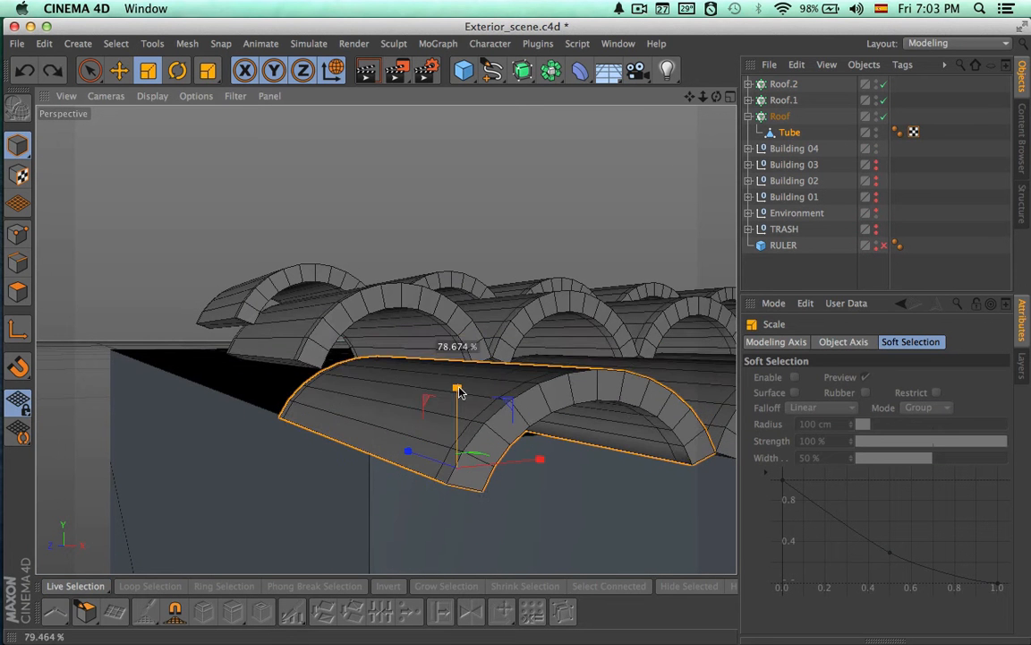
pyautogui.press('super+z')
# Select the tubes inside Roof, Roof.1 and Roof.2 and flatten them together slightly along Y
pyautogui.click(782, 85)
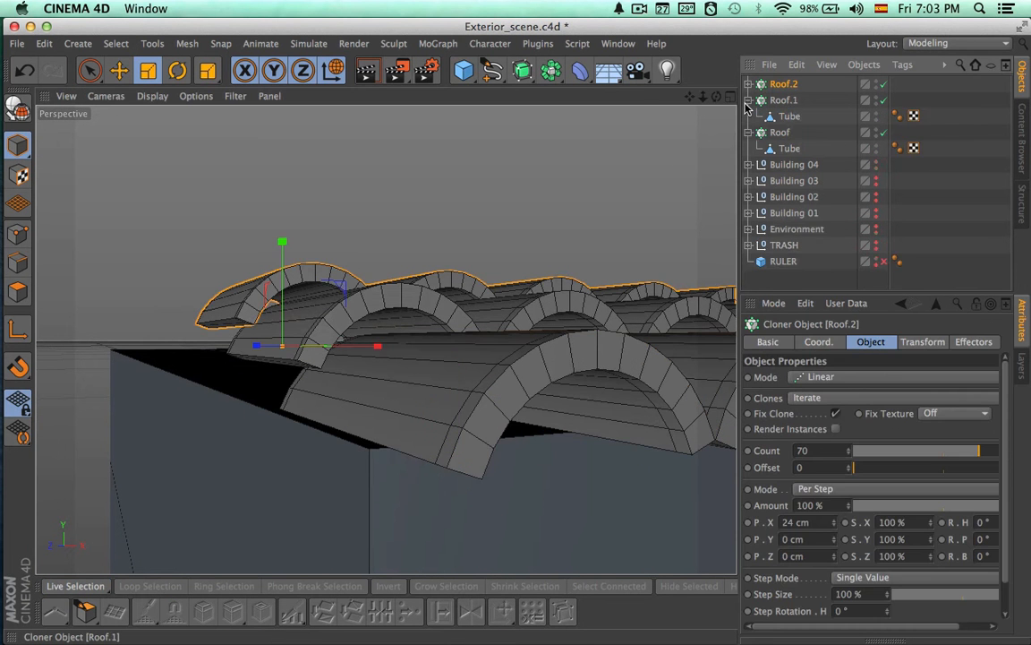
pyautogui.click(749, 85)
pyautogui.click(789, 102)
pyautogui.keyDown('super'); pyautogui.click(789, 133); pyautogui.keyUp('super')
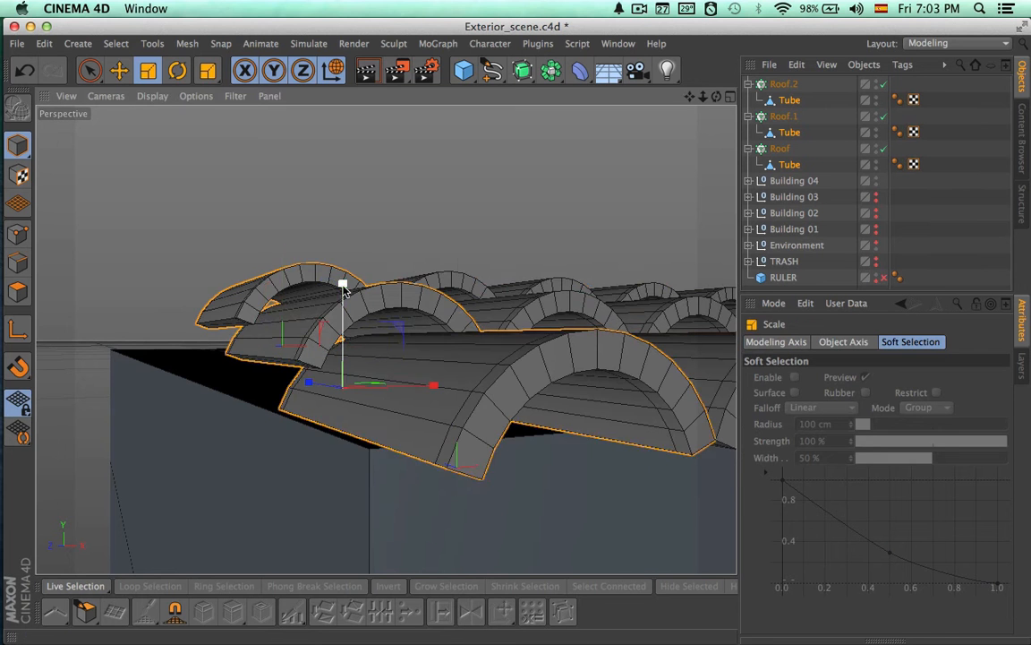
pyautogui.moveTo(343, 284); pyautogui.dragTo(343, 324)
pyautogui.press('super+z')
pyautogui.keyDown('alt'); pyautogui.moveTo(520, 301); pyautogui.dragTo(465, 305); pyautogui.keyUp('alt')
pyautogui.moveTo(305, 289)
pyautogui.mouseDown()
pyautogui.moveTo(306, 313)
pyautogui.moveTo(306, 290)
pyautogui.moveTo(306, 301)
pyautogui.mouseUp()
pyautogui.press('space')
# Lower the Roof.2 row slightly along Y so it rests on the flattened row beneath, and render a preview
pyautogui.keyDown('alt'); pyautogui.moveTo(458, 316); pyautogui.dragTo(529, 346); pyautogui.keyUp('alt')
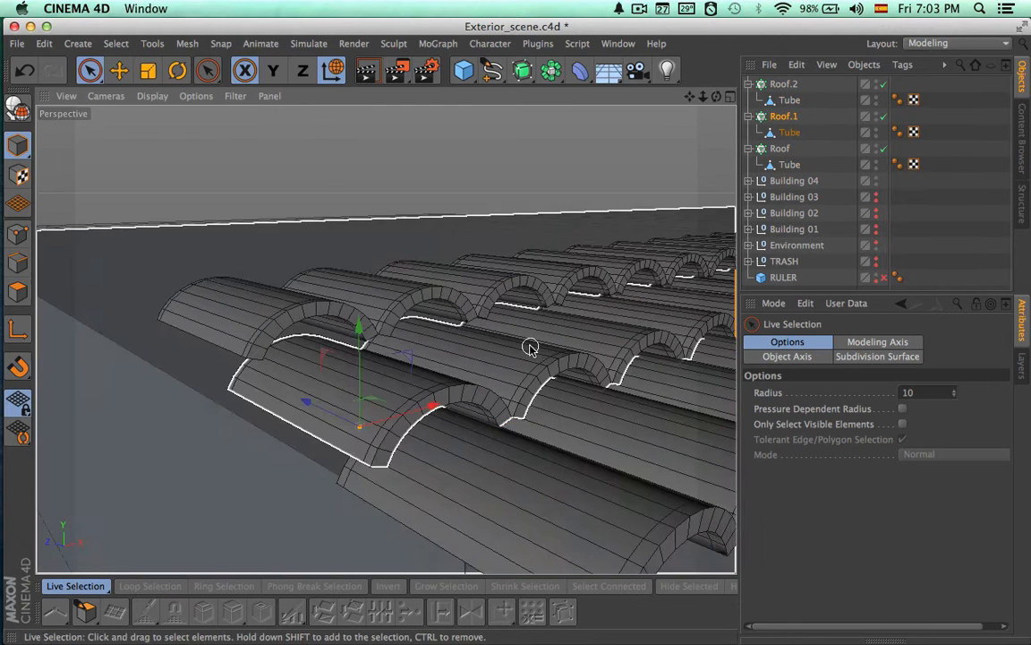
pyautogui.click(782, 85)
pyautogui.moveTo(263, 245); pyautogui.dragTo(260, 253)
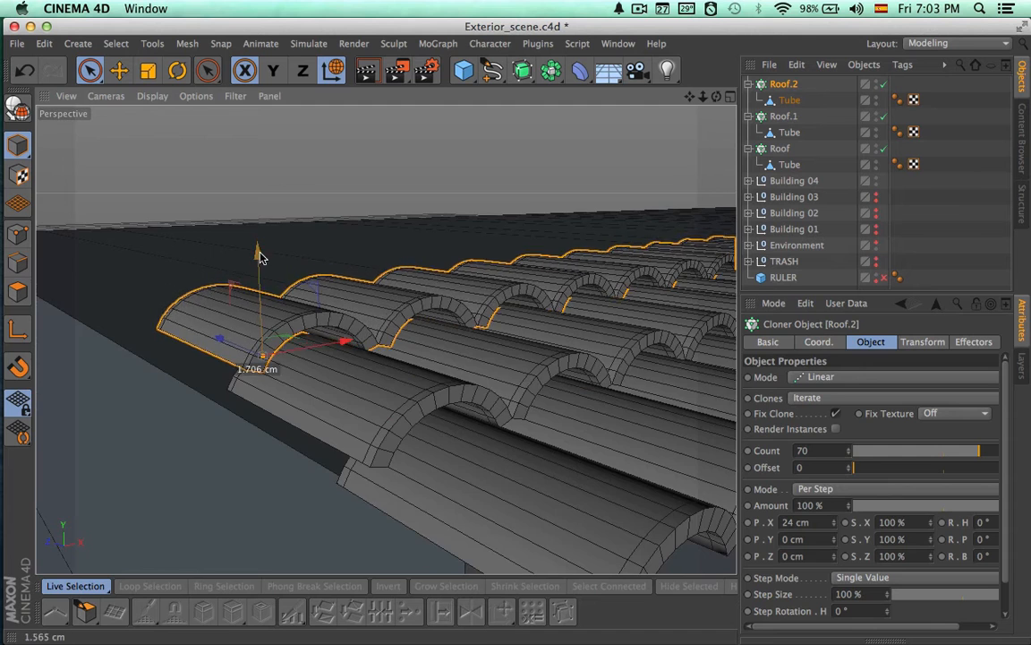
pyautogui.keyDown('alt'); pyautogui.moveTo(357, 275); pyautogui.dragTo(567, 306); pyautogui.keyUp('alt')
pyautogui.hotkey('ctrl', 'r')
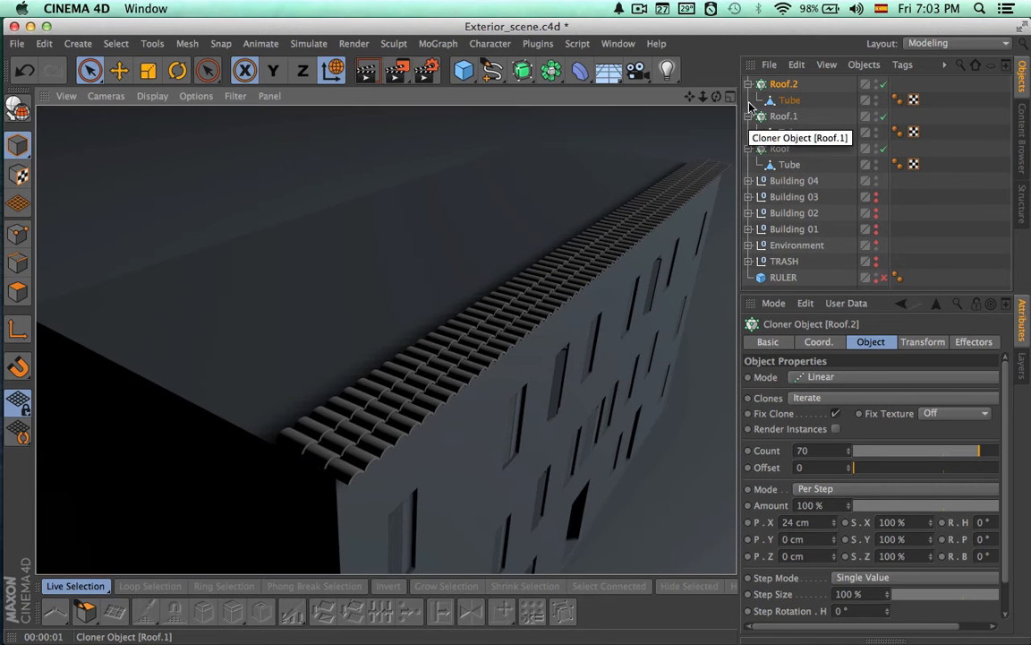
# Collapse the cloner hierarchies and duplicate the Roof, Roof.1 and Roof.2 rows together
pyautogui.click(749, 83)
pyautogui.click(748, 100)
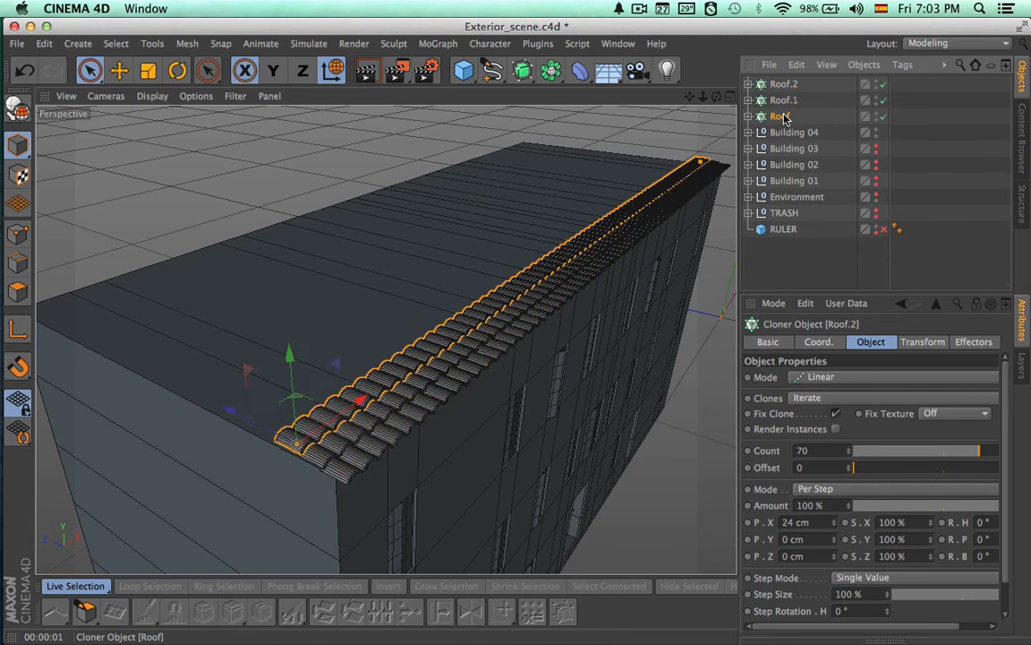
pyautogui.press('super+v')
pyautogui.keyDown('alt'); pyautogui.moveTo(380, 363); pyautogui.dragTo(622, 179, button='right'); pyautogui.keyUp('alt')
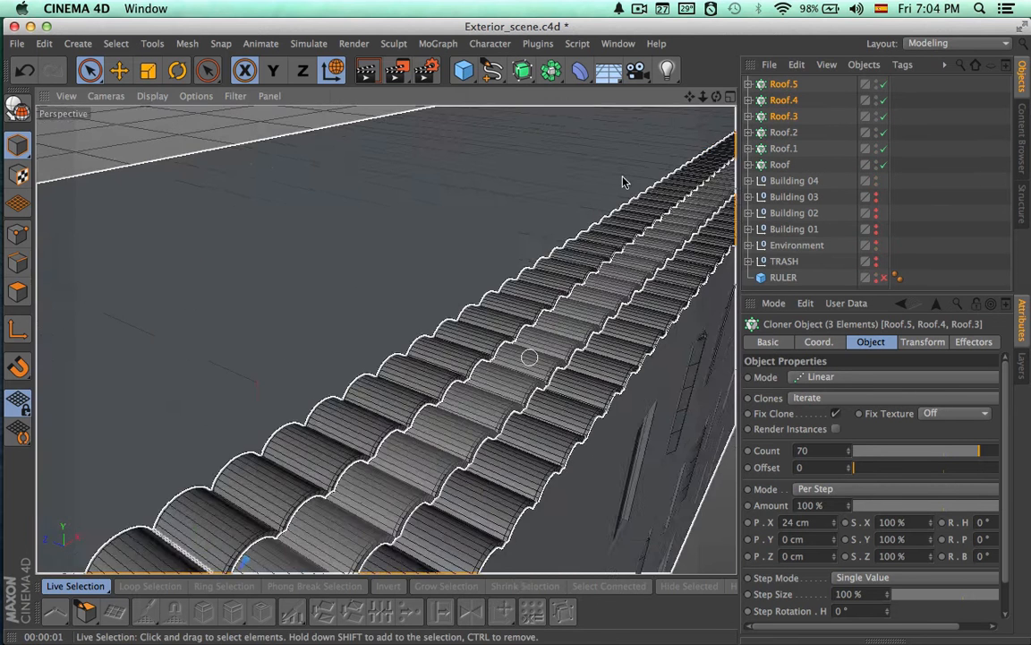
# Move the three copied rows back along Z and raise them along Y to overlap the original rows
pyautogui.keyDown('alt'); pyautogui.moveTo(387, 340); pyautogui.dragTo(332, 188); pyautogui.keyUp('alt')
pyautogui.moveTo(309, 239); pyautogui.dragTo(274, 238)
pyautogui.keyDown('alt'); pyautogui.moveTo(389, 311); pyautogui.dragTo(419, 277); pyautogui.keyUp('alt')
pyautogui.keyDown('alt'); pyautogui.moveTo(419, 277); pyautogui.dragTo(473, 281, button='right'); pyautogui.keyUp('alt')
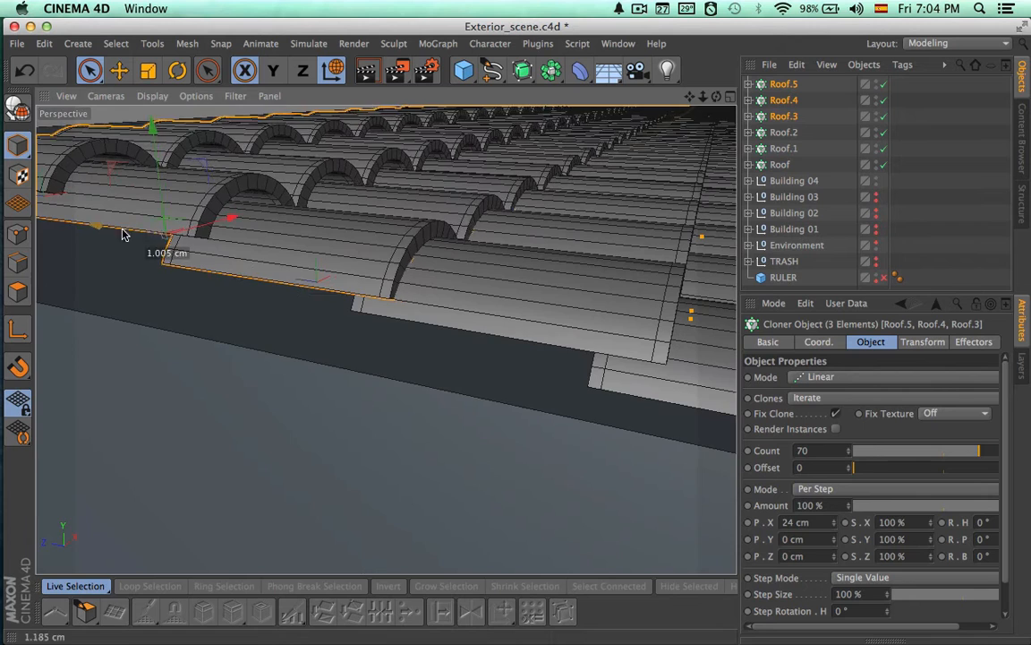
pyautogui.moveTo(163, 175); pyautogui.dragTo(163, 163)
pyautogui.keyDown('alt'); pyautogui.moveTo(414, 197); pyautogui.dragTo(316, 235); pyautogui.keyUp('alt')
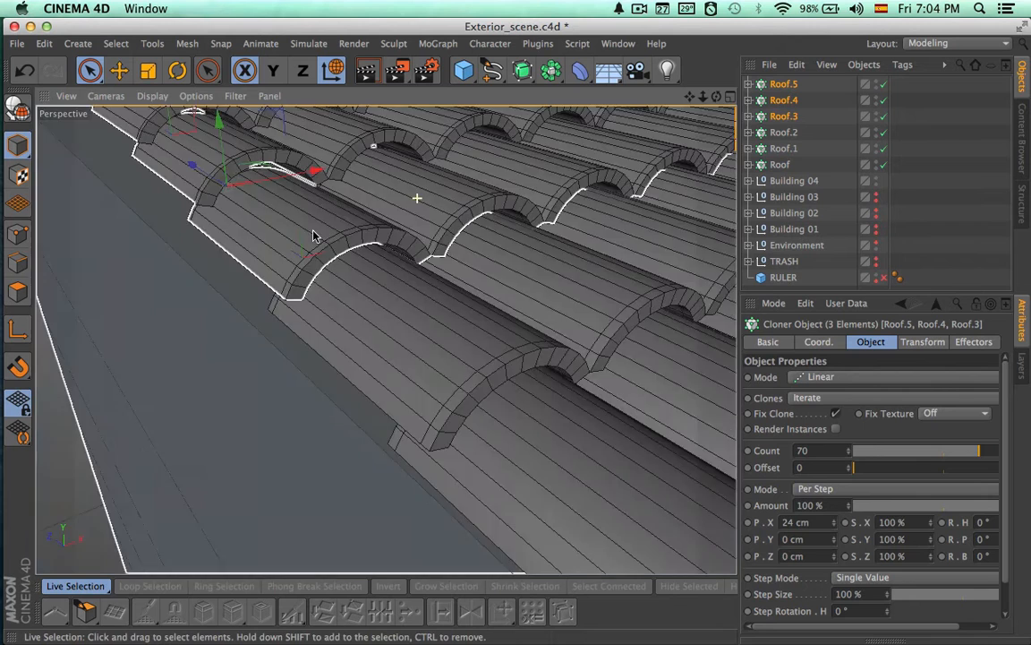
pyautogui.keyDown('alt'); pyautogui.moveTo(315, 235); pyautogui.dragTo(220, 207, button='right'); pyautogui.keyUp('alt')
# Deselect the rows and render a preview of the tiled roof edge and facade
pyautogui.keyDown('alt'); pyautogui.moveTo(439, 246); pyautogui.dragTo(348, 289); pyautogui.keyUp('alt')
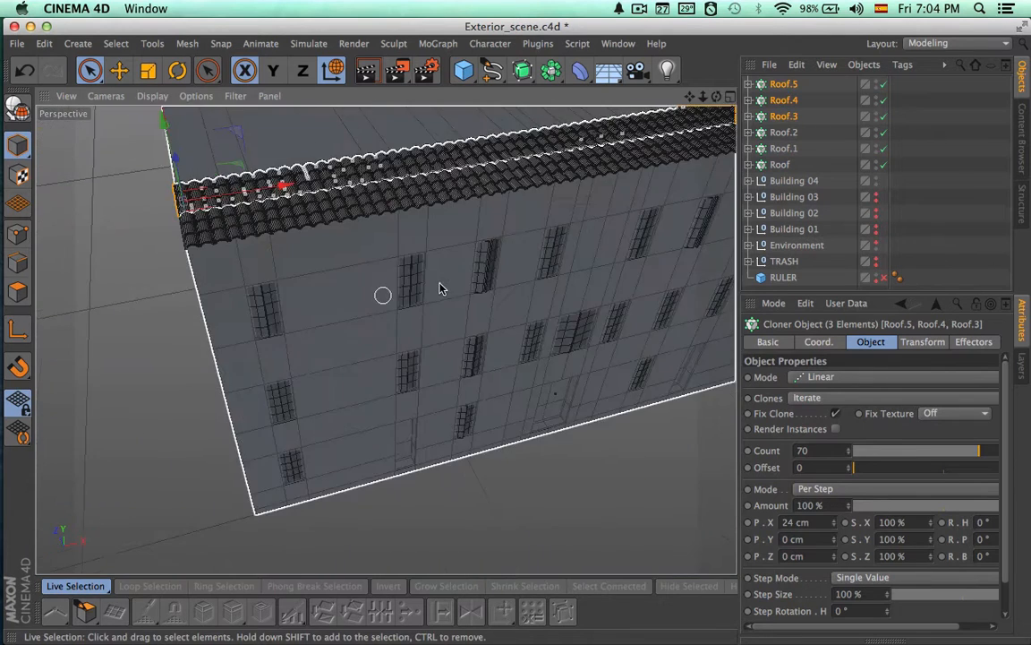
pyautogui.keyDown('alt'); pyautogui.moveTo(457, 291); pyautogui.dragTo(399, 317, button='middle'); pyautogui.keyUp('alt')
pyautogui.click(941, 175)
pyautogui.keyDown('alt'); pyautogui.moveTo(580, 317); pyautogui.dragTo(646, 302); pyautogui.keyUp('alt')
pyautogui.press('super+r')
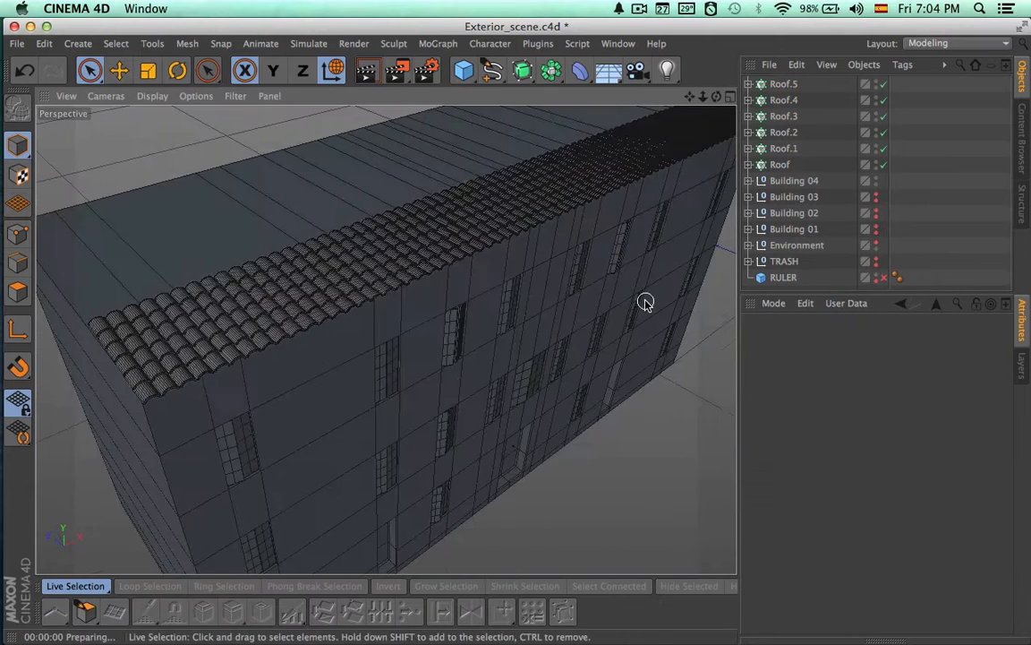
pyautogui.click(645, 302)
# Duplicate all six Roof rows, move the copies back along Z and raise them above the originals
pyautogui.click(784, 83)
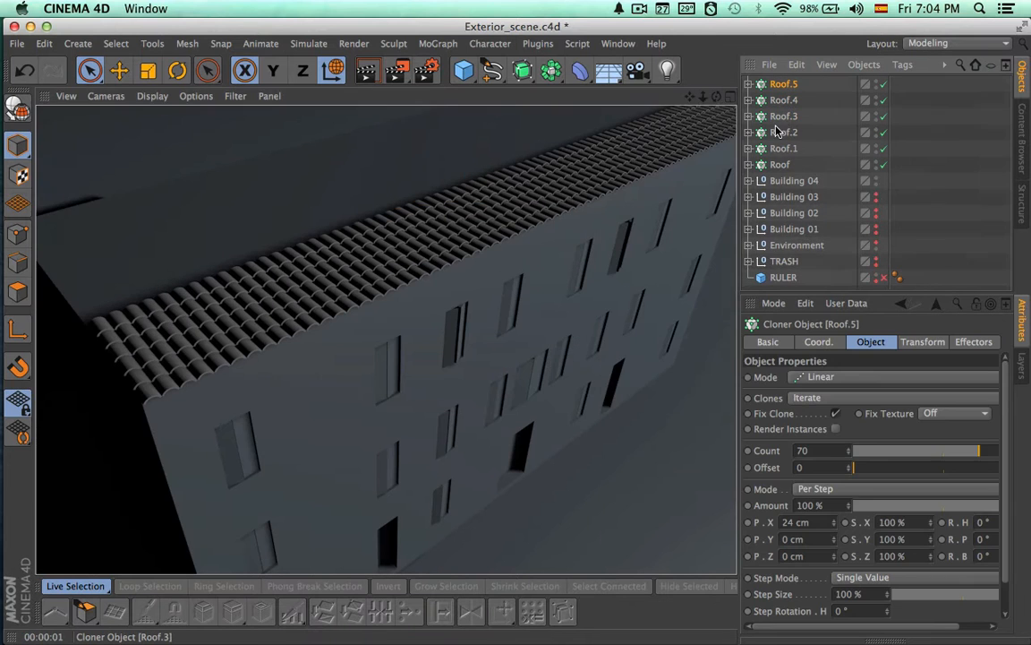
pyautogui.keyDown('shift'); pyautogui.click(779, 165); pyautogui.keyUp('shift')
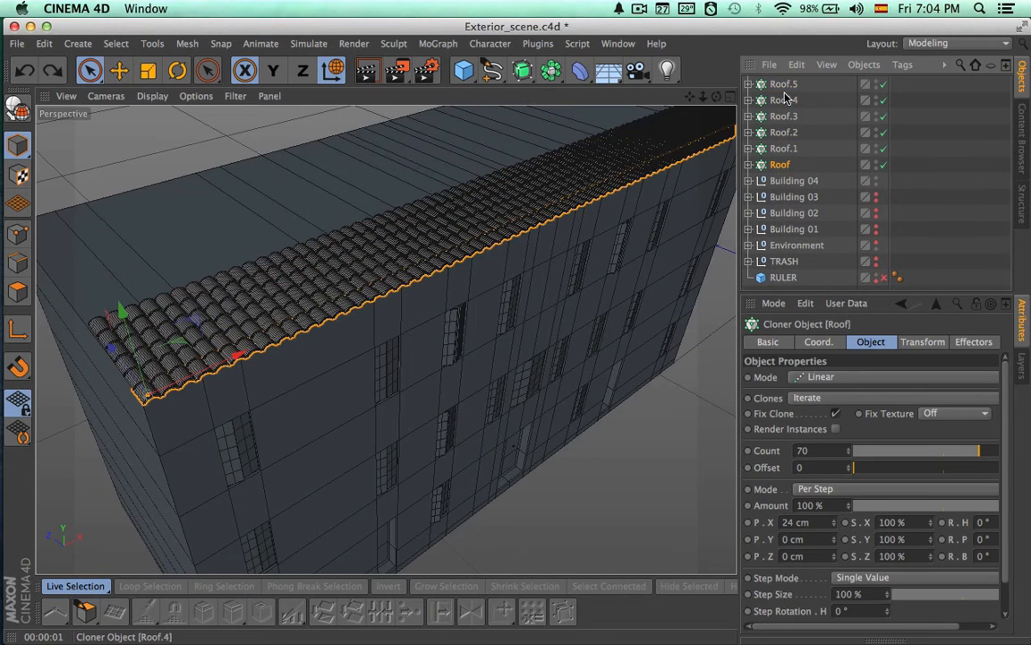
pyautogui.keyDown('alt'); pyautogui.moveTo(543, 304); pyautogui.dragTo(694, 309); pyautogui.keyUp('alt')
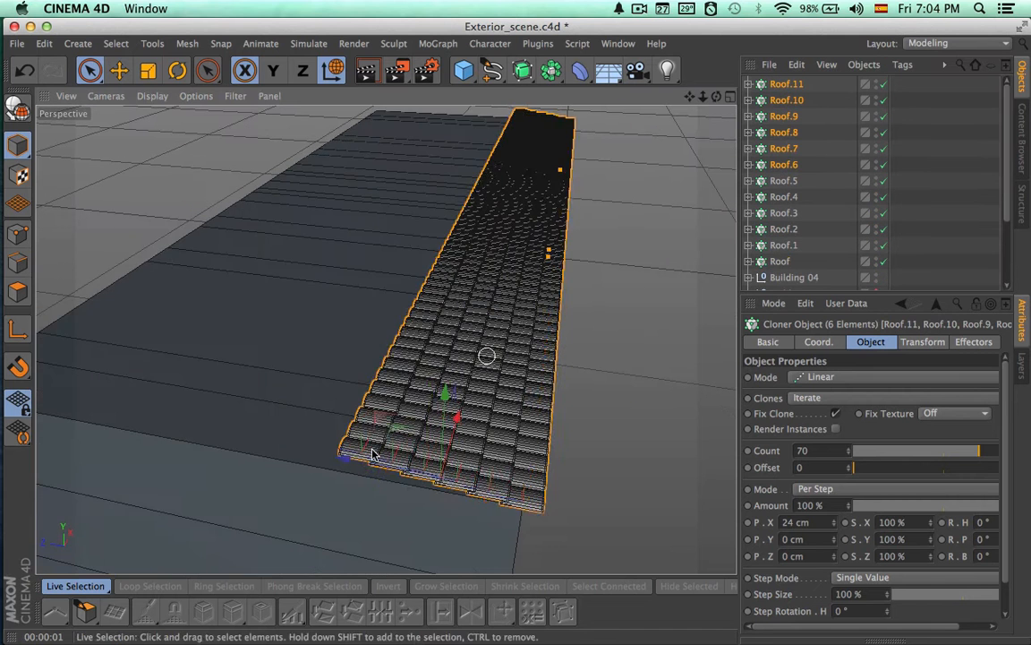
pyautogui.moveTo(342, 456); pyautogui.dragTo(302, 456)
pyautogui.moveTo(238, 457); pyautogui.dragTo(215, 398)
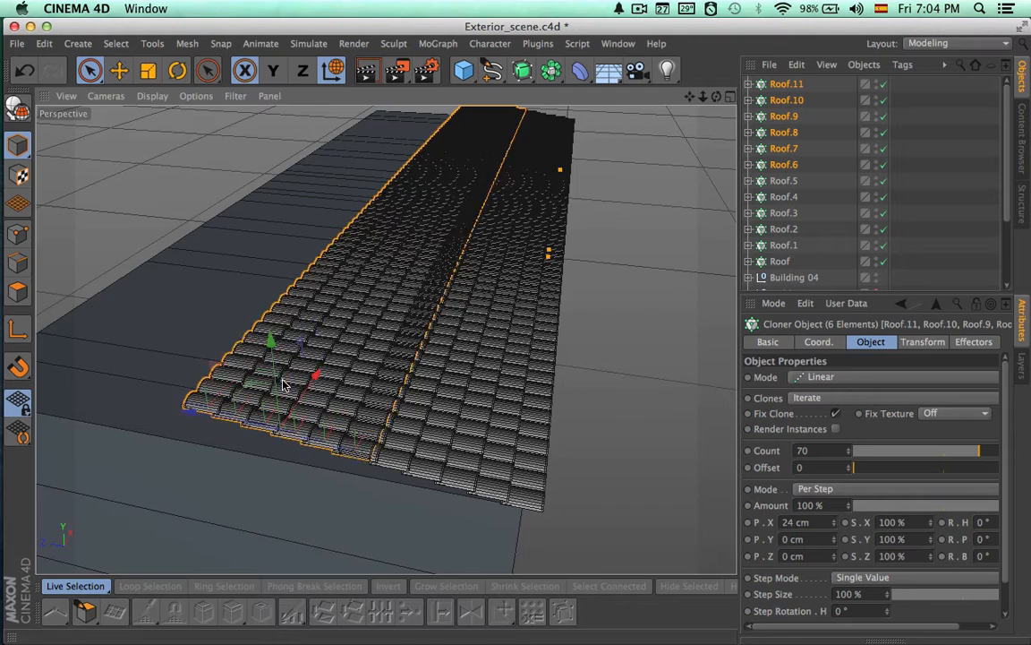
# Fine-tune the six copied rows along Z and Y so they overlap the original rows with matching spacing
pyautogui.keyDown('alt'); pyautogui.moveTo(336, 465); pyautogui.dragTo(575, 410, button='right'); pyautogui.keyUp('alt')
pyautogui.keyDown('alt'); pyautogui.moveTo(381, 333); pyautogui.dragTo(535, 306, button='middle'); pyautogui.keyUp('alt')
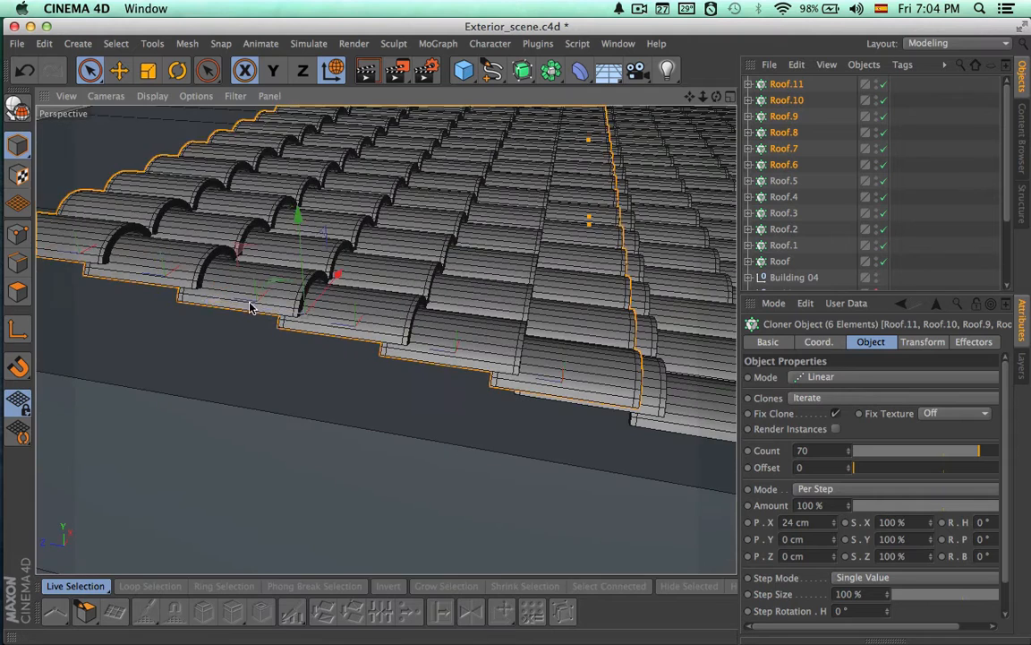
pyautogui.moveTo(250, 307); pyautogui.dragTo(185, 307)
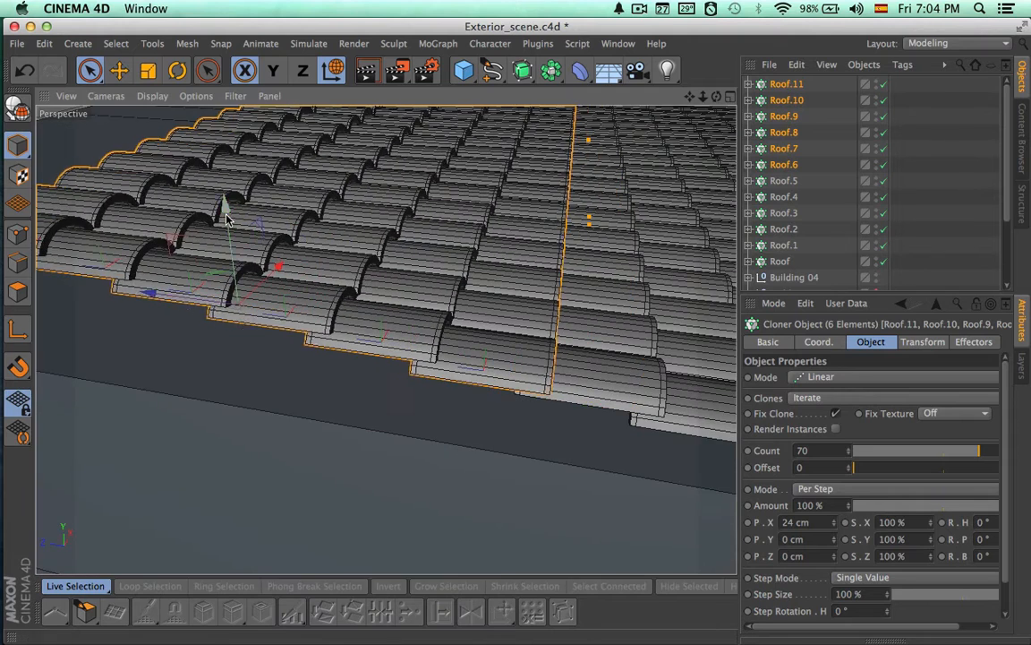
pyautogui.moveTo(225, 220); pyautogui.dragTo(227, 216)
pyautogui.keyDown('alt'); pyautogui.moveTo(403, 260); pyautogui.dragTo(291, 228); pyautogui.keyUp('alt')
pyautogui.moveTo(233, 161); pyautogui.dragTo(233, 154)
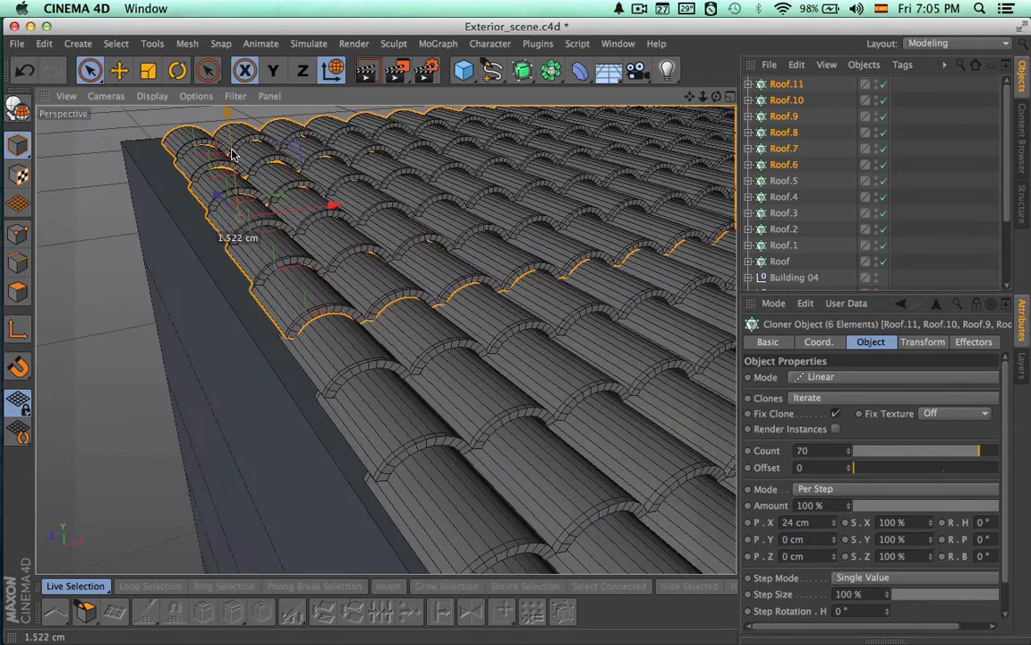
# Select all twelve Roof rows and group them under one null
pyautogui.keyDown('alt'); pyautogui.moveTo(410, 207); pyautogui.dragTo(215, 203, button='right'); pyautogui.keyUp('alt')
pyautogui.keyDown('alt'); pyautogui.moveTo(364, 265); pyautogui.dragTo(278, 291); pyautogui.keyUp('alt')
pyautogui.click(787, 85)
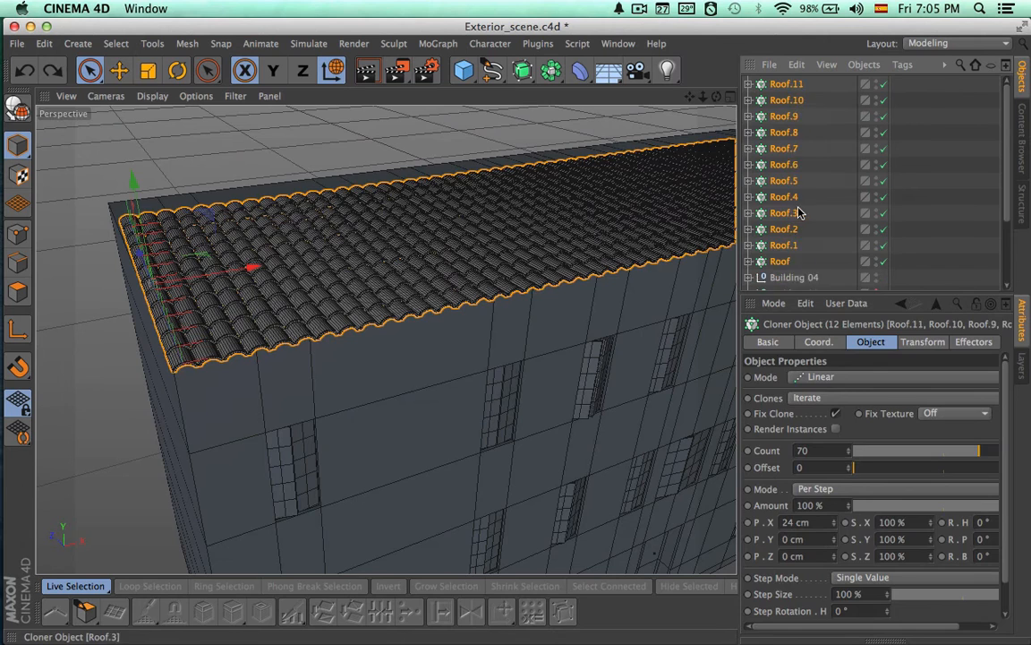
pyautogui.hotkey('alt', 'g')
pyautogui.click(781, 236)
# Tilt the grouped tile rows about 11° around the X axis to form a roof slope
pyautogui.keyDown('alt'); pyautogui.moveTo(615, 301); pyautogui.dragTo(636, 315); pyautogui.keyUp('alt')
pyautogui.keyDown('alt'); pyautogui.moveTo(636, 315); pyautogui.dragTo(540, 325, button='right'); pyautogui.keyUp('alt')
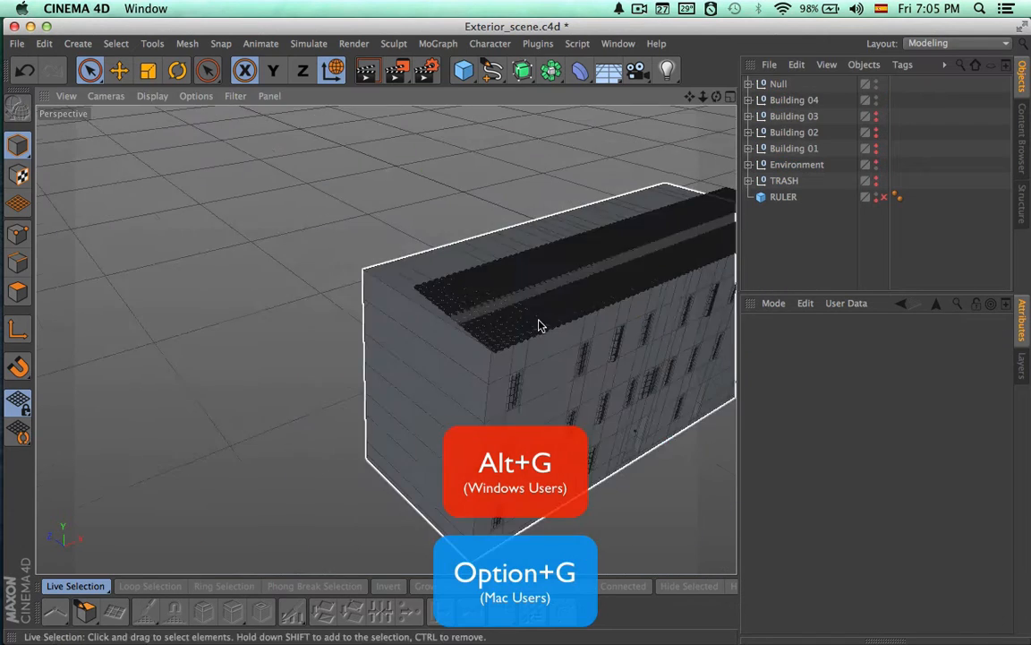
pyautogui.keyDown('alt'); pyautogui.moveTo(540, 325); pyautogui.dragTo(349, 332, button='middle'); pyautogui.keyUp('alt')
pyautogui.click(781, 86)
pyautogui.keyDown('alt'); pyautogui.moveTo(677, 213); pyautogui.dragTo(653, 190); pyautogui.keyUp('alt')
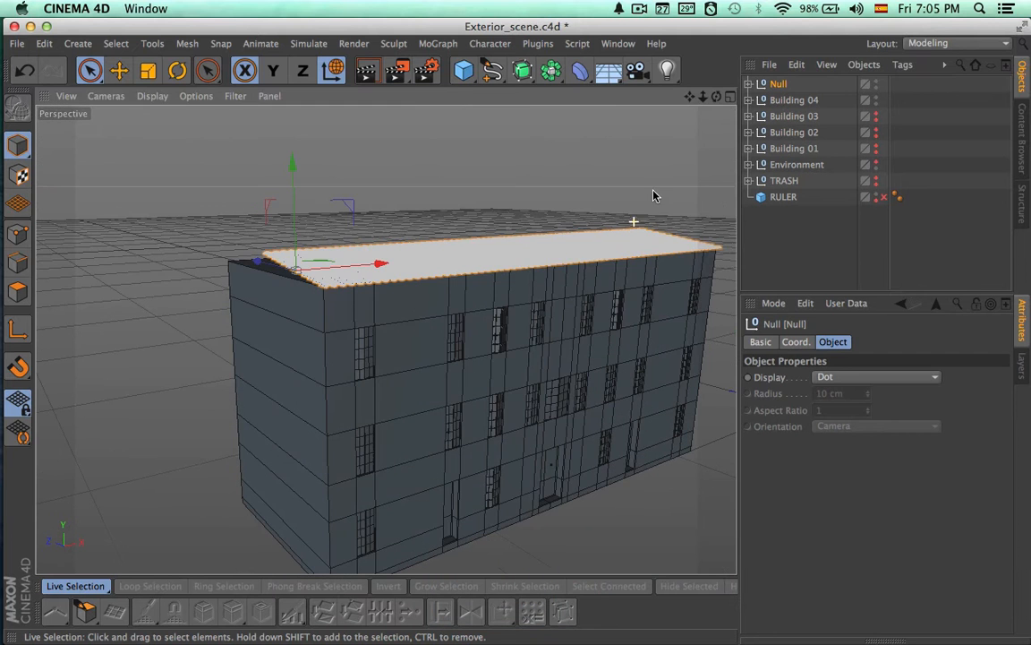
pyautogui.keyDown('alt'); pyautogui.moveTo(461, 334); pyautogui.dragTo(623, 317); pyautogui.keyUp('alt')
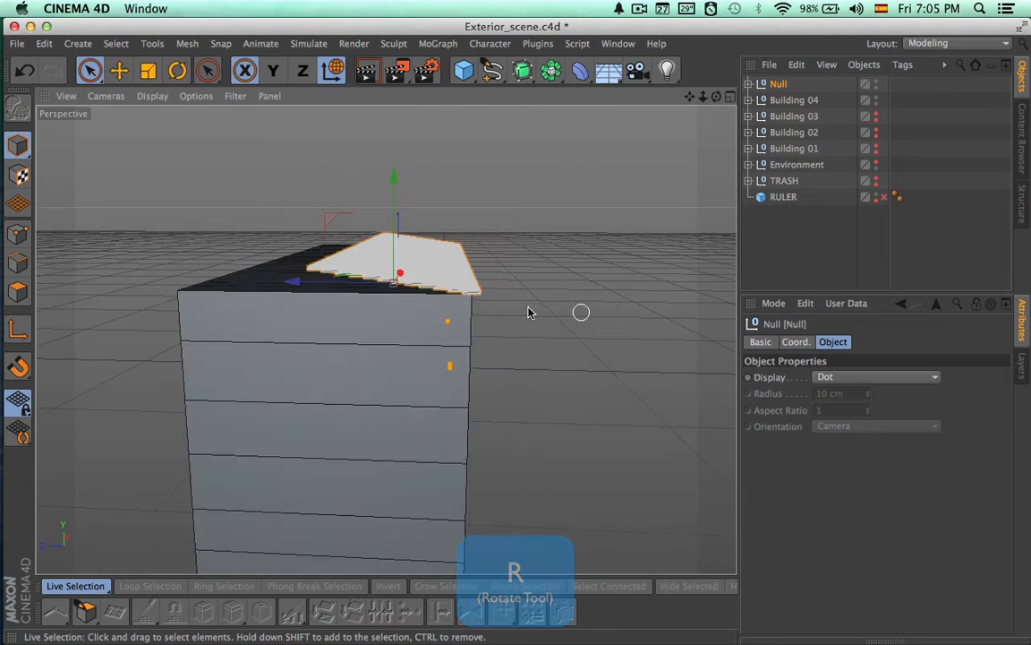
pyautogui.keyDown('alt'); pyautogui.moveTo(392, 265); pyautogui.dragTo(359, 308); pyautogui.keyUp('alt')
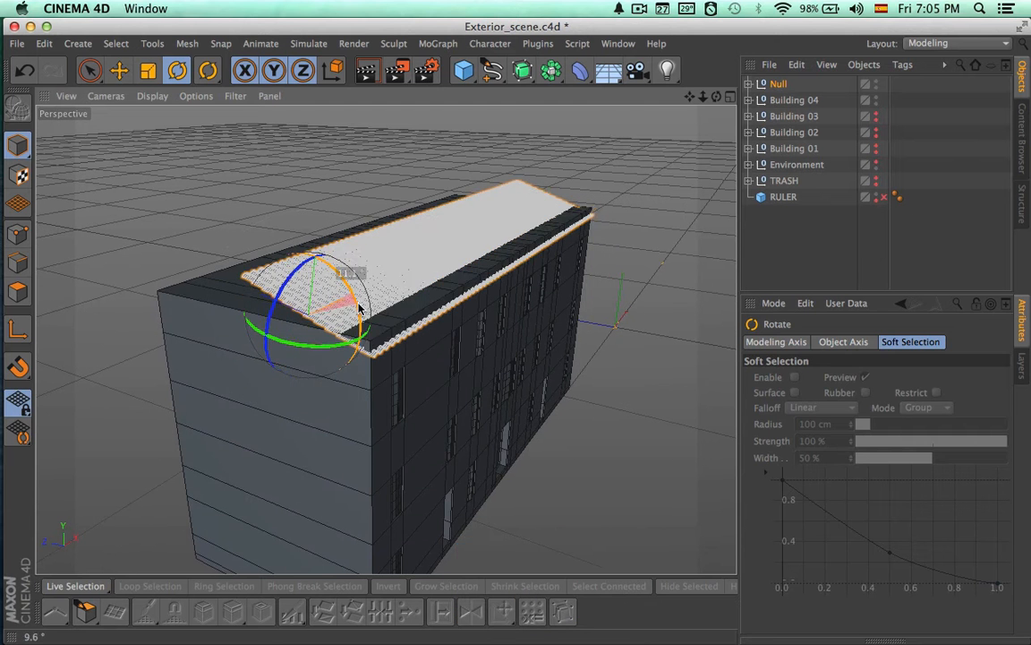
# Adjust the tilted tile group along Y and Z so its lower edge rests on the top of the facade
pyautogui.press('space')
pyautogui.moveTo(305, 269); pyautogui.dragTo(305, 246)
pyautogui.moveTo(263, 293); pyautogui.dragTo(268, 297)
pyautogui.keyDown('alt'); pyautogui.moveTo(454, 278); pyautogui.dragTo(407, 258); pyautogui.keyUp('alt')
pyautogui.keyDown('alt'); pyautogui.moveTo(391, 305); pyautogui.dragTo(223, 154); pyautogui.keyUp('alt')
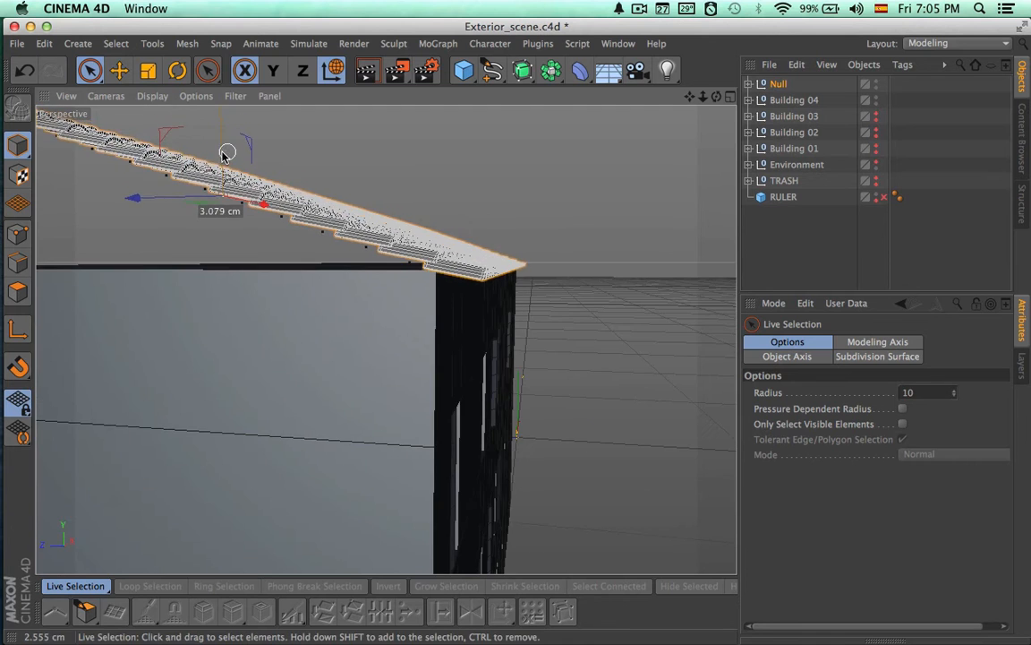
# Examine the roof slope's fit on the building from several sides and in the top view
pyautogui.keyDown('alt'); pyautogui.moveTo(430, 231); pyautogui.dragTo(251, 283); pyautogui.keyUp('alt')
pyautogui.scroll(-5, 251, 284)
pyautogui.keyDown('alt'); pyautogui.moveTo(555, 327); pyautogui.dragTo(269, 324, button='middle'); pyautogui.keyUp('alt')
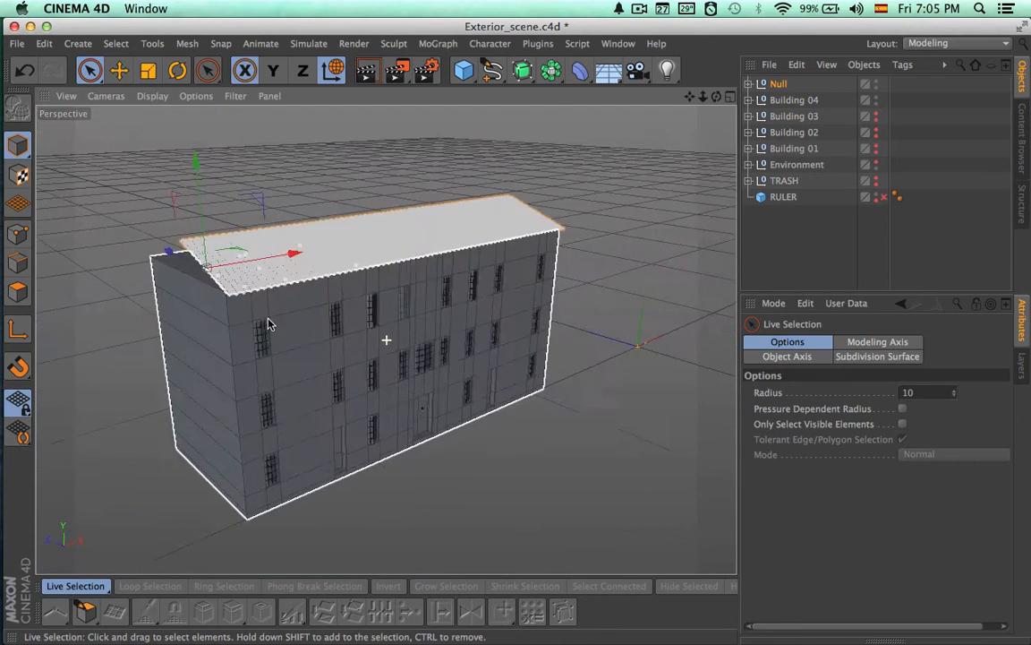
pyautogui.keyDown('alt'); pyautogui.moveTo(532, 315); pyautogui.dragTo(287, 341); pyautogui.keyUp('alt')
pyautogui.keyDown('alt'); pyautogui.moveTo(574, 326); pyautogui.dragTo(423, 259); pyautogui.keyUp('alt')
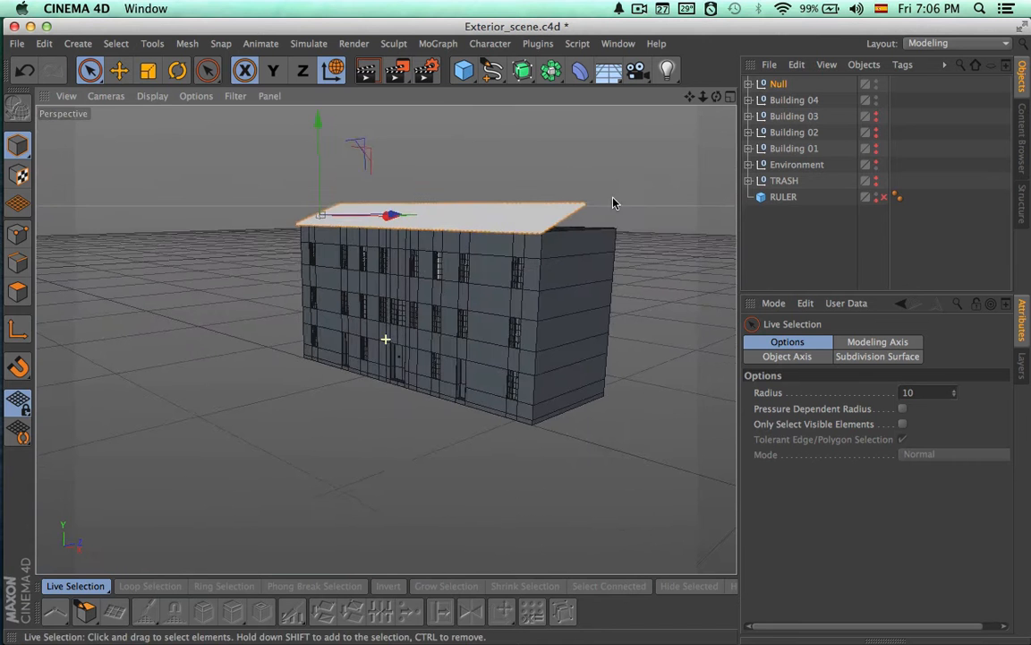
pyautogui.keyDown('alt'); pyautogui.moveTo(613, 203); pyautogui.dragTo(412, 338); pyautogui.keyUp('alt')
pyautogui.click(730, 96)
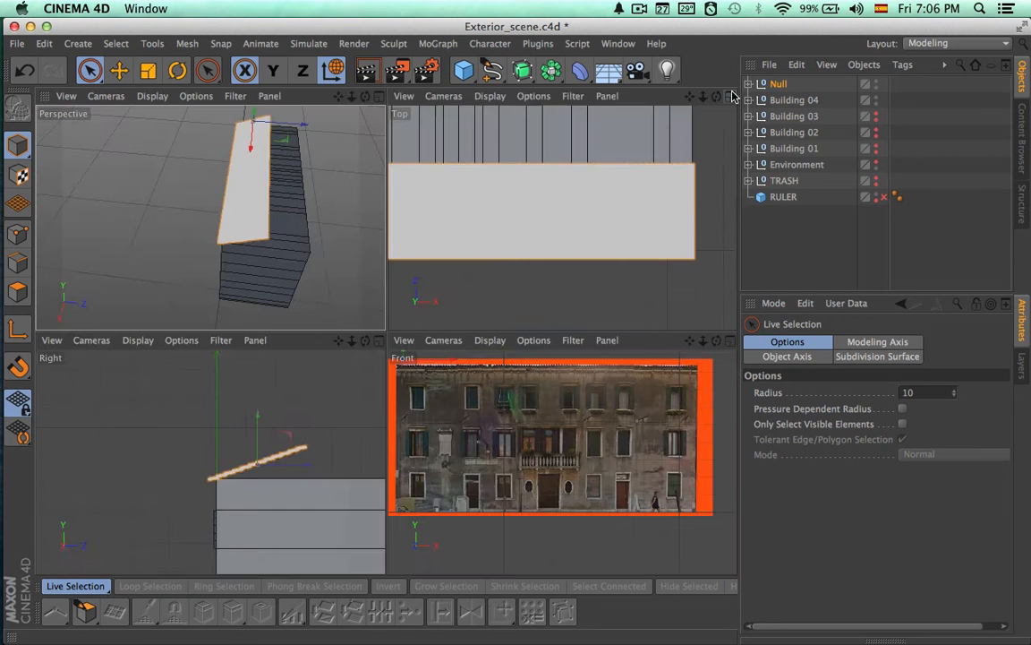
pyautogui.click(731, 96)
pyautogui.scroll(-6, 638, 191)
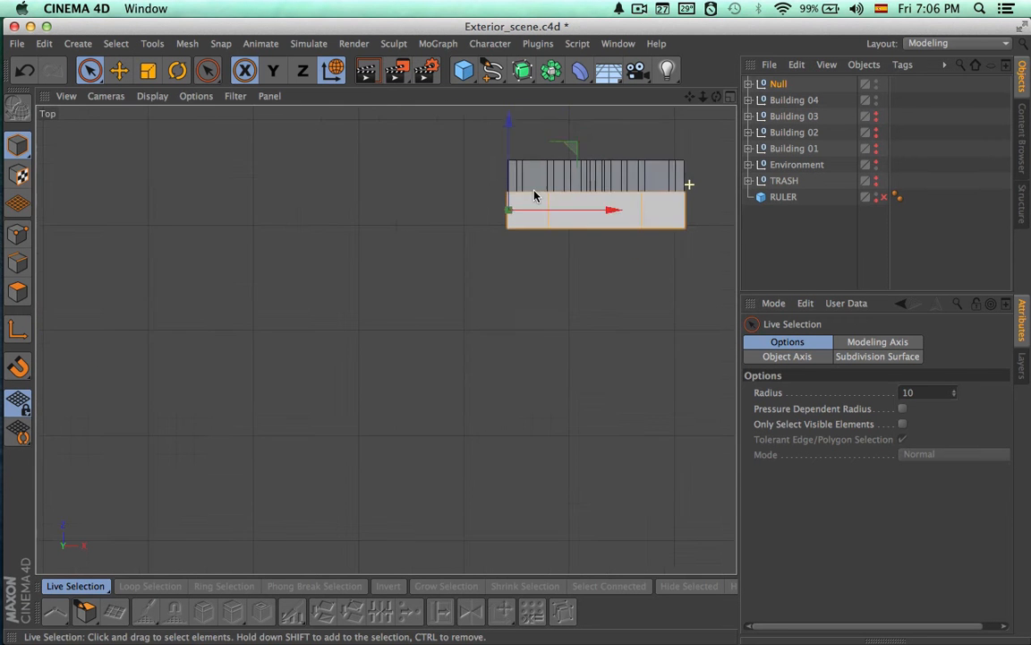
pyautogui.scroll(3, 533, 195)
# Try making the opposite roof slope by duplicating the tile group and setting the copy's pitch to -11.057°
pyautogui.click(748, 84)
pyautogui.click(780, 85)
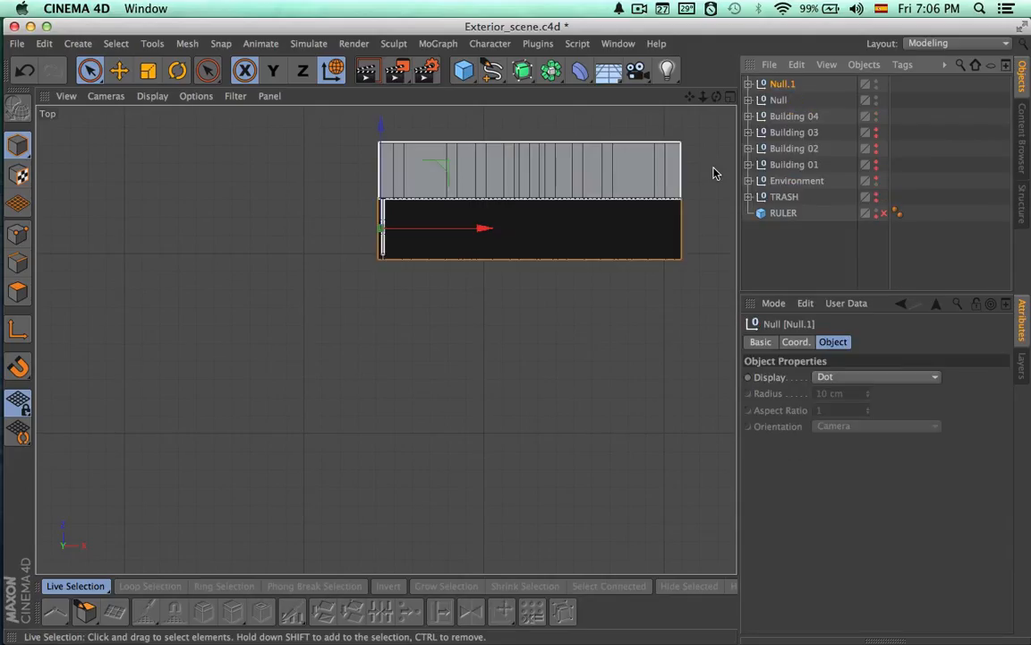
pyautogui.click(868, 638)
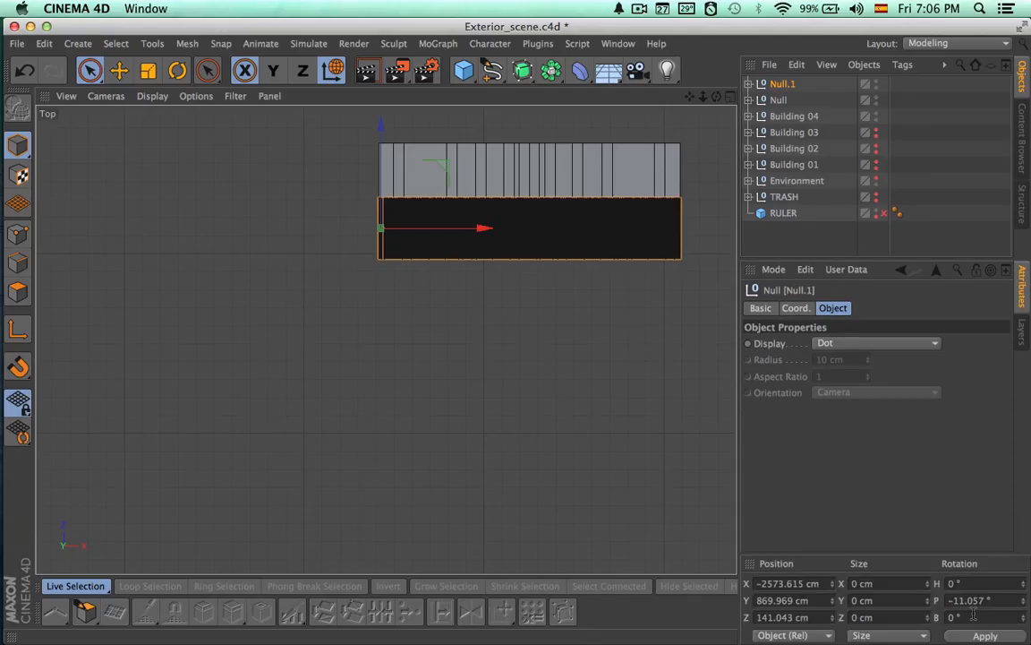
pyautogui.click(730, 96)
pyautogui.click(378, 95)
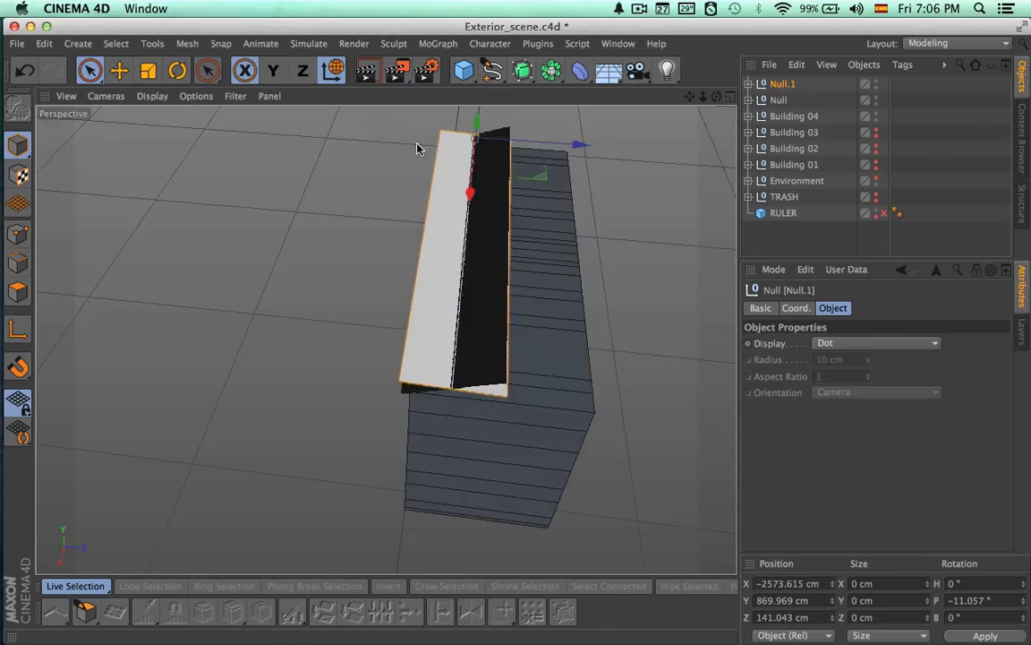
# Move the copied slope back along Z over the rear of the building, check its fit, and delete the copy
pyautogui.moveTo(553, 148); pyautogui.dragTo(599, 152)
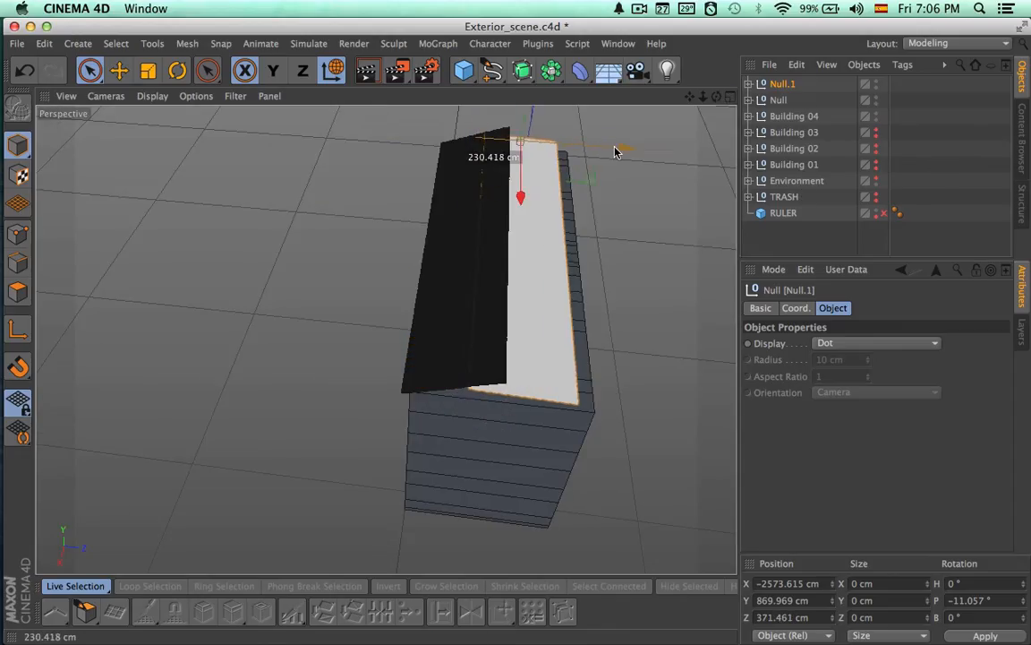
pyautogui.keyDown('alt'); pyautogui.moveTo(612, 281); pyautogui.dragTo(613, 191); pyautogui.keyUp('alt')
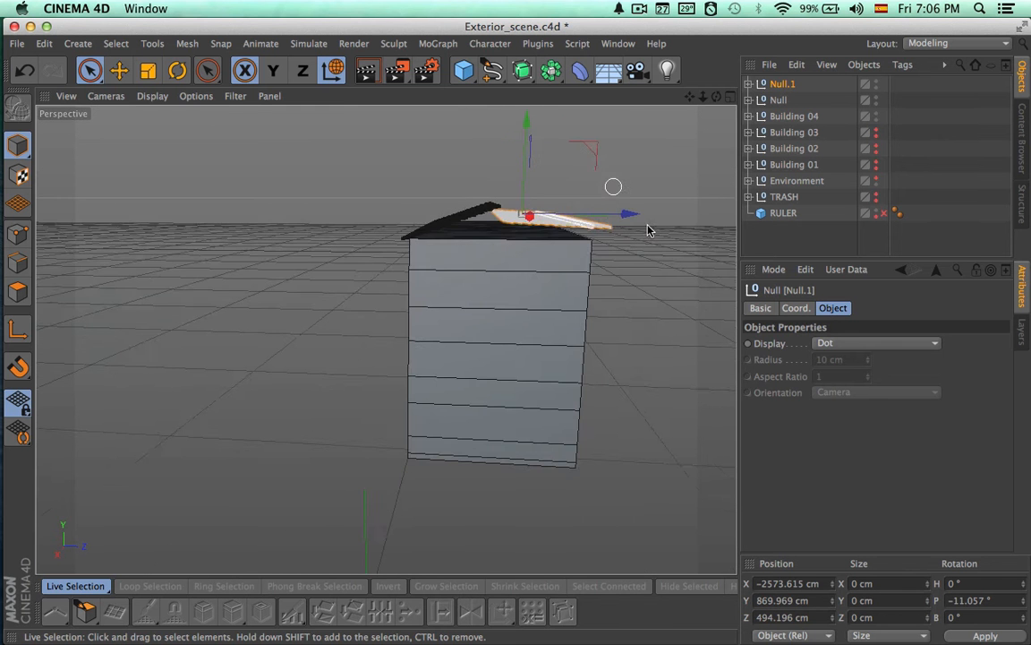
pyautogui.scroll(10, 610, 213)
pyautogui.keyDown('alt'); pyautogui.moveTo(523, 291); pyautogui.dragTo(551, 271); pyautogui.keyUp('alt')
pyautogui.moveTo(377, 264)
pyautogui.keyDown('alt'); pyautogui.mouseDown(button='right')
pyautogui.moveTo(198, 241)
pyautogui.moveTo(188, 255)
pyautogui.mouseUp(button='right'); pyautogui.keyUp('alt')
pyautogui.keyDown('alt'); pyautogui.moveTo(188, 255); pyautogui.dragTo(294, 268); pyautogui.keyUp('alt')
pyautogui.press('Delete')
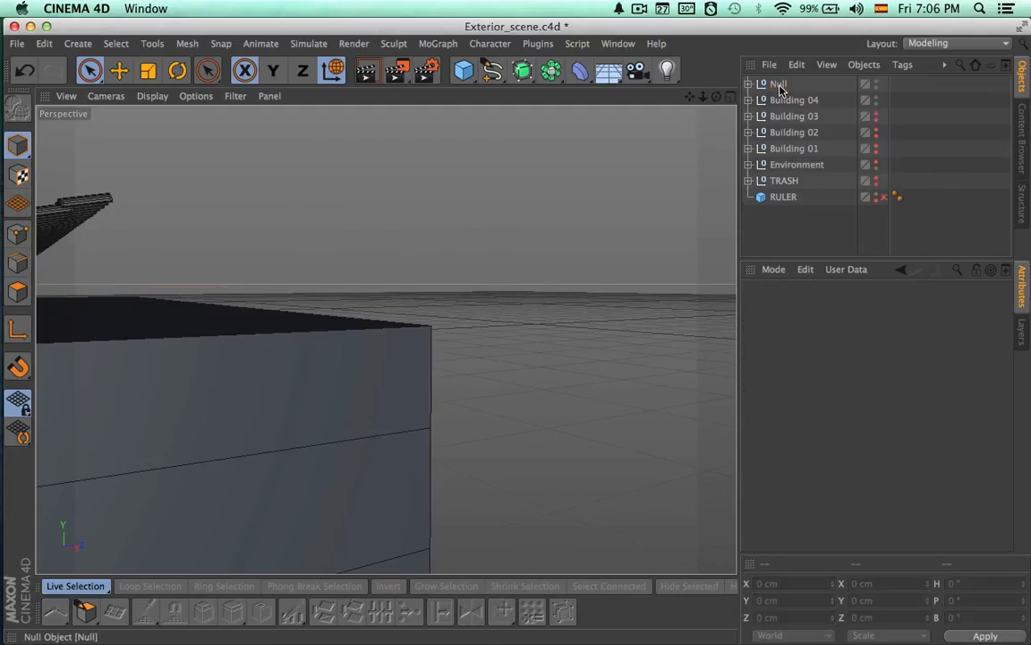
# Add a Symmetry object and move it in the top view to the building's centre, at about X -1795 cm and Z 309 cm
pyautogui.moveTo(548, 77); pyautogui.dragTo(718, 150)
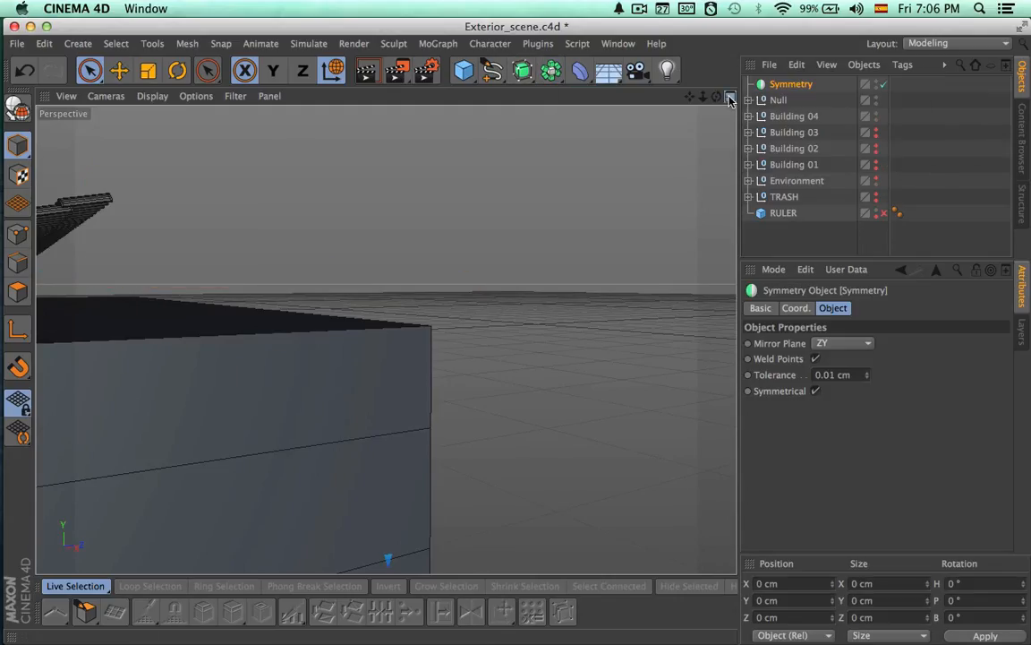
pyautogui.click(729, 99)
pyautogui.click(730, 97)
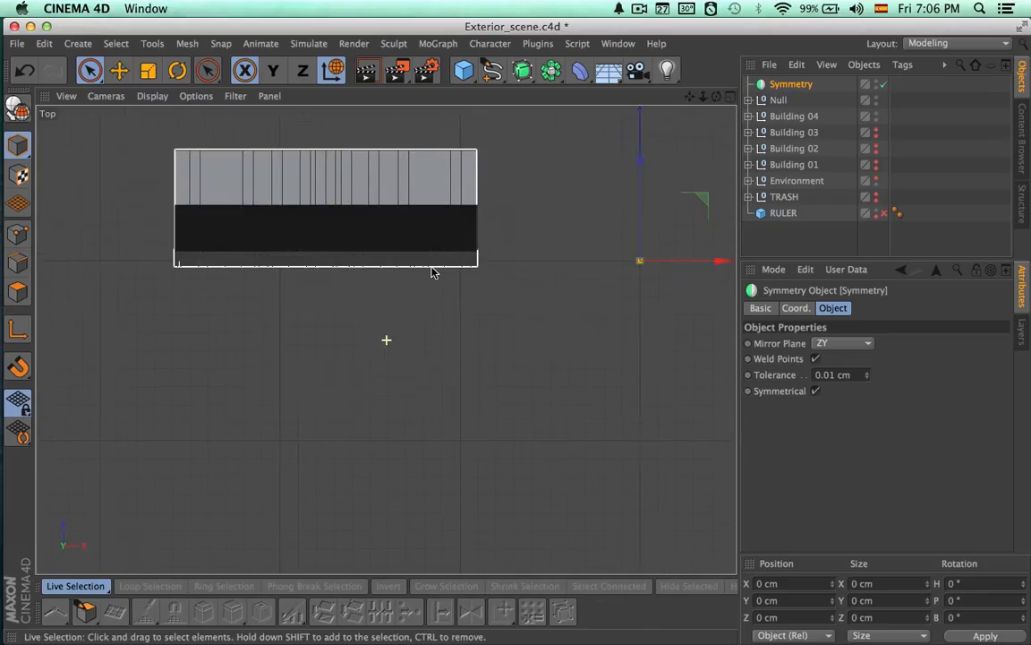
pyautogui.moveTo(644, 283); pyautogui.dragTo(313, 278)
pyautogui.moveTo(223, 223); pyautogui.dragTo(227, 169)
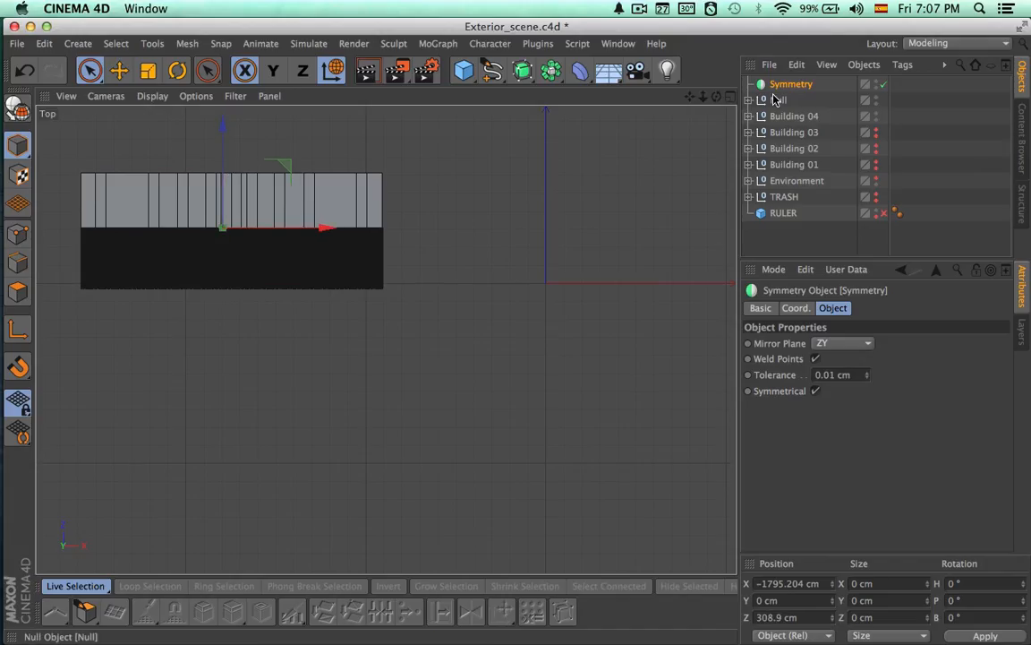
# Place the tile group inside the Symmetry object and rename the group Roof
pyautogui.moveTo(779, 101); pyautogui.dragTo(778, 87)
pyautogui.doubleClick(787, 100)
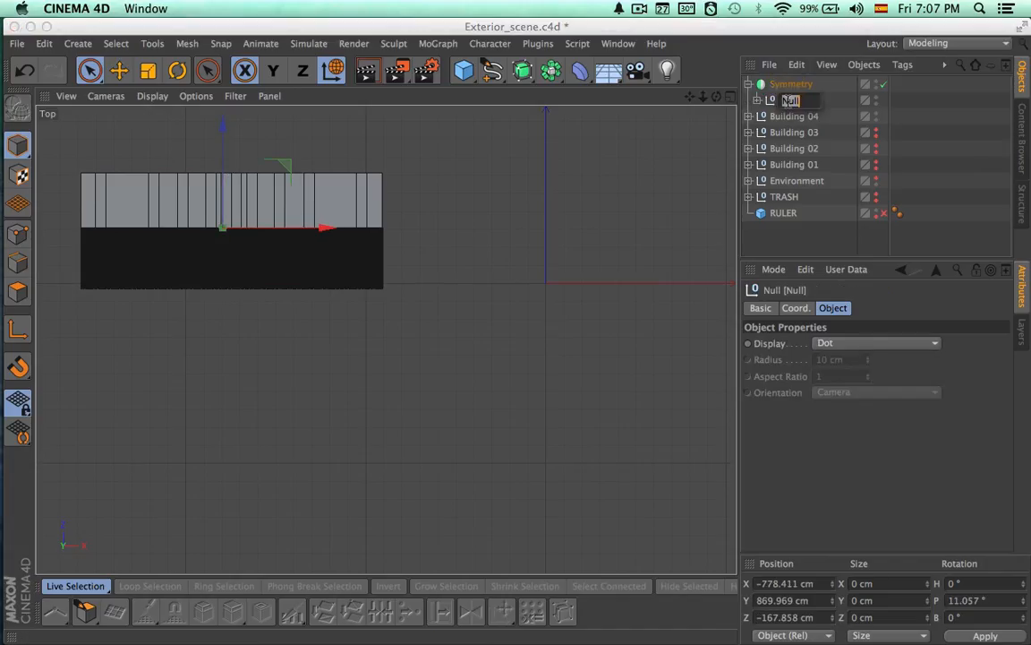
pyautogui.write('Roof')
pyautogui.press('Return')
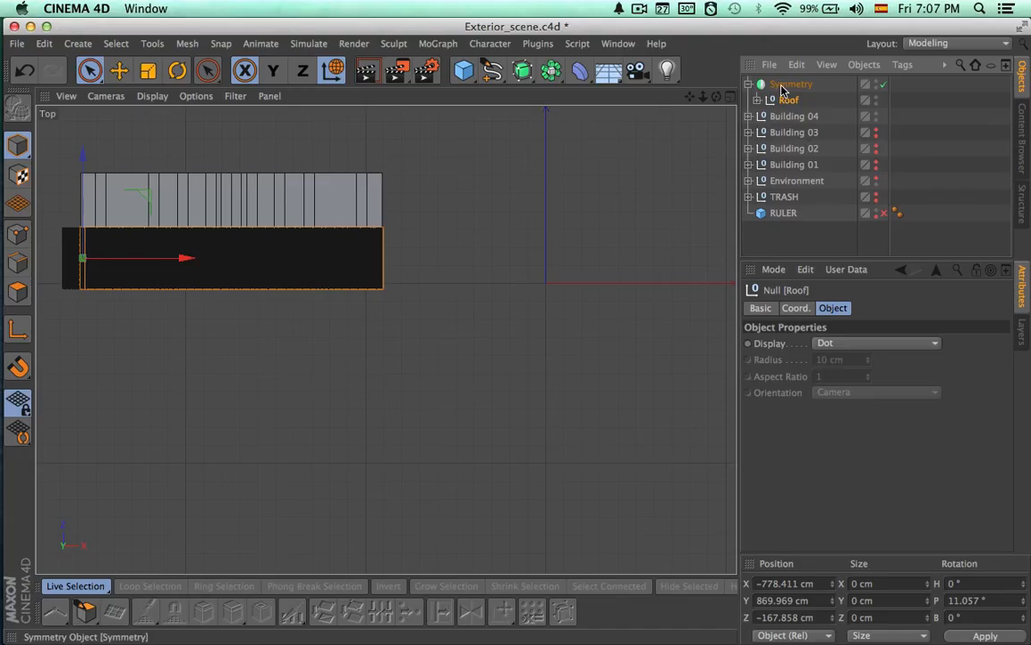
# Set the Symmetry object's mirror plane to XY so the roof slope mirrors to the rear of the building
pyautogui.click(784, 85)
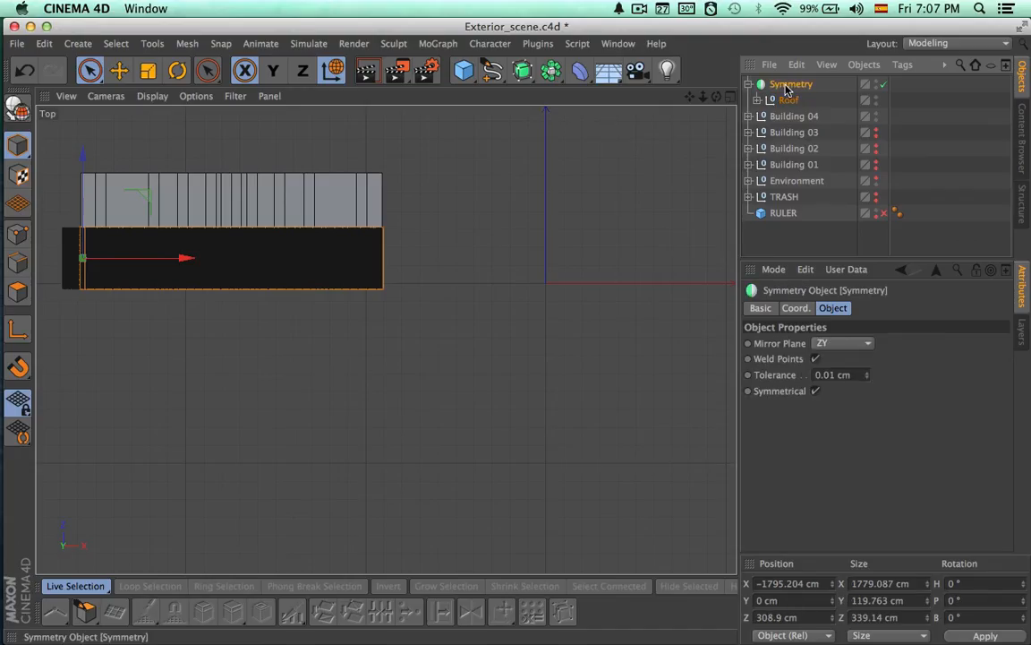
pyautogui.click(846, 343)
pyautogui.click(844, 377)
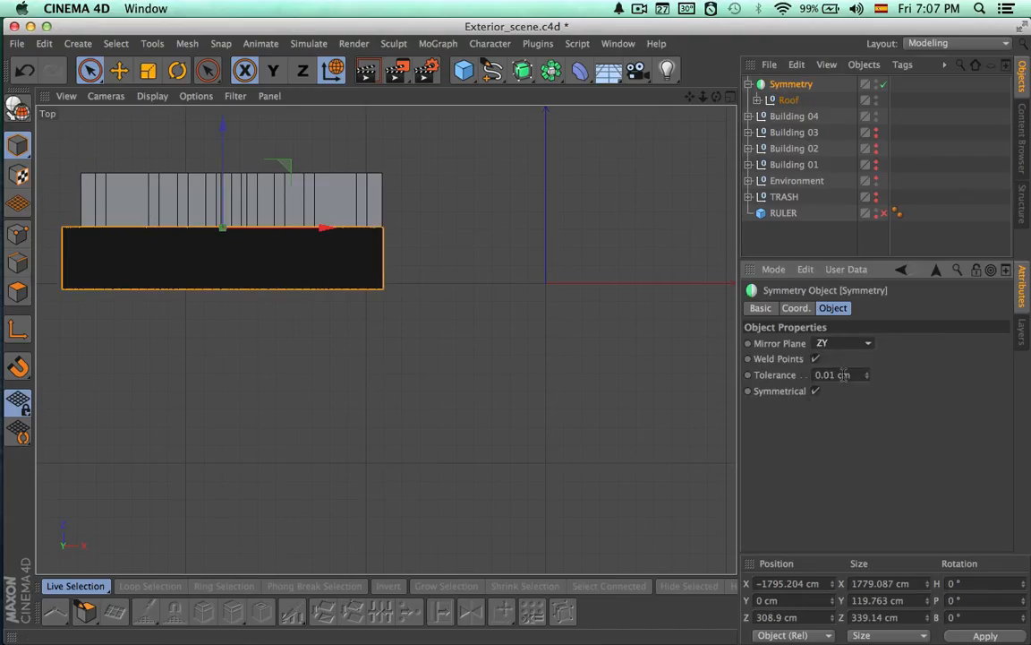
pyautogui.click(840, 393)
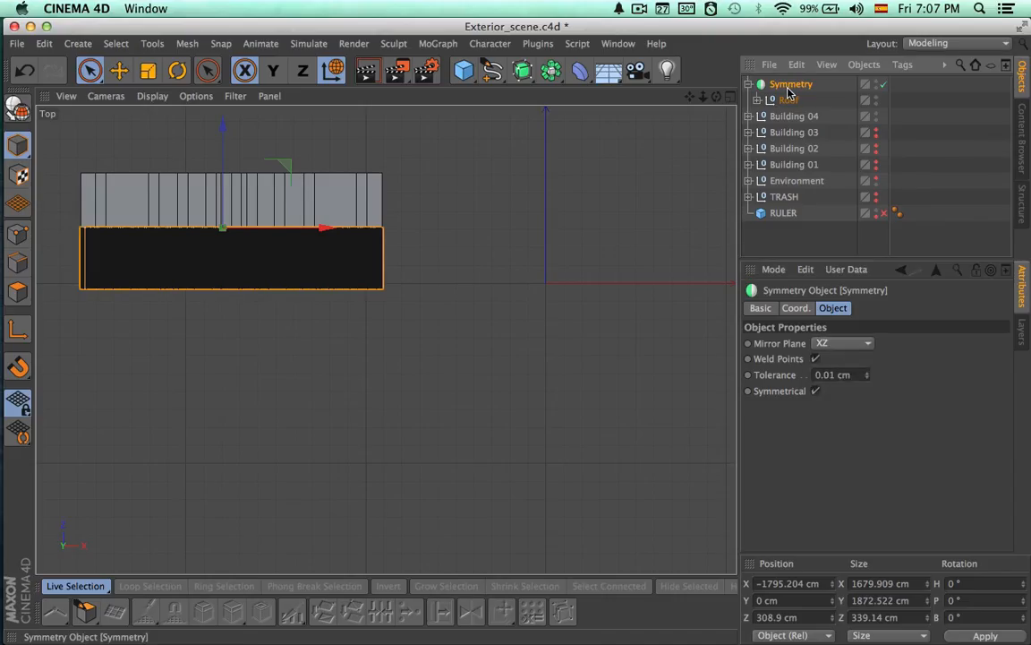
pyautogui.click(846, 344)
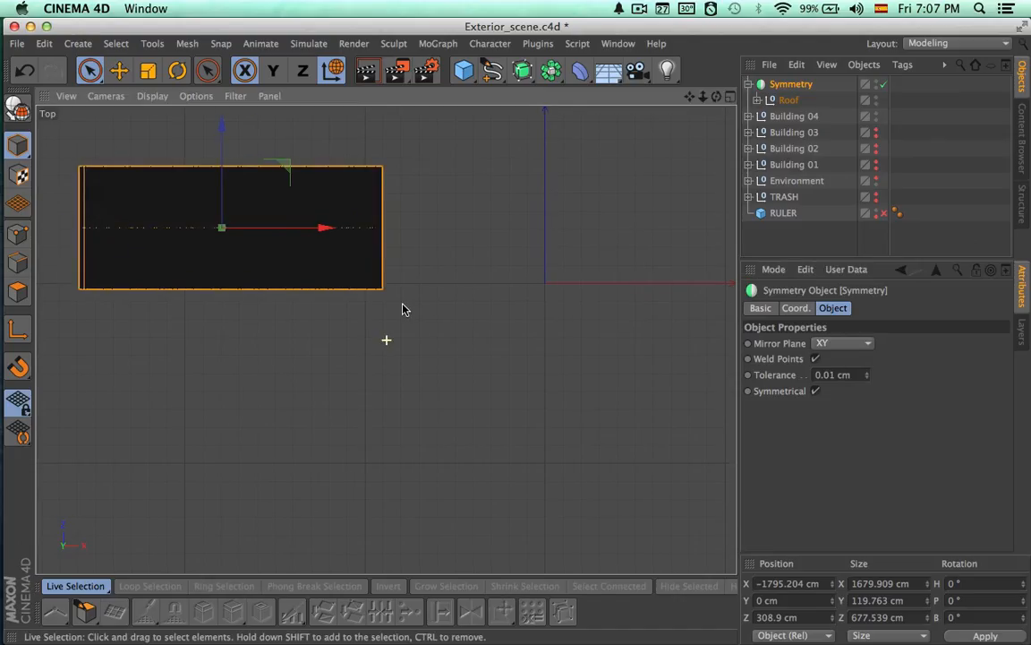
# Examine the mirrored roof's fit on the building in the top view and around the gable end in perspective
pyautogui.keyDown('alt'); pyautogui.moveTo(402, 309); pyautogui.dragTo(522, 348, button='middle'); pyautogui.keyUp('alt')
pyautogui.moveTo(381, 328)
pyautogui.keyDown('alt'); pyautogui.mouseDown(button='right')
pyautogui.moveTo(574, 328)
pyautogui.moveTo(526, 328)
pyautogui.mouseUp(button='right'); pyautogui.keyUp('alt')
pyautogui.keyDown('alt'); pyautogui.moveTo(529, 315); pyautogui.dragTo(515, 367, button='middle'); pyautogui.keyUp('alt')
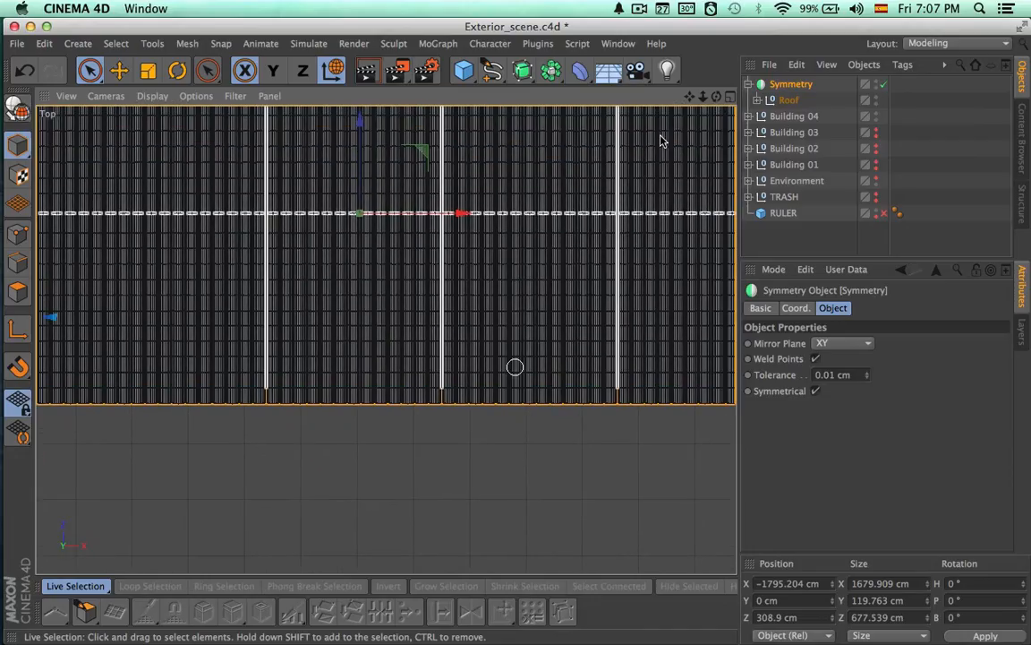
pyautogui.click(730, 97)
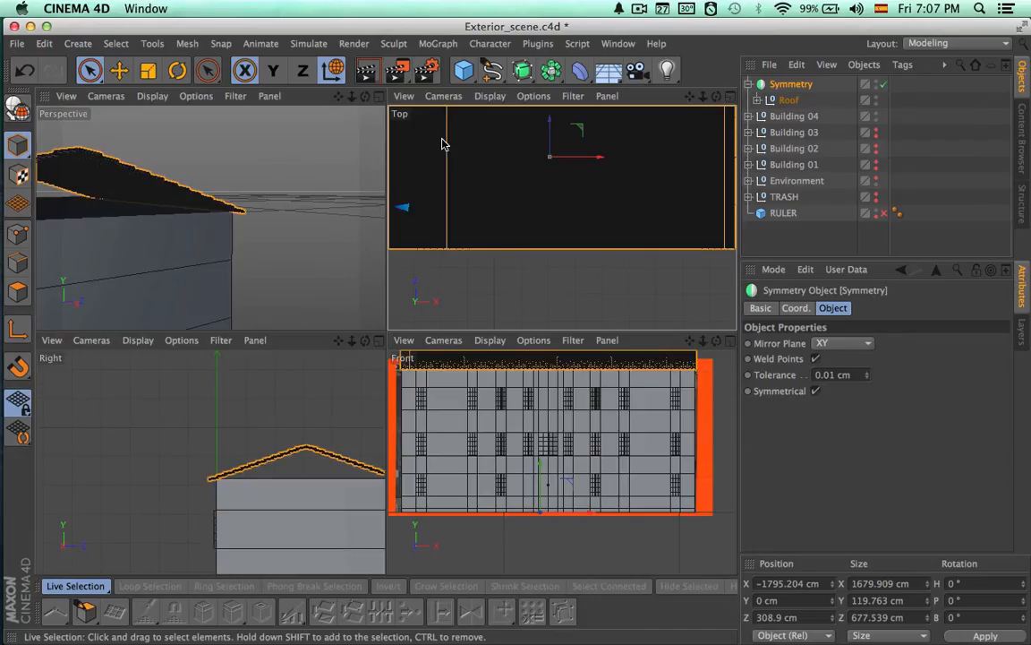
pyautogui.click(376, 98)
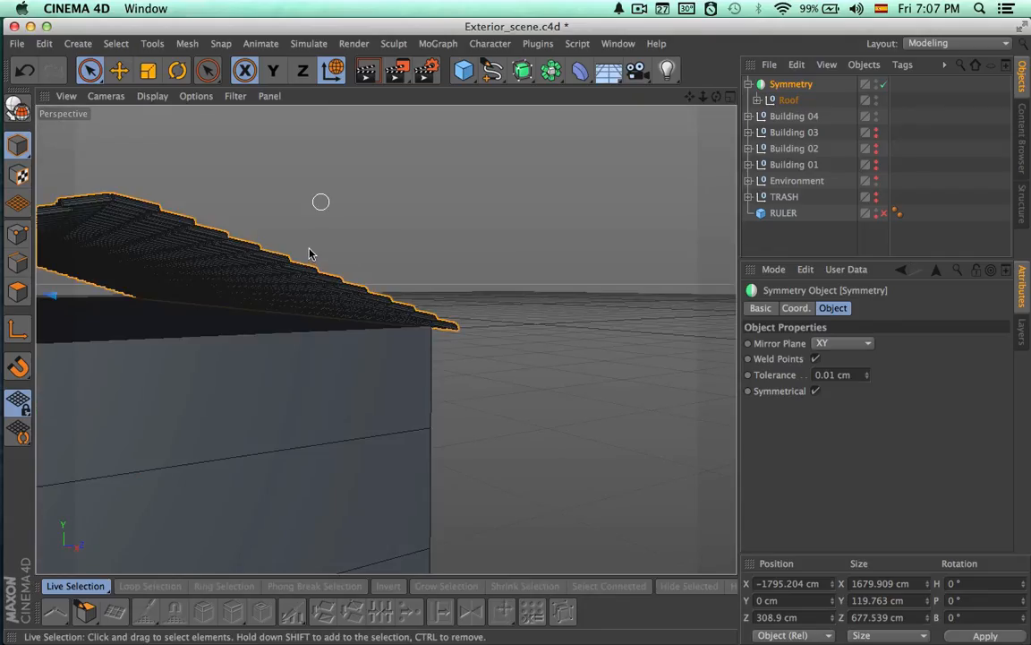
pyautogui.keyDown('alt'); pyautogui.moveTo(303, 288); pyautogui.dragTo(328, 312); pyautogui.keyUp('alt')
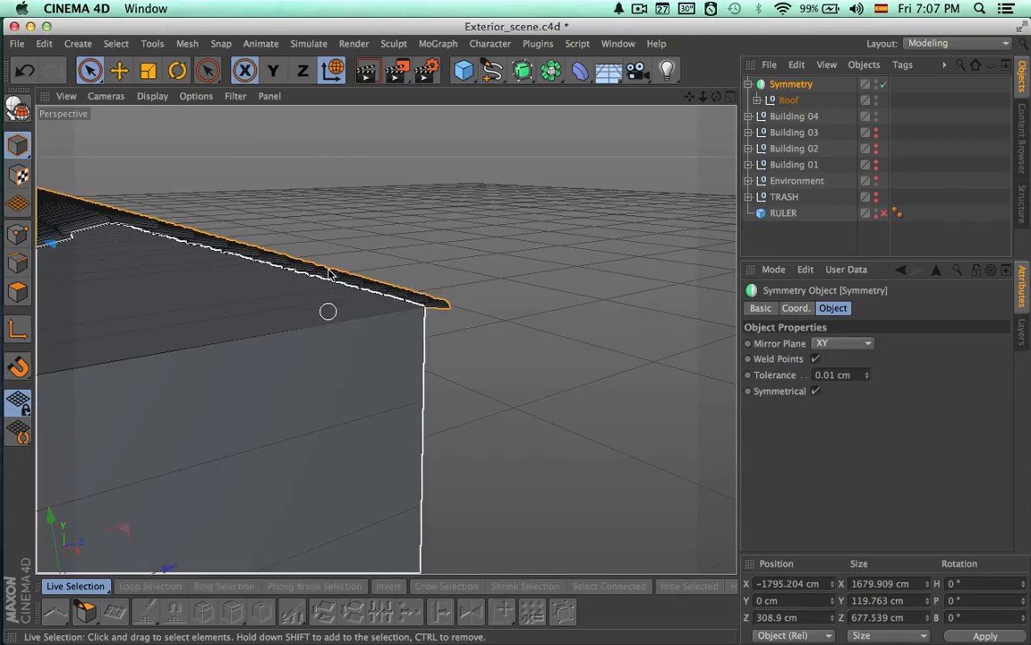
pyautogui.keyDown('alt'); pyautogui.moveTo(385, 267); pyautogui.dragTo(658, 260); pyautogui.keyUp('alt')
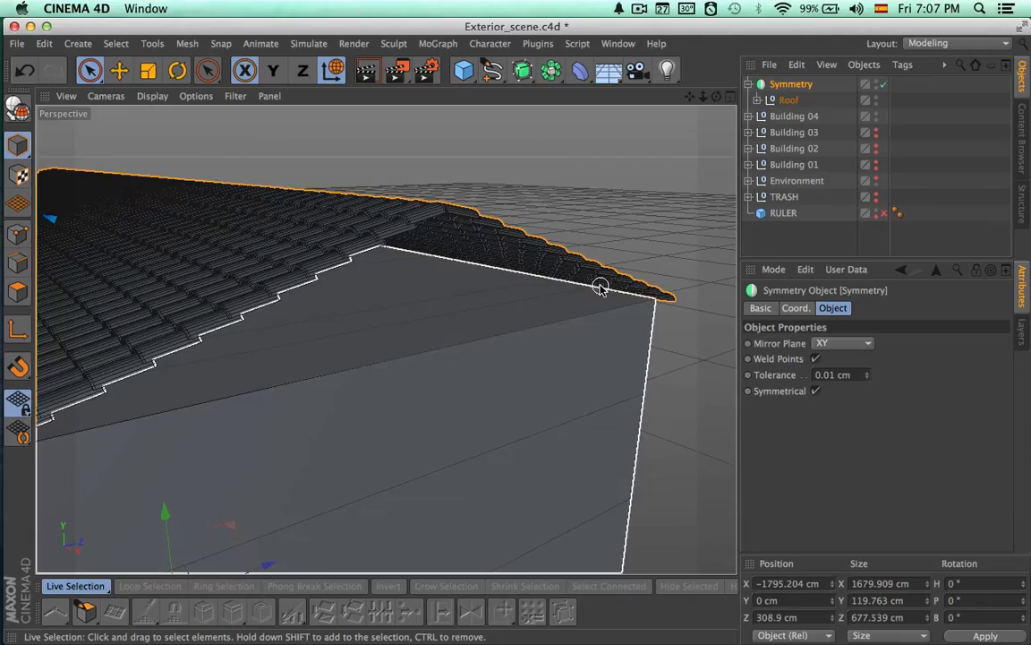
pyautogui.keyDown('alt'); pyautogui.moveTo(599, 288); pyautogui.dragTo(467, 280); pyautogui.keyUp('alt')
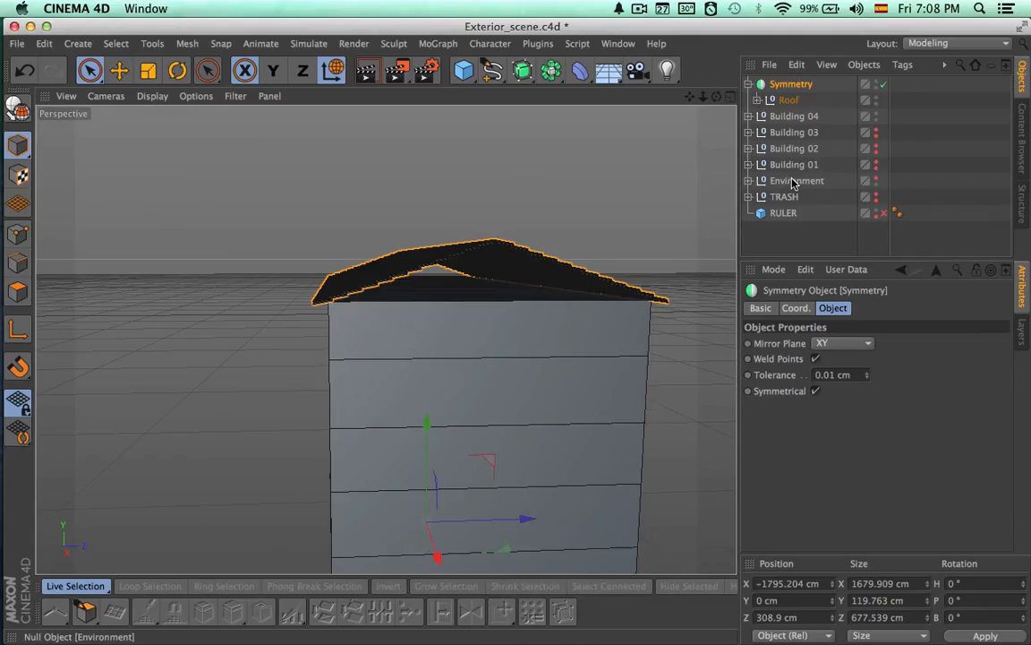
# Disable the Symmetry object and all the Roof Cloner rows to expose the building's flat top
pyautogui.click(883, 85)
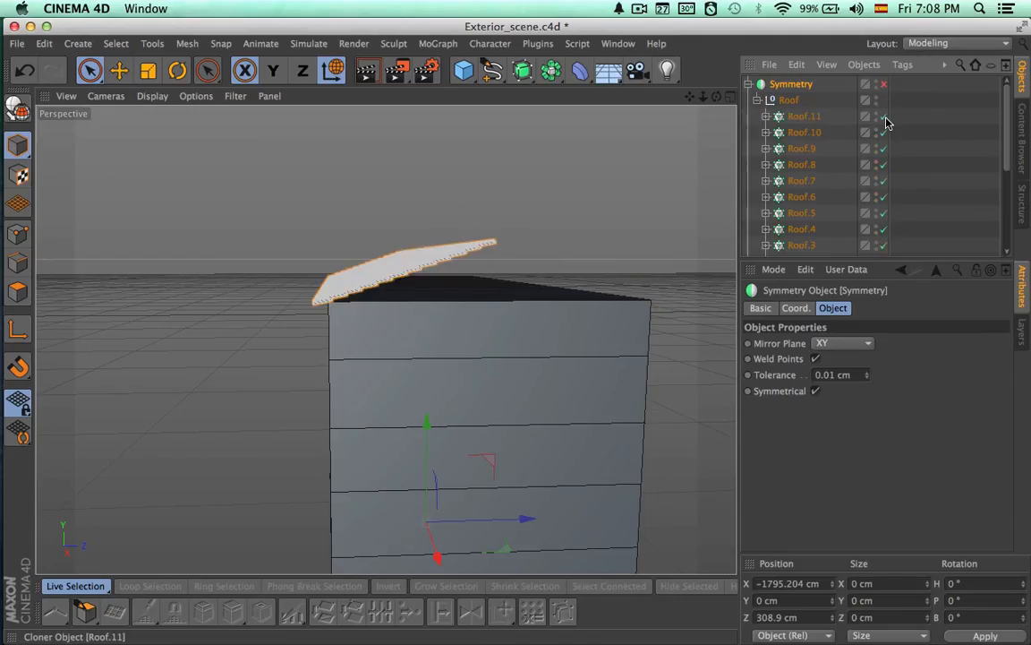
pyautogui.keyDown('alt'); pyautogui.moveTo(661, 272); pyautogui.dragTo(624, 291); pyautogui.keyUp('alt')
pyautogui.click(696, 278)
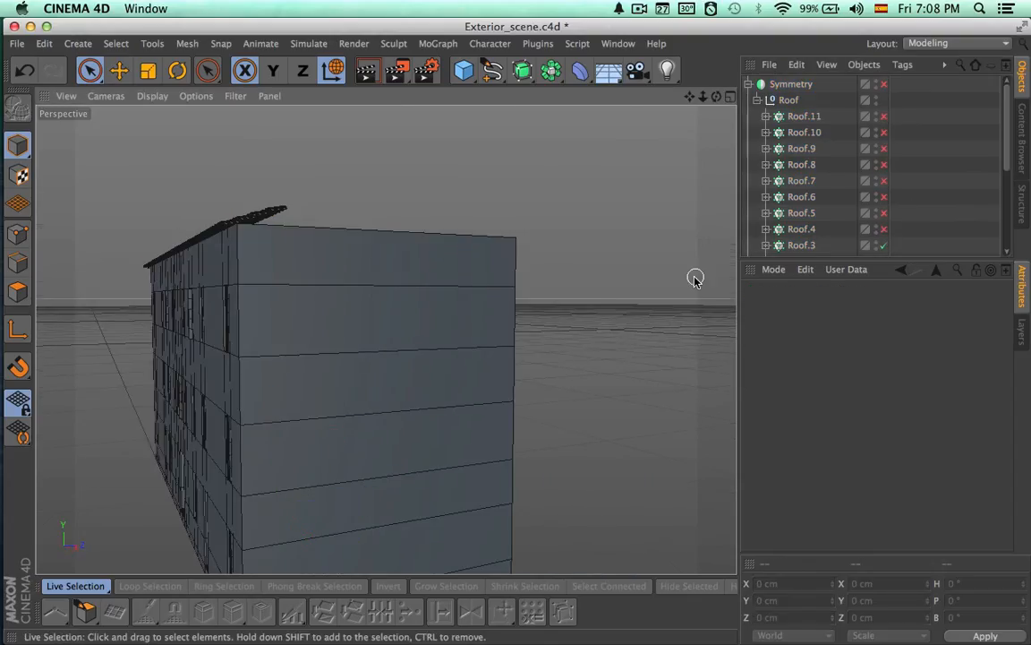
pyautogui.keyDown('alt'); pyautogui.moveTo(704, 291); pyautogui.dragTo(635, 311); pyautogui.keyUp('alt')
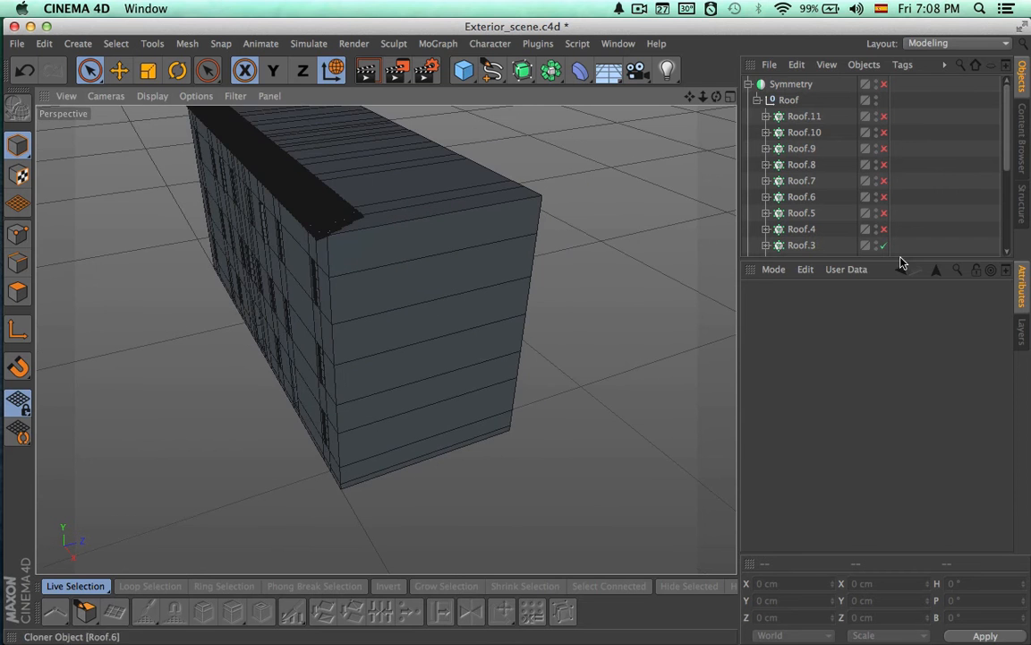
pyautogui.moveTo(876, 260); pyautogui.dragTo(875, 433)
pyautogui.keyDown('alt'); pyautogui.moveTo(723, 300); pyautogui.dragTo(760, 385); pyautogui.keyUp('alt')
pyautogui.keyDown('alt'); pyautogui.moveTo(387, 291); pyautogui.dragTo(384, 319); pyautogui.keyUp('alt')
pyautogui.keyDown('alt'); pyautogui.moveTo(357, 299); pyautogui.dragTo(430, 321, button='middle'); pyautogui.keyUp('alt')
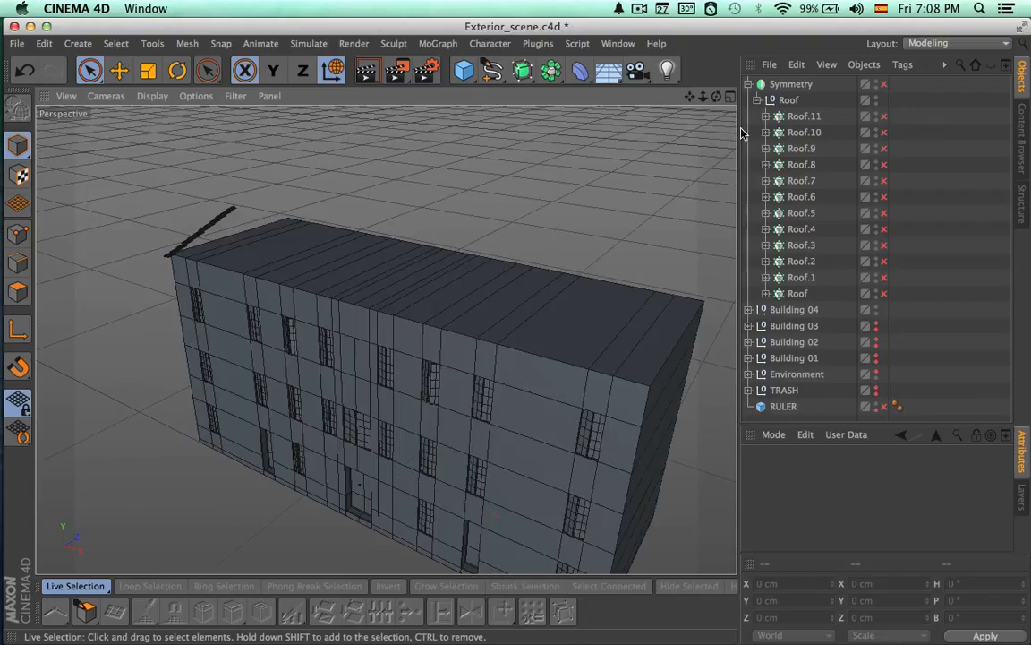
# Ring-select the edges of the Building 04 mesh that cross its end wall and top
pyautogui.click(792, 84)
pyautogui.click(790, 100)
pyautogui.keyDown('alt'); pyautogui.moveTo(633, 213); pyautogui.dragTo(497, 262); pyautogui.keyUp('alt')
pyautogui.keyDown('alt'); pyautogui.moveTo(593, 290); pyautogui.dragTo(713, 253); pyautogui.keyUp('alt')
pyautogui.click(749, 310)
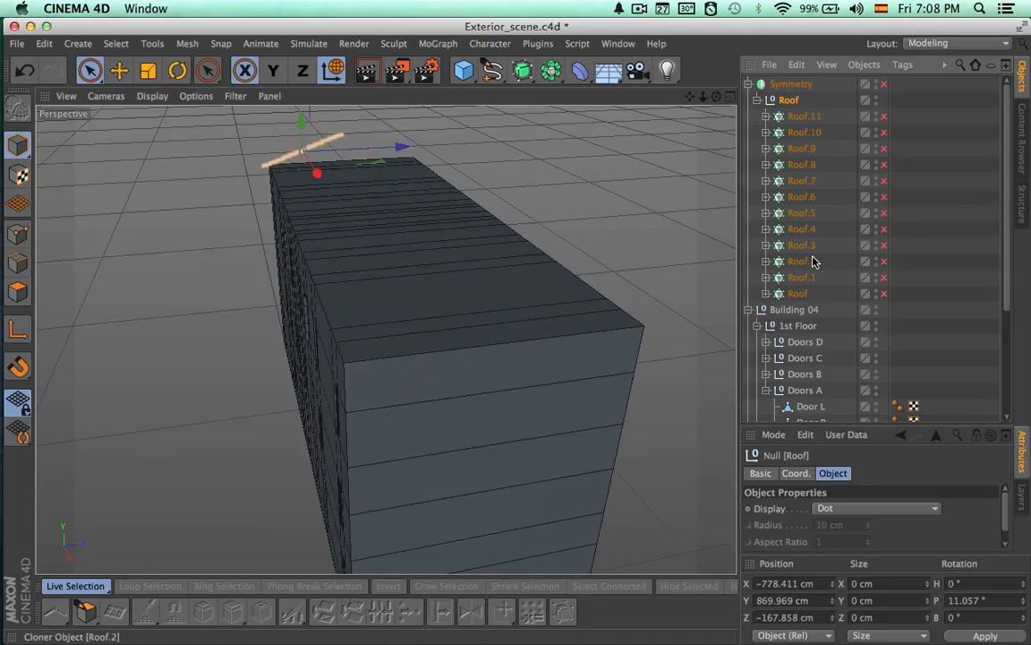
pyautogui.moveTo(1007, 299); pyautogui.dragTo(1001, 358)
pyautogui.click(767, 301)
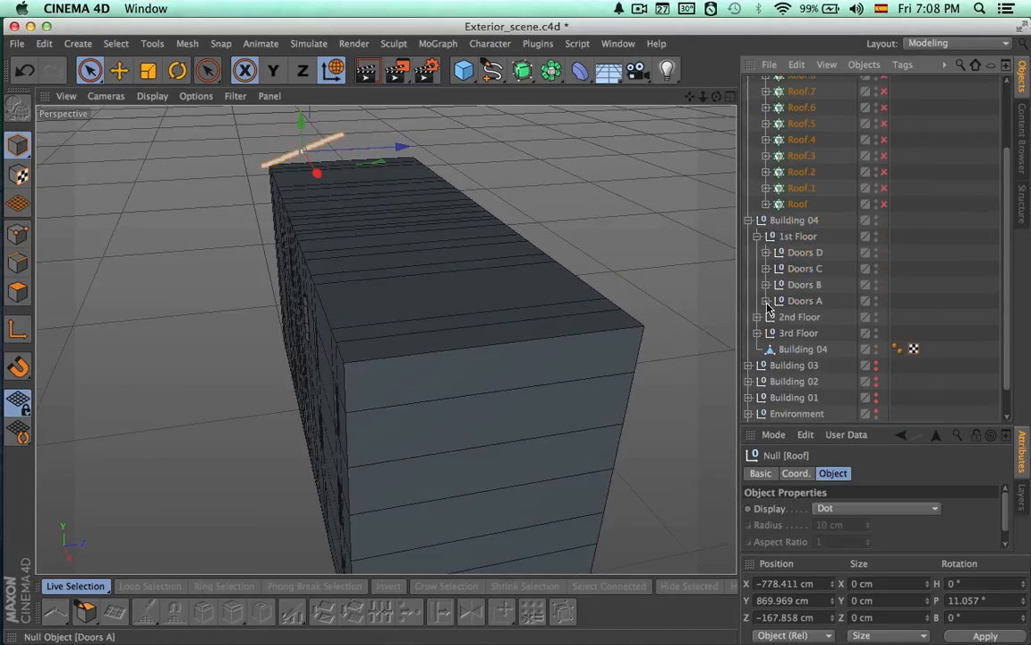
pyautogui.click(790, 351)
pyautogui.keyDown('alt'); pyautogui.moveTo(615, 367); pyautogui.dragTo(403, 362); pyautogui.keyUp('alt')
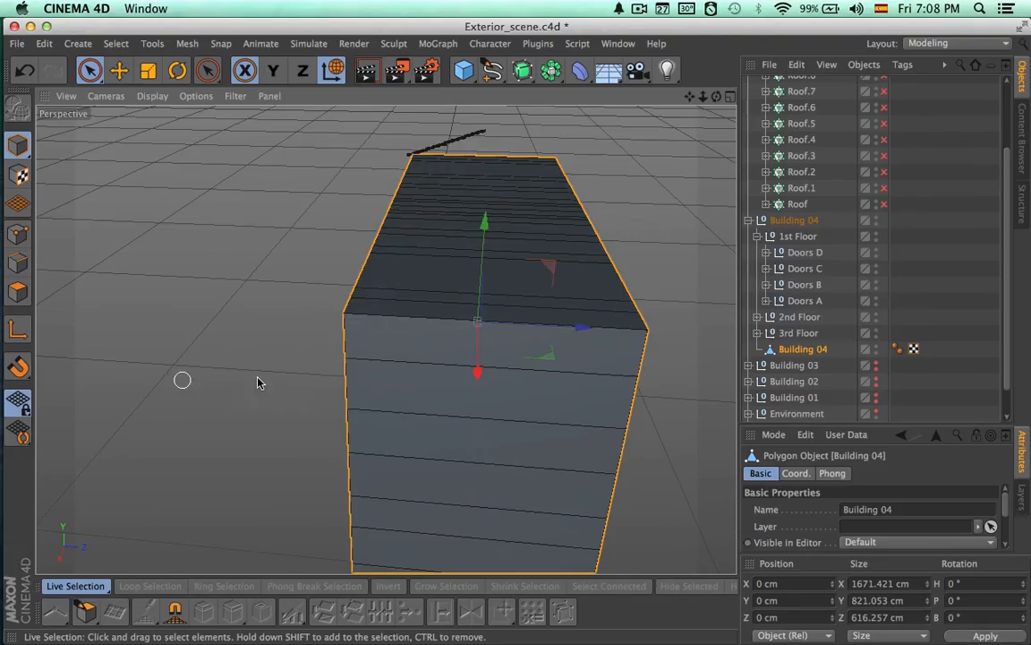
pyautogui.click(17, 263)
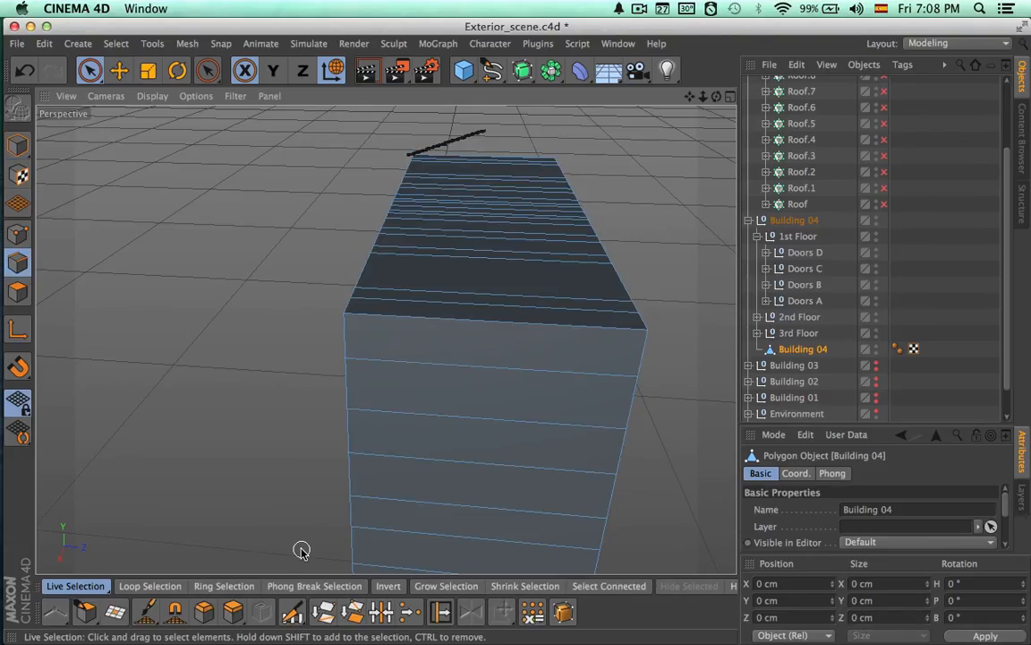
pyautogui.click(253, 584)
pyautogui.click(562, 422)
pyautogui.keyDown('alt'); pyautogui.moveTo(561, 422); pyautogui.dragTo(552, 294); pyautogui.keyUp('alt')
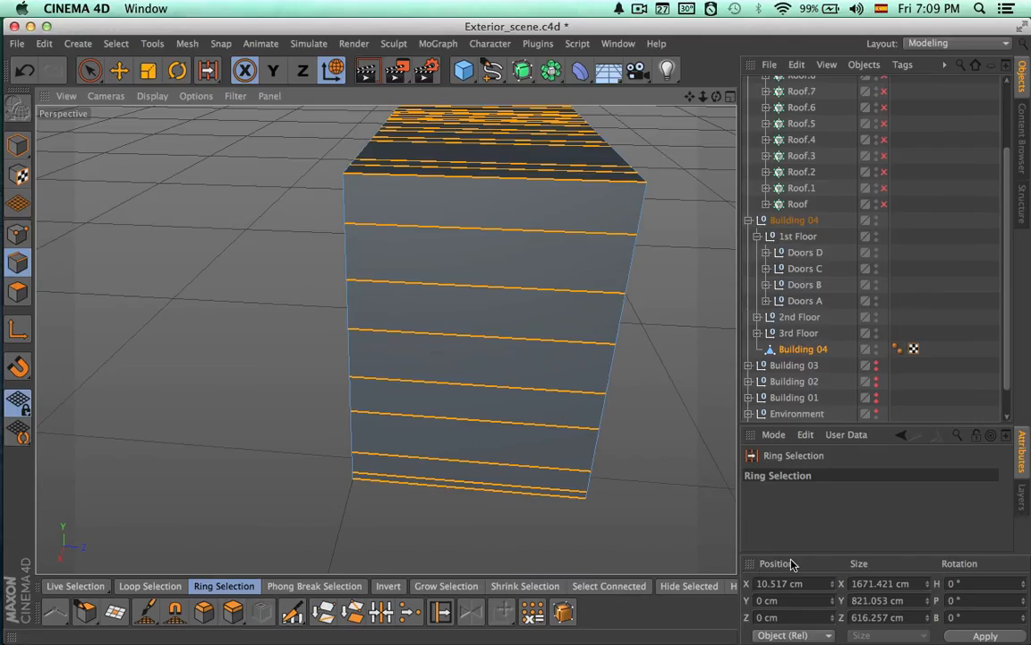
# Apply an Edge Cut with 1 subdivision at 50% offset to the selected edge ring of Building 04
pyautogui.keyDown('ctrl'); pyautogui.click(752, 570); pyautogui.keyUp('ctrl')
pyautogui.press('m')
pyautogui.press('f')
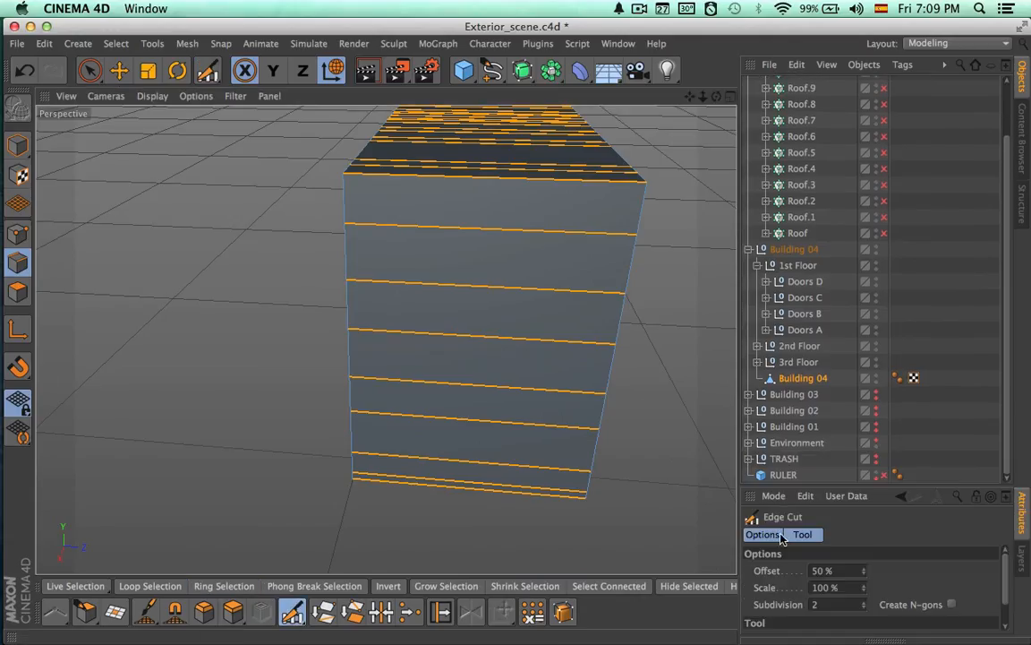
pyautogui.click(837, 485)
pyautogui.moveTo(838, 488); pyautogui.dragTo(838, 418)
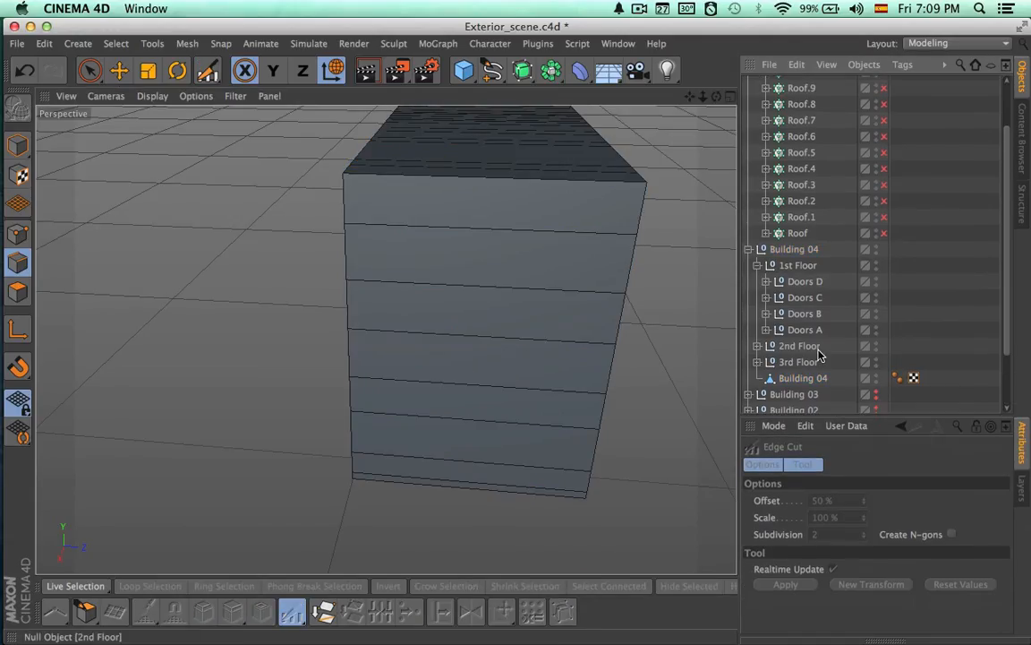
pyautogui.click(801, 378)
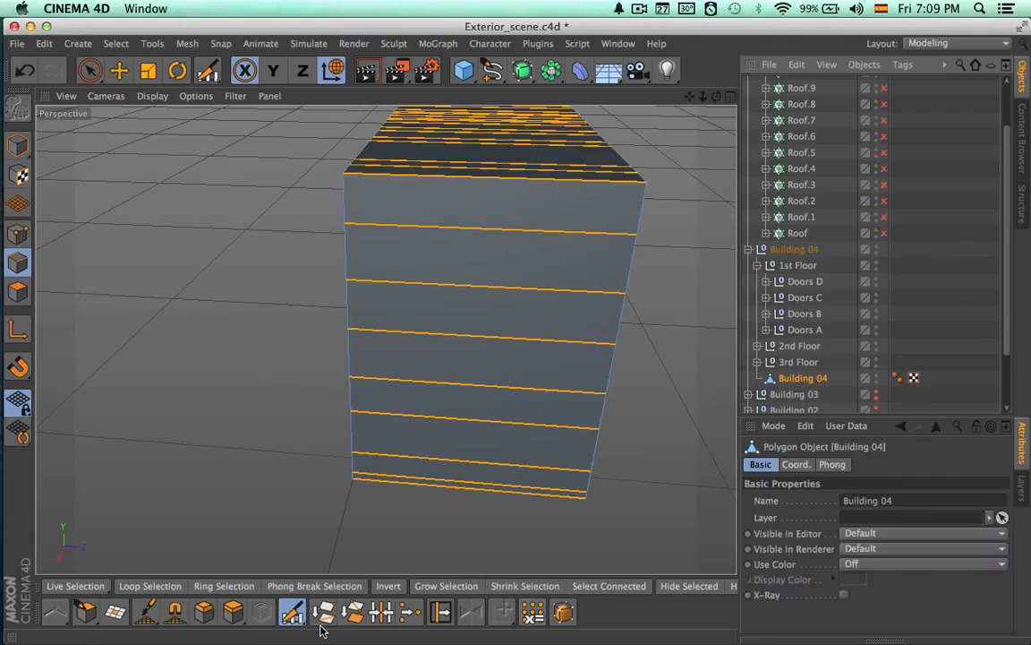
pyautogui.click(294, 613)
pyautogui.doubleClick(833, 534)
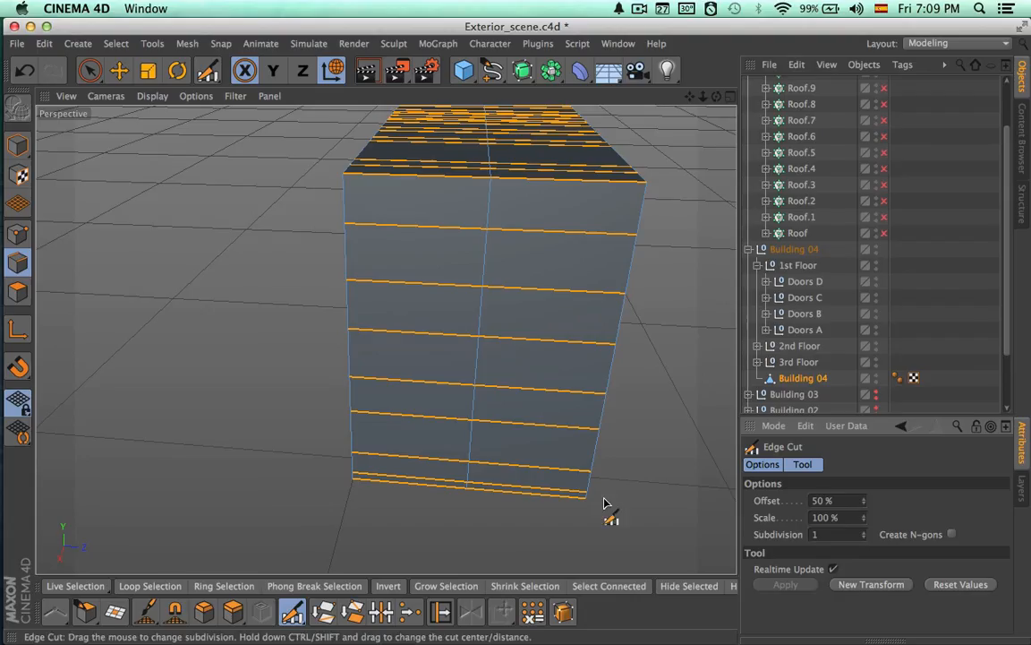
# Enable Only Select Visible Elements for Live Selection and select the new centre points along the top of Building 04
pyautogui.press('space')
pyautogui.click(18, 235)
pyautogui.keyDown('alt'); pyautogui.moveTo(459, 177); pyautogui.dragTo(460, 148); pyautogui.keyUp('alt')
pyautogui.press('space')
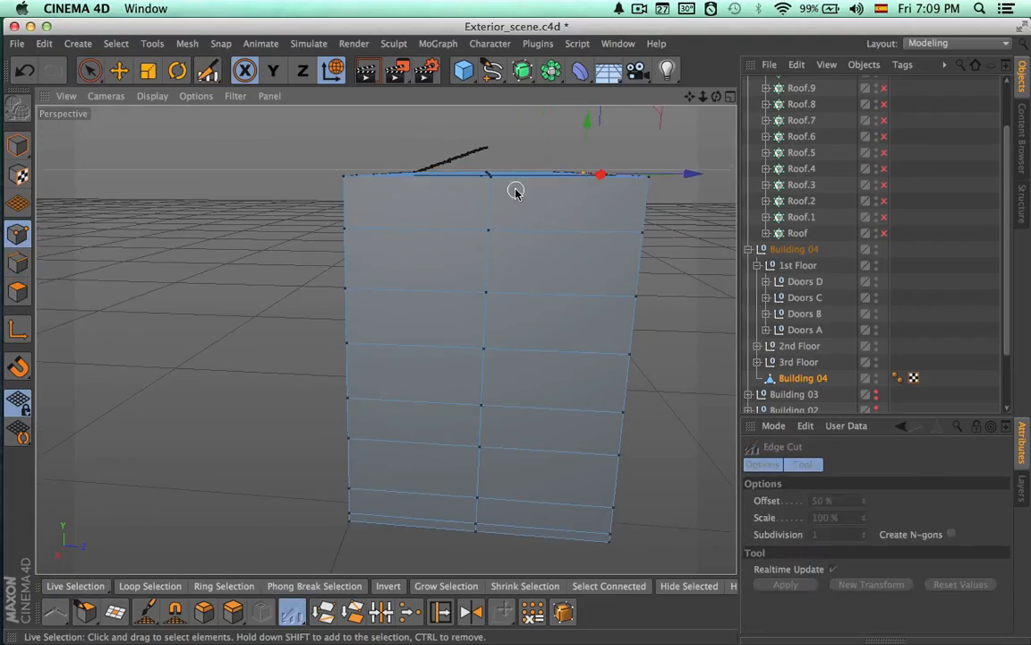
pyautogui.press('space')
pyautogui.click(902, 546)
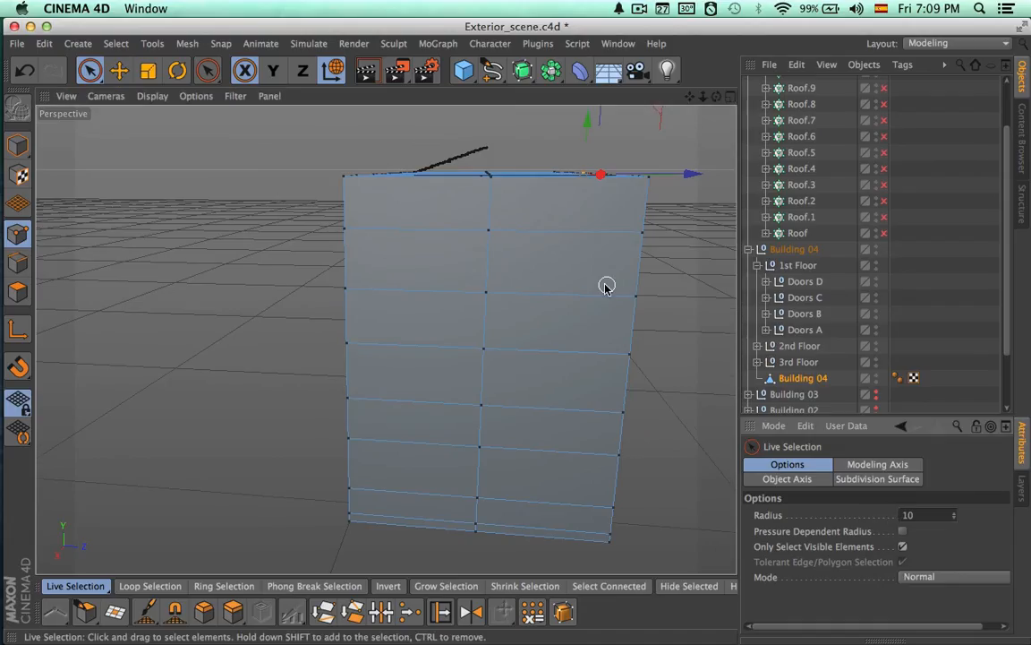
pyautogui.keyDown('alt'); pyautogui.moveTo(605, 286); pyautogui.dragTo(521, 216); pyautogui.keyUp('alt')
# Re-enable the Symmetry object and Roof Cloner rows, and raise the selected centre points along Y to meet the roof ridge
pyautogui.moveTo(884, 233); pyautogui.dragTo(885, 78)
pyautogui.scroll(4, 955, 140)
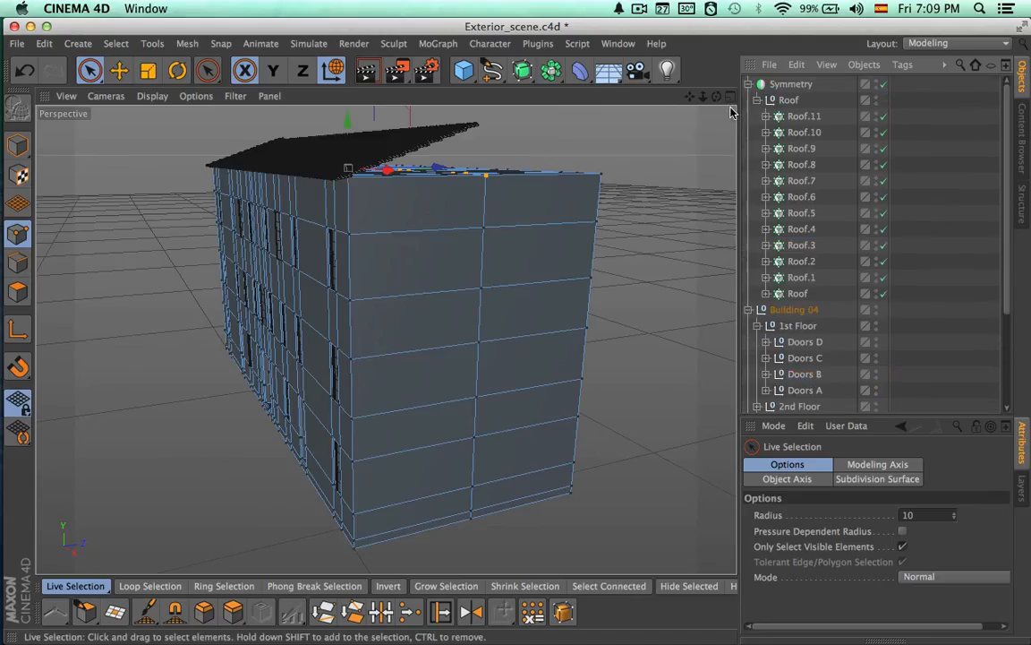
pyautogui.keyDown('alt'); pyautogui.moveTo(665, 196); pyautogui.dragTo(629, 236); pyautogui.keyUp('alt')
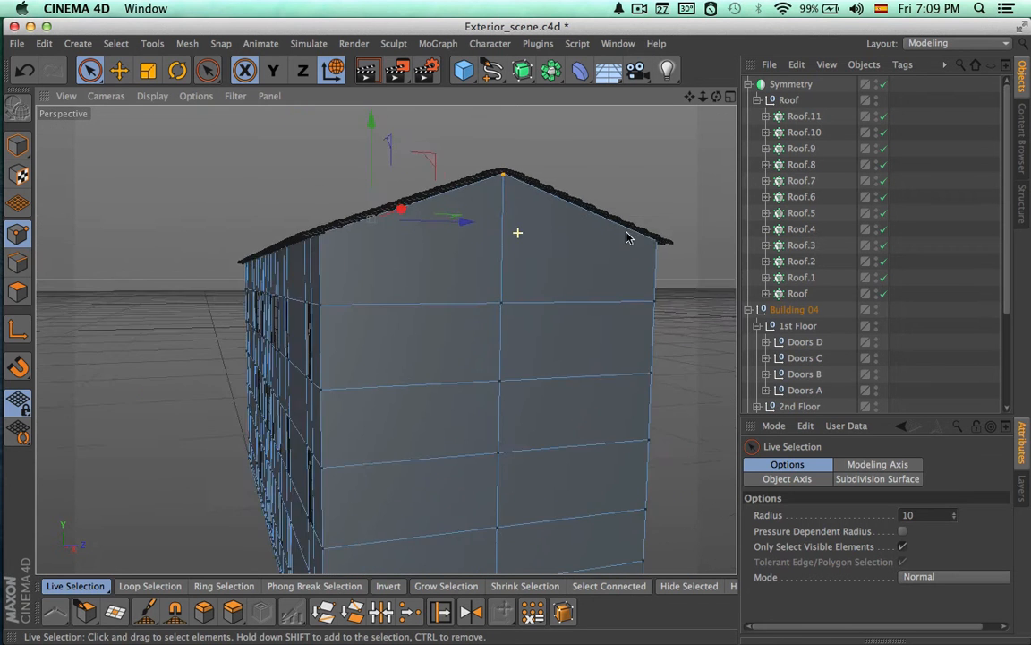
pyautogui.keyDown('alt'); pyautogui.moveTo(628, 236); pyautogui.dragTo(681, 240, button='right'); pyautogui.keyUp('alt')
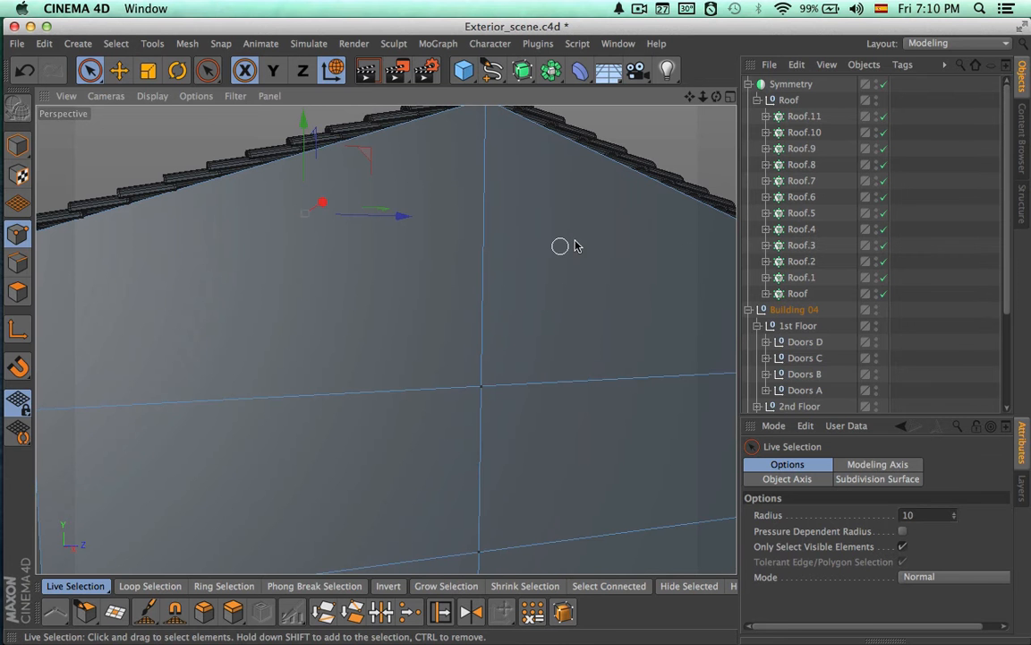
# Try hiding the tiled roof again by disabling the Symmetry object and Cloner rows, and undo the last change
pyautogui.moveTo(885, 84); pyautogui.dragTo(885, 276)
pyautogui.keyDown('alt'); pyautogui.moveTo(567, 306); pyautogui.dragTo(343, 333, button='right'); pyautogui.keyUp('alt')
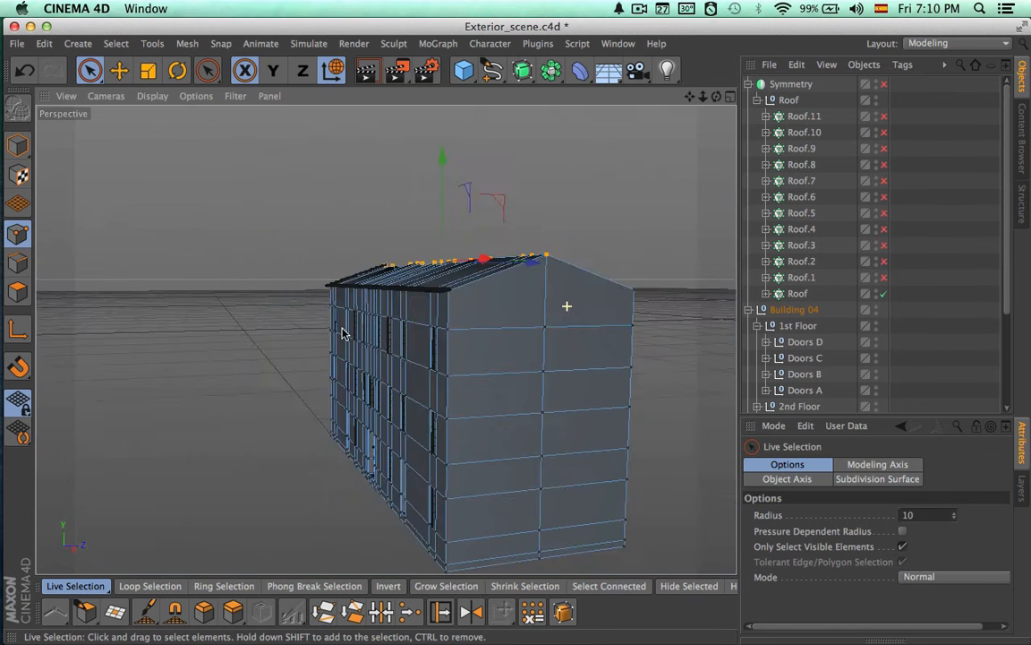
pyautogui.keyDown('alt'); pyautogui.moveTo(341, 333); pyautogui.dragTo(684, 444); pyautogui.keyUp('alt')
pyautogui.press('super+z')
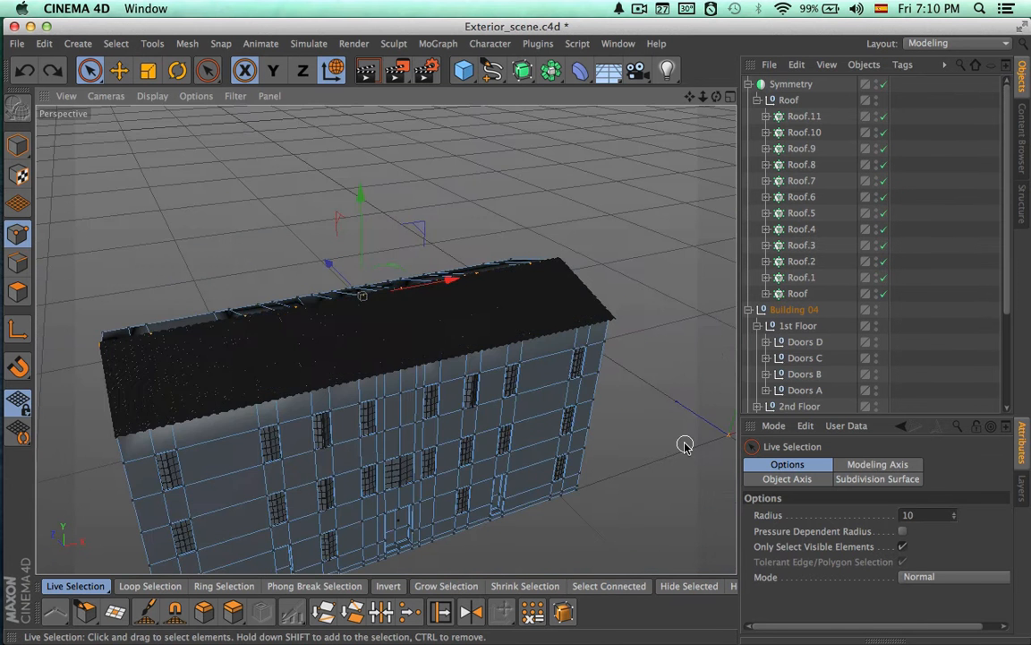
# Undo the recent changes back to before the centre points on top of Building 04 were raised
pyautogui.press('super+z')
pyautogui.press('super+z')
pyautogui.press('super+z')
pyautogui.keyDown('alt'); pyautogui.moveTo(502, 440); pyautogui.dragTo(380, 444); pyautogui.keyUp('alt')
pyautogui.keyDown('alt'); pyautogui.moveTo(517, 363); pyautogui.dragTo(465, 359); pyautogui.keyUp('alt')
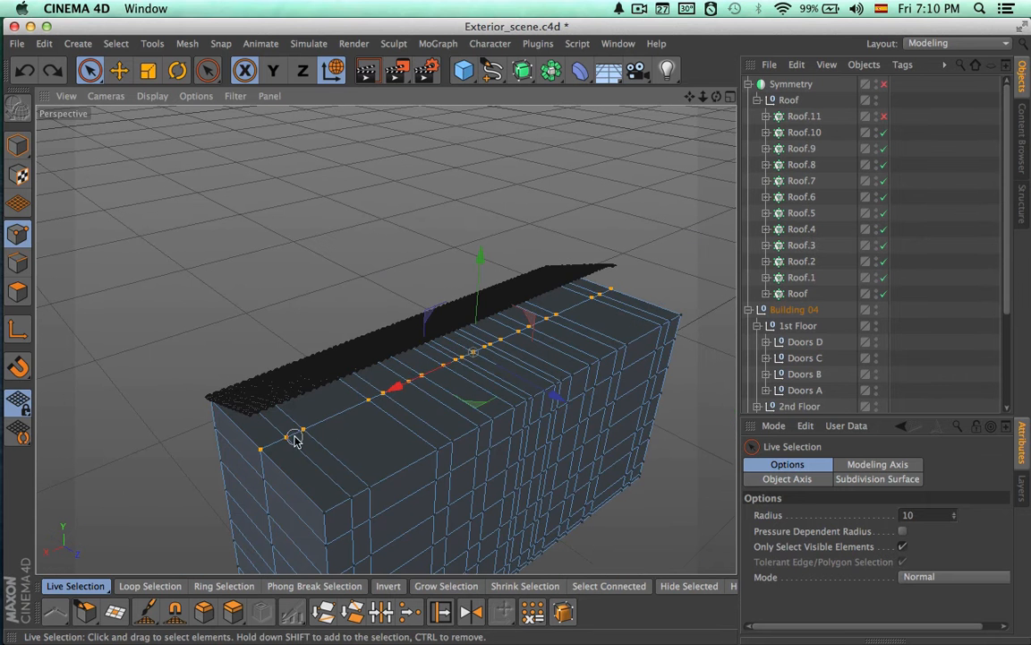
# Raise the selected centre points along Y to meet the tiled slope's ridge, and re-enable the Symmetry object and Roof.11 Cloner
pyautogui.moveTo(482, 266); pyautogui.dragTo(484, 232)
pyautogui.keyDown('alt'); pyautogui.moveTo(582, 354); pyautogui.dragTo(488, 297); pyautogui.keyUp('alt')
pyautogui.keyDown('alt'); pyautogui.moveTo(387, 339); pyautogui.dragTo(543, 267, button='right'); pyautogui.keyUp('alt')
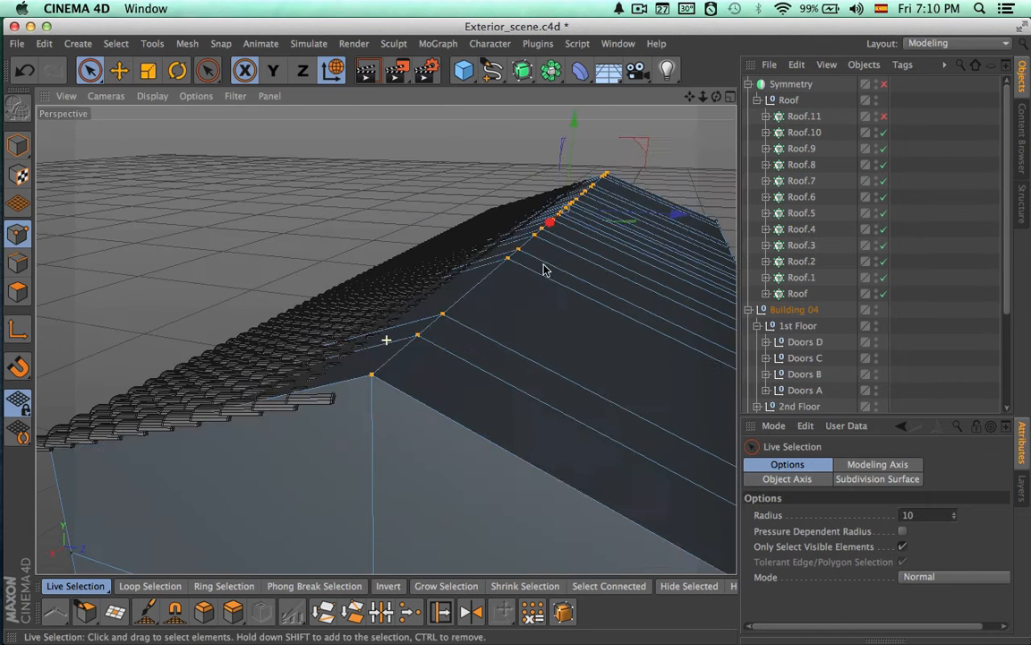
pyautogui.moveTo(575, 153); pyautogui.dragTo(574, 144)
pyautogui.keyDown('alt'); pyautogui.moveTo(504, 270); pyautogui.dragTo(554, 190); pyautogui.keyUp('alt')
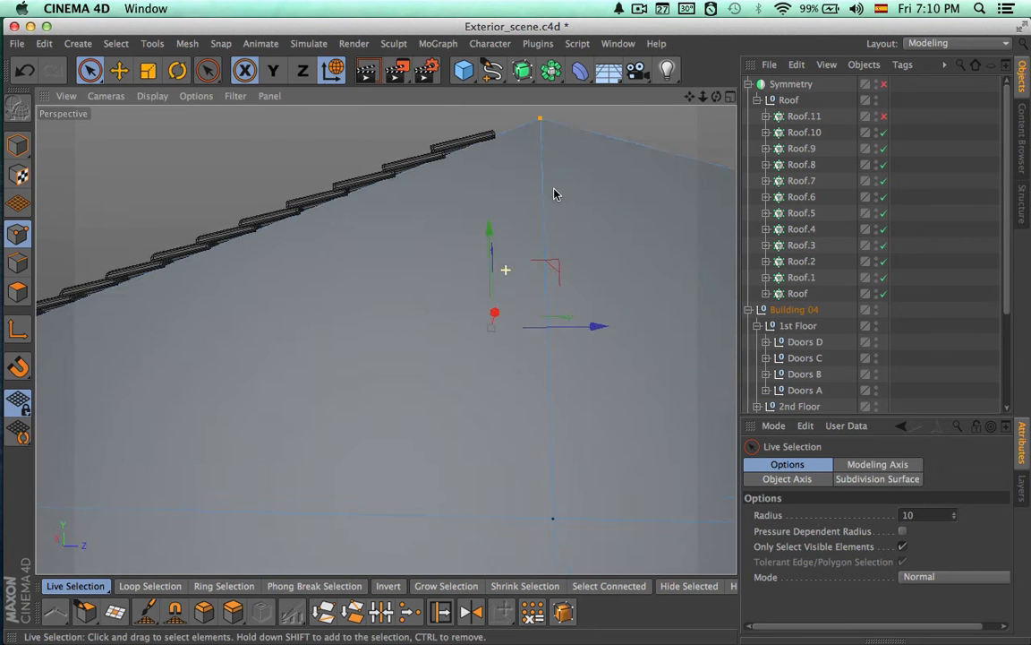
pyautogui.keyDown('alt'); pyautogui.moveTo(507, 224); pyautogui.dragTo(507, 294, button='right'); pyautogui.keyUp('alt')
pyautogui.keyDown('alt'); pyautogui.moveTo(508, 298); pyautogui.dragTo(566, 310); pyautogui.keyUp('alt')
pyautogui.click(885, 116)
pyautogui.click(885, 86)
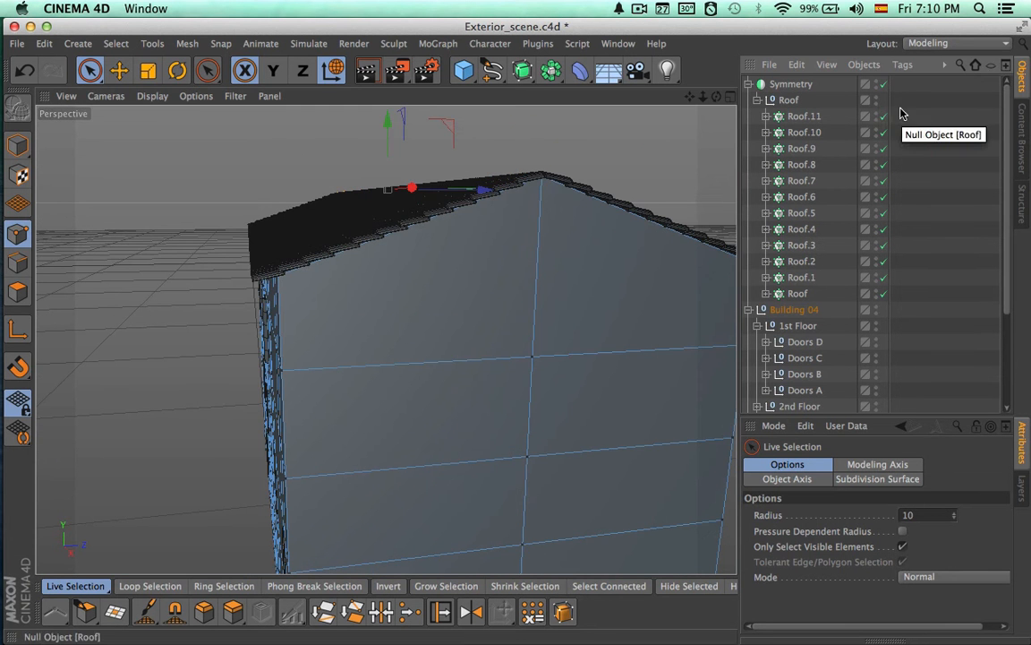
# Disable the Symmetry object and Cloners Roof.11 to Roof.1 to inspect the gabled building mesh
pyautogui.moveTo(885, 85); pyautogui.dragTo(884, 279)
pyautogui.keyDown('alt'); pyautogui.moveTo(552, 318); pyautogui.dragTo(619, 303); pyautogui.keyUp('alt')
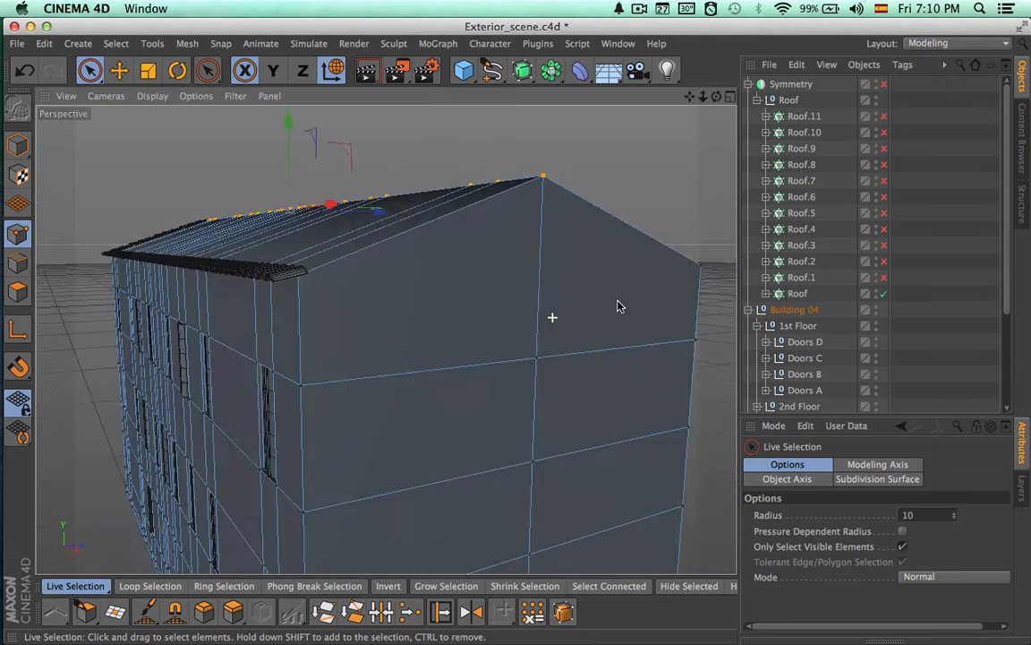
pyautogui.keyDown('alt'); pyautogui.moveTo(619, 303); pyautogui.dragTo(490, 289, button='right'); pyautogui.keyUp('alt')
pyautogui.keyDown('alt'); pyautogui.moveTo(491, 289); pyautogui.dragTo(598, 363); pyautogui.keyUp('alt')
pyautogui.keyDown('alt'); pyautogui.moveTo(598, 364); pyautogui.dragTo(575, 368, button='right'); pyautogui.keyUp('alt')
pyautogui.keyDown('alt'); pyautogui.moveTo(576, 368); pyautogui.dragTo(629, 373); pyautogui.keyUp('alt')
# Clear the selection, re-enable Cloners Roof.11 to Roof.1, and hide the Roof null in the viewport only
pyautogui.press('space')
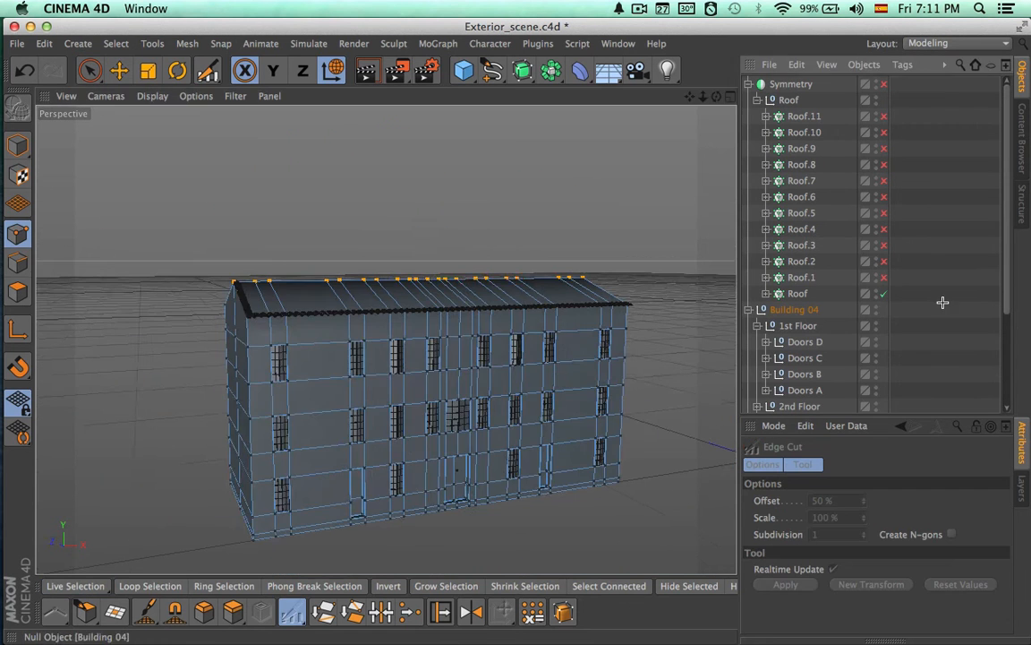
pyautogui.click(942, 303)
pyautogui.moveTo(884, 116); pyautogui.dragTo(883, 279)
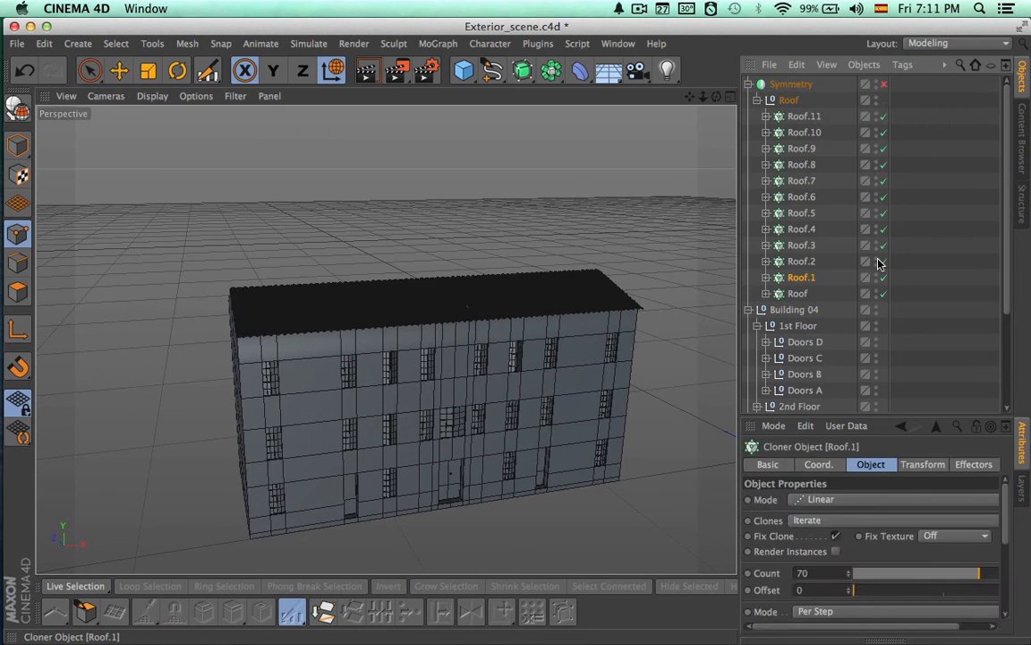
pyautogui.click(788, 101)
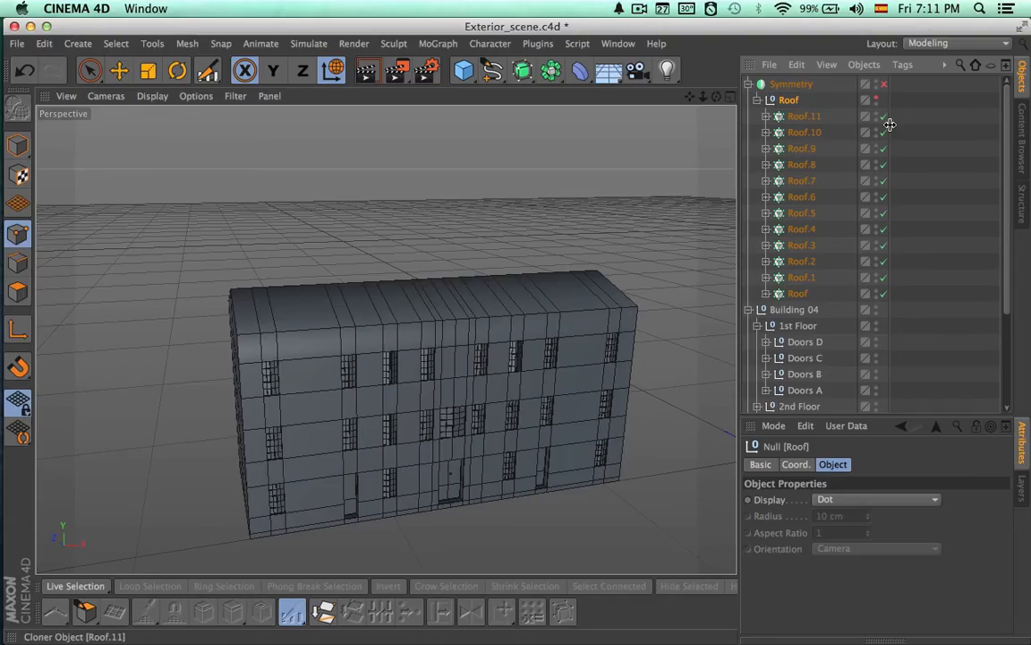
# Render the viewport with the building's front facade and tiled slope in view
pyautogui.press('space')
pyautogui.keyDown('alt'); pyautogui.moveTo(512, 339); pyautogui.dragTo(543, 362); pyautogui.keyUp('alt')
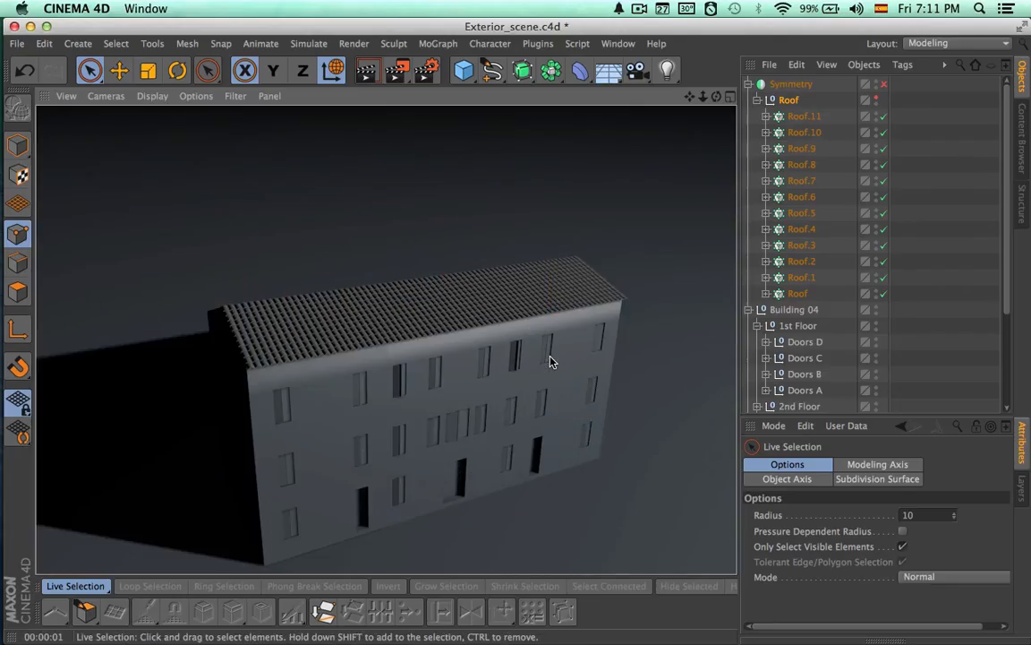
pyautogui.keyDown('alt'); pyautogui.moveTo(624, 391); pyautogui.dragTo(336, 405); pyautogui.keyUp('alt')
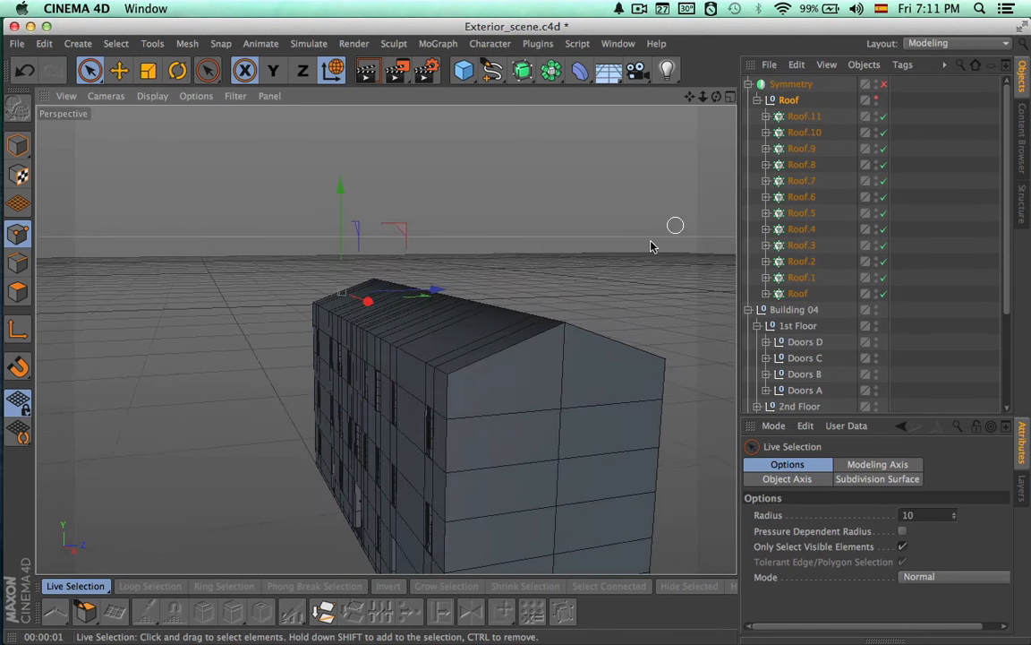
# Render the gable end of the building, enable the Symmetry object, and render it again
pyautogui.keyDown('alt'); pyautogui.moveTo(651, 246); pyautogui.dragTo(660, 250); pyautogui.keyUp('alt')
pyautogui.hotkey('ctrl', 'r')
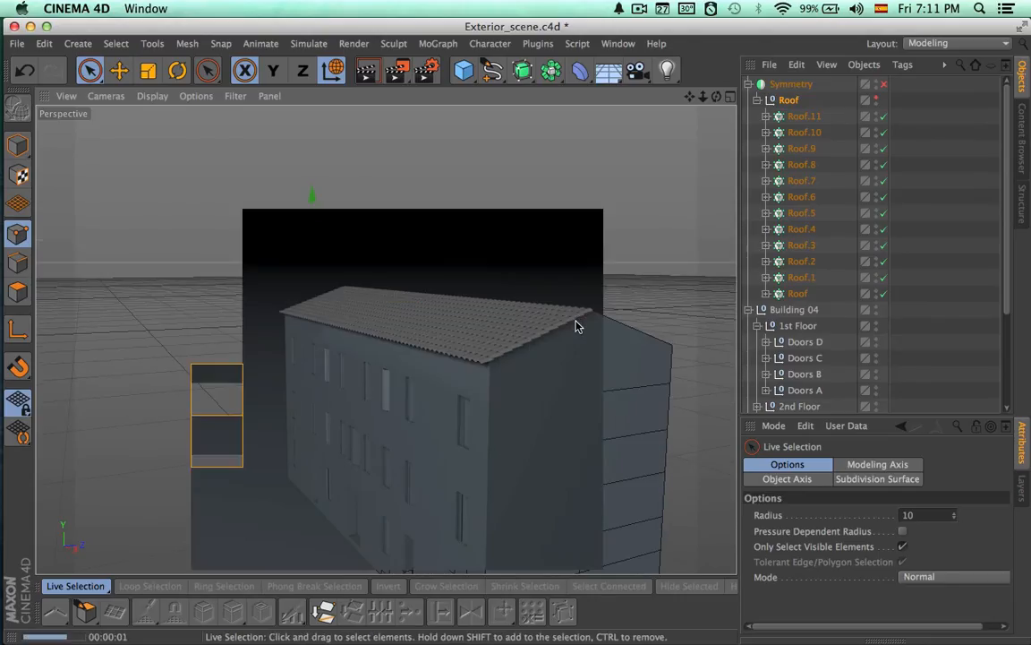
pyautogui.click(883, 85)
pyautogui.hotkey('ctrl', 'r')
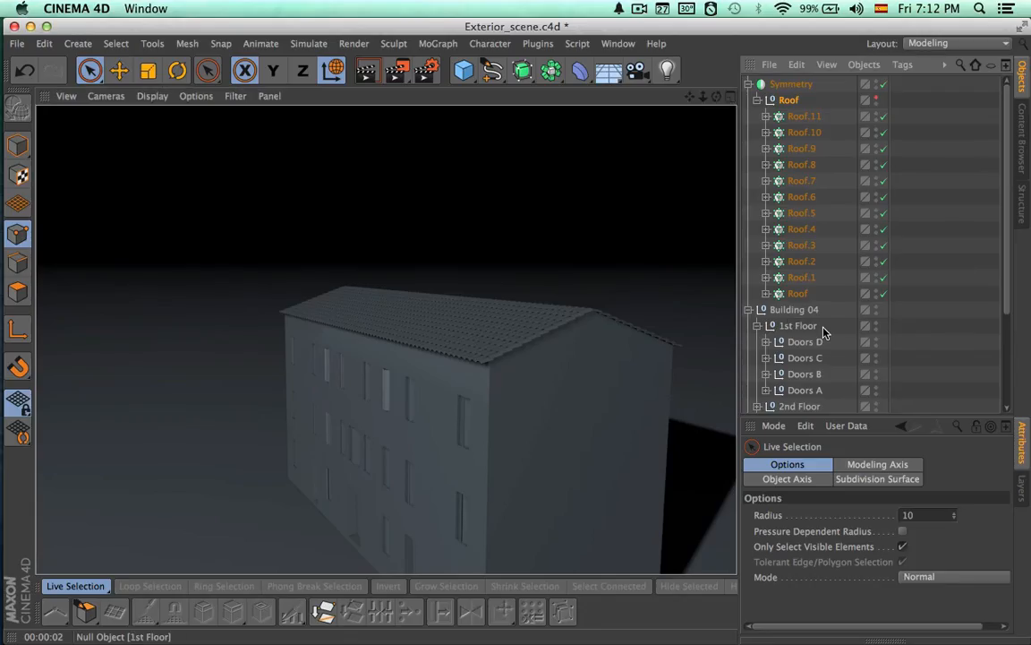
# Rename the Symmetry object as ROOF and place it inside the Building 04 null above 1st Floor
pyautogui.click(758, 100)
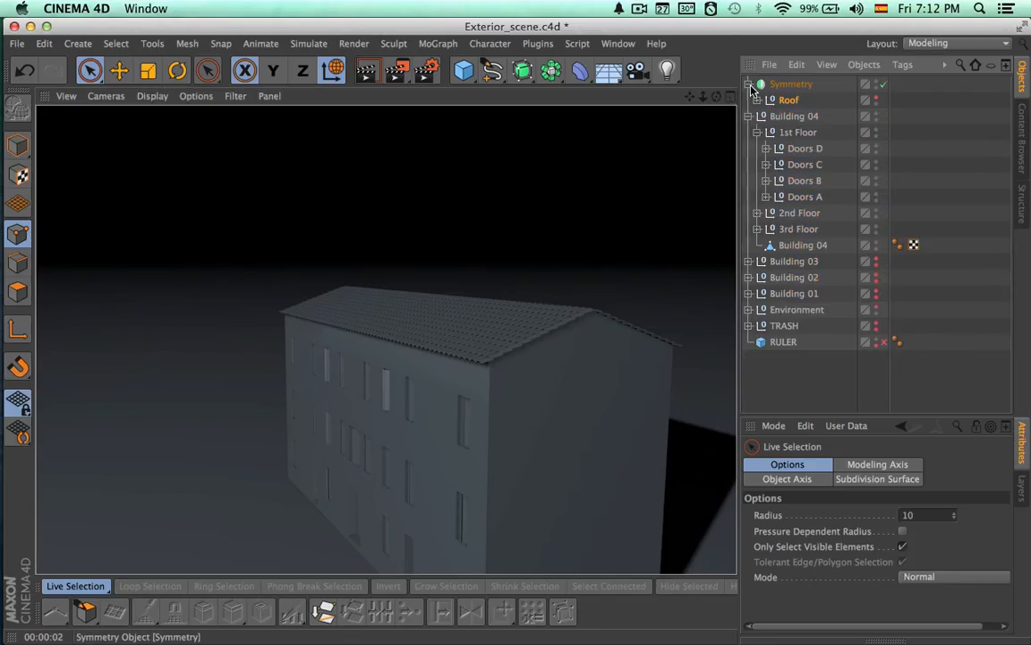
pyautogui.click(749, 85)
pyautogui.doubleClick(792, 85)
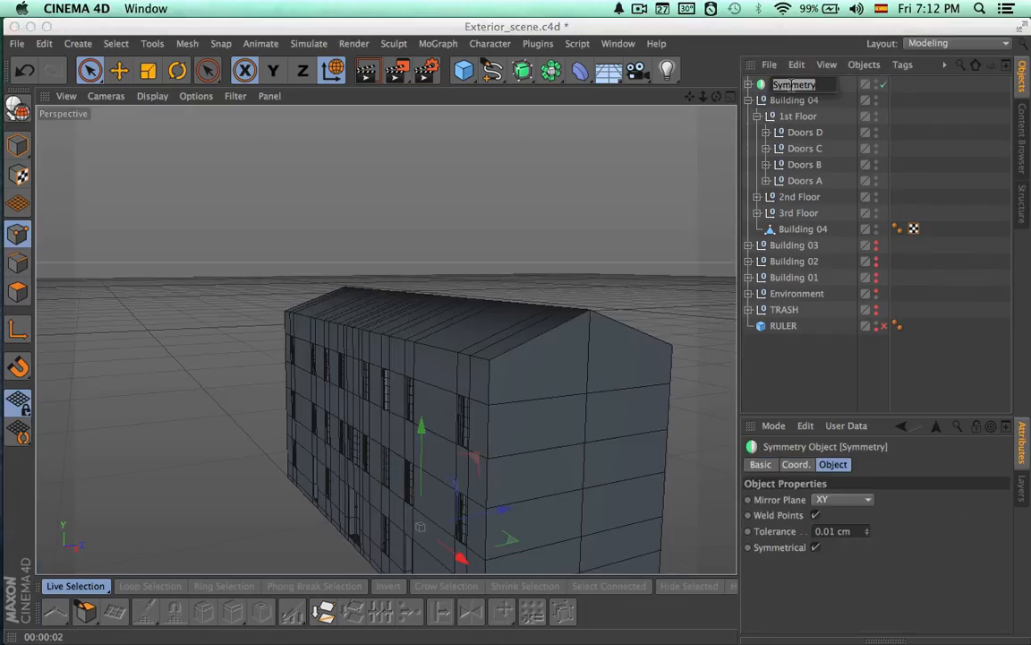
pyautogui.write('ROOF')
pyautogui.press('Return')
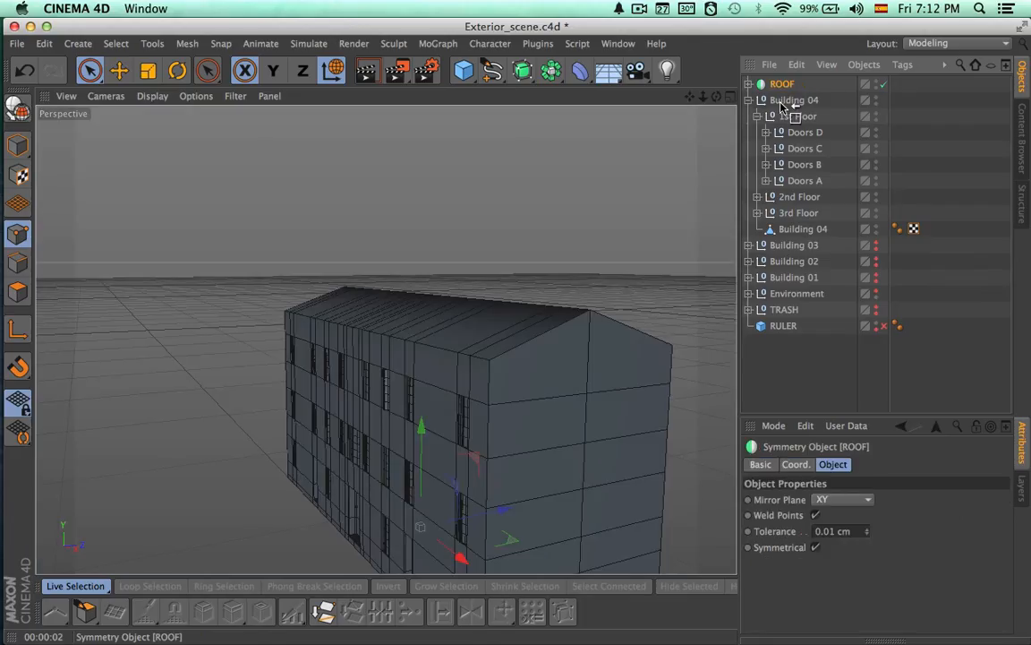
pyautogui.click(761, 116)
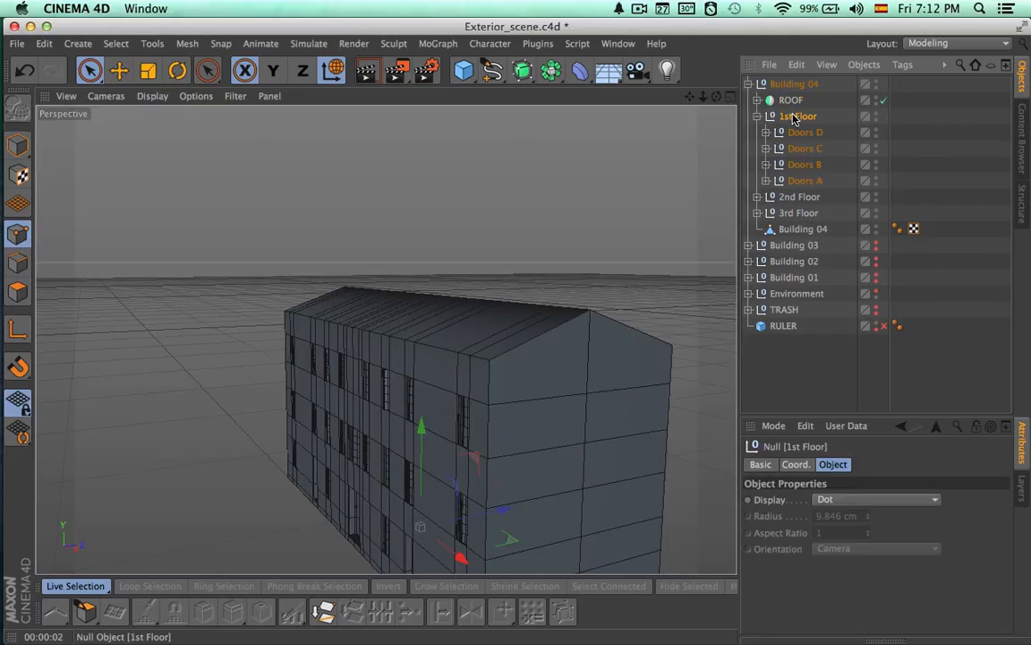
# Ring-select the vertical edges of the top band of the Building 04 mesh, just below the roof
pyautogui.moveTo(589, 254)
pyautogui.keyDown('alt'); pyautogui.mouseDown()
pyautogui.moveTo(624, 246)
pyautogui.moveTo(580, 270)
pyautogui.mouseUp(); pyautogui.keyUp('alt')
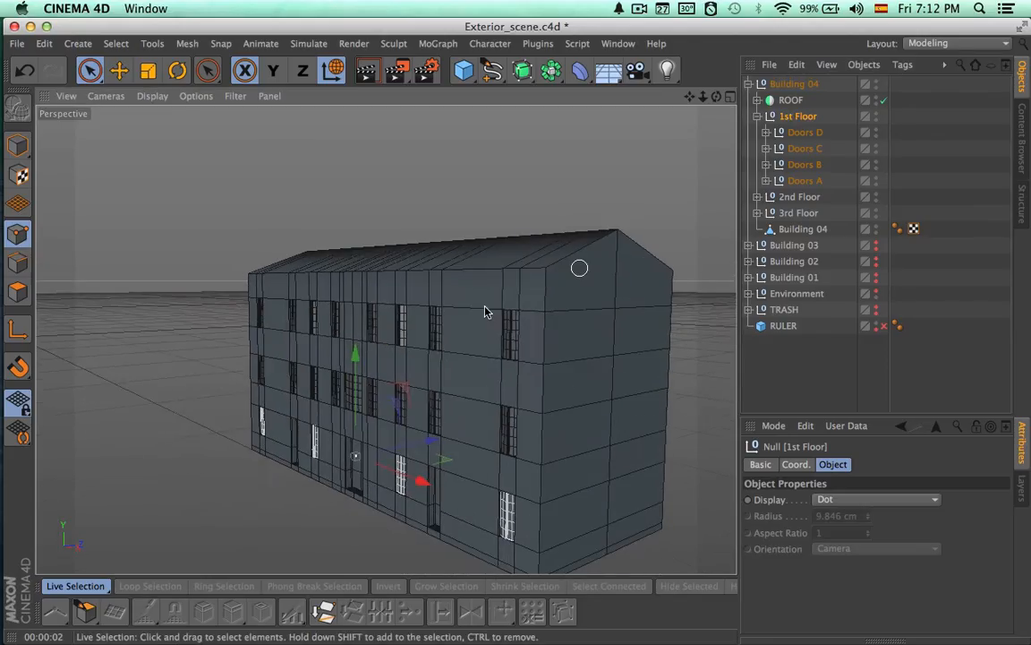
pyautogui.keyDown('alt'); pyautogui.moveTo(488, 307); pyautogui.dragTo(593, 305, button='right'); pyautogui.keyUp('alt')
pyautogui.keyDown('alt'); pyautogui.moveTo(537, 357); pyautogui.dragTo(560, 341); pyautogui.keyUp('alt')
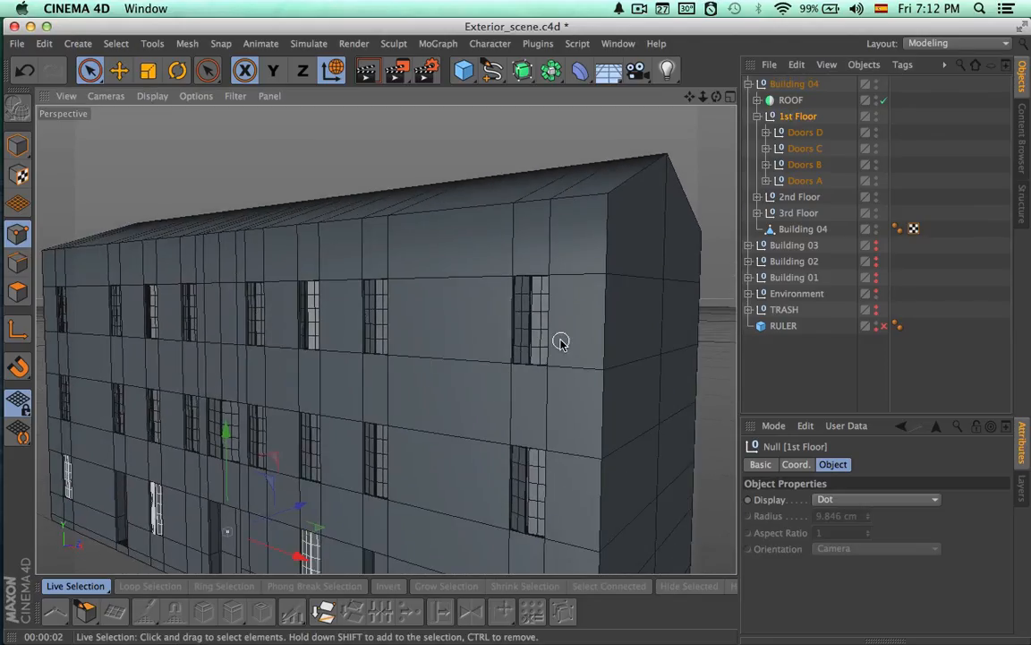
pyautogui.click(793, 229)
pyautogui.keyDown('alt'); pyautogui.moveTo(631, 286); pyautogui.dragTo(600, 284); pyautogui.keyUp('alt')
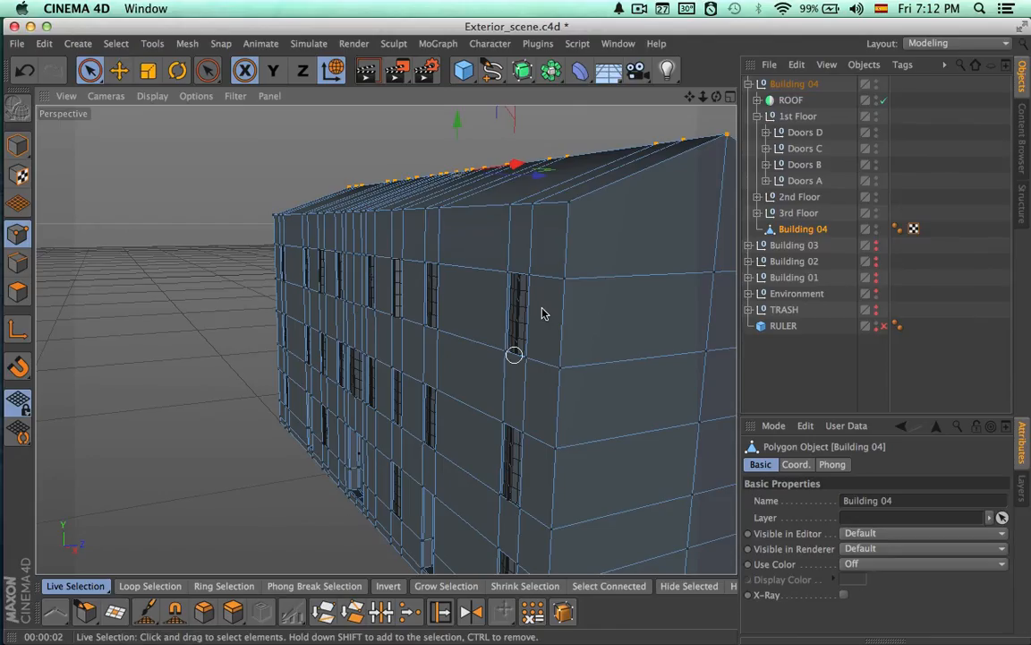
pyautogui.click(18, 261)
pyautogui.click(223, 585)
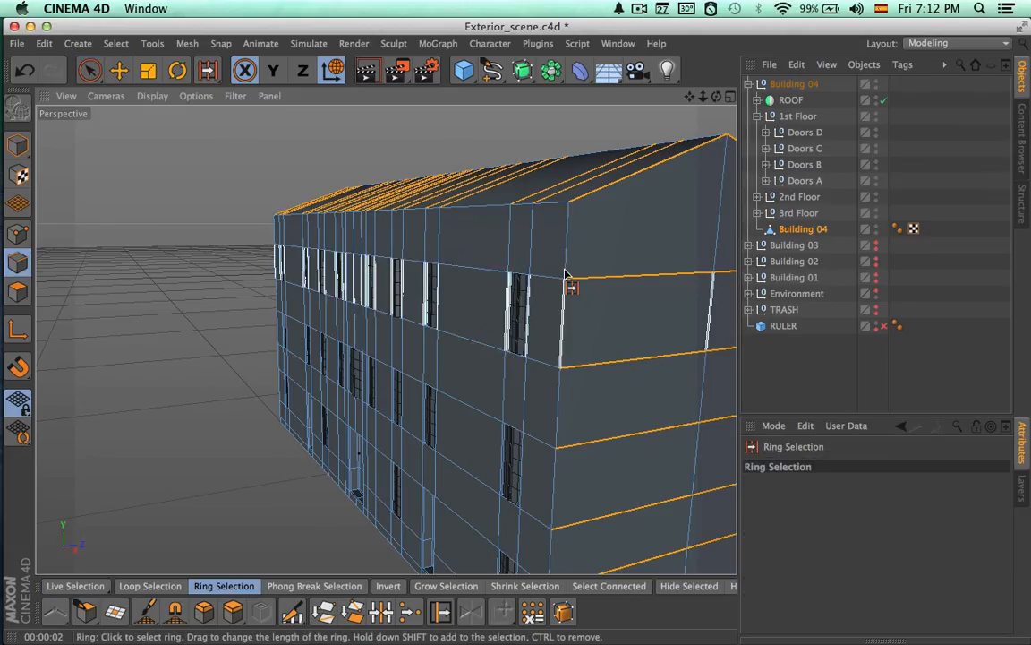
pyautogui.click(572, 278)
pyautogui.keyDown('alt'); pyautogui.moveTo(617, 306); pyautogui.dragTo(468, 312); pyautogui.keyUp('alt')
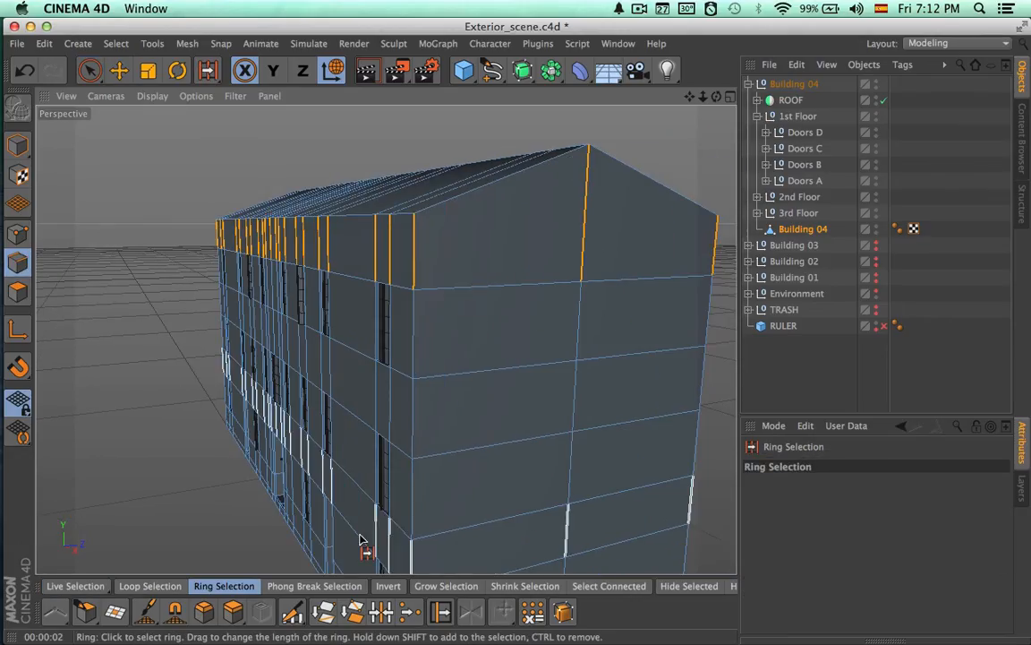
# Apply an Edge Cut with 2 subdivisions at 50% offset to the selected edge ring, and clear the selection
pyautogui.click(292, 612)
pyautogui.moveTo(829, 534); pyautogui.dragTo(775, 528)
pyautogui.write('2')
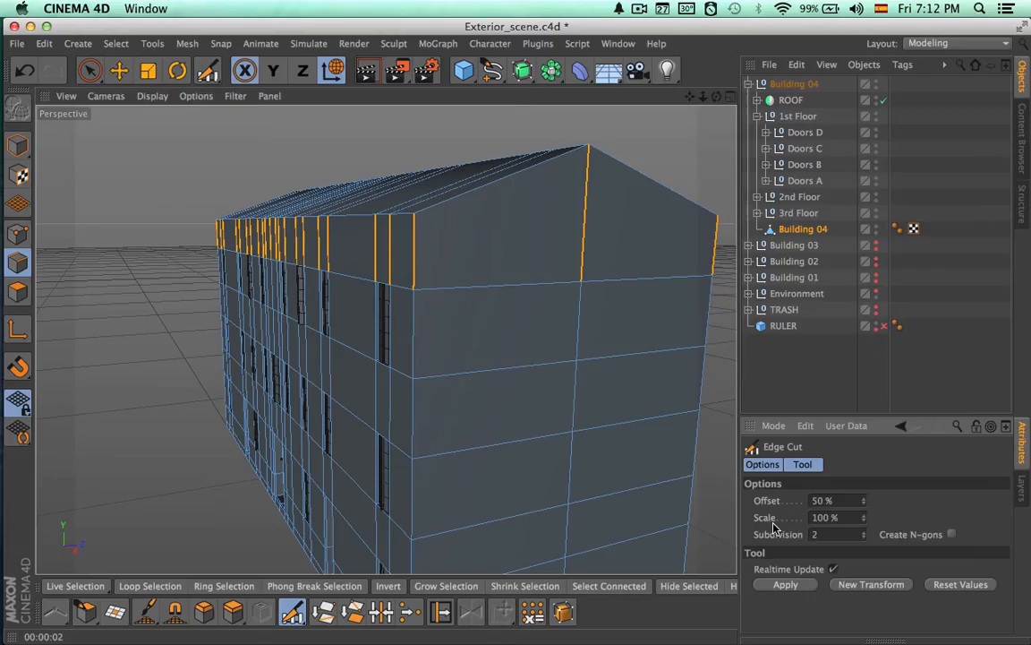
pyautogui.press('space')
pyautogui.click(779, 395)
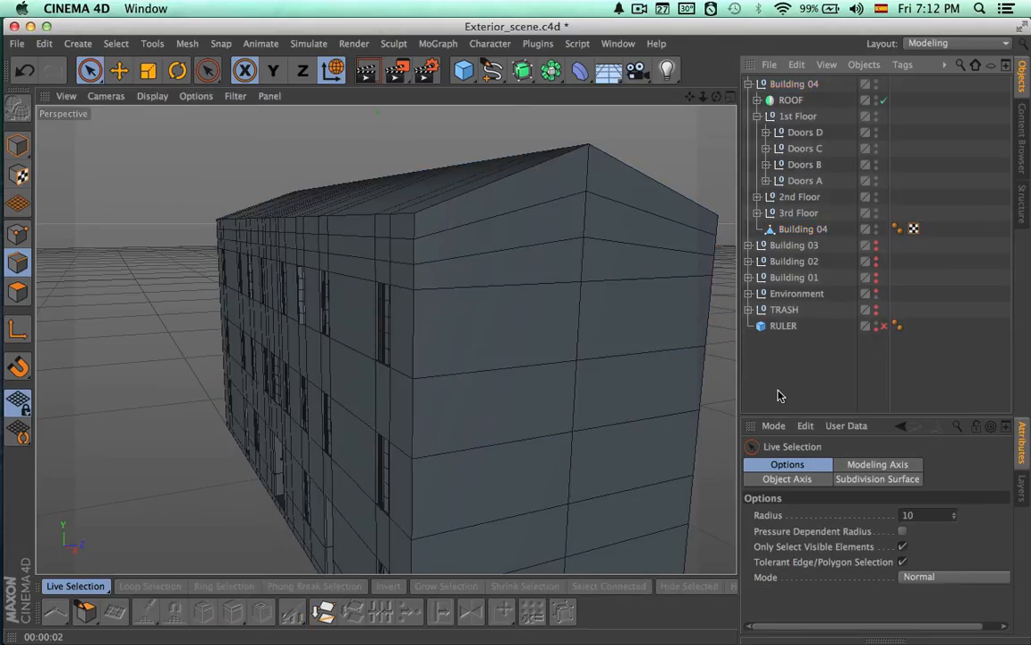
# Render the corner of Building 04 to check the shading under the eaves, and return to the front facade
pyautogui.keyDown('alt'); pyautogui.moveTo(634, 412); pyautogui.dragTo(684, 409); pyautogui.keyUp('alt')
pyautogui.hotkey('ctrl', 'r')
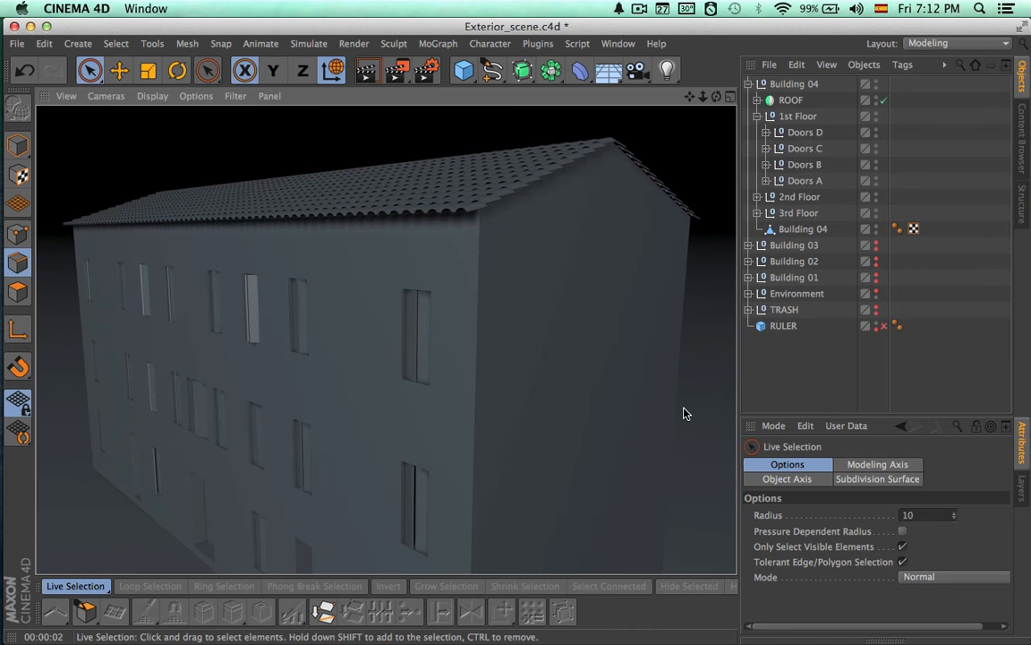
pyautogui.click(781, 380)
pyautogui.keyDown('alt'); pyautogui.moveTo(544, 428); pyautogui.dragTo(432, 433); pyautogui.keyUp('alt')
pyautogui.keyDown('alt'); pyautogui.moveTo(432, 433); pyautogui.dragTo(353, 461, button='right'); pyautogui.keyUp('alt')
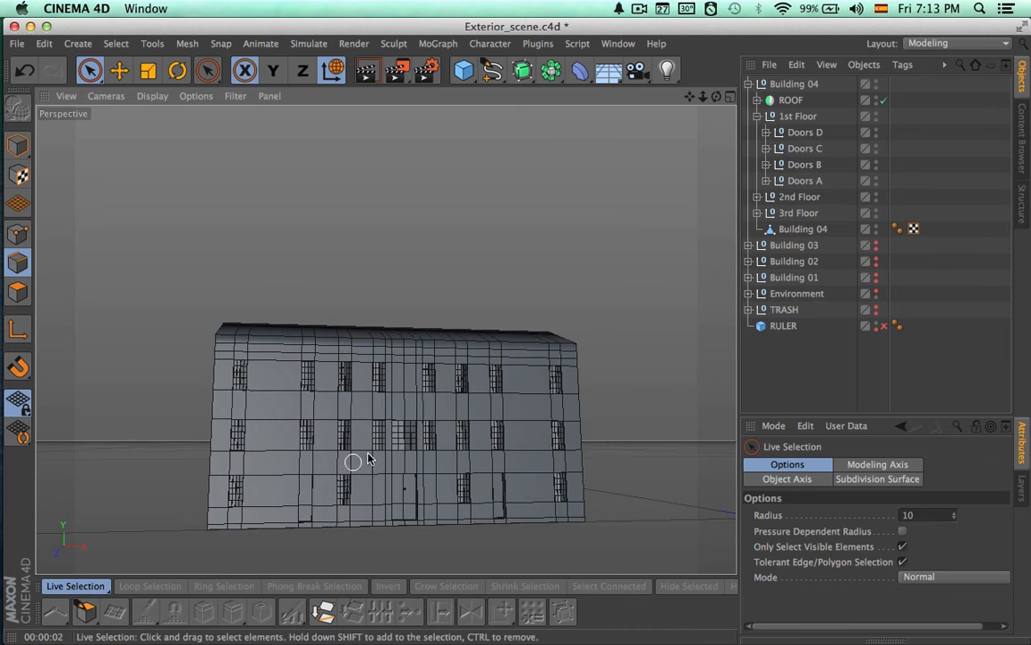
# Collapse the Building 04 hierarchy and make Building 03, Building 02 and Building 01 visible again
pyautogui.click(757, 117)
pyautogui.click(748, 84)
pyautogui.keyDown('alt'); pyautogui.click(877, 103); pyautogui.keyUp('alt')
pyautogui.keyDown('alt'); pyautogui.click(876, 119); pyautogui.keyUp('alt')
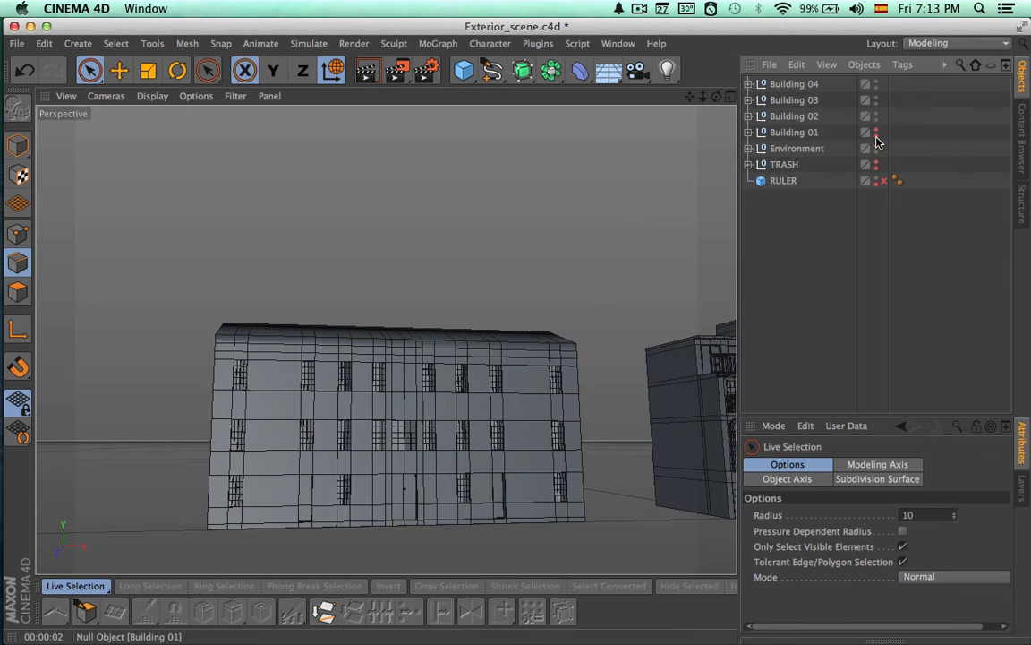
pyautogui.keyDown('alt'); pyautogui.click(877, 135); pyautogui.keyUp('alt')
pyautogui.keyDown('alt'); pyautogui.doubleClick(876, 153); pyautogui.keyUp('alt')
pyautogui.keyDown('alt'); pyautogui.click(877, 152); pyautogui.keyUp('alt')
pyautogui.keyDown('alt'); pyautogui.doubleClick(876, 152); pyautogui.keyUp('alt')
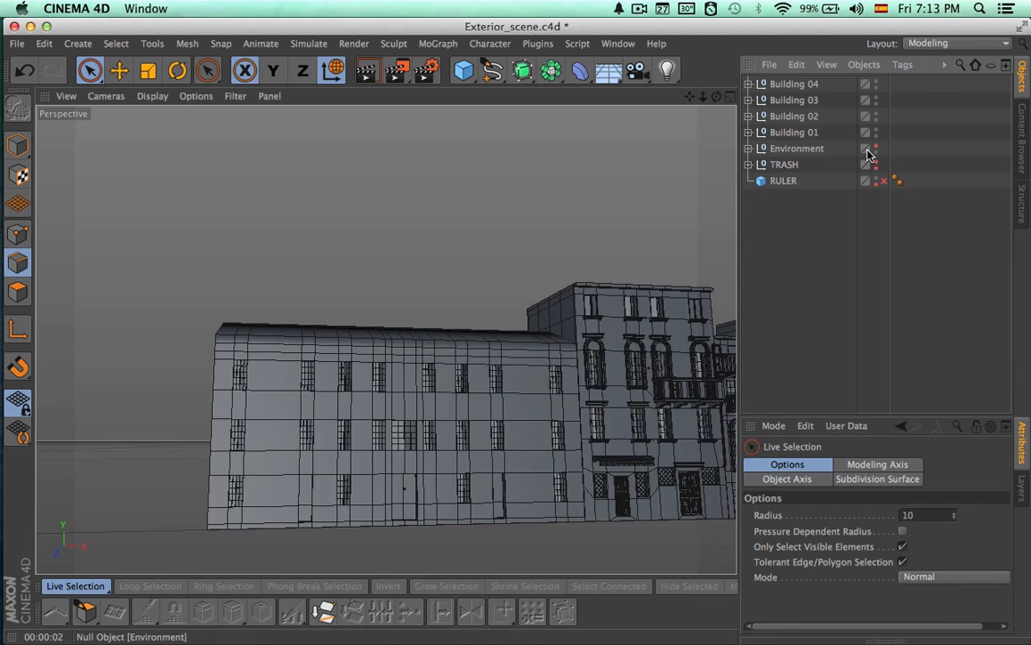
# Render the full row of four buildings at an angle from the Building 01 end
pyautogui.keyDown('alt'); pyautogui.moveTo(665, 174); pyautogui.dragTo(507, 206, button='middle'); pyautogui.keyUp('alt')
pyautogui.keyDown('alt'); pyautogui.moveTo(506, 206); pyautogui.dragTo(375, 358); pyautogui.keyUp('alt')
pyautogui.keyDown('alt'); pyautogui.moveTo(375, 357); pyautogui.dragTo(188, 333, button='middle'); pyautogui.keyUp('alt')
pyautogui.moveTo(417, 319)
pyautogui.keyDown('alt'); pyautogui.mouseDown()
pyautogui.moveTo(387, 346)
pyautogui.moveTo(414, 330)
pyautogui.mouseUp(); pyautogui.keyUp('alt')
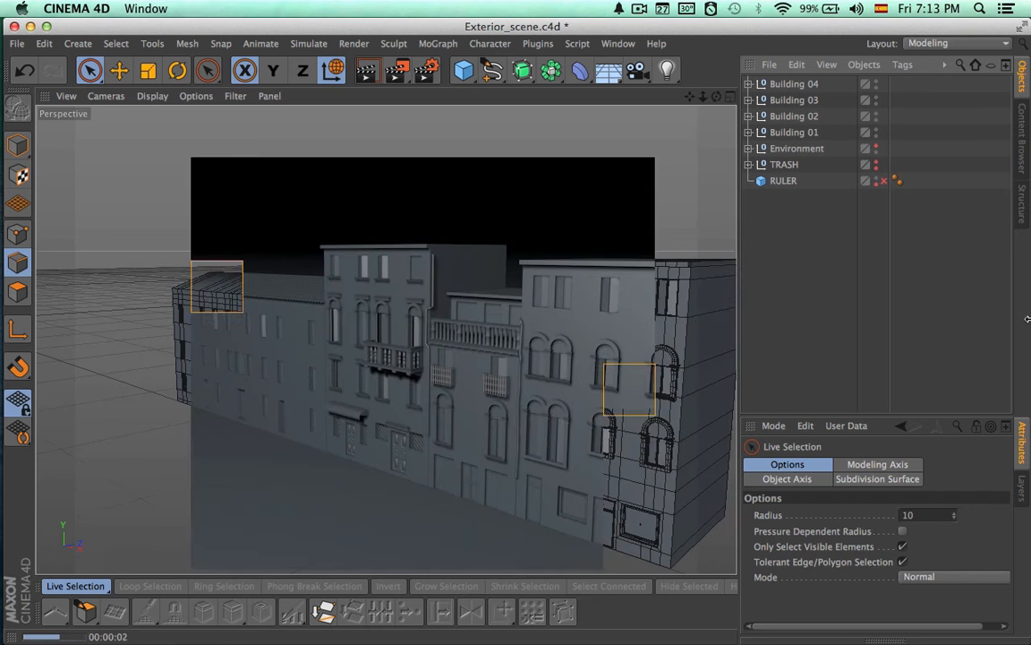
# Render a close view of the balcony facade with the tiled roof of Building 04 beside it
pyautogui.keyDown('alt'); pyautogui.moveTo(372, 375); pyautogui.dragTo(520, 376, button='right'); pyautogui.keyUp('alt')
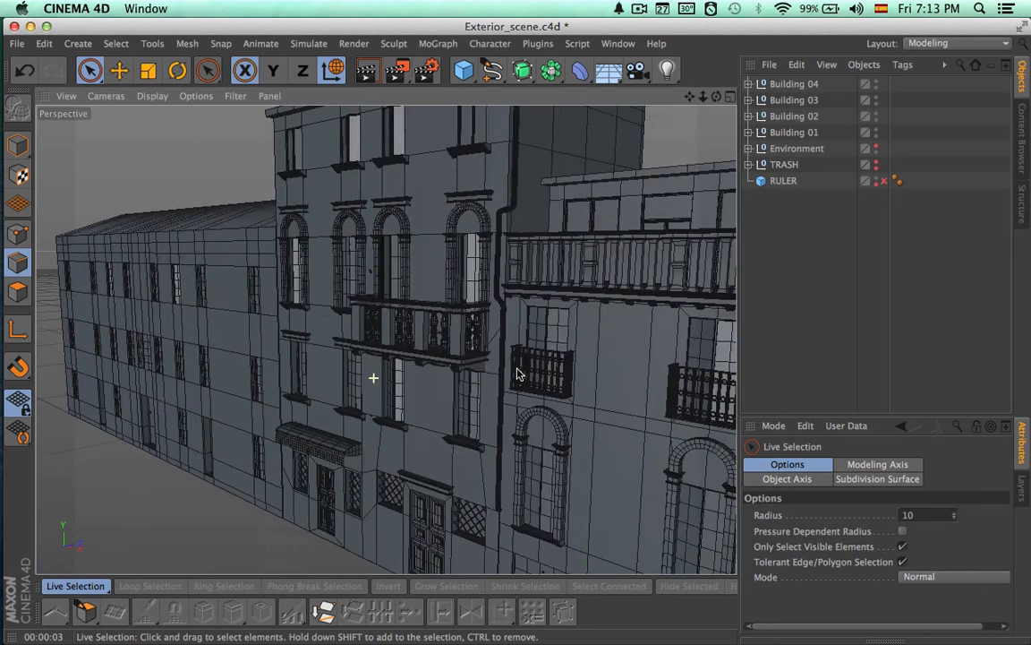
pyautogui.keyDown('alt'); pyautogui.moveTo(369, 337); pyautogui.dragTo(439, 367, button='middle'); pyautogui.keyUp('alt')
pyautogui.keyDown('alt'); pyautogui.moveTo(431, 373); pyautogui.dragTo(463, 375, button='right'); pyautogui.keyUp('alt')
pyautogui.press('super+r')
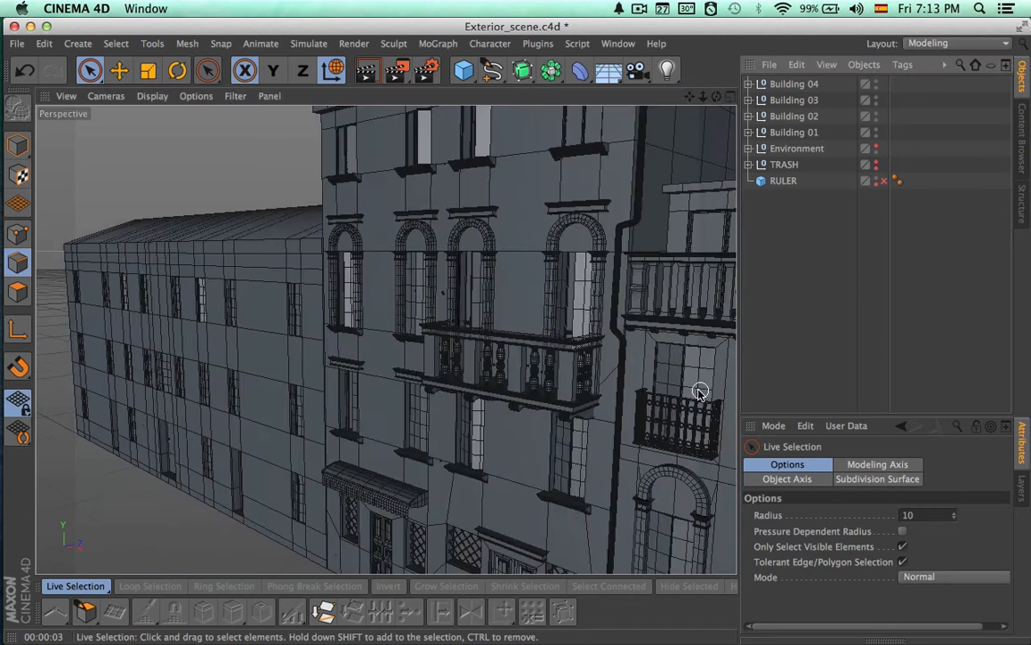
# Render the street row from the Building 04 end with its tiled roof in the foreground
pyautogui.keyDown('alt'); pyautogui.moveTo(700, 391); pyautogui.dragTo(520, 393, button='right'); pyautogui.keyUp('alt')
pyautogui.keyDown('alt'); pyautogui.moveTo(520, 394); pyautogui.dragTo(648, 417); pyautogui.keyUp('alt')
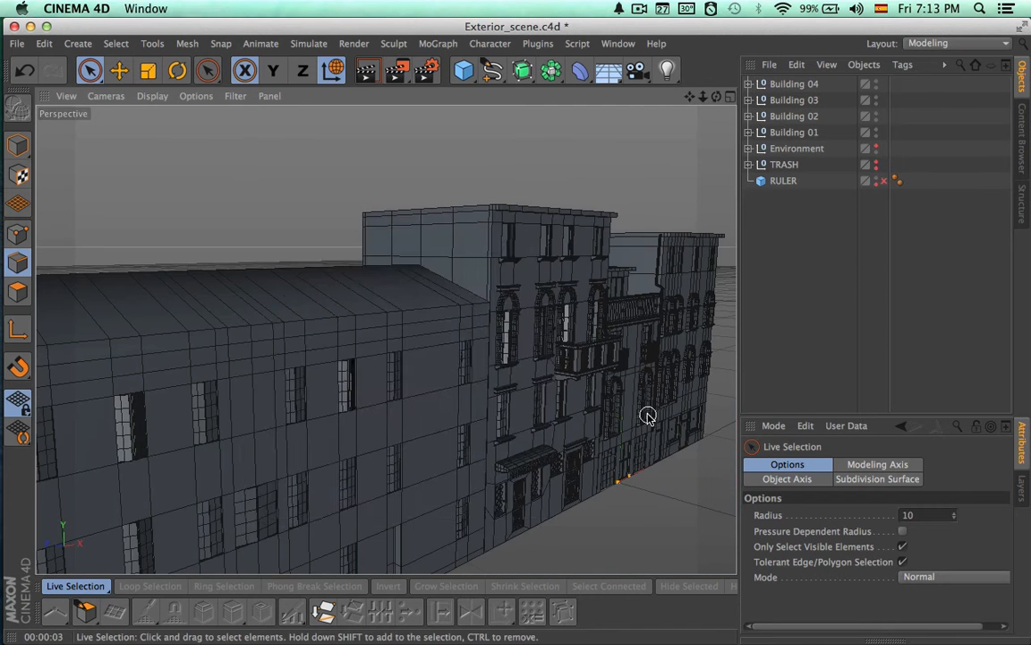
pyautogui.press('super+r')
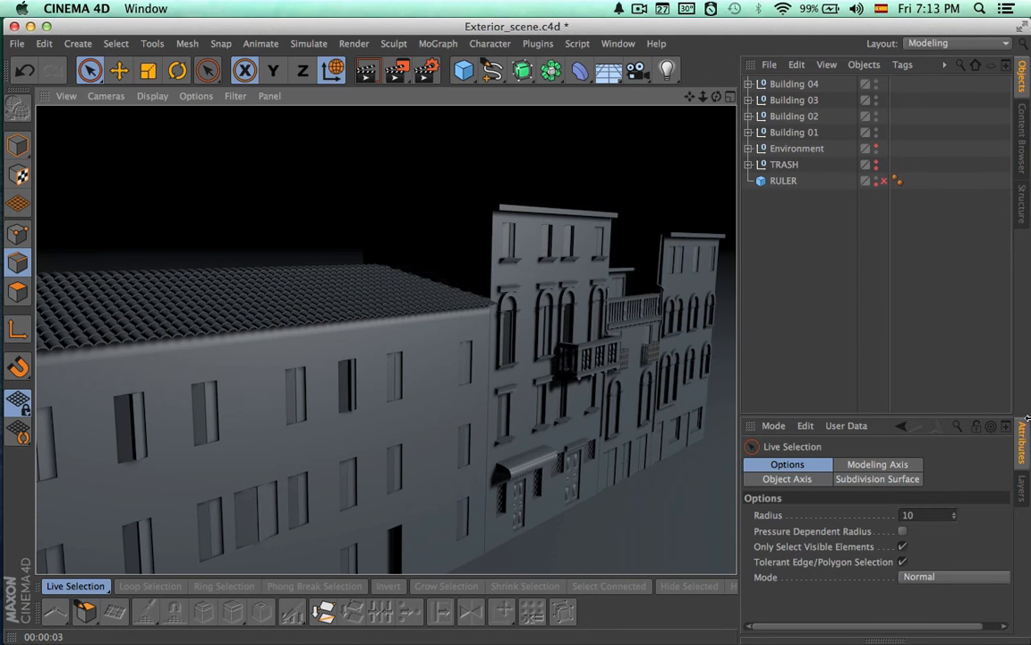
# Clear the object selection and render the whole row of buildings from the front
pyautogui.keyDown('alt'); pyautogui.moveTo(640, 416); pyautogui.dragTo(455, 428); pyautogui.keyUp('alt')
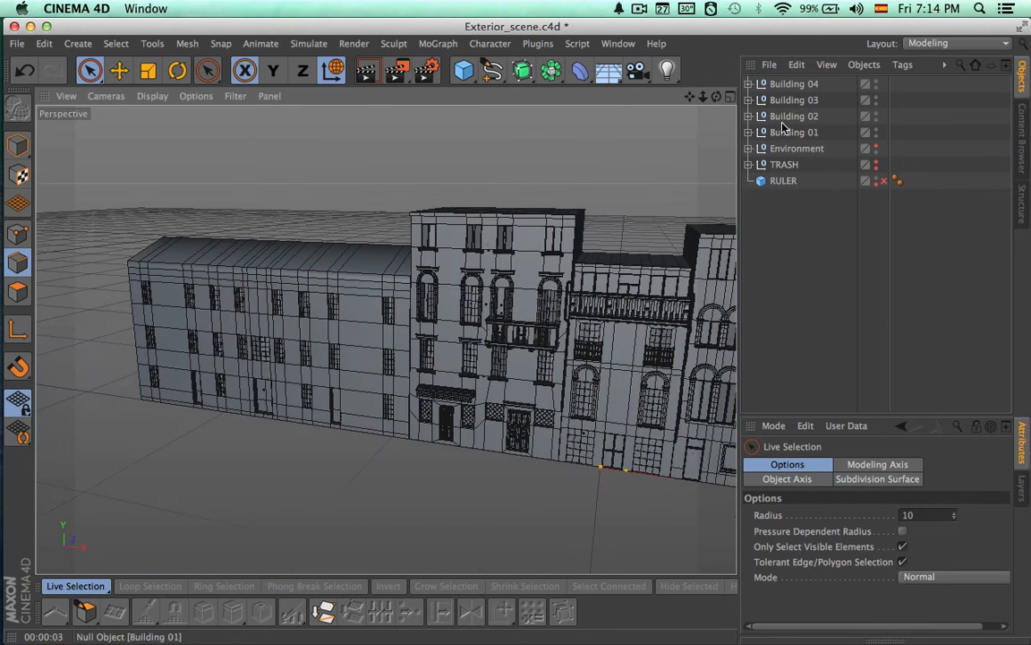
pyautogui.click(784, 184)
pyautogui.click(781, 233)
pyautogui.keyDown('alt'); pyautogui.moveTo(640, 340); pyautogui.dragTo(500, 393); pyautogui.keyUp('alt')
pyautogui.keyDown('alt'); pyautogui.moveTo(499, 400); pyautogui.dragTo(580, 379); pyautogui.keyUp('alt')
pyautogui.keyDown('alt'); pyautogui.moveTo(581, 380); pyautogui.dragTo(511, 380, button='right'); pyautogui.keyUp('alt')
pyautogui.keyDown('alt'); pyautogui.moveTo(512, 380); pyautogui.dragTo(521, 414); pyautogui.keyUp('alt')
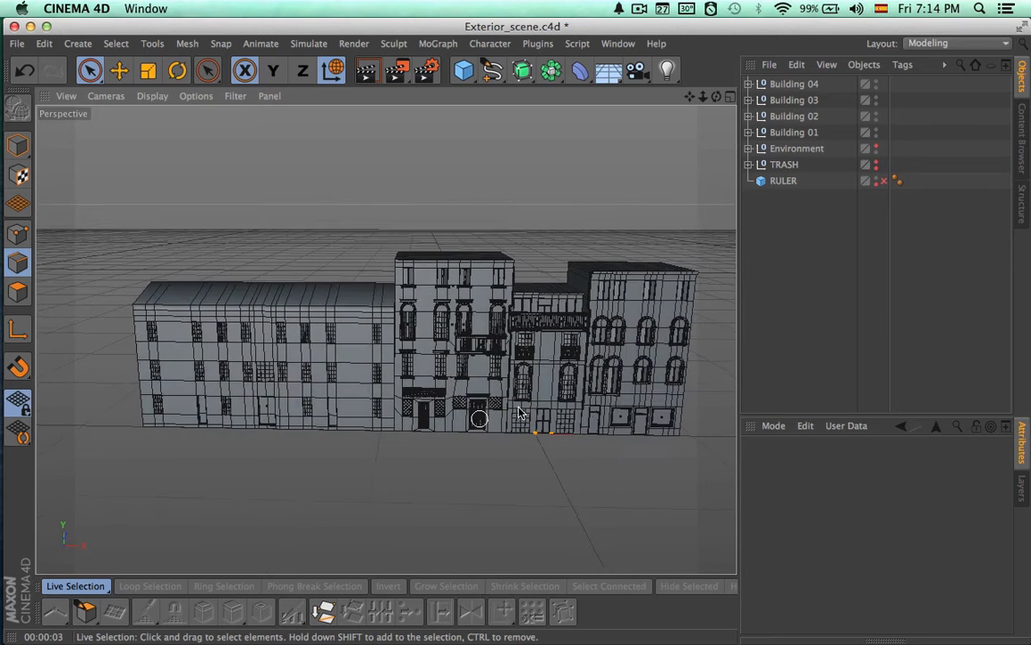
pyautogui.press('super+r')
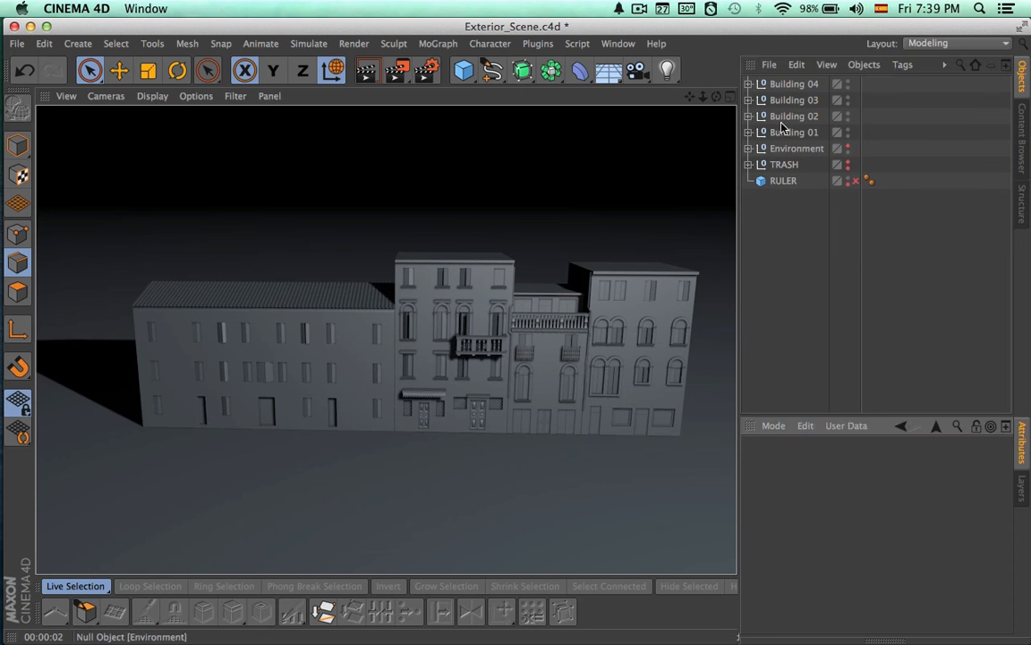
# Expand the Building 04 group and select its wall mesh for editing around the front eaves
pyautogui.click(748, 83)
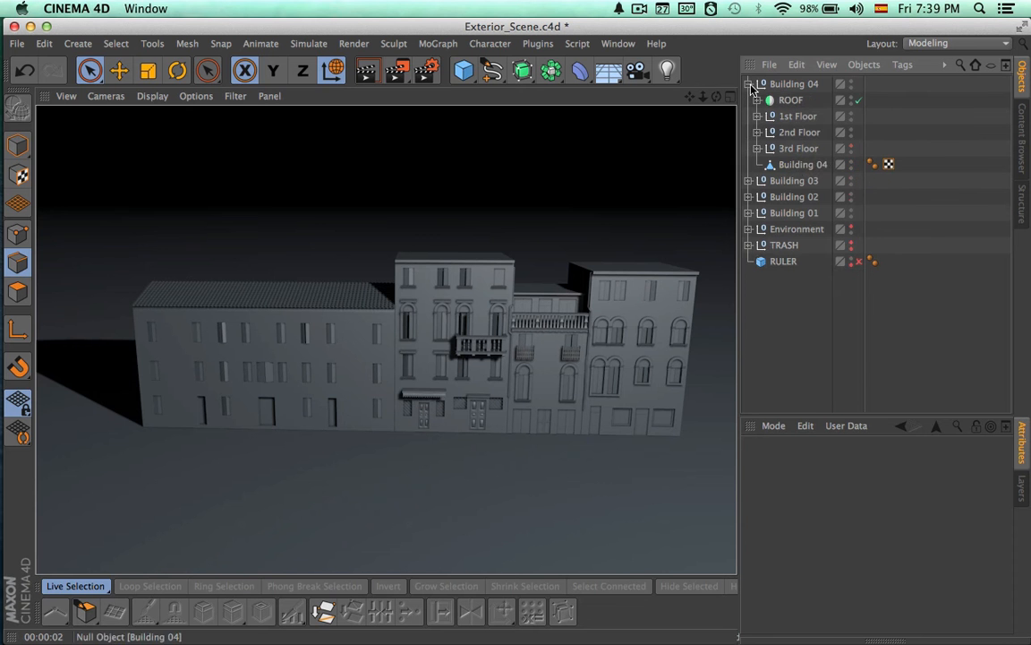
pyautogui.click(802, 165)
pyautogui.scroll(8, 322, 288)
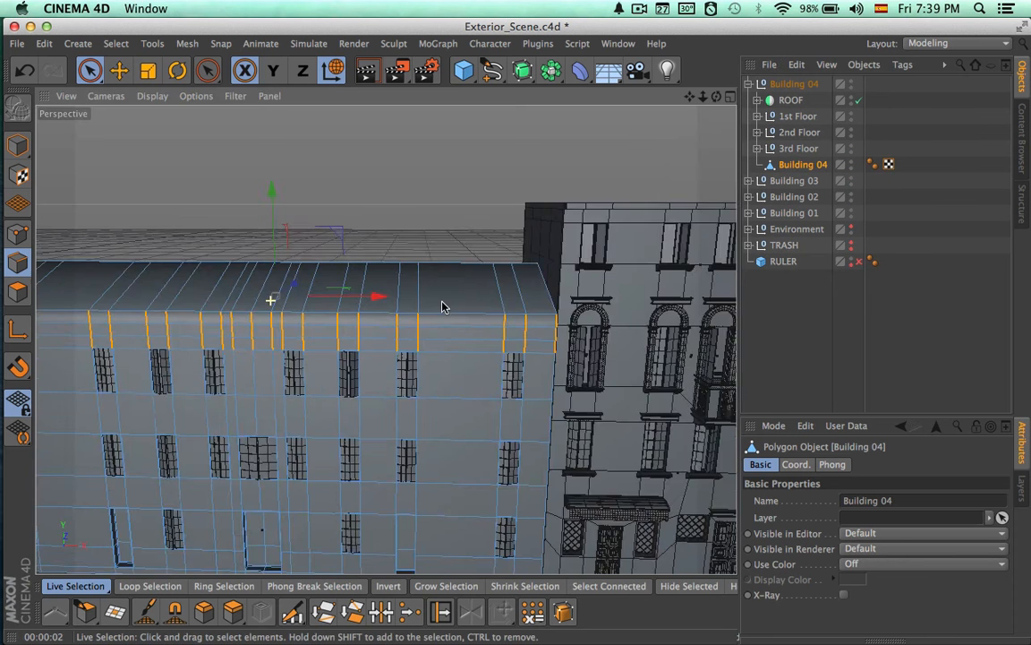
pyautogui.keyDown('alt'); pyautogui.moveTo(419, 330); pyautogui.dragTo(380, 330, button='right'); pyautogui.keyUp('alt')
pyautogui.keyDown('alt'); pyautogui.moveTo(343, 329); pyautogui.dragTo(530, 328); pyautogui.keyUp('alt')
pyautogui.keyDown('alt'); pyautogui.moveTo(413, 326); pyautogui.dragTo(698, 298, button='middle'); pyautogui.keyUp('alt')
pyautogui.keyDown('alt'); pyautogui.moveTo(590, 318); pyautogui.dragTo(496, 315, button='right'); pyautogui.keyUp('alt')
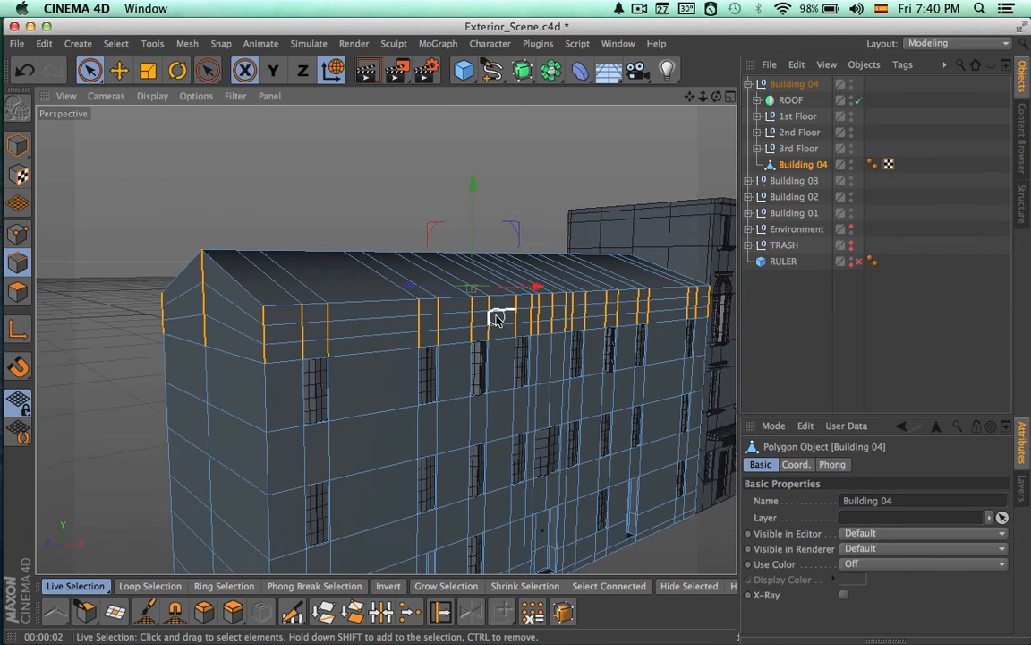
pyautogui.keyDown('alt'); pyautogui.moveTo(495, 315); pyautogui.dragTo(526, 316); pyautogui.keyUp('alt')
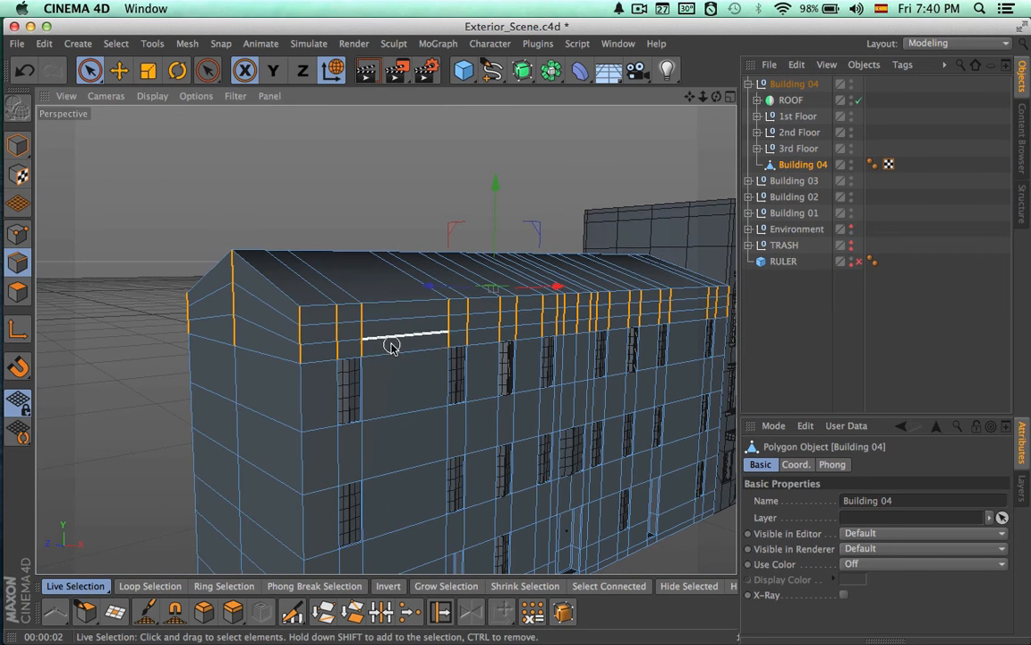
pyautogui.click(226, 585)
pyautogui.keyDown('alt'); pyautogui.moveTo(372, 333); pyautogui.dragTo(490, 333, button='right'); pyautogui.keyUp('alt')
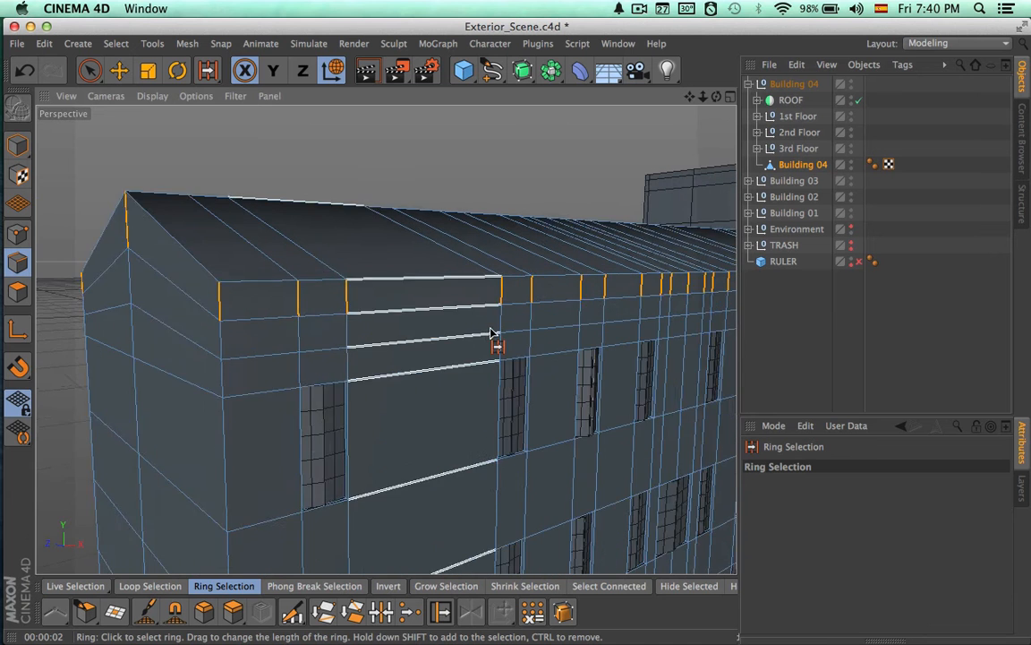
pyautogui.keyDown('alt'); pyautogui.moveTo(491, 333); pyautogui.dragTo(313, 357, button='middle'); pyautogui.keyUp('alt')
pyautogui.click(292, 611)
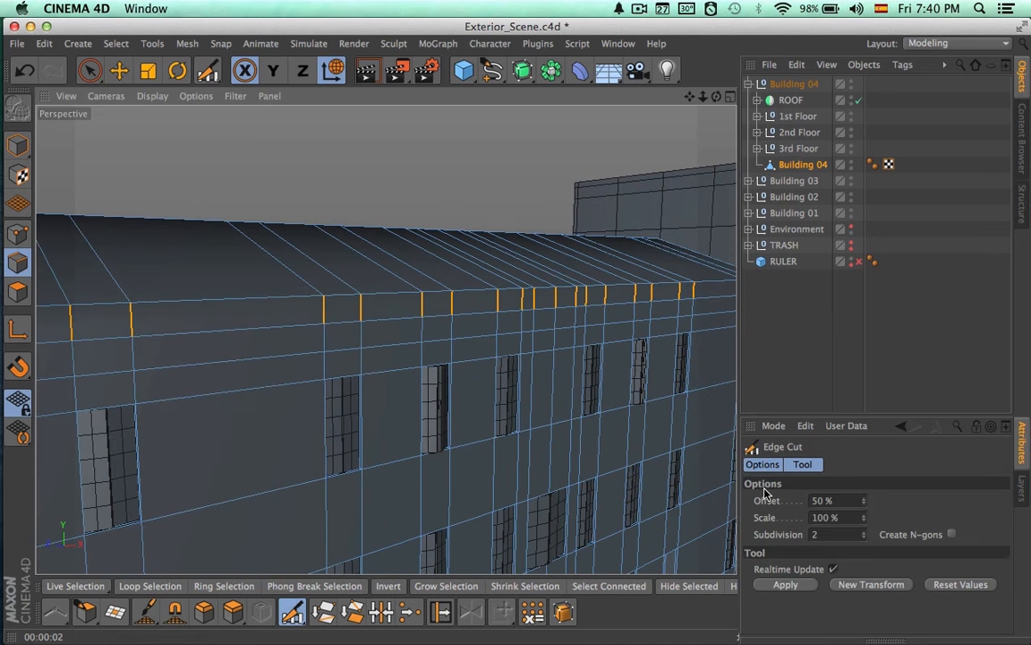
pyautogui.keyDown('alt'); pyautogui.moveTo(542, 403); pyautogui.dragTo(497, 410); pyautogui.keyUp('alt')
pyautogui.keyDown('alt'); pyautogui.moveTo(494, 409); pyautogui.dragTo(444, 380, button='right'); pyautogui.keyUp('alt')
pyautogui.press('space')
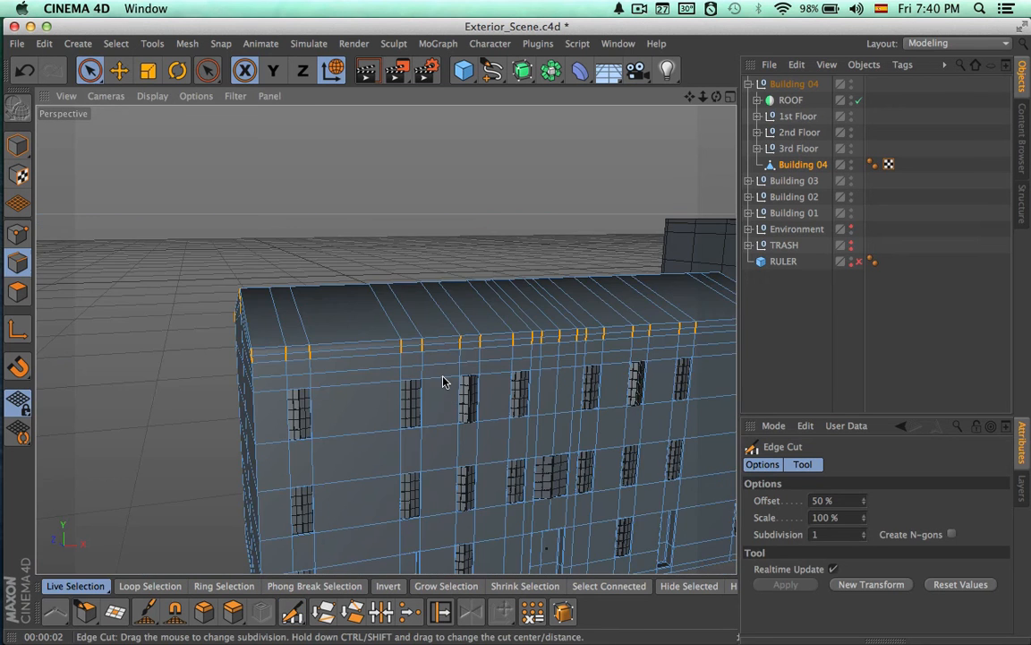
pyautogui.moveTo(566, 389)
pyautogui.keyDown('alt'); pyautogui.mouseDown(button='middle')
pyautogui.moveTo(334, 392)
pyautogui.moveTo(573, 368)
pyautogui.mouseUp(button='middle'); pyautogui.keyUp('alt')
pyautogui.press('super+z')
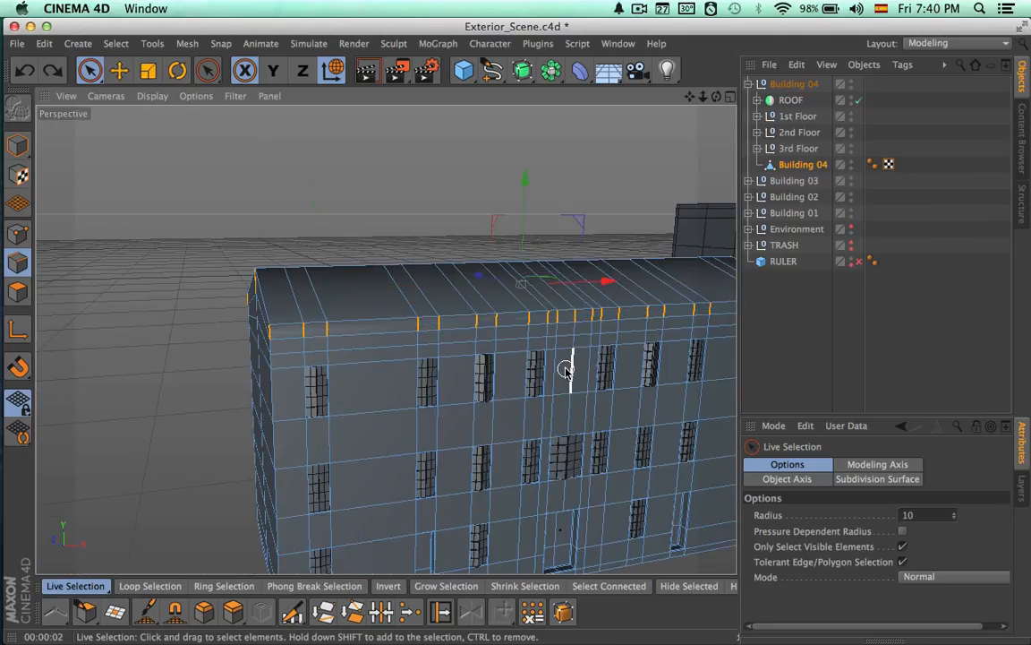
# Select the first point loop below Building 04's eaves and raise it closer to the roof edge
pyautogui.keyDown('alt'); pyautogui.moveTo(454, 385); pyautogui.dragTo(602, 386); pyautogui.keyUp('alt')
pyautogui.keyDown('alt'); pyautogui.moveTo(424, 396); pyautogui.dragTo(529, 405, button='right'); pyautogui.keyUp('alt')
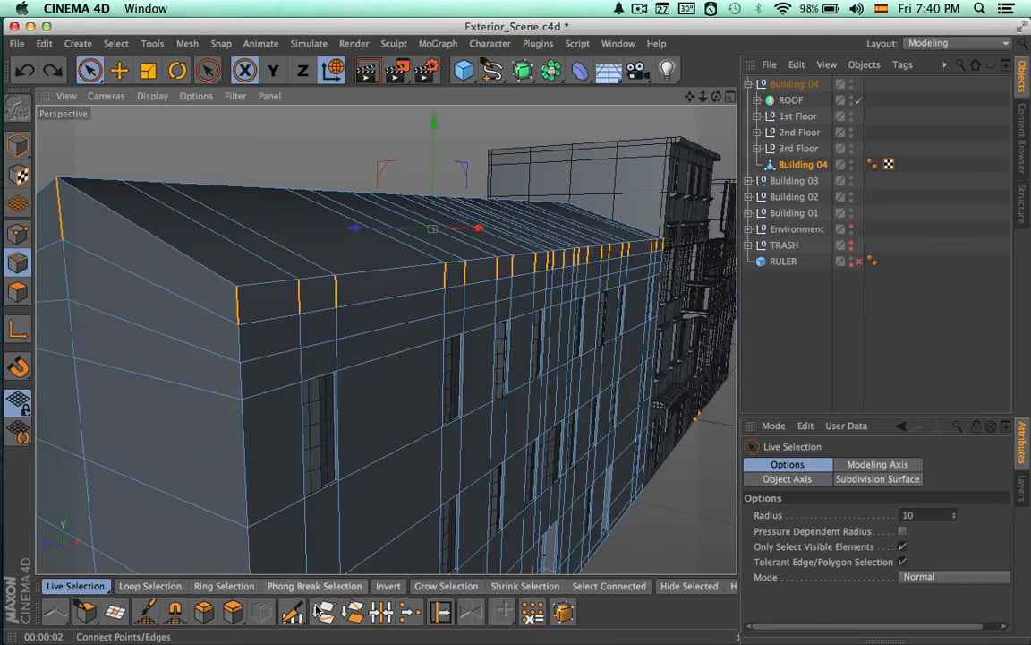
pyautogui.click(22, 237)
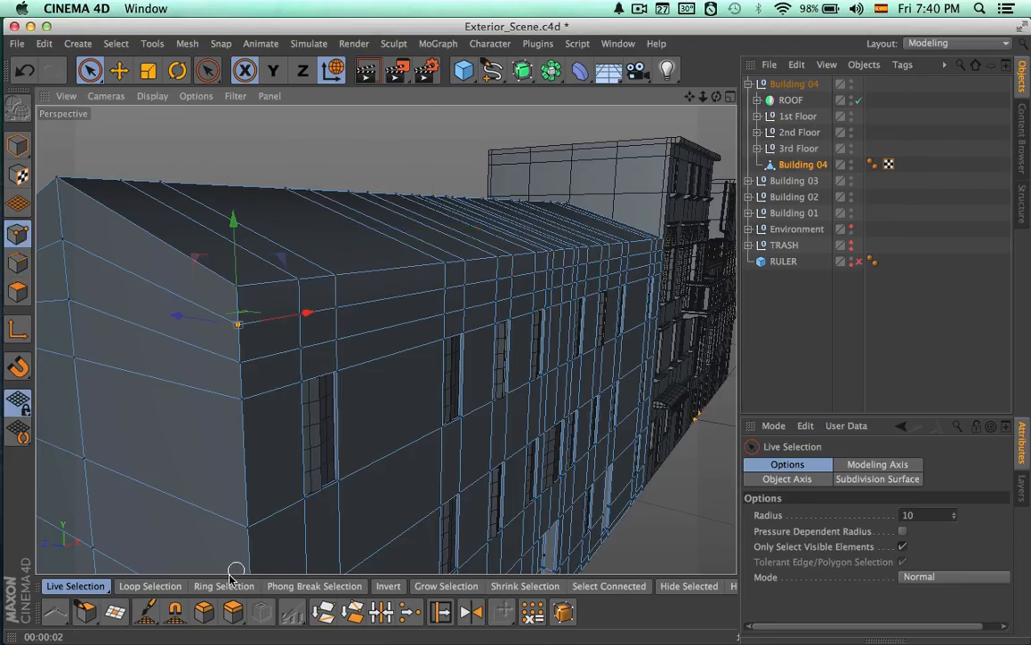
pyautogui.click(149, 586)
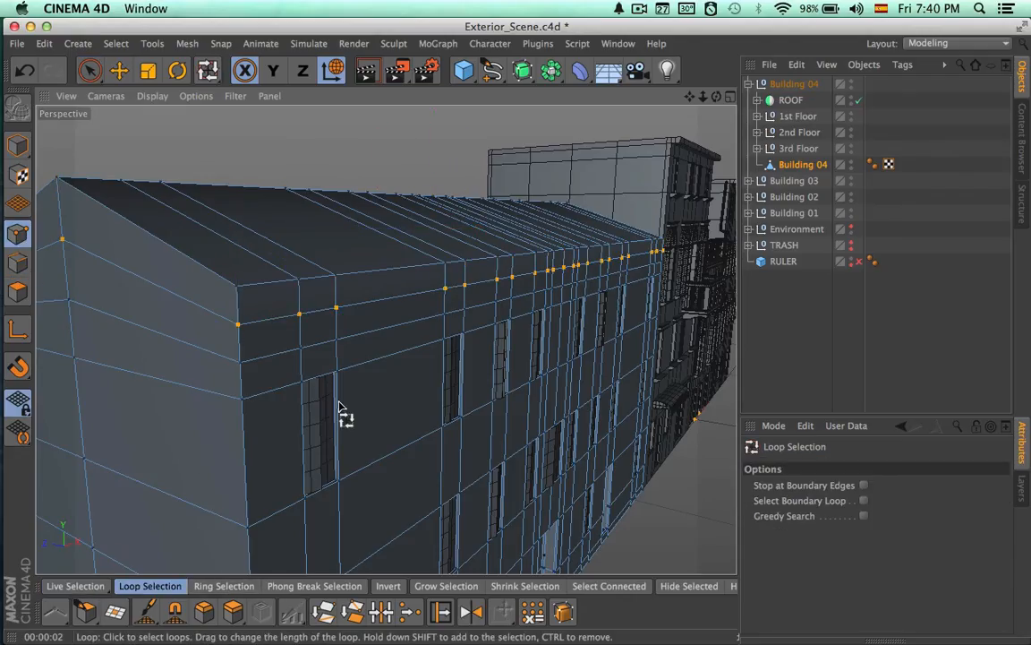
pyautogui.keyDown('alt'); pyautogui.moveTo(338, 408); pyautogui.dragTo(334, 363); pyautogui.keyUp('alt')
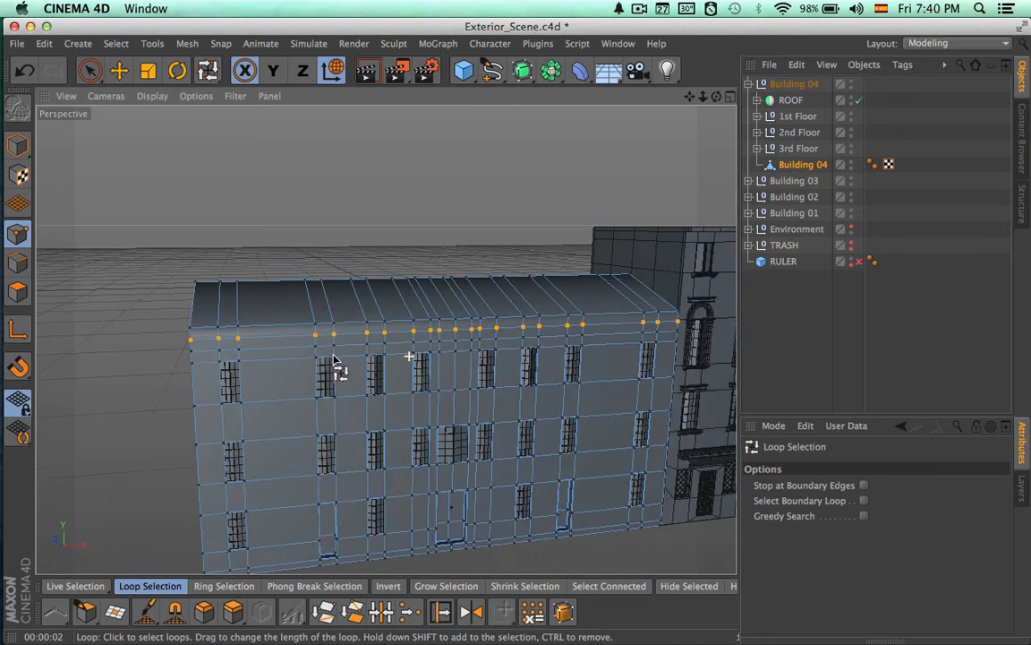
pyautogui.keyDown('alt'); pyautogui.moveTo(334, 359); pyautogui.dragTo(566, 358, button='right'); pyautogui.keyUp('alt')
pyautogui.press('space')
pyautogui.keyDown('alt'); pyautogui.moveTo(463, 279); pyautogui.dragTo(569, 286, button='right'); pyautogui.keyUp('alt')
pyautogui.keyDown('alt'); pyautogui.moveTo(569, 286); pyautogui.dragTo(524, 310); pyautogui.keyUp('alt')
pyautogui.moveTo(308, 260); pyautogui.dragTo(430, 369)
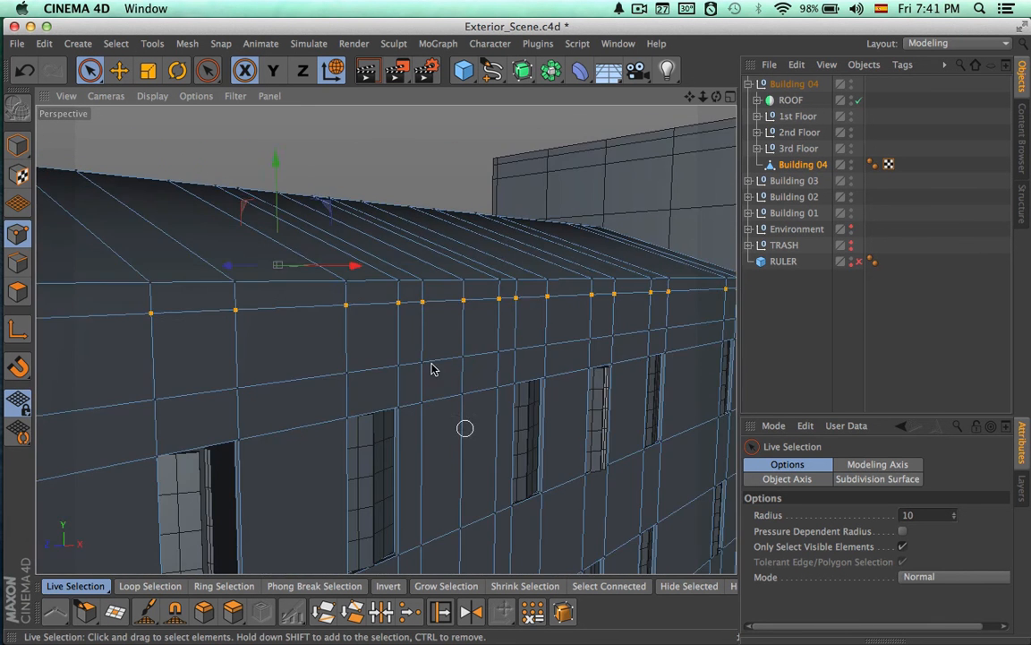
pyautogui.keyDown('alt'); pyautogui.moveTo(276, 209); pyautogui.dragTo(340, 443); pyautogui.keyUp('alt')
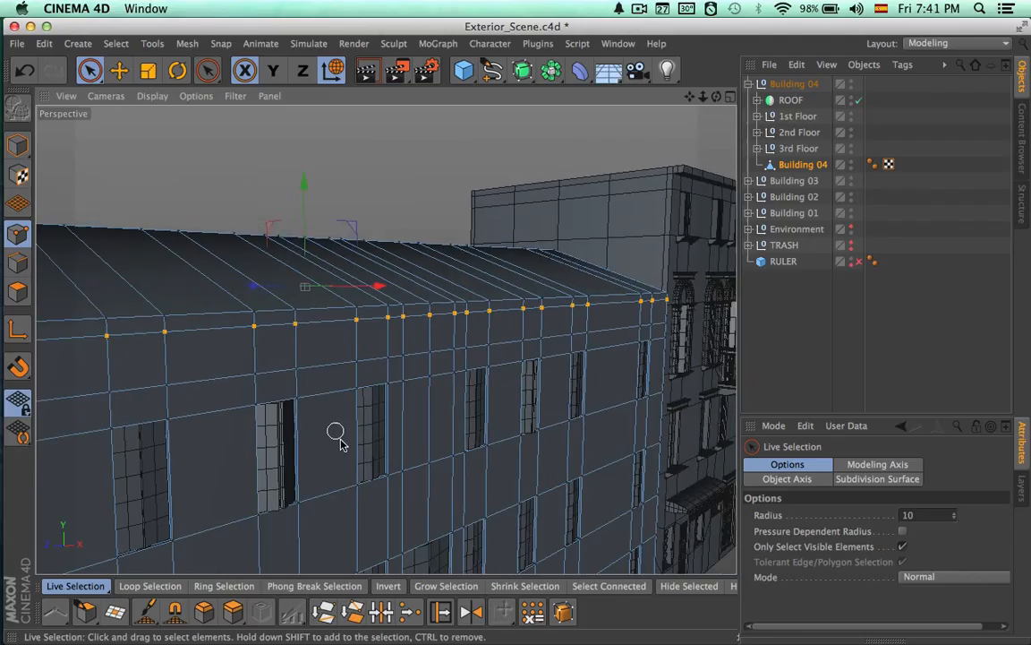
# Select the second point loop below Building 04's eaves and move it up about 13 cm
pyautogui.click(229, 586)
pyautogui.click(170, 586)
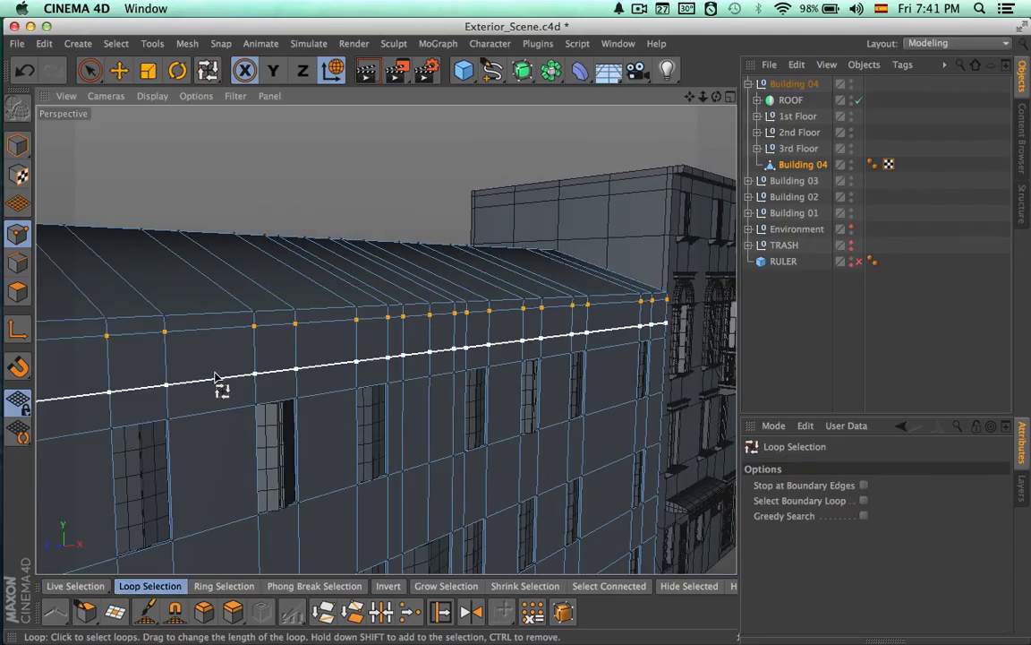
pyautogui.click(288, 370)
pyautogui.press('9')
pyautogui.moveTo(306, 271); pyautogui.dragTo(306, 263)
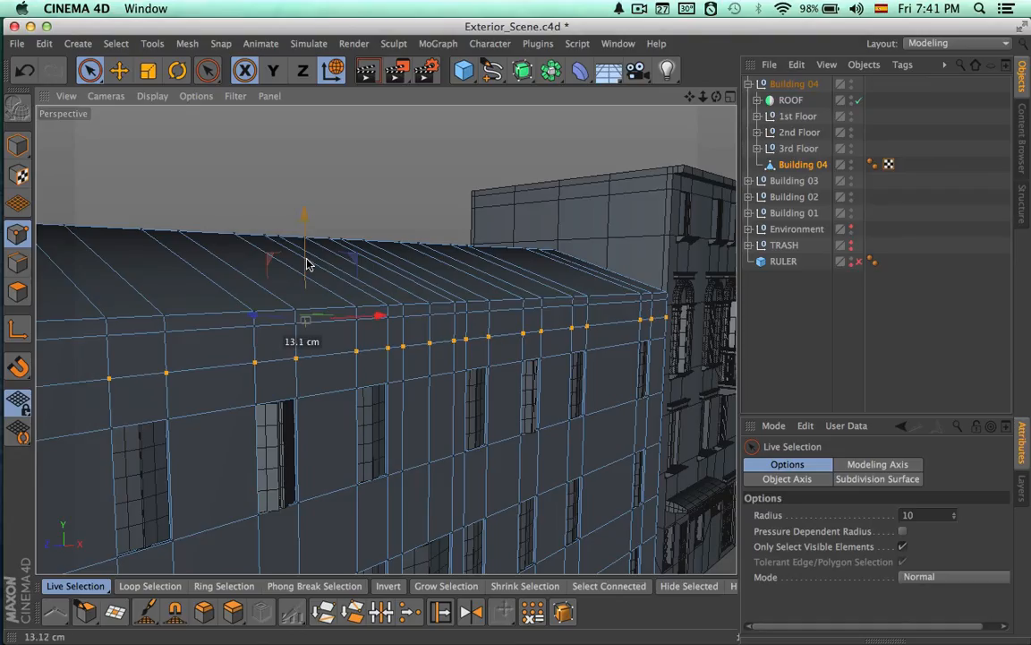
# Select the two upper rows of front wall polygons directly under Building 04's roof edge
pyautogui.keyDown('alt'); pyautogui.moveTo(424, 301); pyautogui.dragTo(313, 285); pyautogui.keyUp('alt')
pyautogui.keyDown('alt'); pyautogui.moveTo(317, 286); pyautogui.dragTo(429, 291, button='middle'); pyautogui.keyUp('alt')
pyautogui.keyDown('alt'); pyautogui.moveTo(466, 295); pyautogui.dragTo(345, 293, button='right'); pyautogui.keyUp('alt')
pyautogui.click(18, 292)
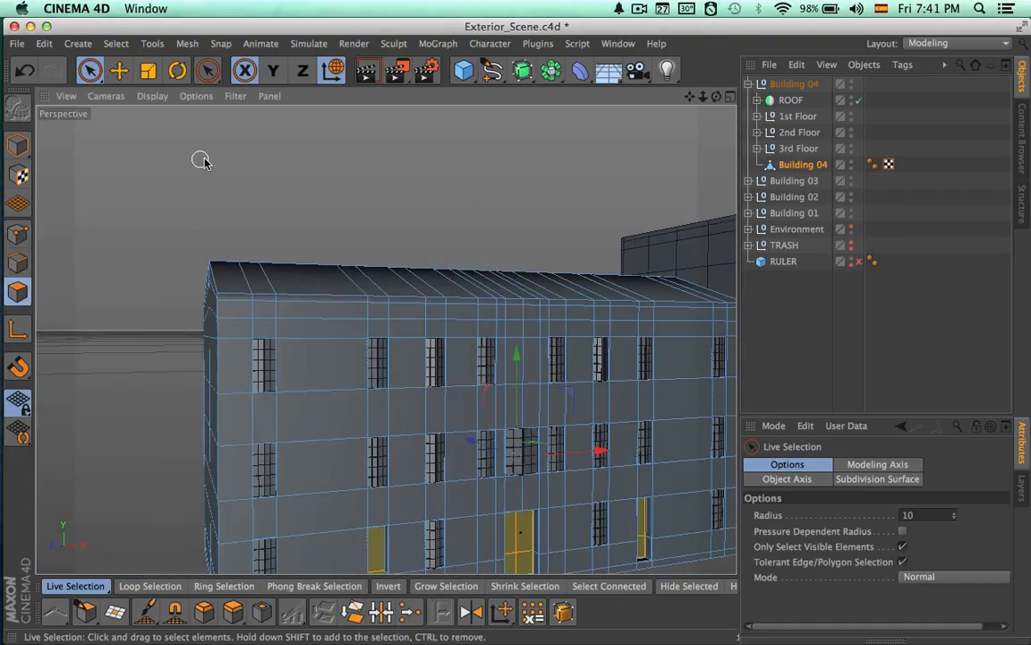
pyautogui.click(903, 548)
pyautogui.keyDown('alt'); pyautogui.moveTo(258, 313); pyautogui.dragTo(305, 314); pyautogui.keyUp('alt')
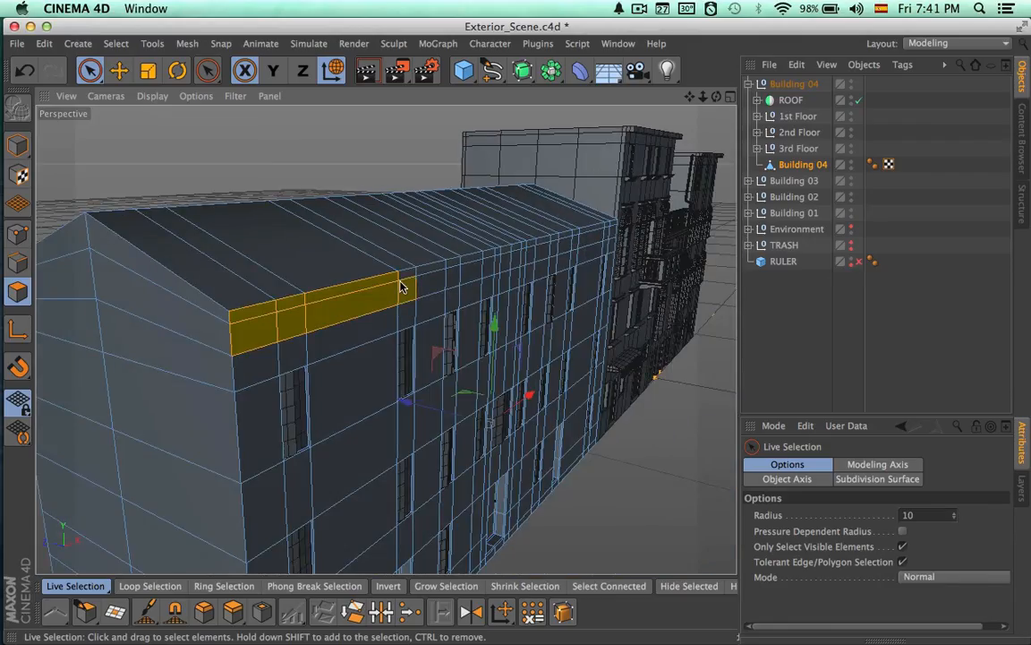
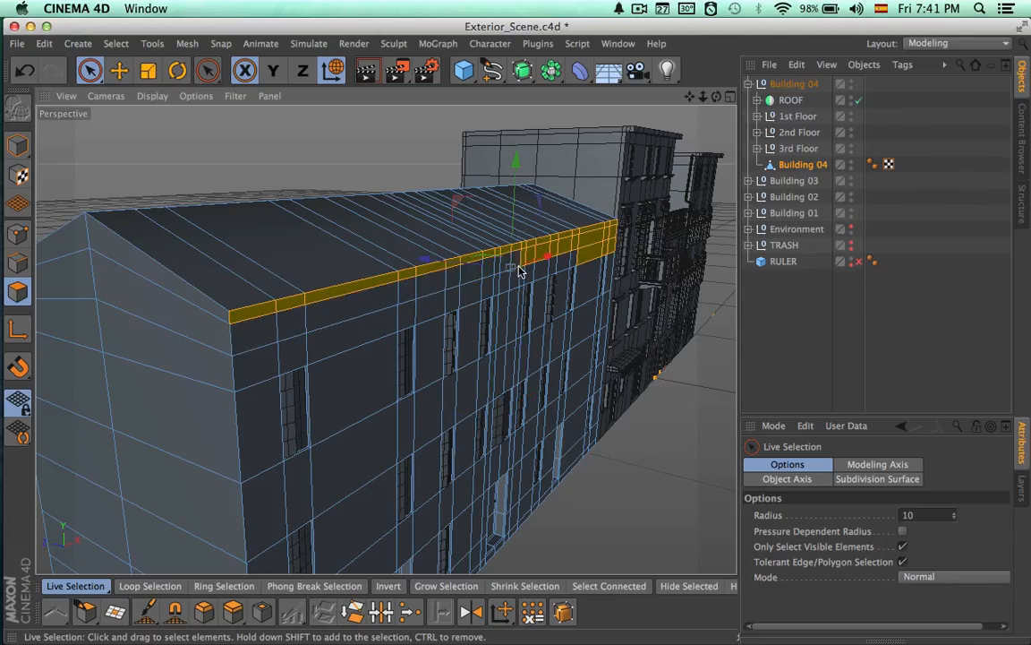
# Extrude the selected polygon band under Building 04's roof edge outward by about 13.4 cm
pyautogui.keyDown('alt'); pyautogui.moveTo(626, 240); pyautogui.dragTo(376, 257); pyautogui.keyUp('alt')
pyautogui.keyDown('alt'); pyautogui.moveTo(373, 257); pyautogui.dragTo(453, 265, button='right'); pyautogui.keyUp('alt')
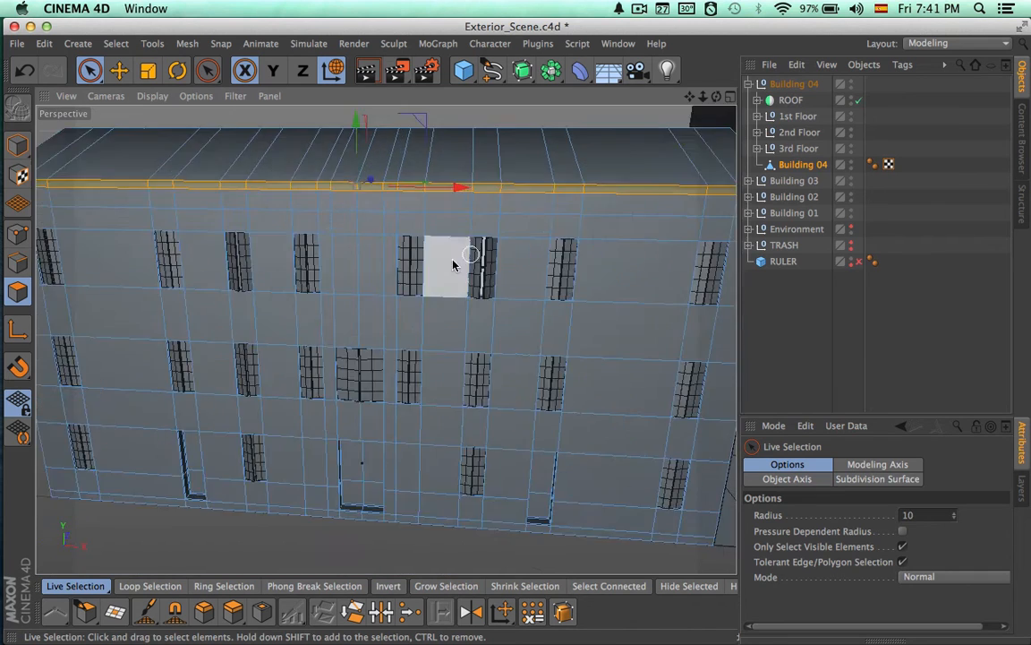
pyautogui.keyDown('alt'); pyautogui.moveTo(403, 275); pyautogui.dragTo(614, 276); pyautogui.keyUp('alt')
pyautogui.press('d')
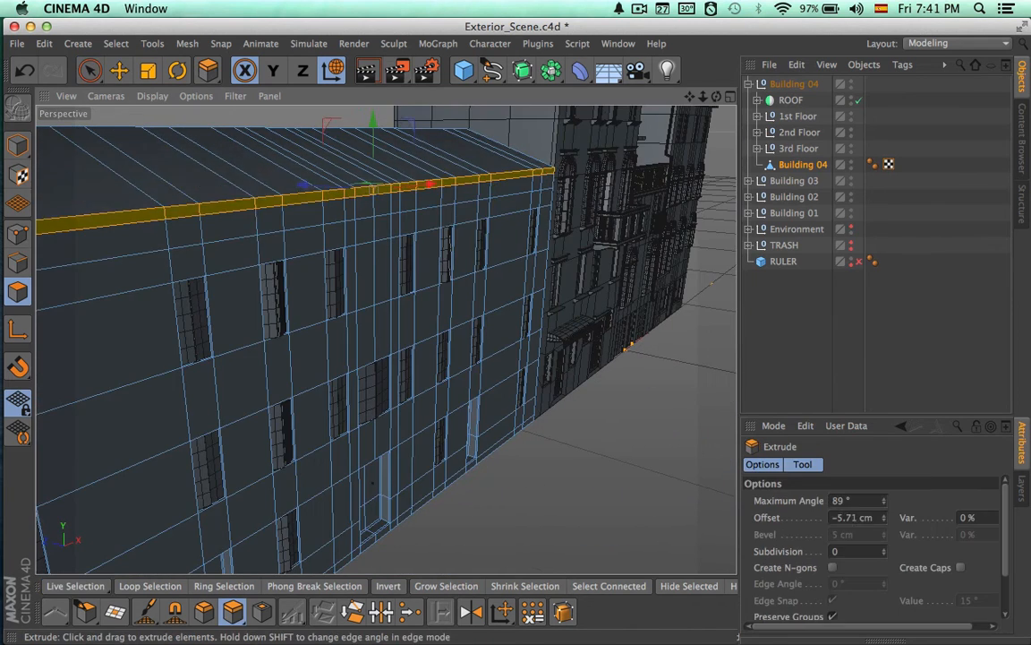
pyautogui.keyDown('alt'); pyautogui.moveTo(382, 230); pyautogui.dragTo(685, 120); pyautogui.keyUp('alt')
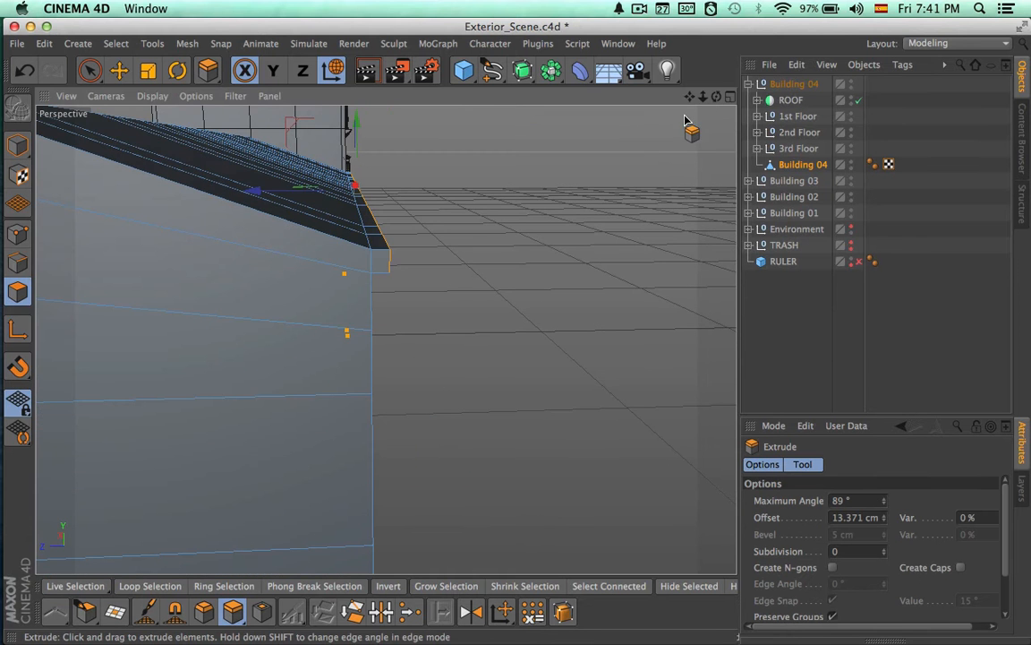
# Switch to the Right view and hide Building 03, Building 02 and Building 01
pyautogui.click(730, 96)
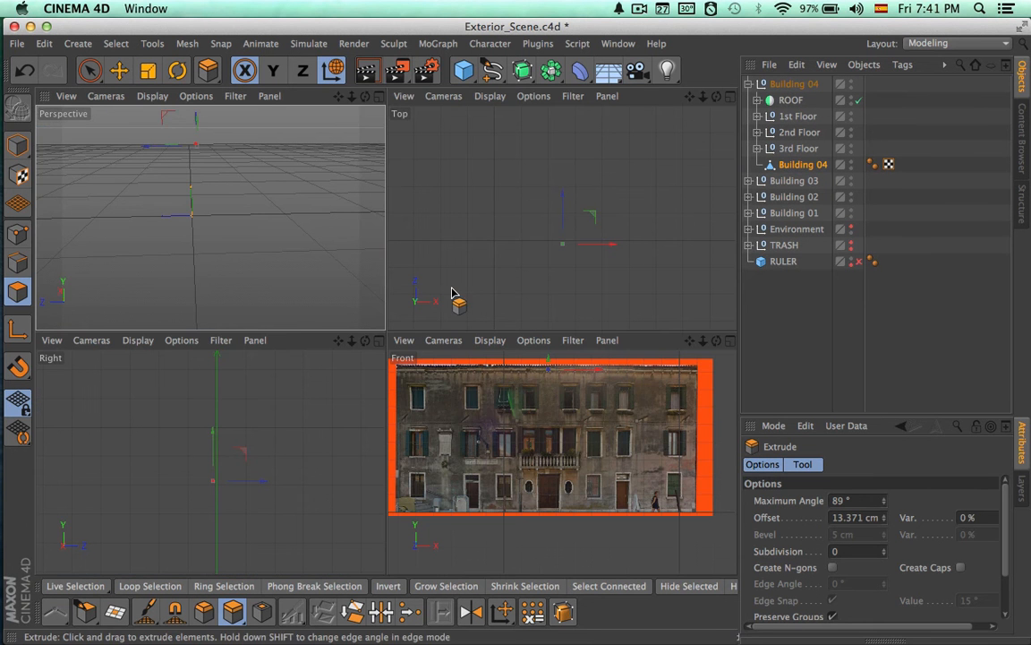
pyautogui.click(379, 341)
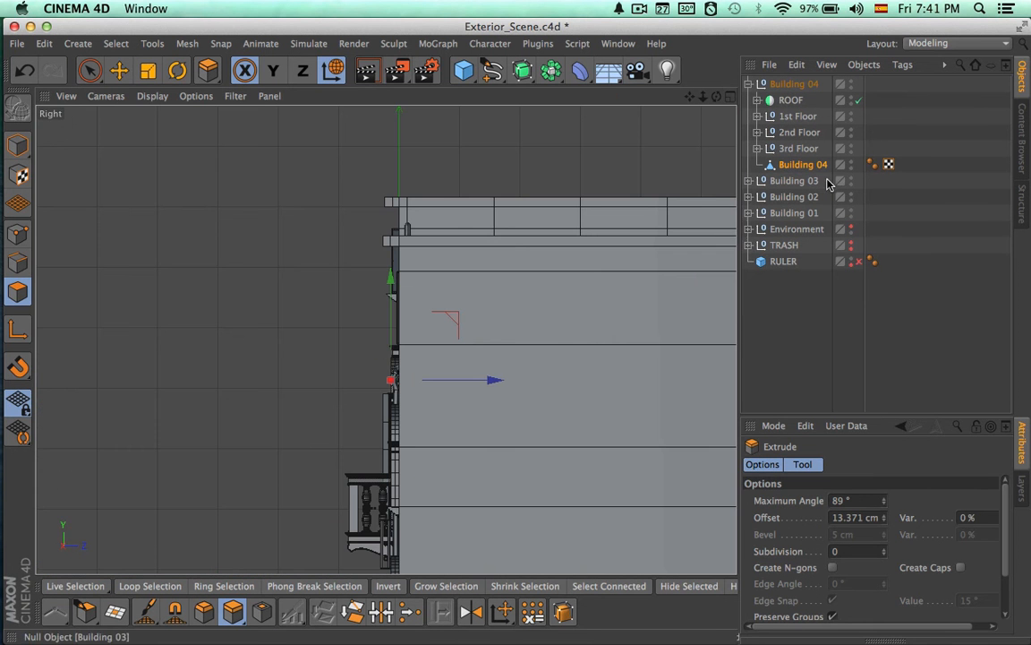
pyautogui.doubleClick(852, 181)
pyautogui.doubleClick(851, 212)
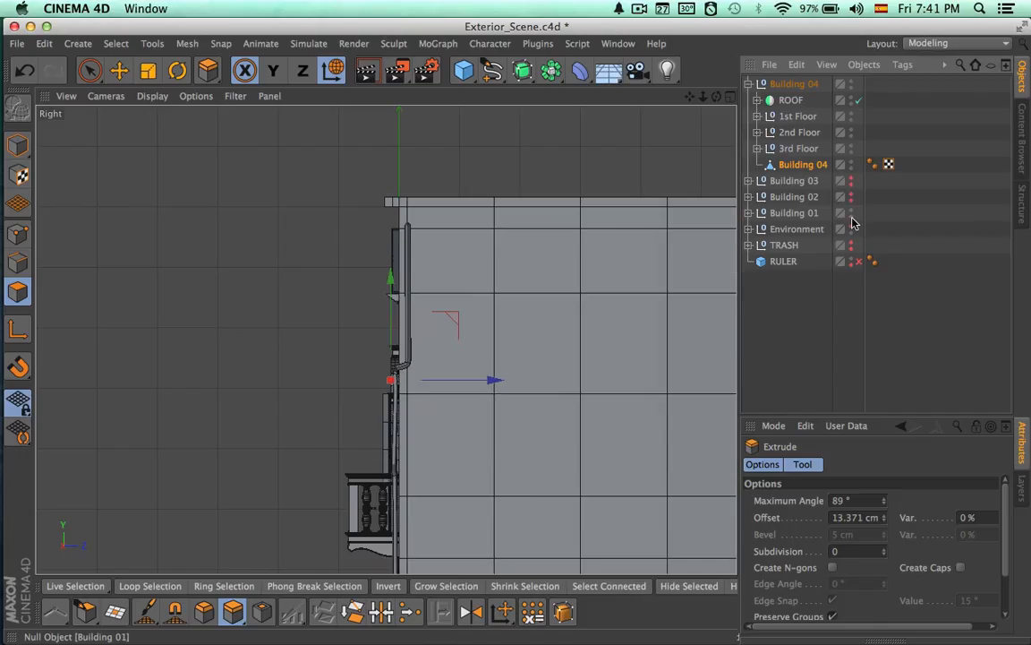
pyautogui.doubleClick(851, 196)
# Move the extruded eaves face outward and down so the overhang continues the roof slope
pyautogui.scroll(4, 612, 385)
pyautogui.keyDown('alt'); pyautogui.moveTo(612, 385); pyautogui.dragTo(562, 383, button='right'); pyautogui.keyUp('alt')
pyautogui.press('space')
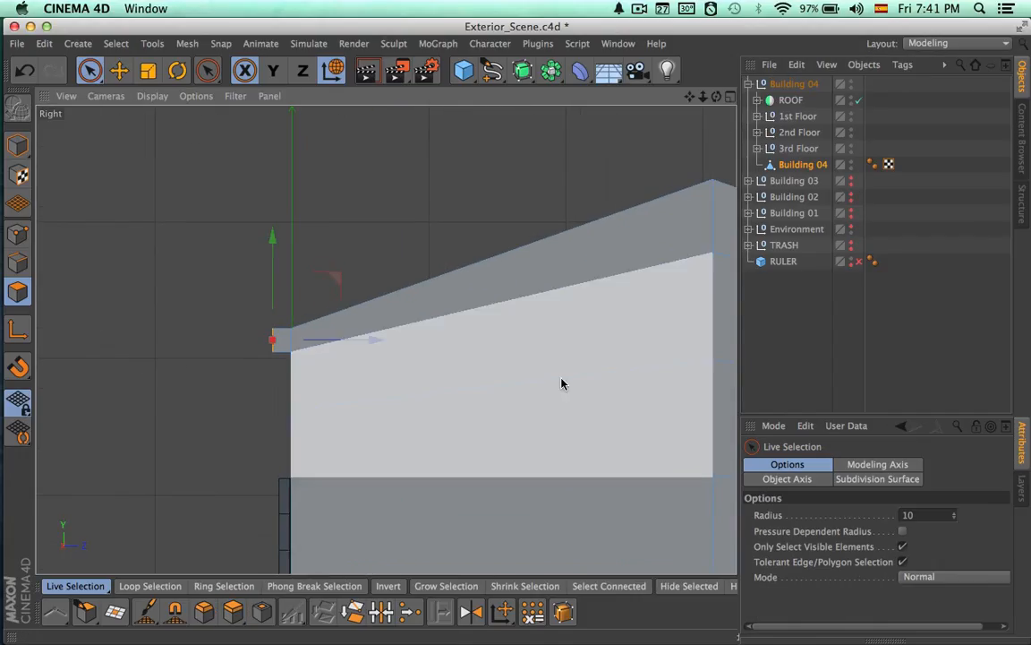
pyautogui.moveTo(276, 239); pyautogui.dragTo(277, 247)
pyautogui.moveTo(366, 348); pyautogui.dragTo(350, 349)
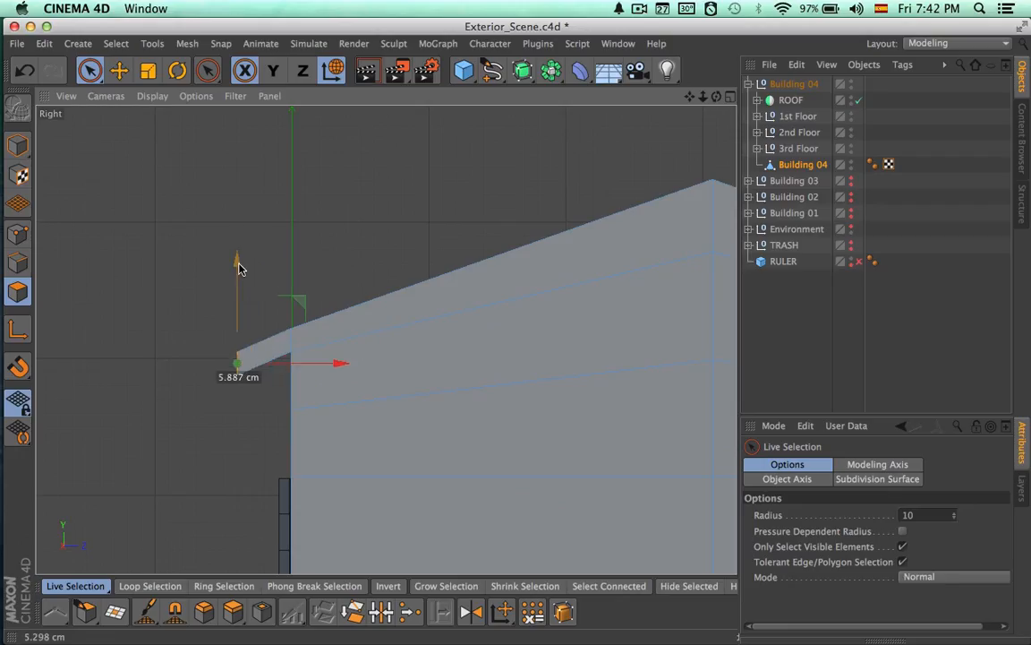
pyautogui.keyDown('alt'); pyautogui.moveTo(281, 334); pyautogui.dragTo(422, 324, button='right'); pyautogui.keyUp('alt')
pyautogui.keyDown('alt'); pyautogui.moveTo(416, 323); pyautogui.dragTo(350, 324, button='right'); pyautogui.keyUp('alt')
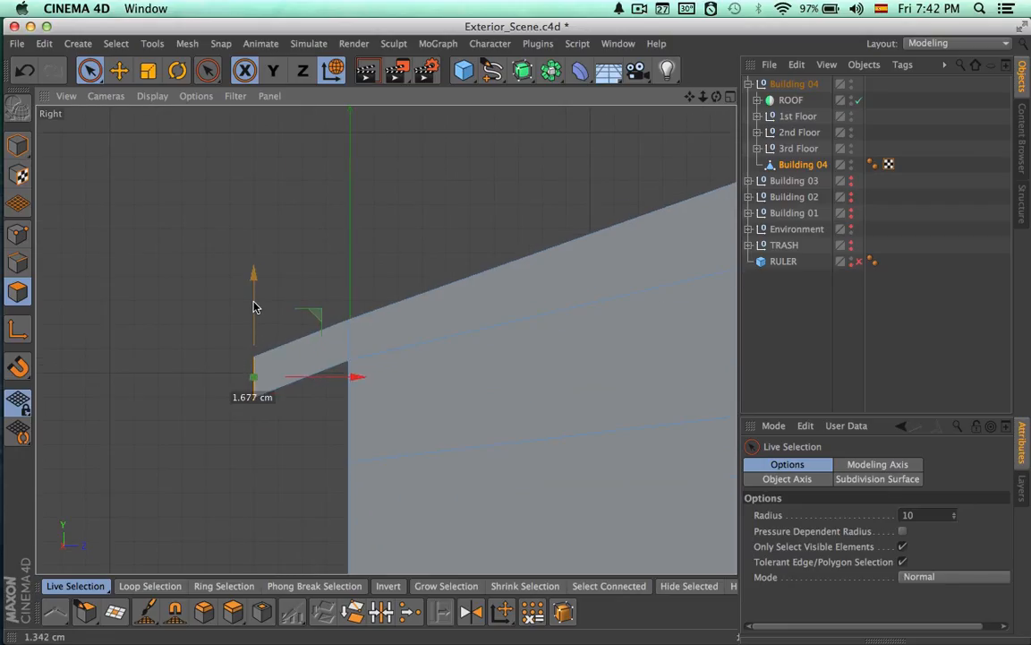
# Select the overhang's lower outer points, including hidden ones, and raise them about 1.7 cm
pyautogui.click(18, 234)
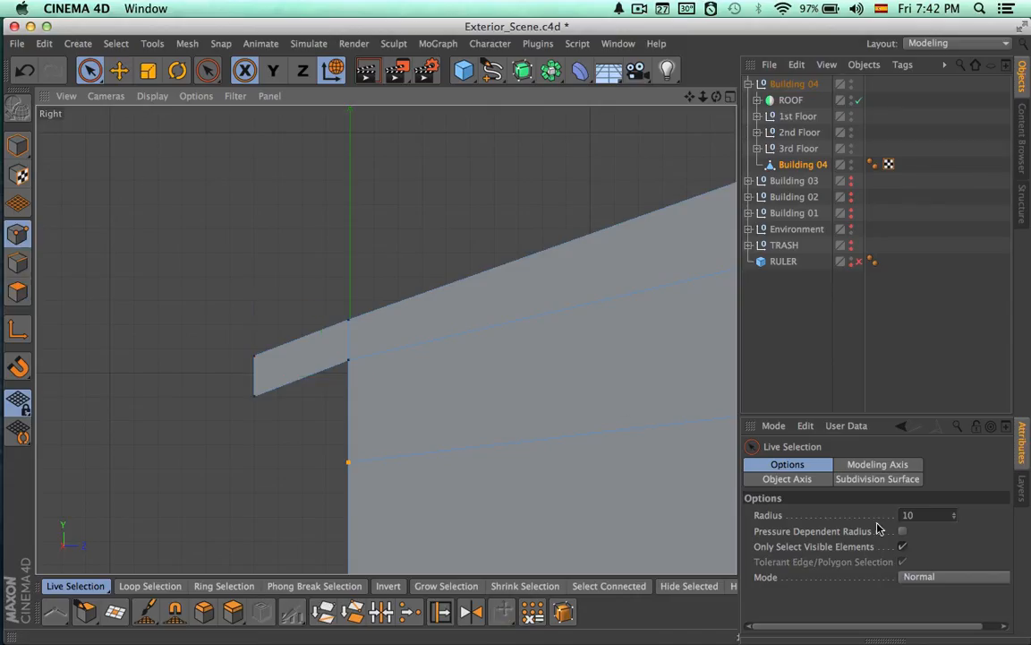
pyautogui.click(903, 546)
pyautogui.click(248, 403)
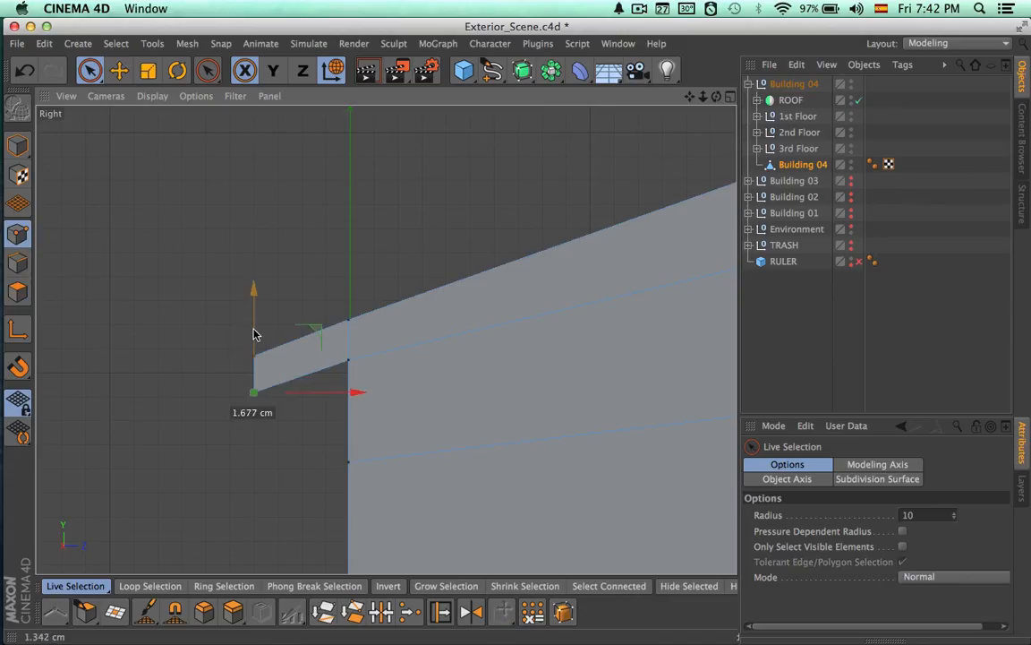
# Show the Roof tile group inside Building 04's ROOF object and disable the ROOF symmetry
pyautogui.scroll(-5, 301, 340)
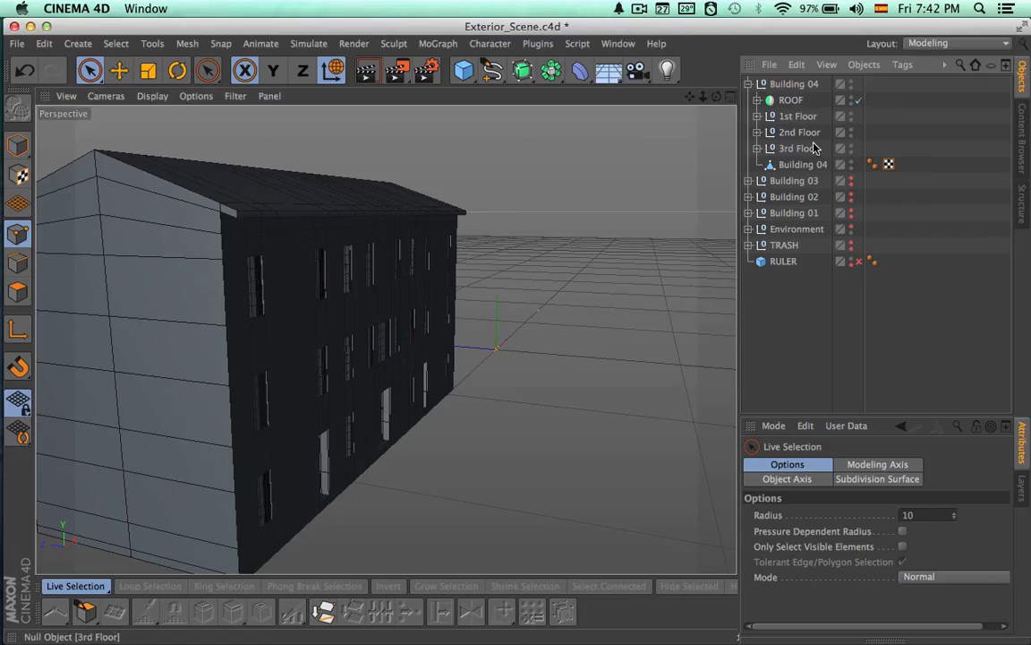
pyautogui.click(757, 100)
pyautogui.click(798, 116)
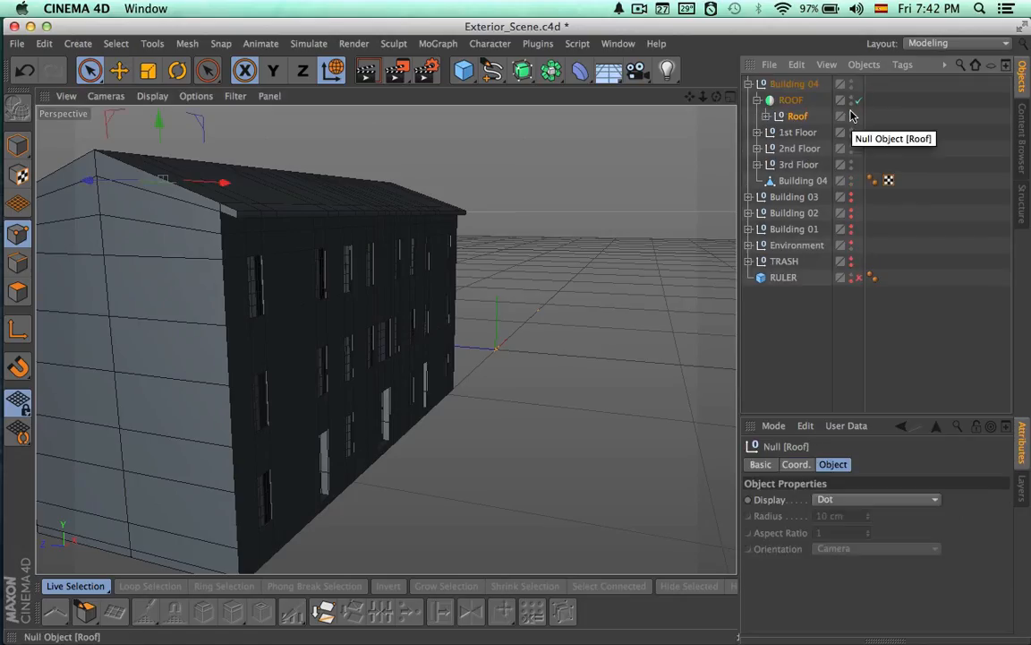
pyautogui.click(852, 116)
pyautogui.keyDown('alt'); pyautogui.moveTo(627, 201); pyautogui.dragTo(619, 260); pyautogui.keyUp('alt')
pyautogui.click(858, 102)
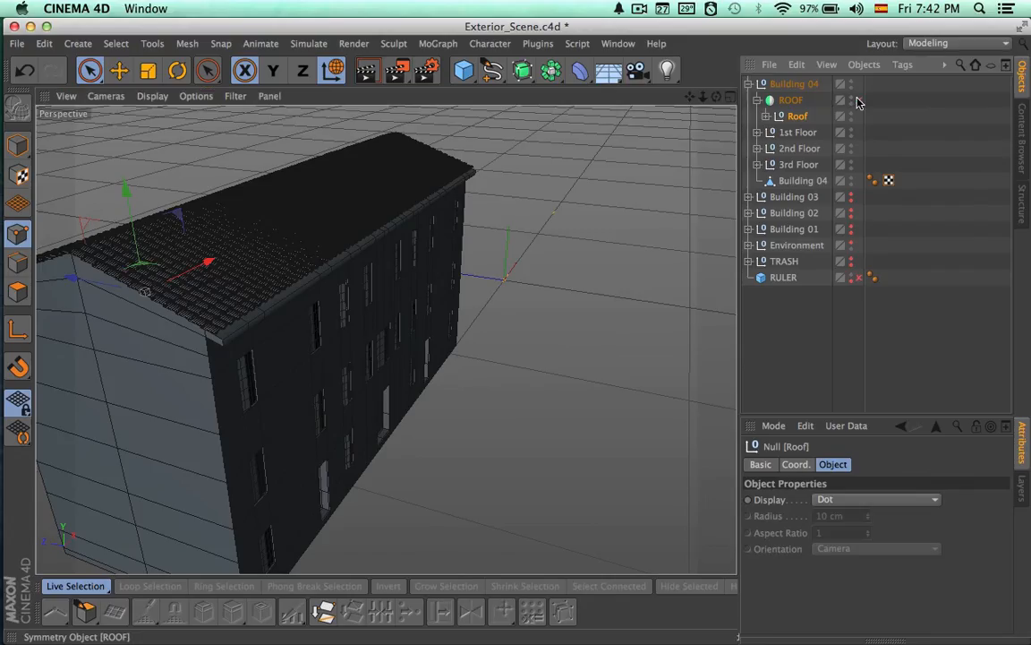
# Disable every tile cloner inside the Roof group and select them all, from Roof.11 down to Roof
pyautogui.click(767, 116)
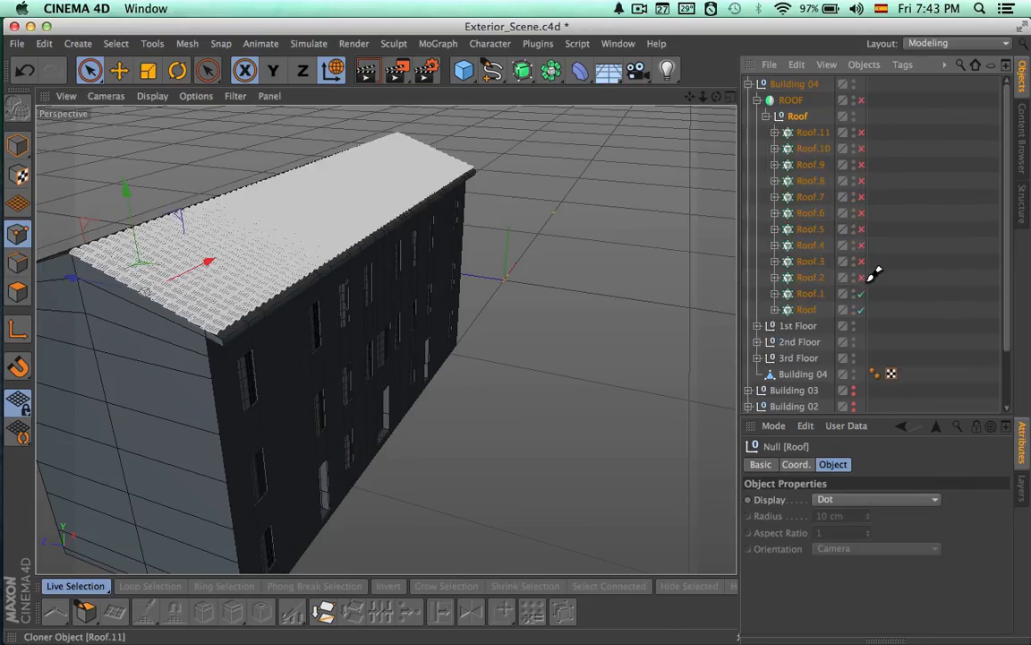
pyautogui.keyDown('alt'); pyautogui.moveTo(482, 350); pyautogui.dragTo(467, 285); pyautogui.keyUp('alt')
pyautogui.click(812, 135)
pyautogui.keyDown('shift'); pyautogui.click(806, 310); pyautogui.keyUp('shift')
# Move the twelve selected tile cloners toward the eaves and lower them onto the roof slope
pyautogui.moveTo(282, 241); pyautogui.dragTo(306, 241)
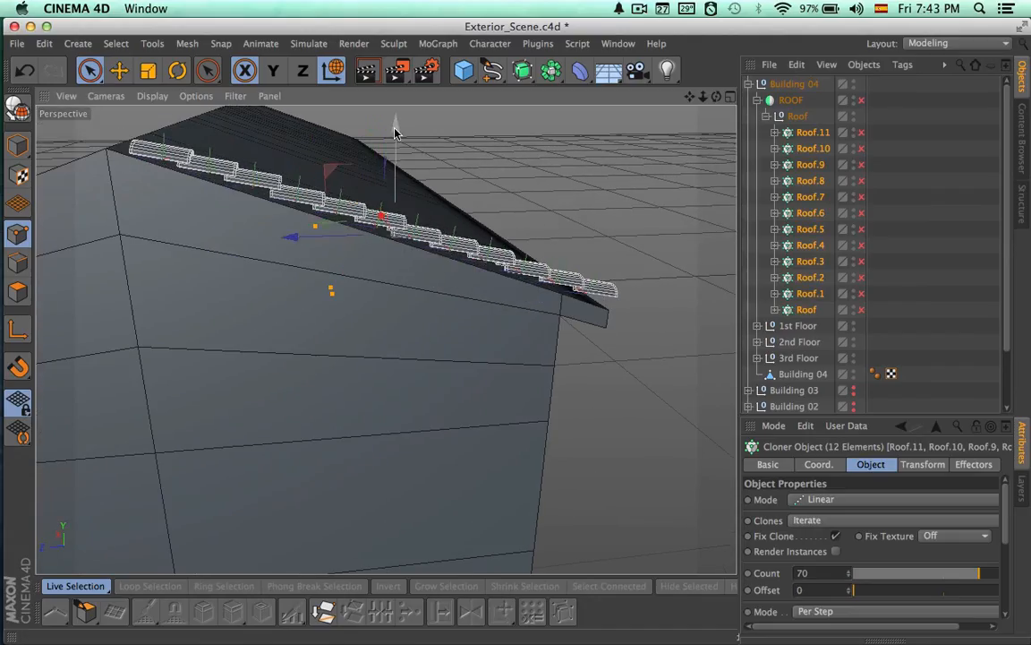
pyautogui.moveTo(396, 130); pyautogui.dragTo(396, 135)
pyautogui.moveTo(309, 243); pyautogui.dragTo(339, 244)
pyautogui.moveTo(428, 133); pyautogui.dragTo(432, 147)
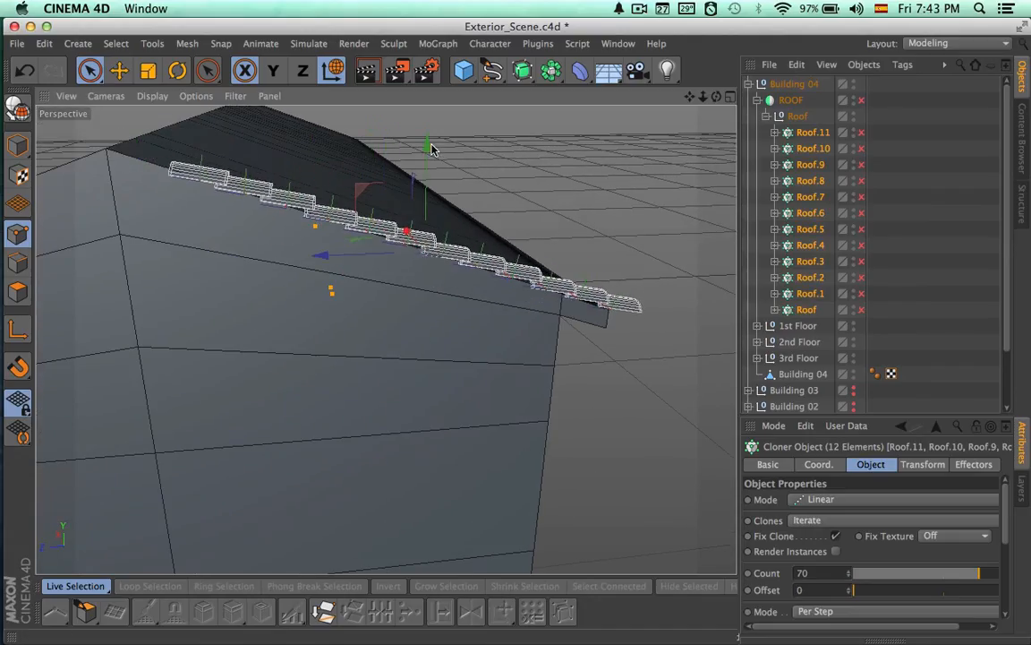
pyautogui.keyDown('alt'); pyautogui.moveTo(470, 218); pyautogui.dragTo(411, 195); pyautogui.keyUp('alt')
pyautogui.keyDown('alt'); pyautogui.moveTo(462, 242); pyautogui.dragTo(486, 166); pyautogui.keyUp('alt')
pyautogui.keyDown('alt'); pyautogui.moveTo(582, 254); pyautogui.dragTo(894, 185); pyautogui.keyUp('alt')
# Duplicate the Roof.11 cloner and place the copy inside the Roof group
pyautogui.click(813, 134)
pyautogui.press('super+c')
pyautogui.press('super+v')
pyautogui.keyDown('alt'); pyautogui.moveTo(332, 299); pyautogui.dragTo(429, 362, button='middle'); pyautogui.keyUp('alt')
pyautogui.keyDown('alt'); pyautogui.moveTo(430, 361); pyautogui.dragTo(394, 405, button='right'); pyautogui.keyUp('alt')
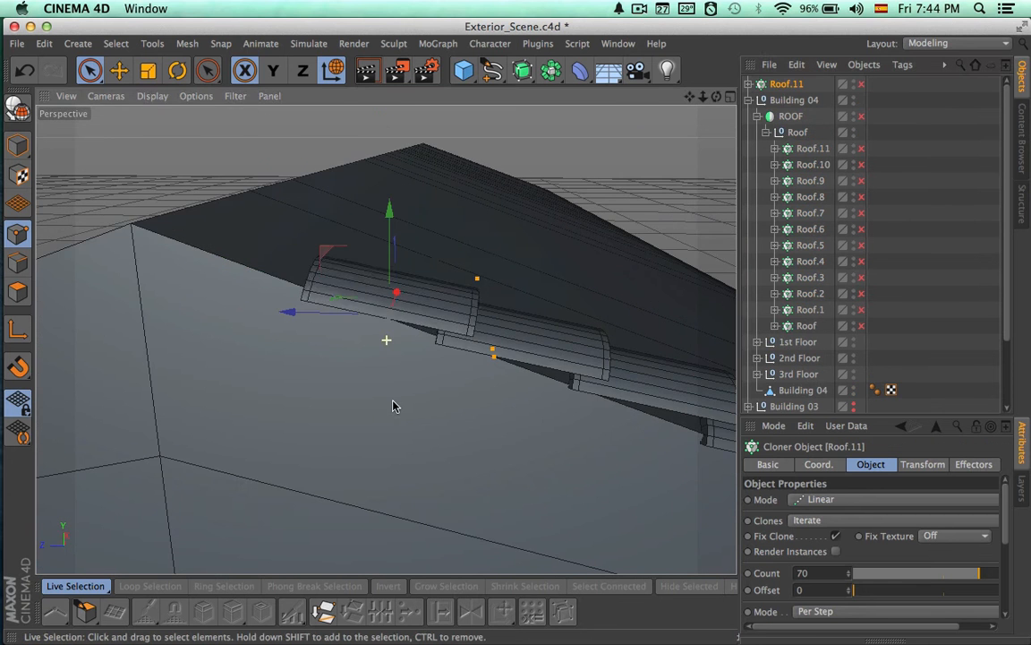
pyautogui.click(811, 152)
pyautogui.moveTo(800, 141); pyautogui.dragTo(799, 139)
# Position the copied tile row at the roof ridge so it overlaps the previous top row
pyautogui.moveTo(320, 317); pyautogui.dragTo(251, 299)
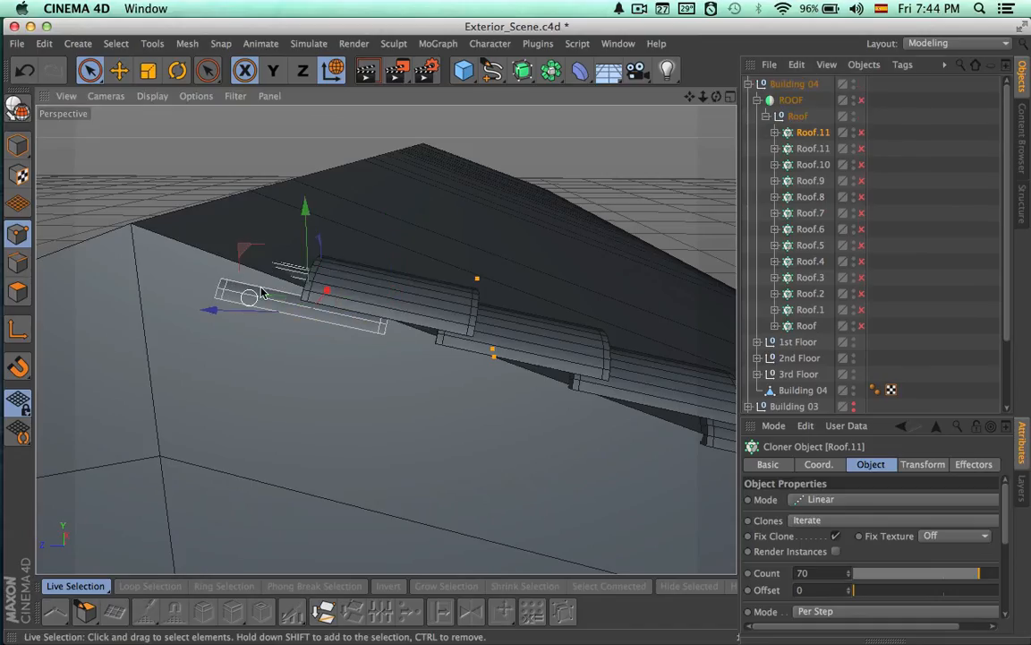
pyautogui.moveTo(302, 255); pyautogui.dragTo(298, 216)
pyautogui.moveTo(253, 280); pyautogui.dragTo(289, 228)
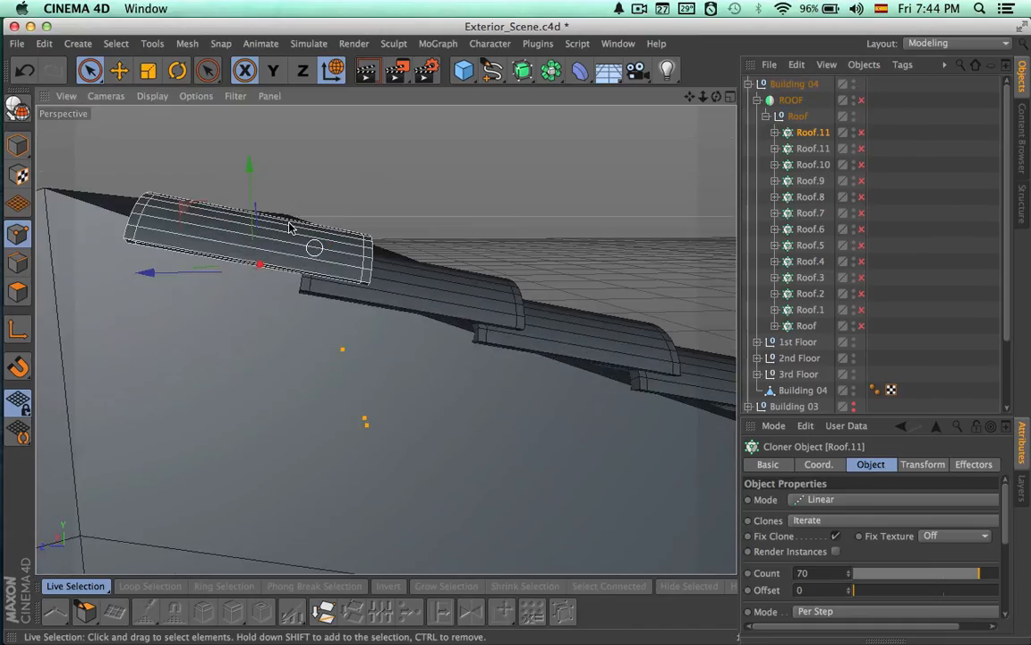
pyautogui.moveTo(205, 271); pyautogui.dragTo(145, 265)
pyautogui.press('super+z')
pyautogui.moveTo(210, 182); pyautogui.dragTo(226, 221)
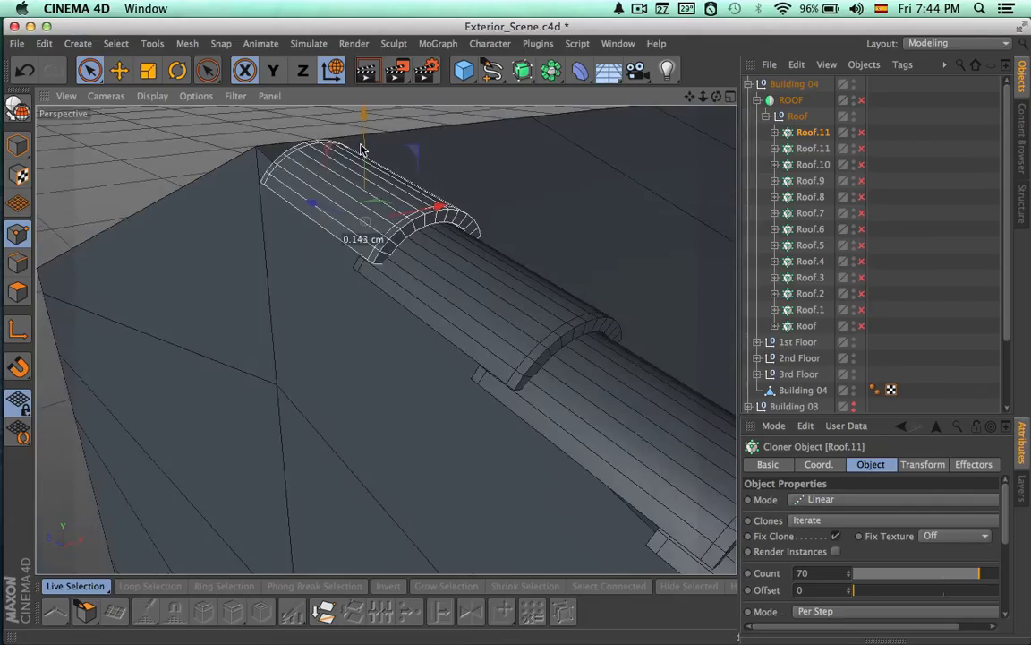
pyautogui.moveTo(363, 151); pyautogui.dragTo(363, 150)
# Select the Roof group and inspect how its tile rows fit the ridge, slope and eaves overhang
pyautogui.keyDown('alt'); pyautogui.moveTo(376, 278); pyautogui.dragTo(520, 271); pyautogui.keyUp('alt')
pyautogui.keyDown('alt'); pyautogui.moveTo(520, 271); pyautogui.dragTo(727, 168, button='right'); pyautogui.keyUp('alt')
pyautogui.keyDown('alt'); pyautogui.moveTo(577, 217); pyautogui.dragTo(387, 317); pyautogui.keyUp('alt')
pyautogui.click(791, 86)
pyautogui.click(790, 100)
pyautogui.keyDown('alt'); pyautogui.moveTo(609, 248); pyautogui.dragTo(685, 255); pyautogui.keyUp('alt')
pyautogui.click(799, 117)
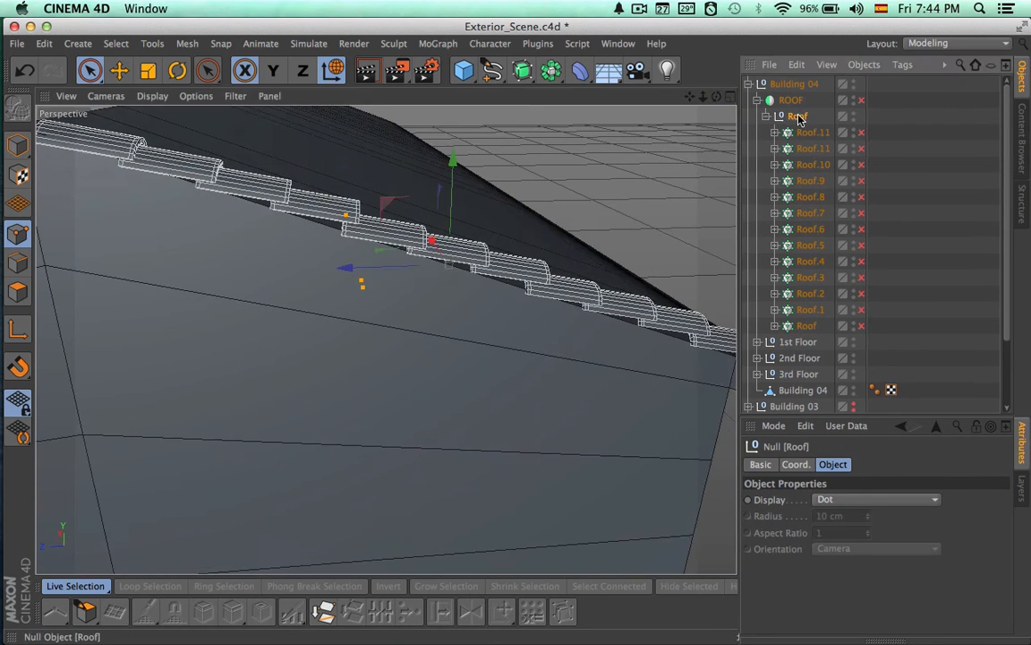
pyautogui.keyDown('alt'); pyautogui.moveTo(448, 285); pyautogui.dragTo(539, 291); pyautogui.keyUp('alt')
pyautogui.moveTo(620, 200); pyautogui.dragTo(483, 318)
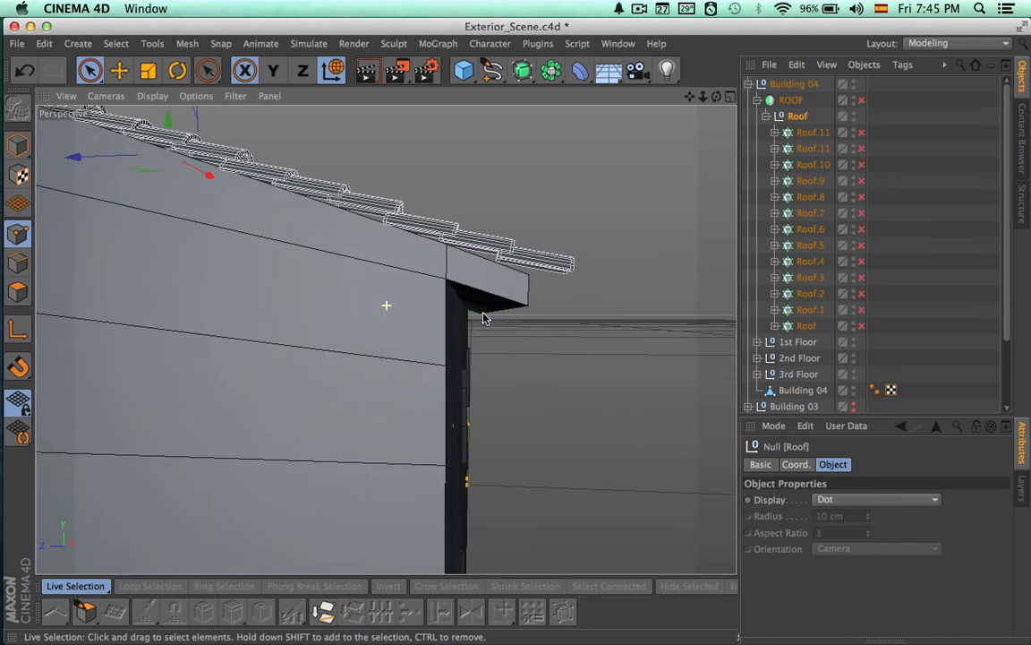
# Select the outer eaves points of the Building 04 mesh and adjust the overhang beneath the lowest tile row
pyautogui.click(792, 392)
pyautogui.moveTo(91, 71); pyautogui.dragTo(182, 120)
pyautogui.moveTo(553, 334); pyautogui.dragTo(494, 232)
pyautogui.keyDown('alt'); pyautogui.moveTo(562, 313); pyautogui.dragTo(287, 367); pyautogui.keyUp('alt')
pyautogui.press('d')
pyautogui.press('space')
pyautogui.moveTo(90, 71); pyautogui.dragTo(161, 100)
# Re-enable the ROOF symmetry with its tile cloners and render Building 04 from two angles
pyautogui.keyDown('alt'); pyautogui.moveTo(343, 225); pyautogui.dragTo(287, 397); pyautogui.keyUp('alt')
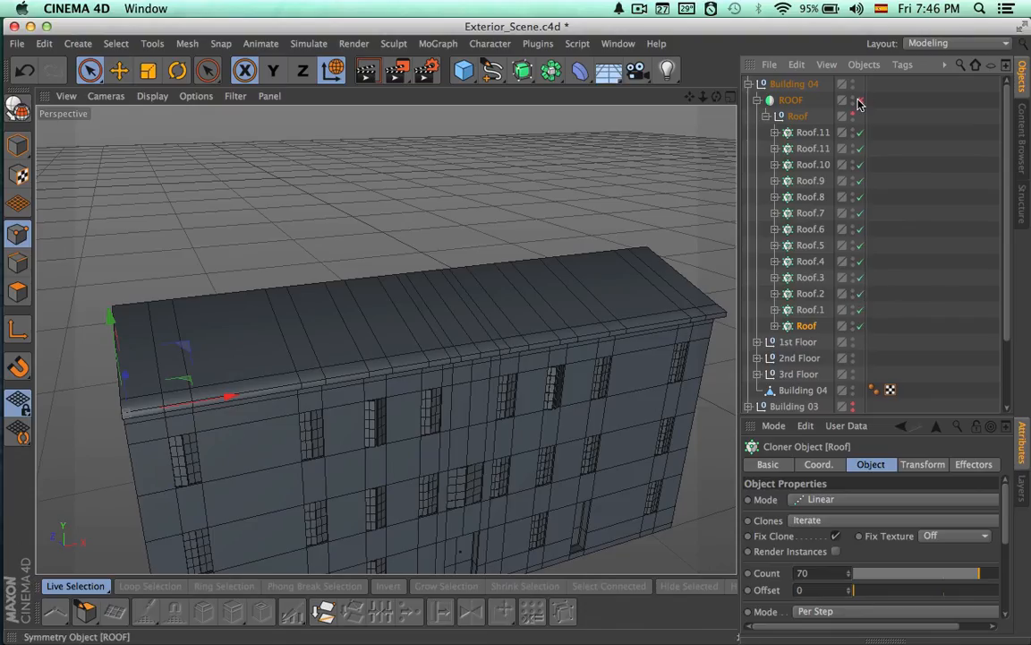
pyautogui.keyDown('alt'); pyautogui.moveTo(627, 253); pyautogui.dragTo(634, 337); pyautogui.keyUp('alt')
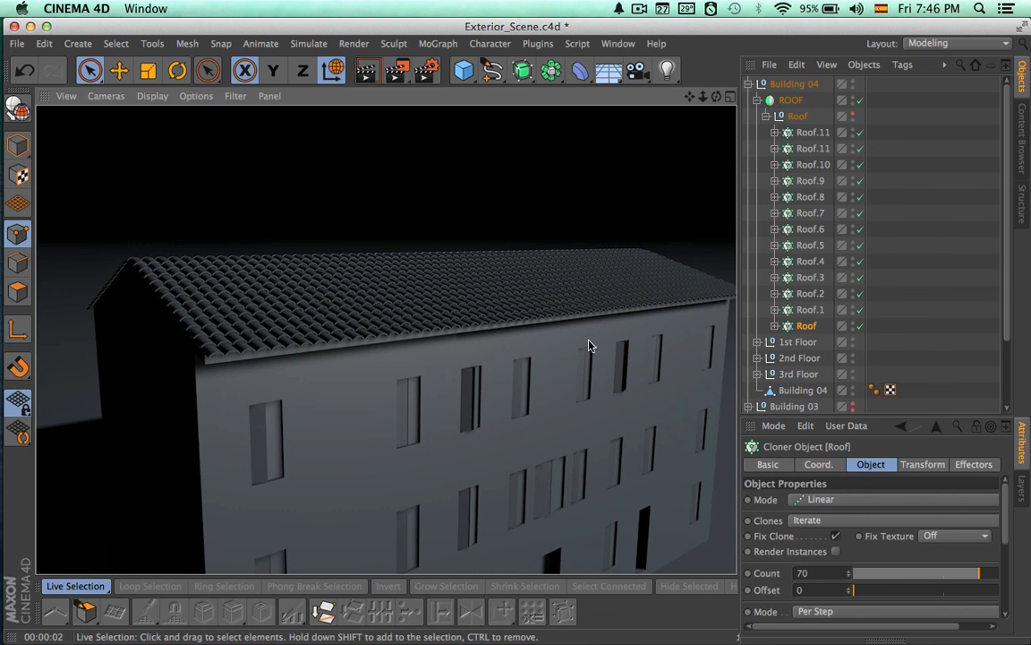
pyautogui.keyDown('alt'); pyautogui.moveTo(591, 346); pyautogui.dragTo(588, 306); pyautogui.keyUp('alt')
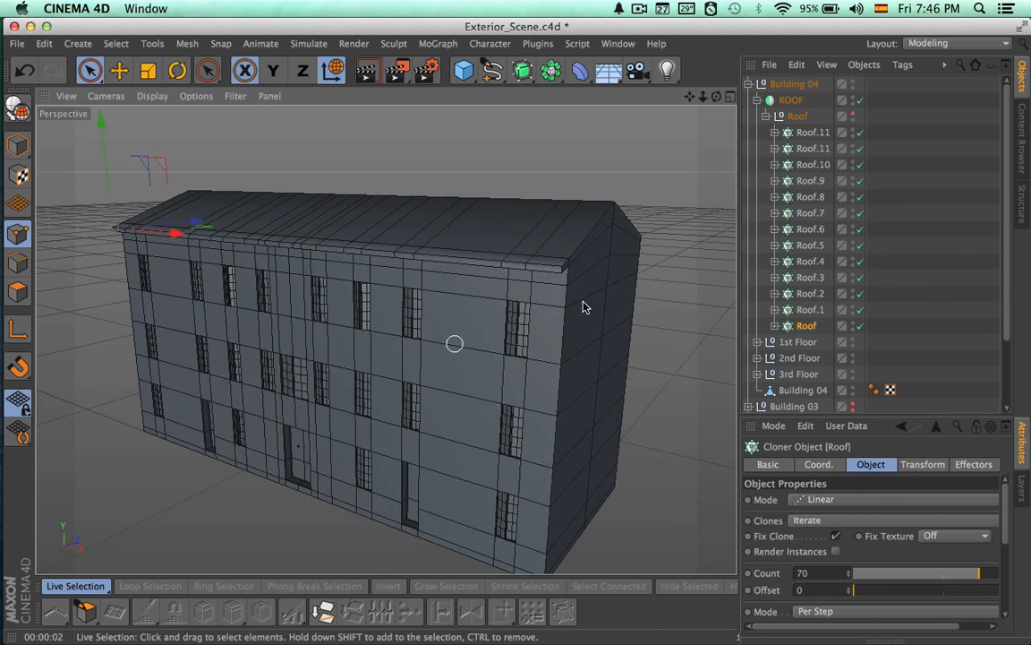
pyautogui.press('super+r')
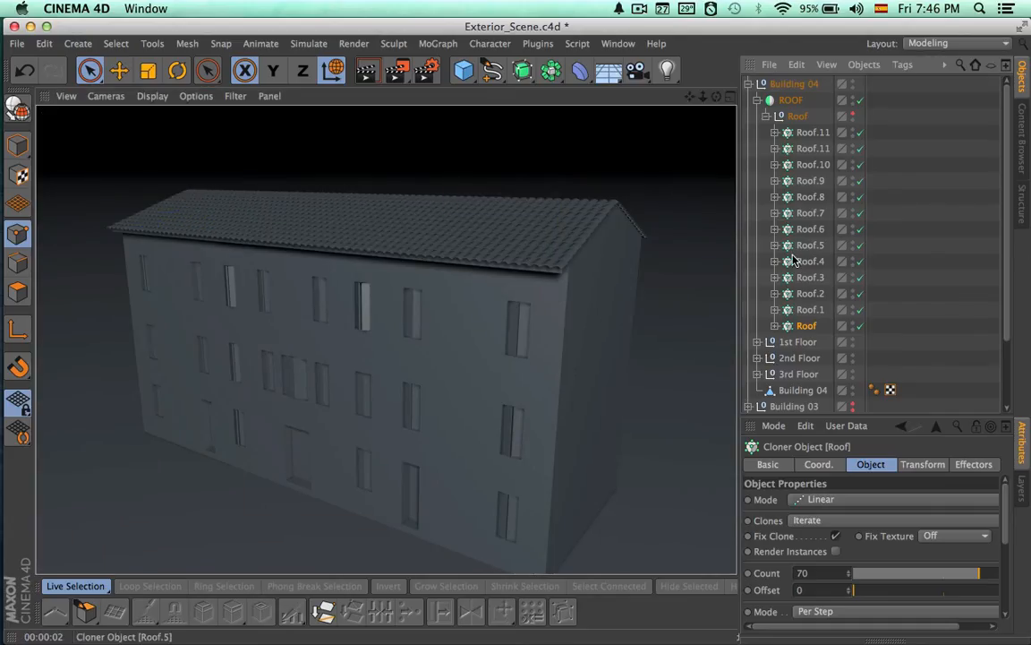
# Collapse the Roof, ROOF and Building 04 groups and select the Building 04 group
pyautogui.moveTo(627, 298)
pyautogui.keyDown('alt'); pyautogui.mouseDown()
pyautogui.moveTo(656, 302)
pyautogui.moveTo(689, 257)
pyautogui.mouseUp(); pyautogui.keyUp('alt')
pyautogui.click(767, 116)
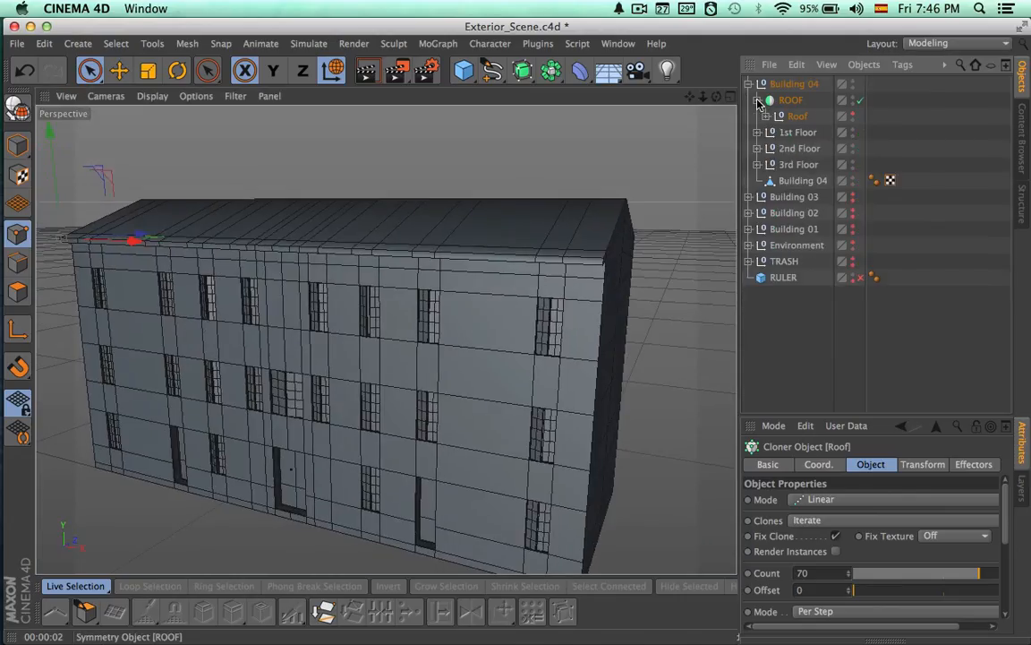
pyautogui.click(758, 101)
pyautogui.click(748, 84)
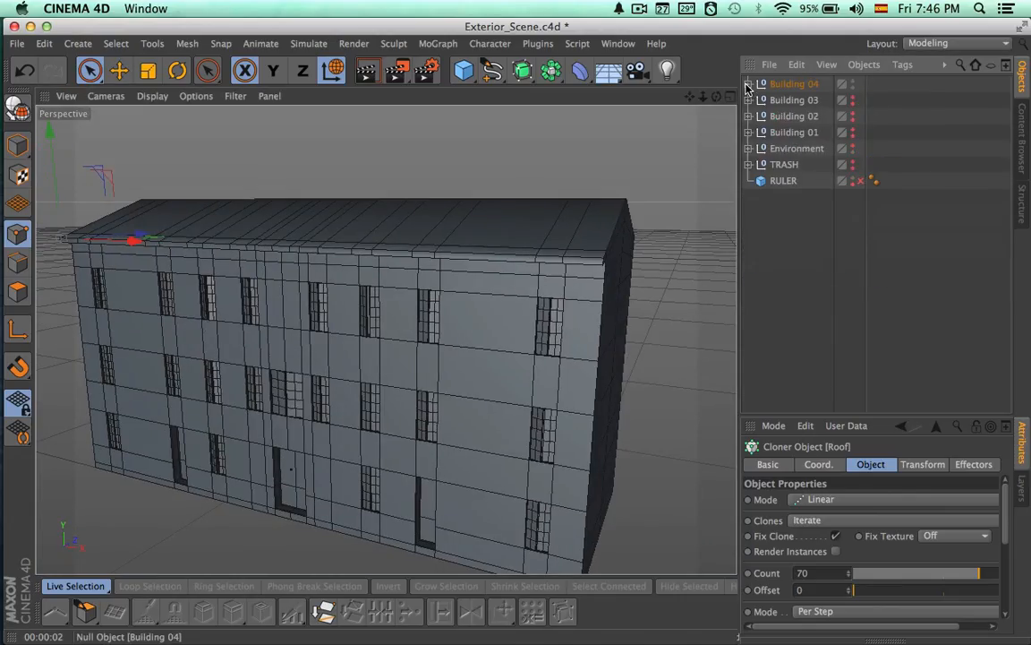
pyautogui.click(793, 84)
# Show Building 01, Building 02 and Building 03 again beside Building 04
pyautogui.keyDown('alt'); pyautogui.moveTo(582, 240); pyautogui.dragTo(530, 370); pyautogui.keyUp('alt')
pyautogui.keyDown('alt'); pyautogui.moveTo(548, 360); pyautogui.dragTo(494, 337, button='middle'); pyautogui.keyUp('alt')
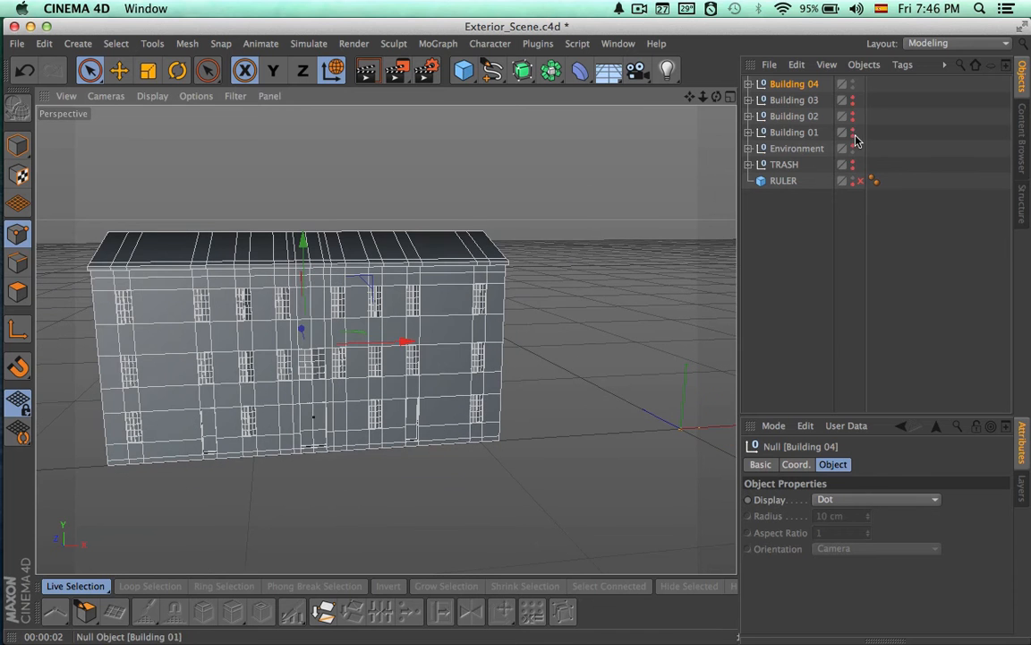
pyautogui.keyDown('alt'); pyautogui.click(854, 136); pyautogui.keyUp('alt')
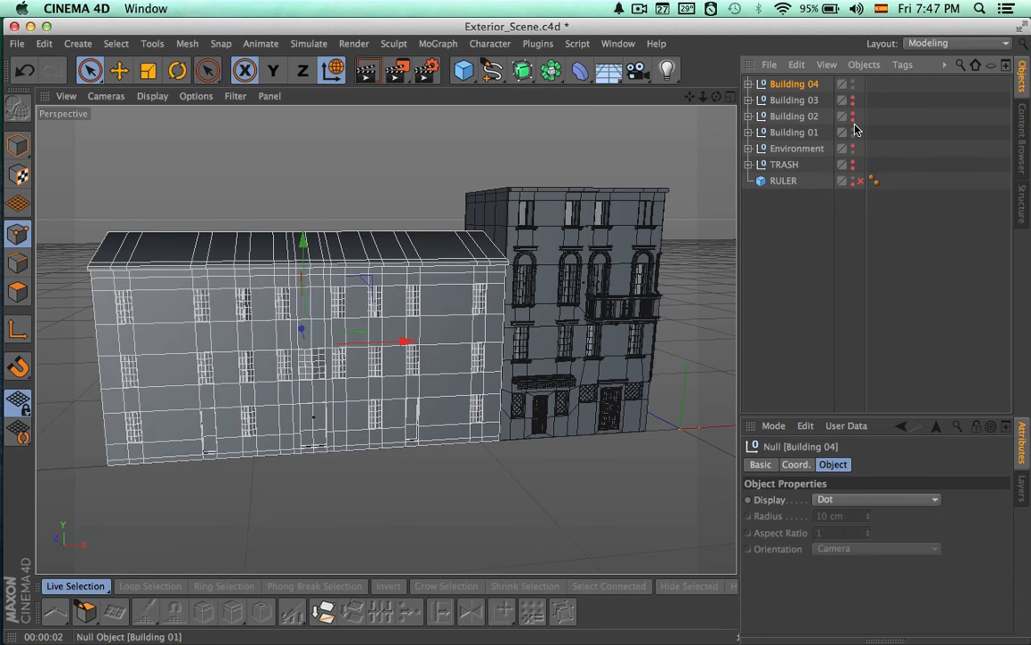
pyautogui.keyDown('alt'); pyautogui.click(855, 120); pyautogui.keyUp('alt')
pyautogui.keyDown('alt'); pyautogui.click(854, 104); pyautogui.keyUp('alt')
pyautogui.keyDown('alt'); pyautogui.moveTo(582, 289); pyautogui.dragTo(475, 283, button='middle'); pyautogui.keyUp('alt')
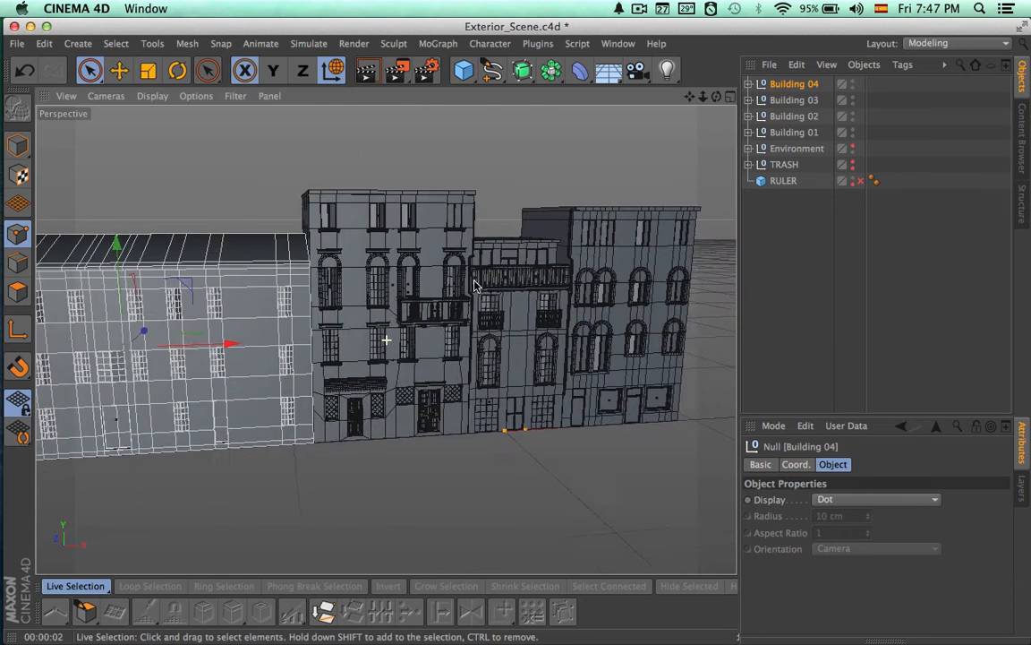
# Examine the balconies, windows and wall details on Building 03 and Building 02, with the Building 03 group expanded
pyautogui.keyDown('alt'); pyautogui.moveTo(470, 359); pyautogui.dragTo(690, 360, button='right'); pyautogui.keyUp('alt')
pyautogui.keyDown('alt'); pyautogui.moveTo(628, 356); pyautogui.dragTo(869, 387, button='middle'); pyautogui.keyUp('alt')
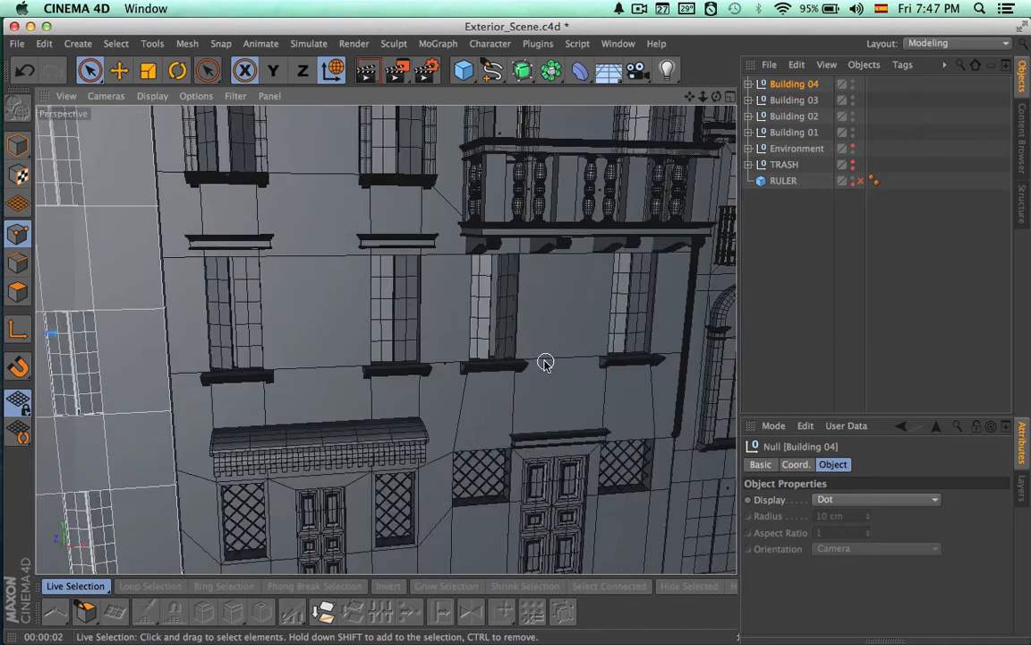
pyautogui.keyDown('alt'); pyautogui.moveTo(484, 361); pyautogui.dragTo(536, 355, button='right'); pyautogui.keyUp('alt')
pyautogui.keyDown('alt'); pyautogui.moveTo(519, 355); pyautogui.dragTo(222, 395, button='middle'); pyautogui.keyUp('alt')
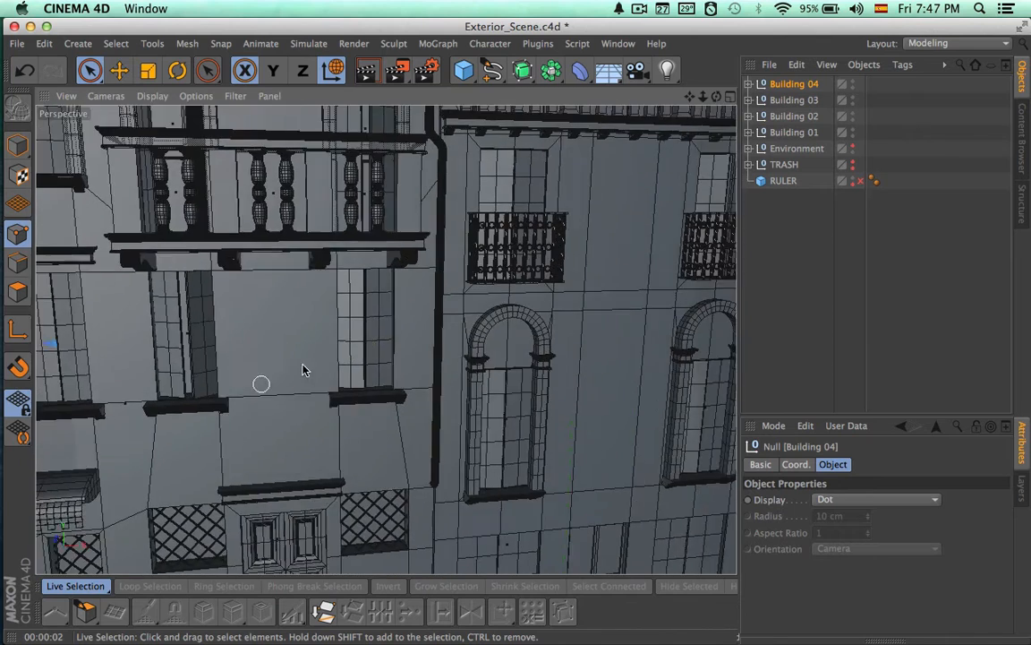
pyautogui.keyDown('alt'); pyautogui.moveTo(353, 345); pyautogui.dragTo(265, 401, button='middle'); pyautogui.keyUp('alt')
pyautogui.keyDown('alt'); pyautogui.moveTo(454, 350); pyautogui.dragTo(434, 394); pyautogui.keyUp('alt')
pyautogui.keyDown('alt'); pyautogui.moveTo(434, 398); pyautogui.dragTo(569, 288, button='right'); pyautogui.keyUp('alt')
pyautogui.click(748, 100)
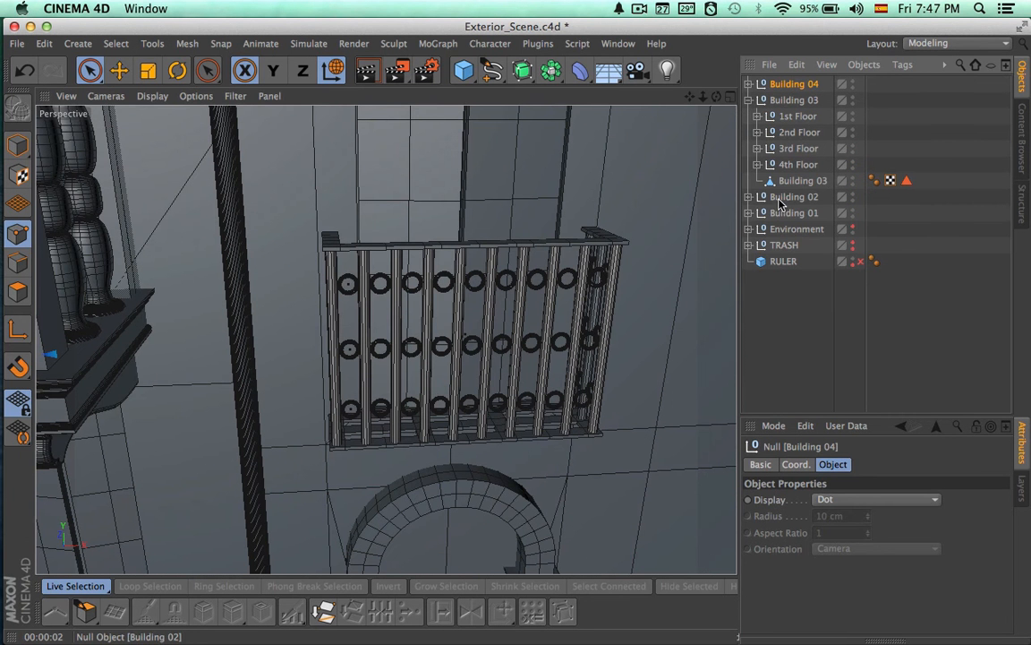
pyautogui.keyDown('alt'); pyautogui.moveTo(627, 269); pyautogui.dragTo(291, 267, button='right'); pyautogui.keyUp('alt')
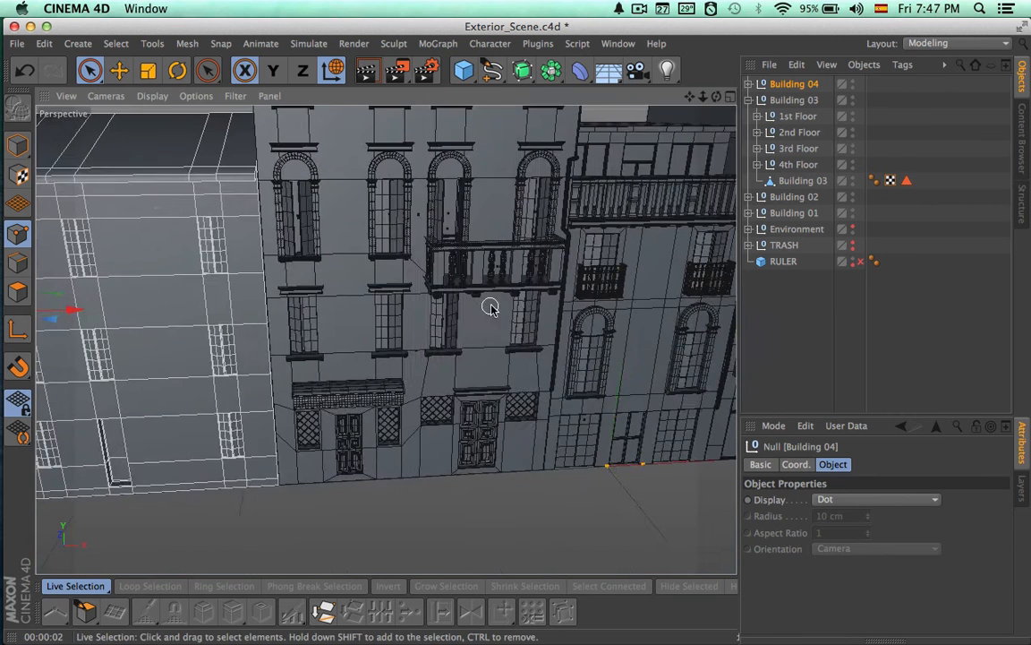
# Select the Building 03 group and collapse it in the object hierarchy
pyautogui.keyDown('alt'); pyautogui.moveTo(490, 306); pyautogui.dragTo(328, 311, button='middle'); pyautogui.keyUp('alt')
pyautogui.click(796, 100)
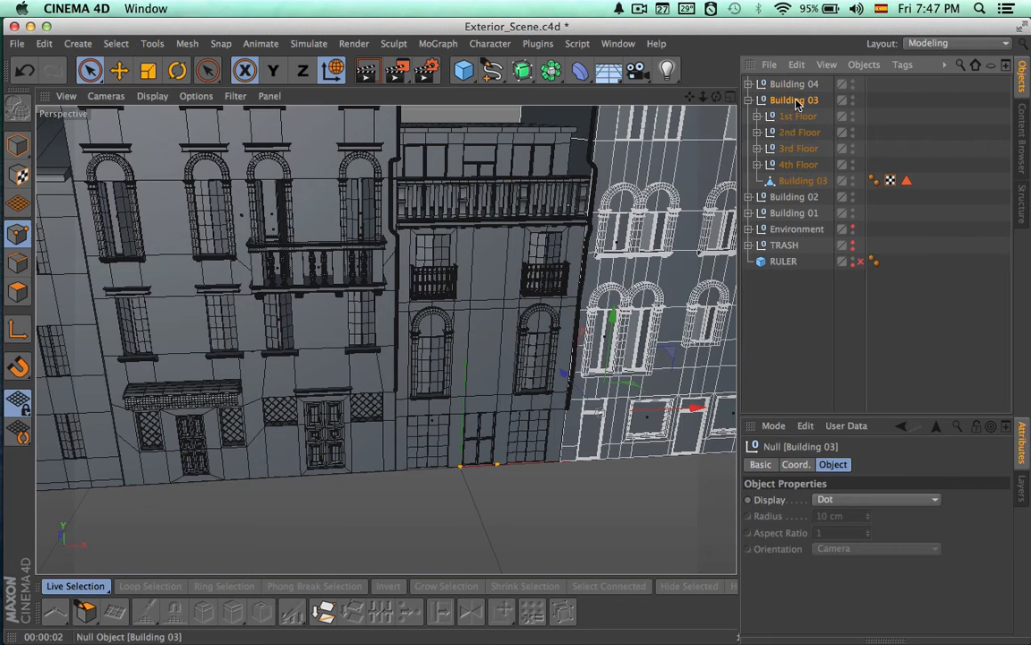
pyautogui.click(749, 101)
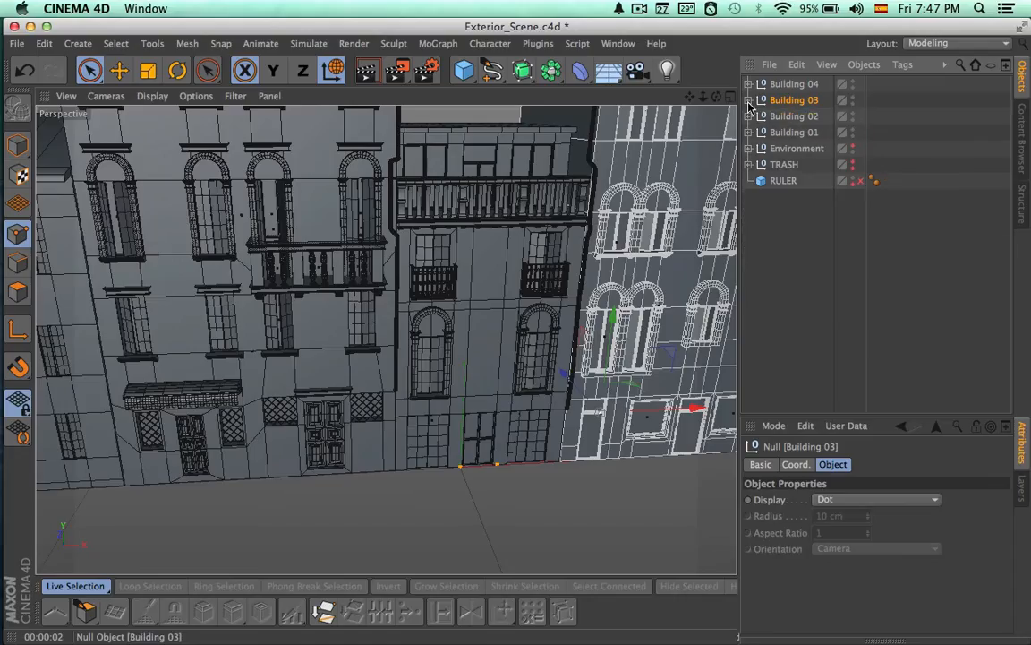
# Copy Valcony A from Building 02's 3rd Floor group to the top level of the hierarchy and collapse Building 02
pyautogui.click(783, 117)
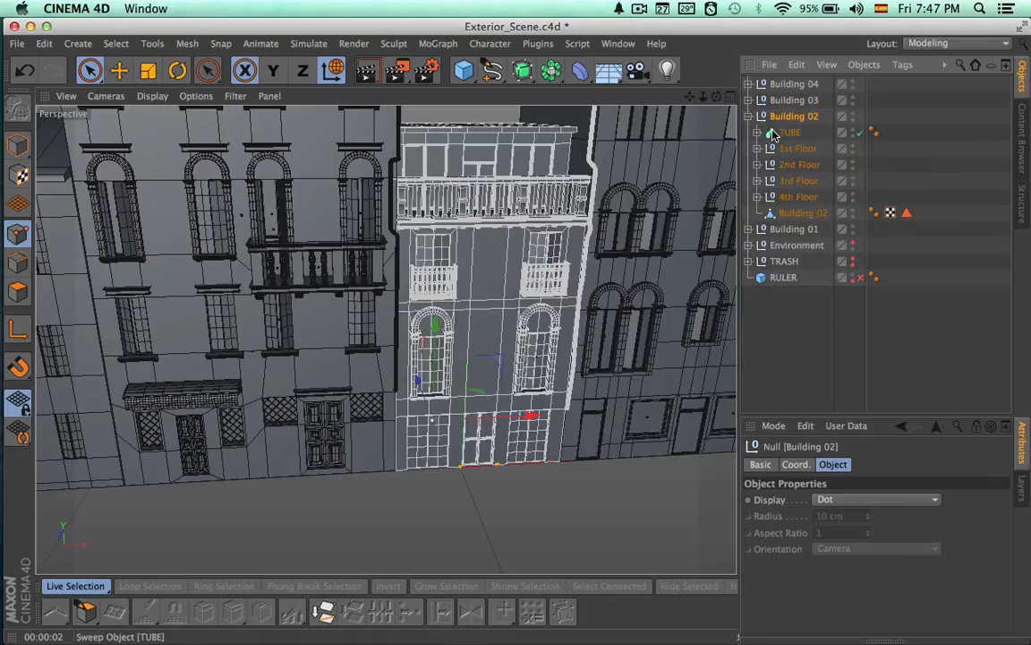
pyautogui.click(792, 150)
pyautogui.click(791, 167)
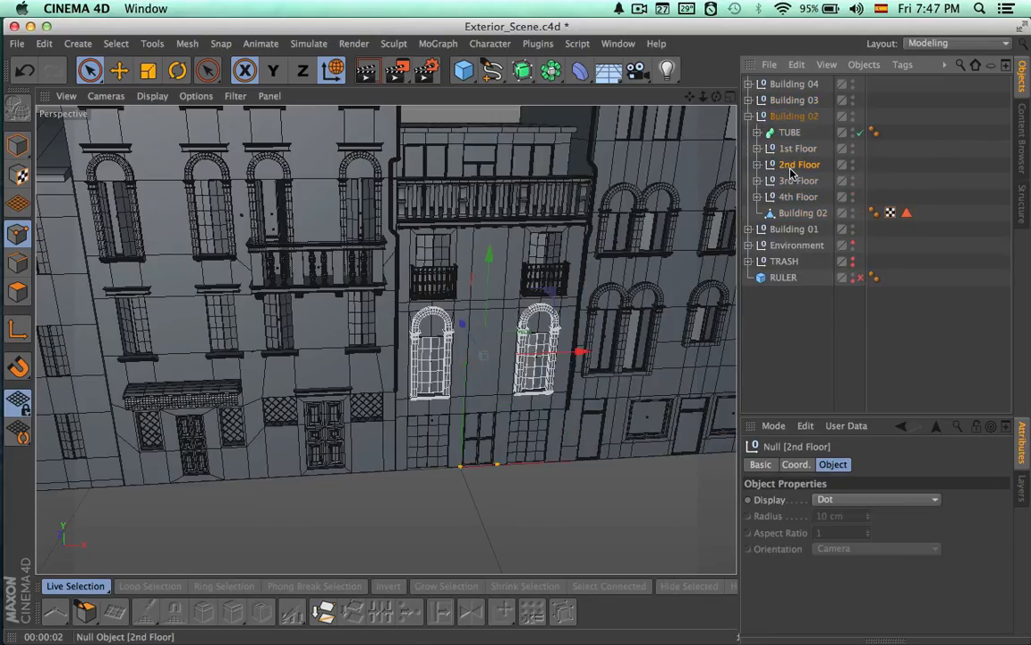
pyautogui.click(791, 182)
pyautogui.click(759, 182)
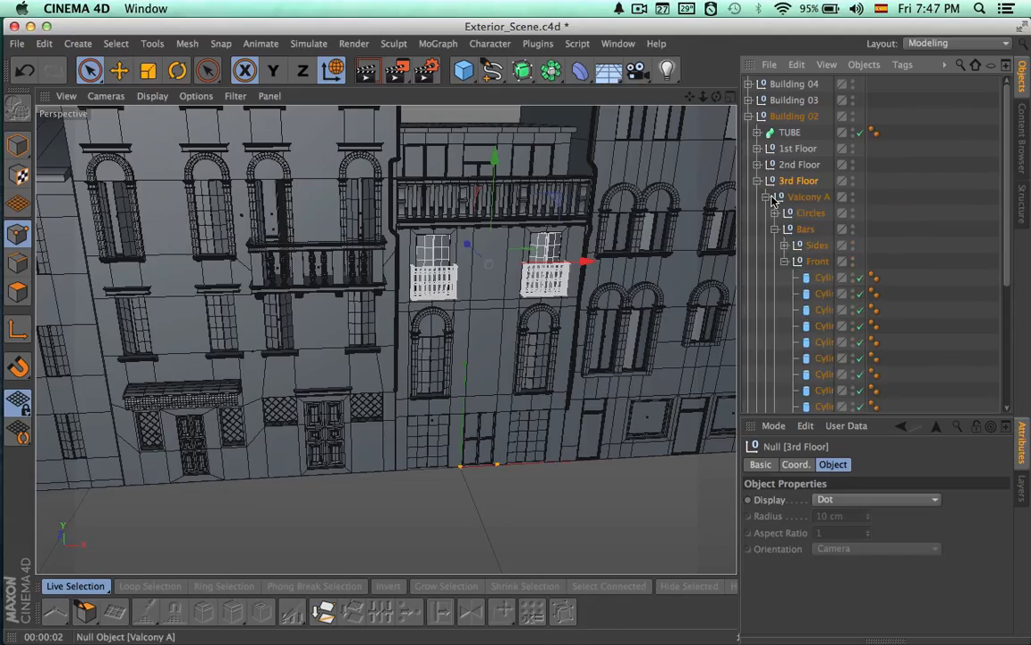
pyautogui.click(767, 197)
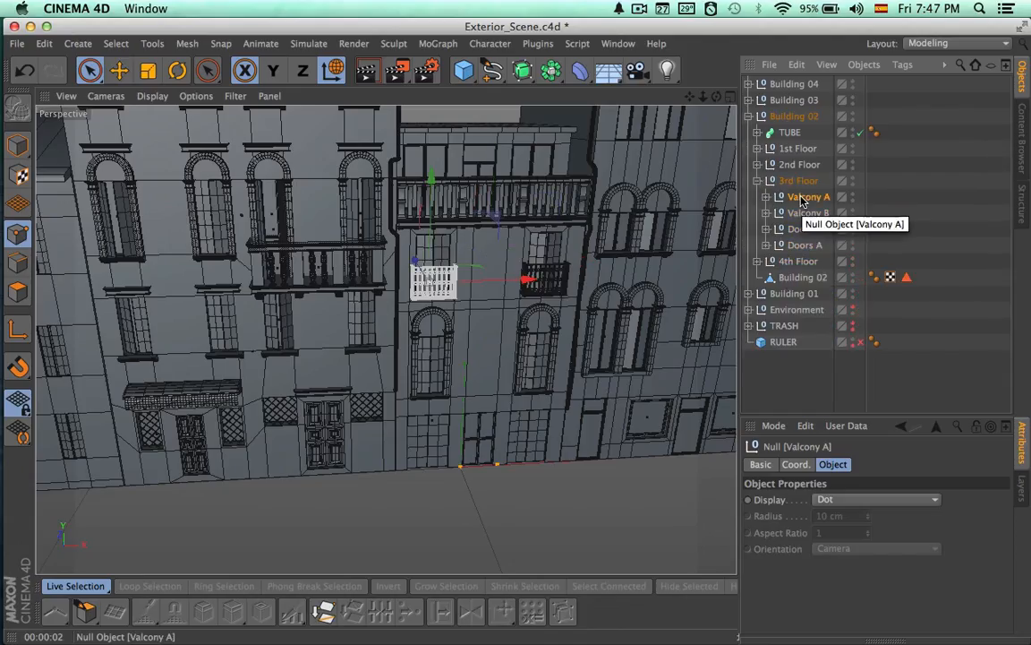
pyautogui.moveTo(803, 202); pyautogui.dragTo(788, 83)
pyautogui.click(750, 133)
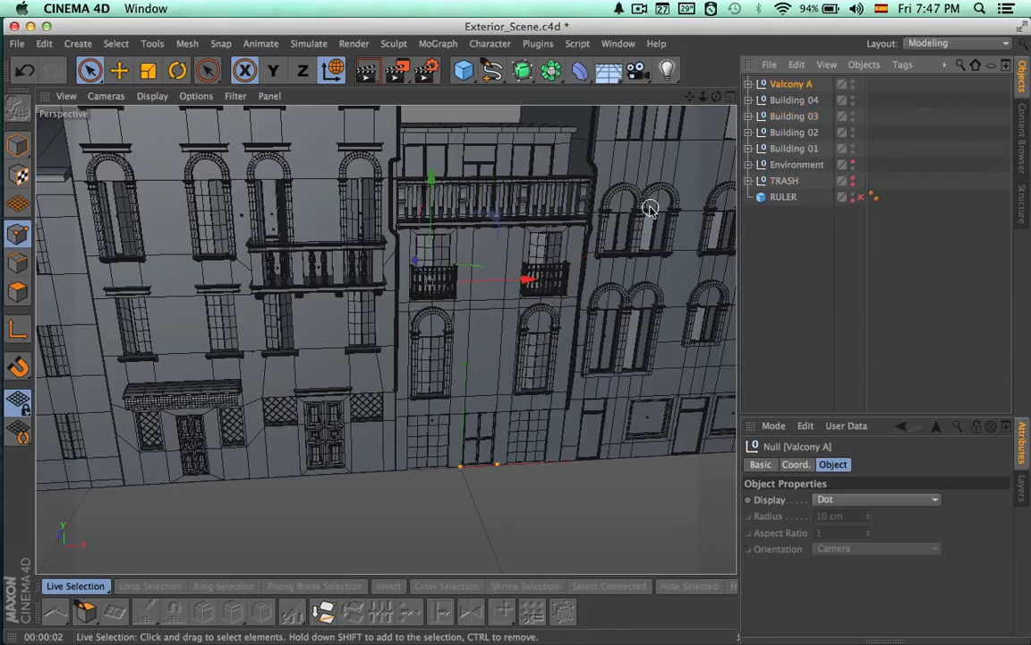
# Move the copied Valcony A across to the top-floor window of Building 04 nearest Building 03
pyautogui.keyDown('alt'); pyautogui.moveTo(619, 226); pyautogui.dragTo(682, 265, button='right'); pyautogui.keyUp('alt')
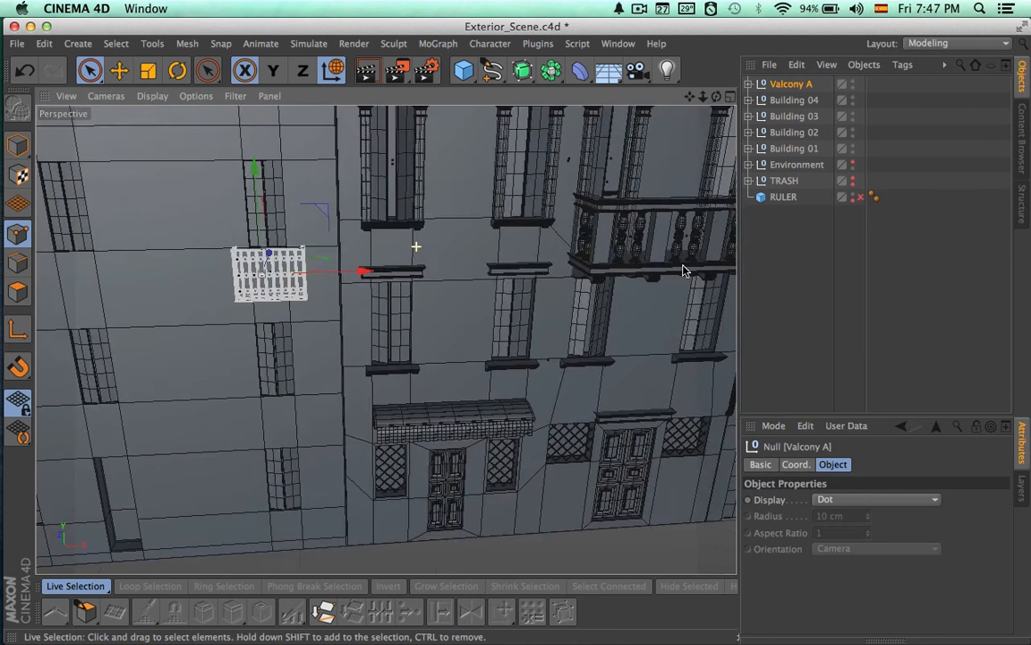
pyautogui.keyDown('alt'); pyautogui.moveTo(485, 270); pyautogui.dragTo(635, 304, button='middle'); pyautogui.keyUp('alt')
pyautogui.keyDown('alt'); pyautogui.moveTo(435, 256); pyautogui.dragTo(650, 255, button='right'); pyautogui.keyUp('alt')
pyautogui.keyDown('alt'); pyautogui.moveTo(588, 285); pyautogui.dragTo(611, 226, button='middle'); pyautogui.keyUp('alt')
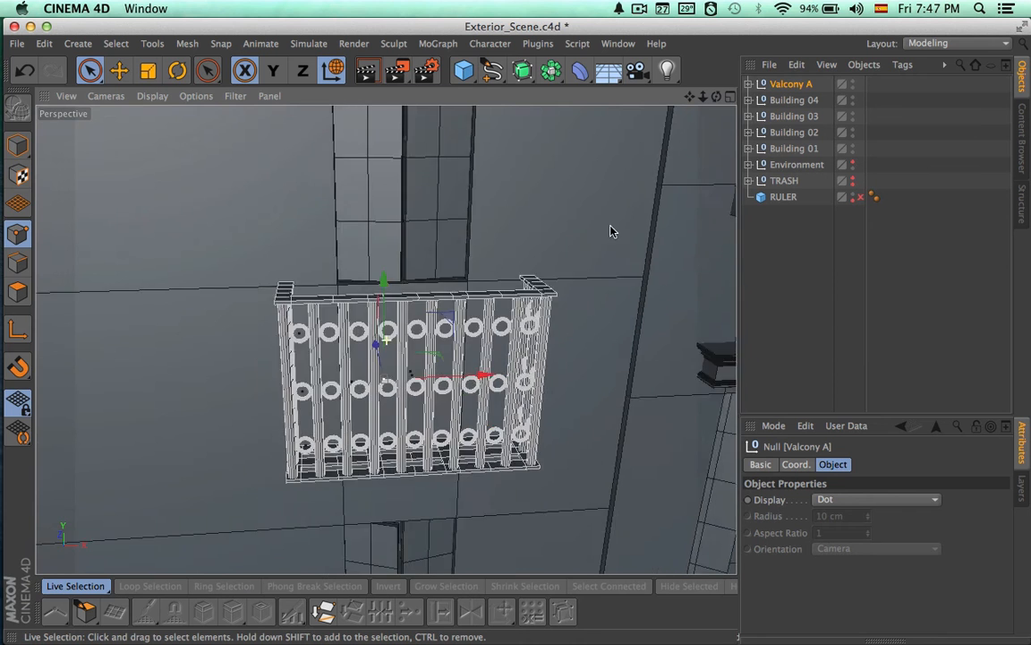
pyautogui.keyDown('alt'); pyautogui.moveTo(532, 242); pyautogui.dragTo(610, 243, button='right'); pyautogui.keyUp('alt')
pyautogui.keyDown('alt'); pyautogui.moveTo(577, 260); pyautogui.dragTo(606, 182, button='middle'); pyautogui.keyUp('alt')
pyautogui.keyDown('alt'); pyautogui.moveTo(606, 214); pyautogui.dragTo(507, 215, button='right'); pyautogui.keyUp('alt')
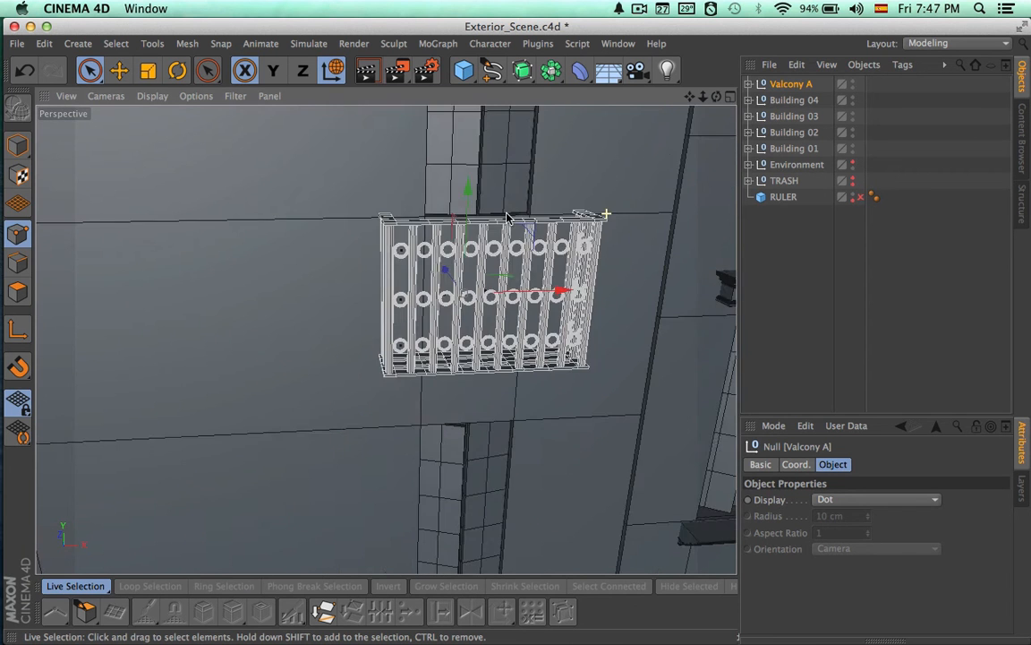
# Fit the copied balcony over the base of the window and push it back against Building 04's facade
pyautogui.keyDown('alt'); pyautogui.moveTo(505, 217); pyautogui.dragTo(408, 323, button='middle'); pyautogui.keyUp('alt')
pyautogui.keyDown('alt'); pyautogui.moveTo(386, 341); pyautogui.dragTo(399, 299); pyautogui.keyUp('alt')
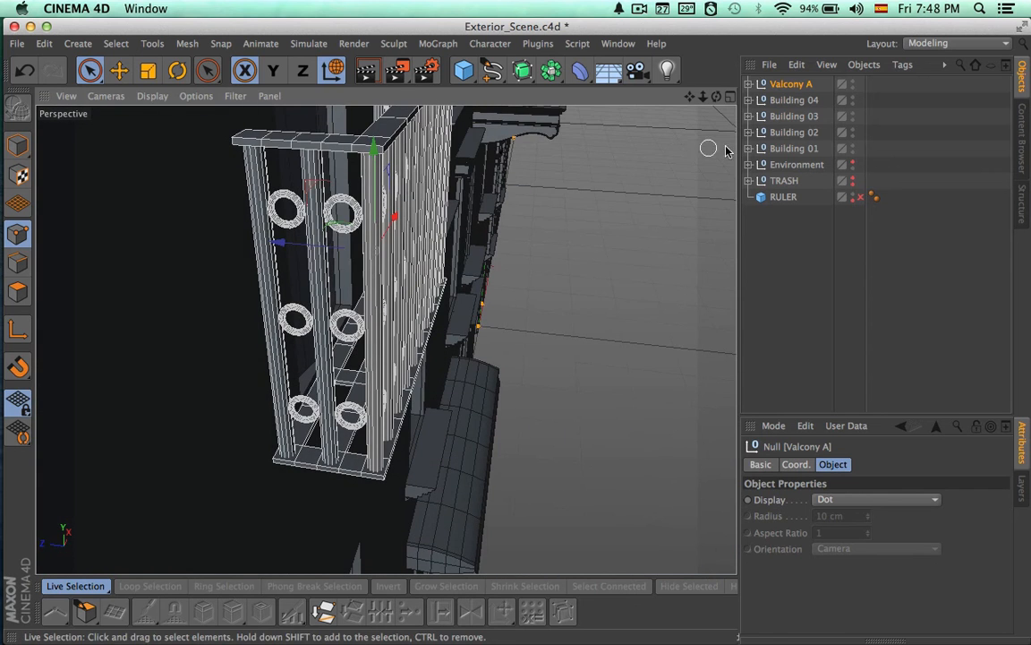
pyautogui.keyDown('alt'); pyautogui.moveTo(528, 219); pyautogui.dragTo(490, 280); pyautogui.keyUp('alt')
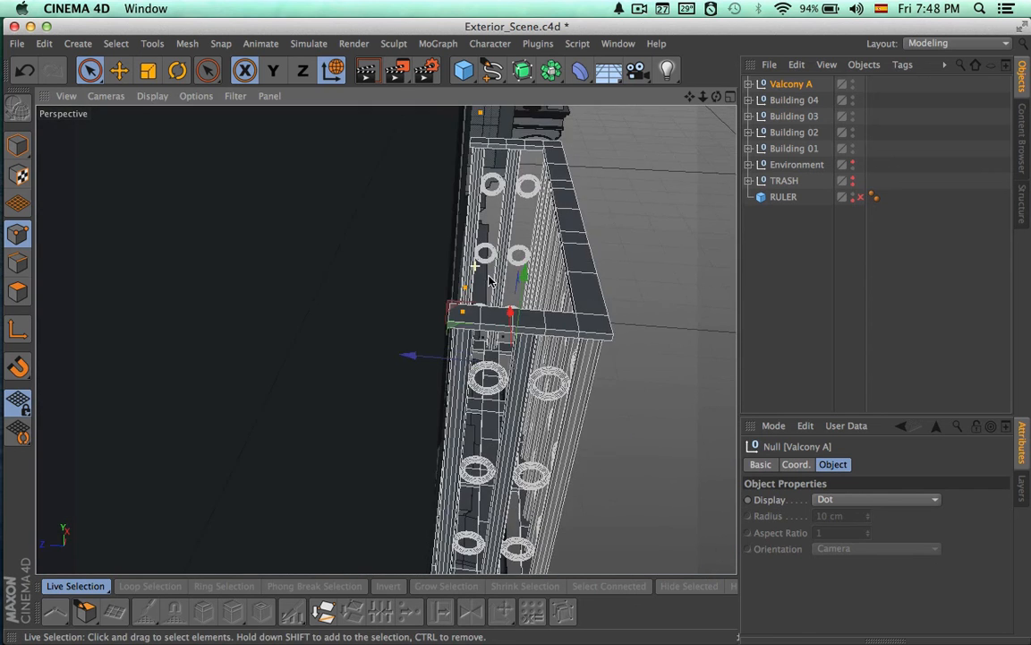
pyautogui.keyDown('alt'); pyautogui.moveTo(411, 355); pyautogui.dragTo(346, 354); pyautogui.keyUp('alt')
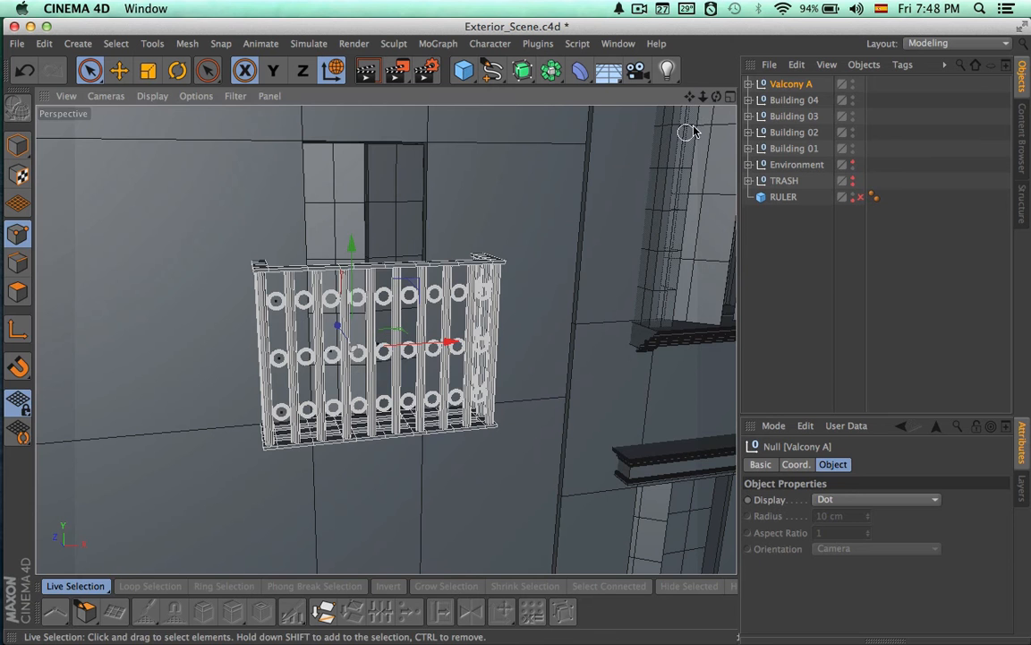
# Move Valcony A's axis to the horizontal centre of the balcony in the Front view and return to Model mode
pyautogui.click(730, 96)
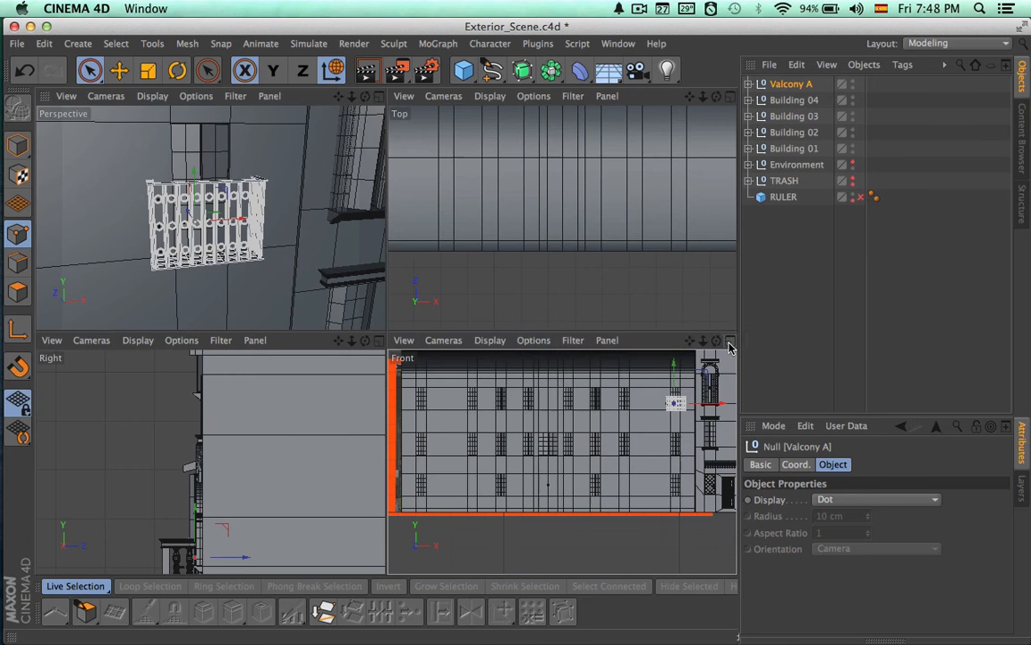
pyautogui.click(730, 343)
pyautogui.keyDown('alt'); pyautogui.moveTo(676, 242); pyautogui.dragTo(443, 364, button='middle'); pyautogui.keyUp('alt')
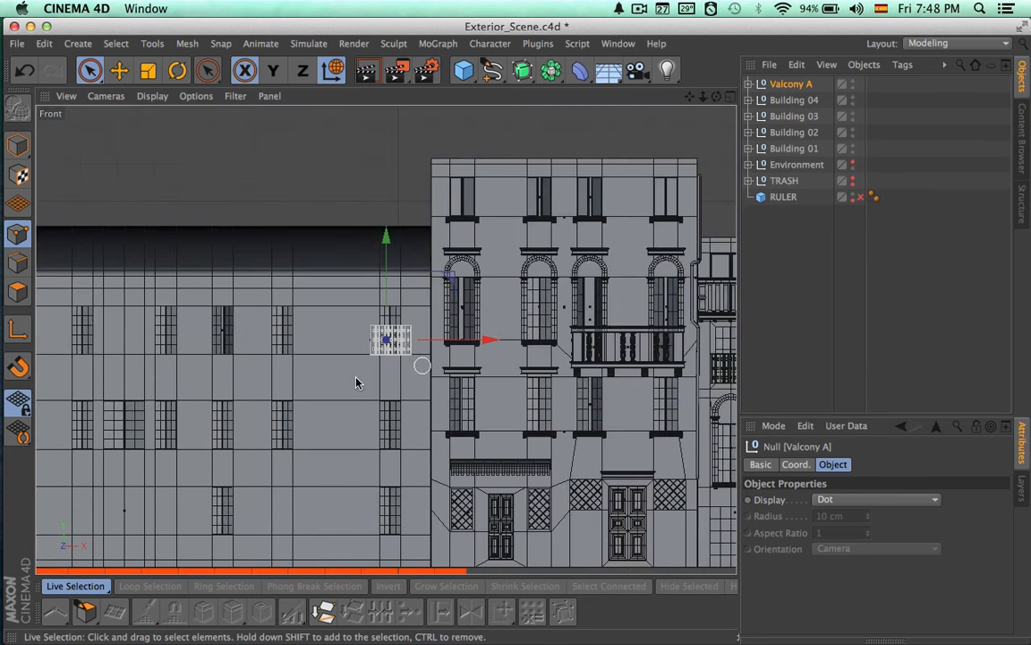
pyautogui.keyDown('alt'); pyautogui.moveTo(341, 341); pyautogui.dragTo(631, 363, button='right'); pyautogui.keyUp('alt')
pyautogui.keyDown('alt'); pyautogui.moveTo(612, 369); pyautogui.dragTo(350, 372, button='middle'); pyautogui.keyUp('alt')
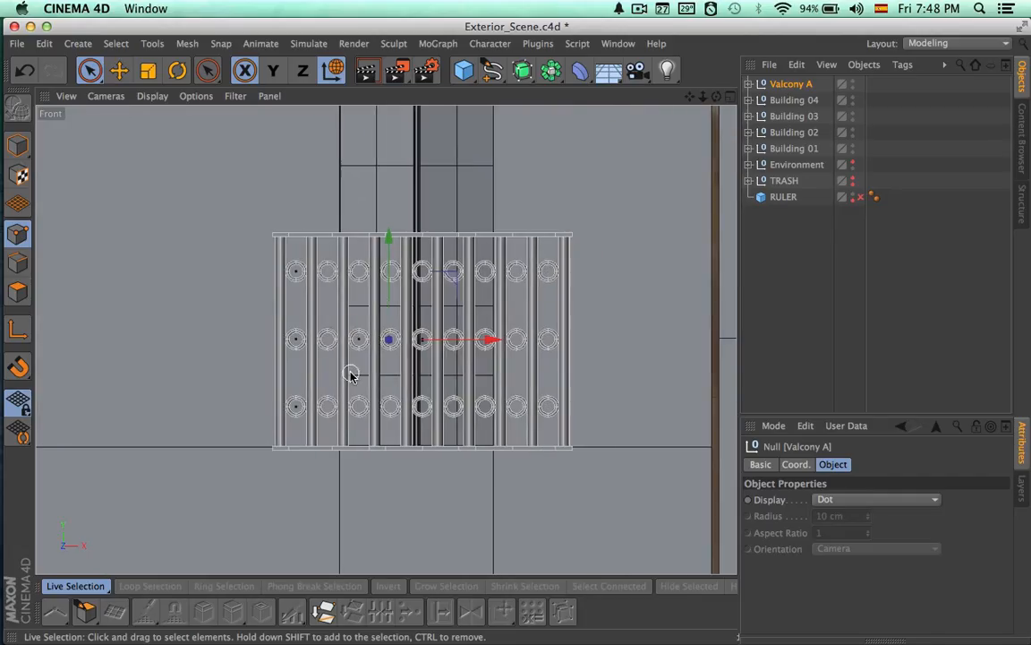
pyautogui.keyDown('alt'); pyautogui.moveTo(350, 375); pyautogui.dragTo(467, 362, button='right'); pyautogui.keyUp('alt')
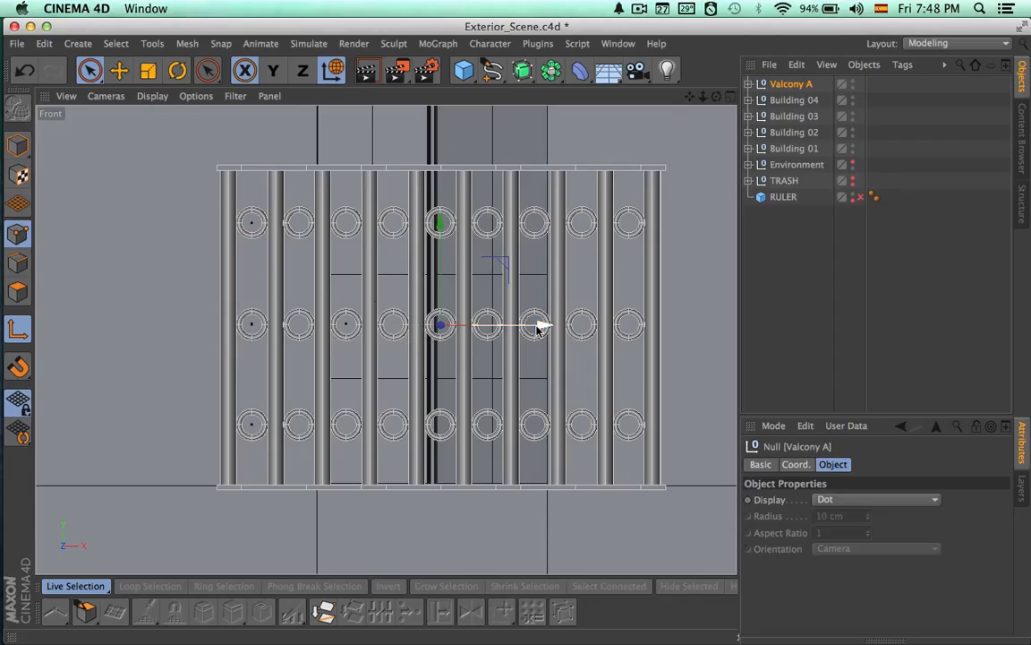
pyautogui.click(21, 147)
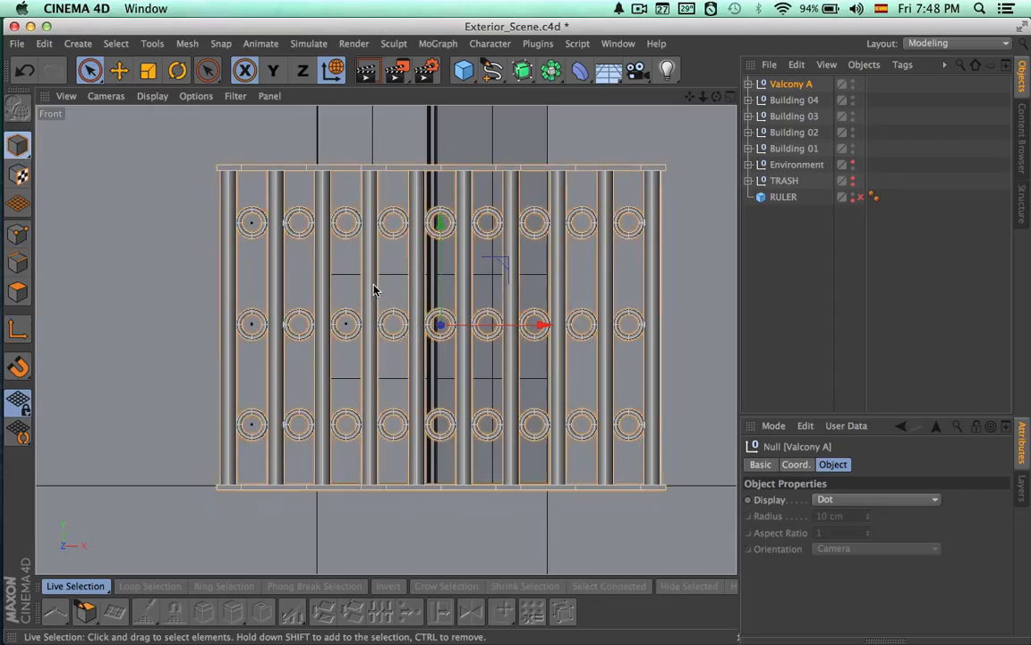
# Centre Valcony A horizontally on the Building 04 window and restore the Perspective view
pyautogui.keyDown('alt'); pyautogui.moveTo(446, 307); pyautogui.dragTo(401, 303, button='right'); pyautogui.keyUp('alt')
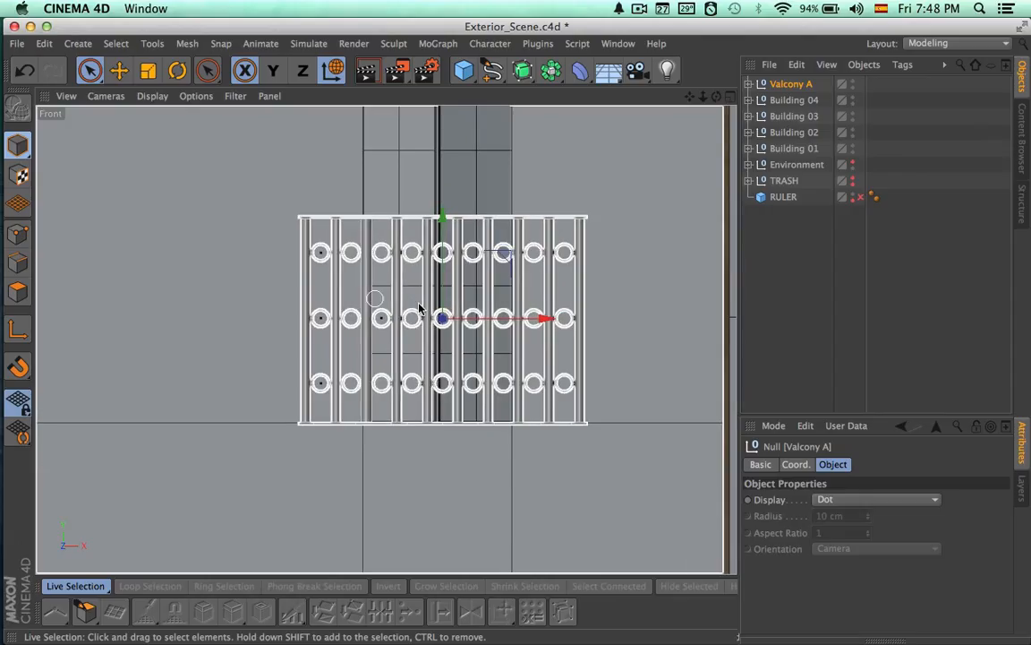
pyautogui.keyDown('alt'); pyautogui.moveTo(416, 309); pyautogui.dragTo(409, 368, button='middle'); pyautogui.keyUp('alt')
pyautogui.moveTo(540, 376); pyautogui.dragTo(534, 376)
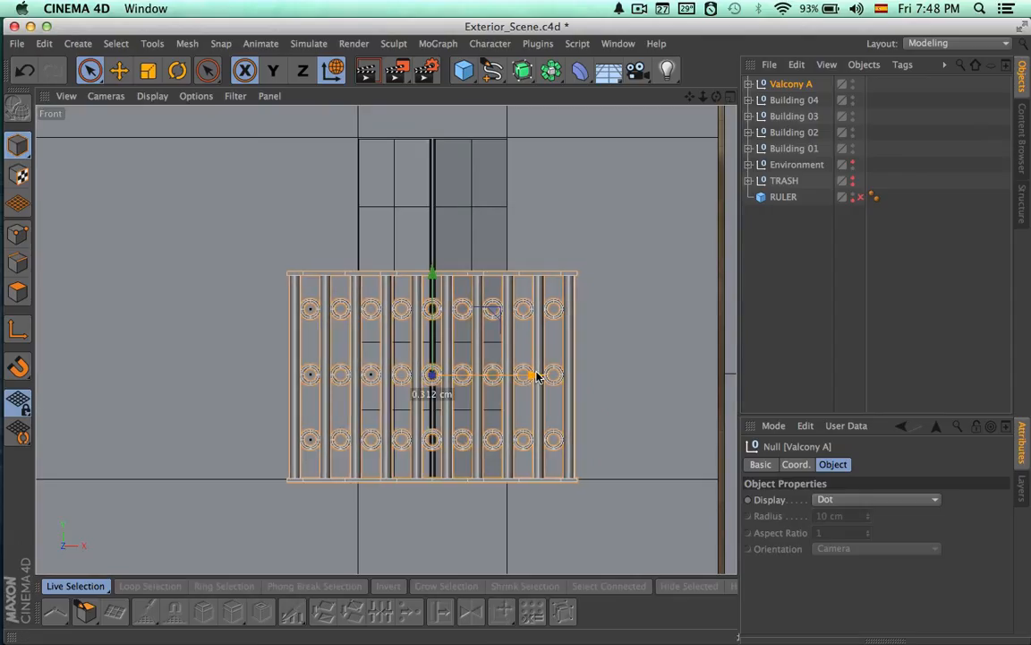
pyautogui.keyDown('alt'); pyautogui.moveTo(486, 351); pyautogui.dragTo(288, 333, button='right'); pyautogui.keyUp('alt')
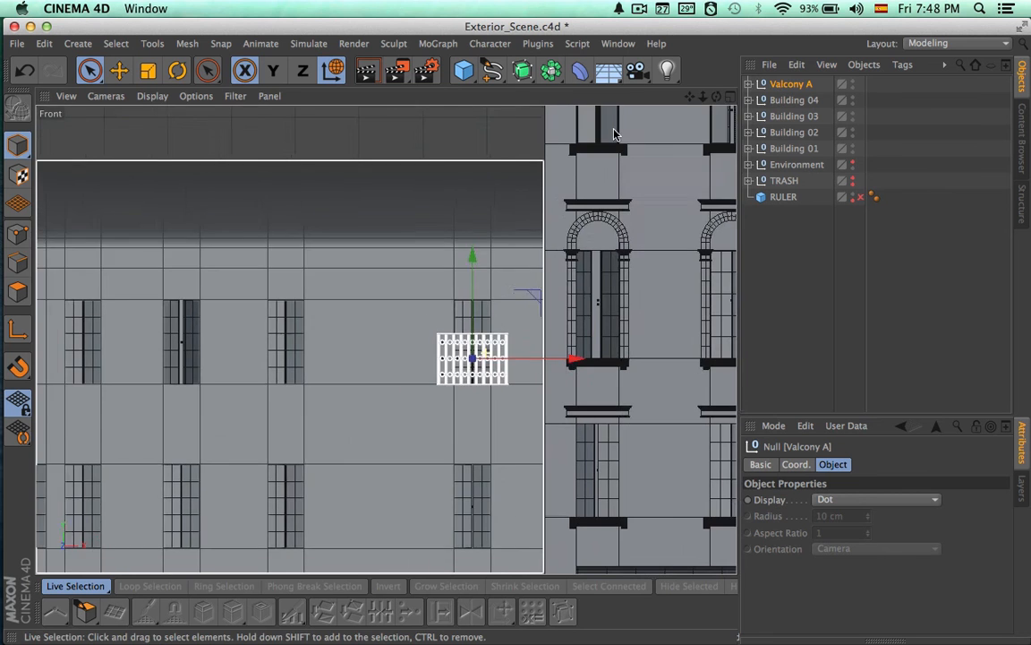
pyautogui.click(729, 101)
pyautogui.click(371, 97)
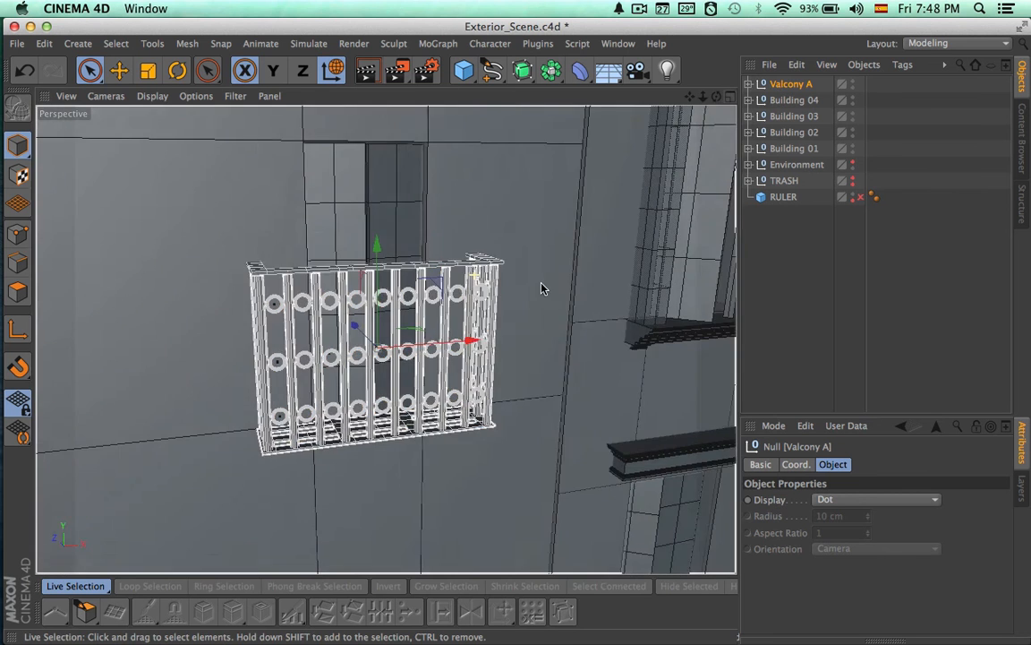
# Render the whole row of buildings in perspective to check the new balcony on Building 04
pyautogui.moveTo(543, 287)
pyautogui.keyDown('alt'); pyautogui.mouseDown()
pyautogui.moveTo(566, 275)
pyautogui.moveTo(550, 302)
pyautogui.mouseUp(); pyautogui.keyUp('alt')
pyautogui.keyDown('alt'); pyautogui.moveTo(514, 309); pyautogui.dragTo(213, 297, button='right'); pyautogui.keyUp('alt')
pyautogui.keyDown('alt'); pyautogui.moveTo(213, 297); pyautogui.dragTo(233, 351); pyautogui.keyUp('alt')
pyautogui.keyDown('alt'); pyautogui.moveTo(389, 369); pyautogui.dragTo(290, 355, button='right'); pyautogui.keyUp('alt')
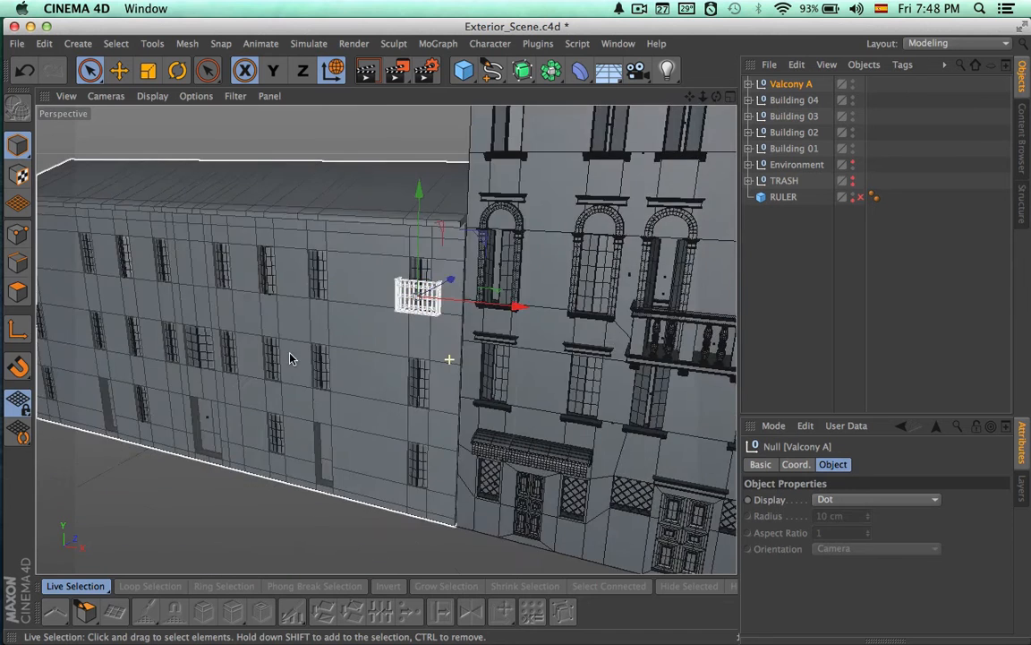
pyautogui.keyDown('alt'); pyautogui.moveTo(389, 354); pyautogui.dragTo(316, 322, button='middle'); pyautogui.keyUp('alt')
pyautogui.press('super+r')
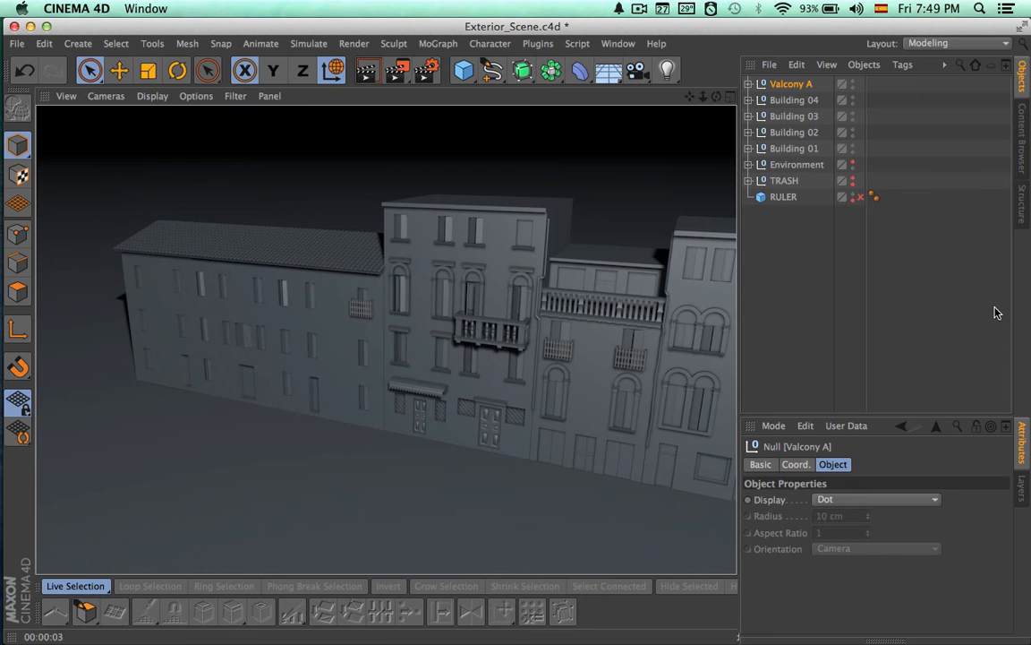
# Expand the copied Valcony A group, collapse its Front bars and hide the Circles group
pyautogui.click(800, 85)
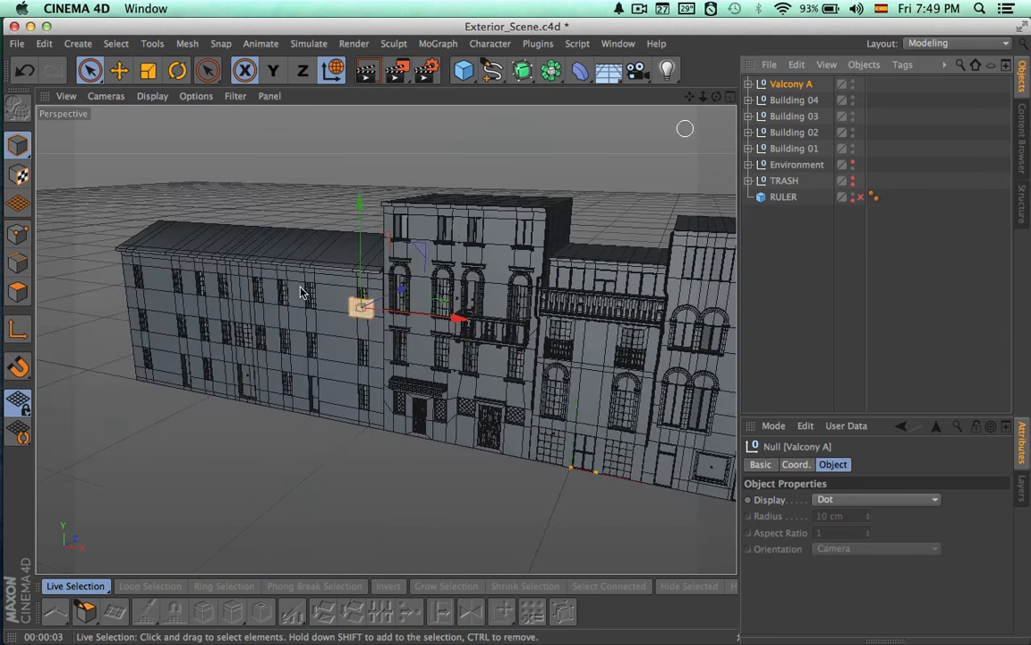
pyautogui.keyDown('alt'); pyautogui.moveTo(520, 297); pyautogui.dragTo(687, 308, button='right'); pyautogui.keyUp('alt')
pyautogui.keyDown('alt'); pyautogui.moveTo(608, 390); pyautogui.dragTo(673, 396, button='middle'); pyautogui.keyUp('alt')
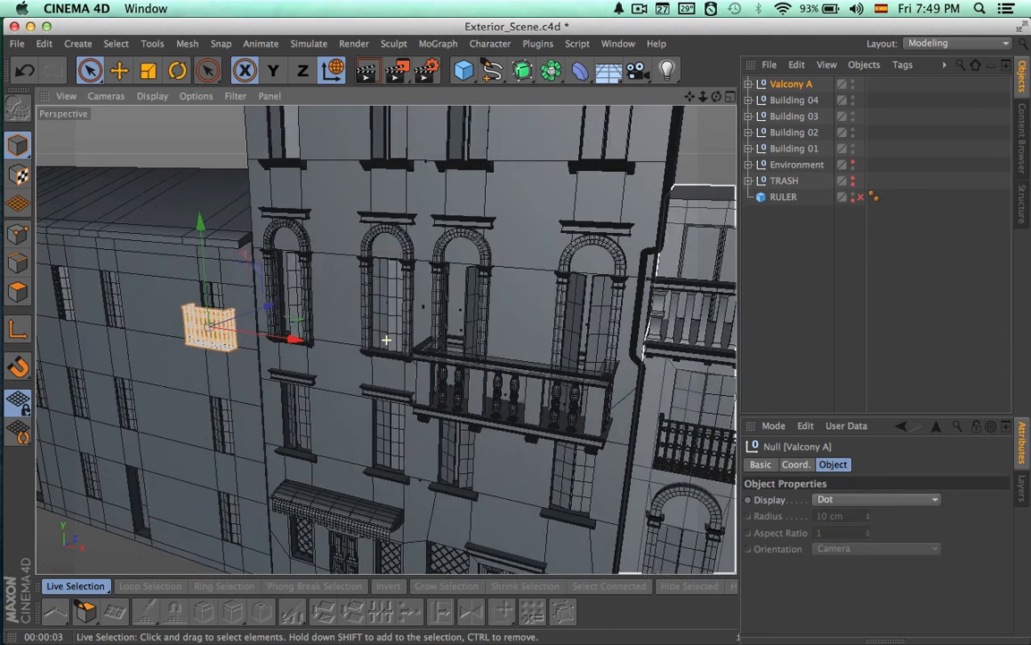
pyautogui.keyDown('alt'); pyautogui.moveTo(466, 329); pyautogui.dragTo(636, 343, button='middle'); pyautogui.keyUp('alt')
pyautogui.keyDown('alt'); pyautogui.moveTo(310, 326); pyautogui.dragTo(541, 350, button='right'); pyautogui.keyUp('alt')
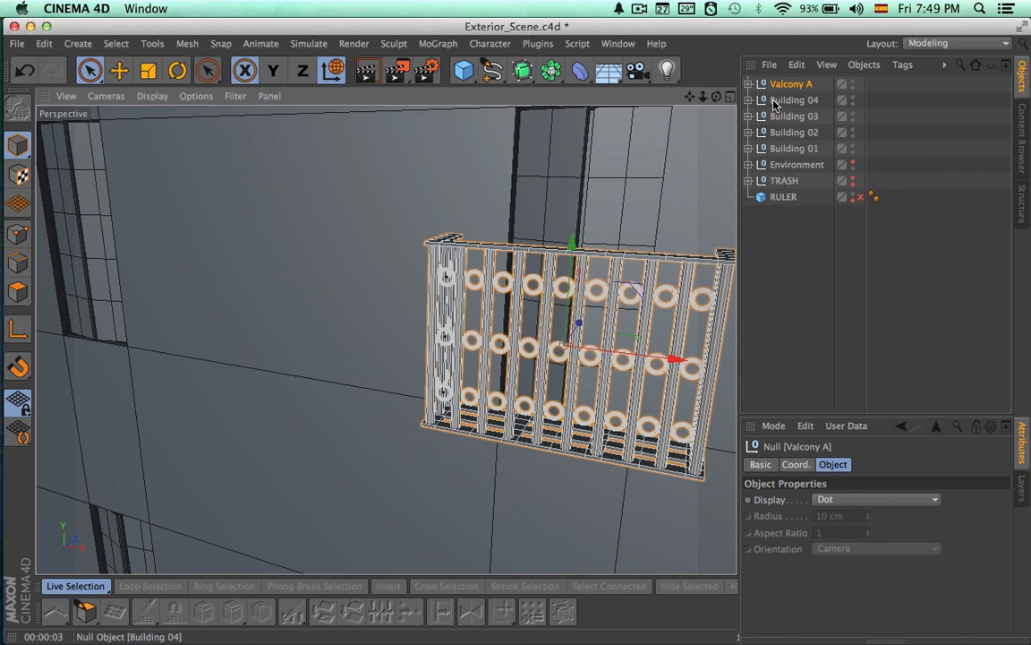
pyautogui.click(748, 84)
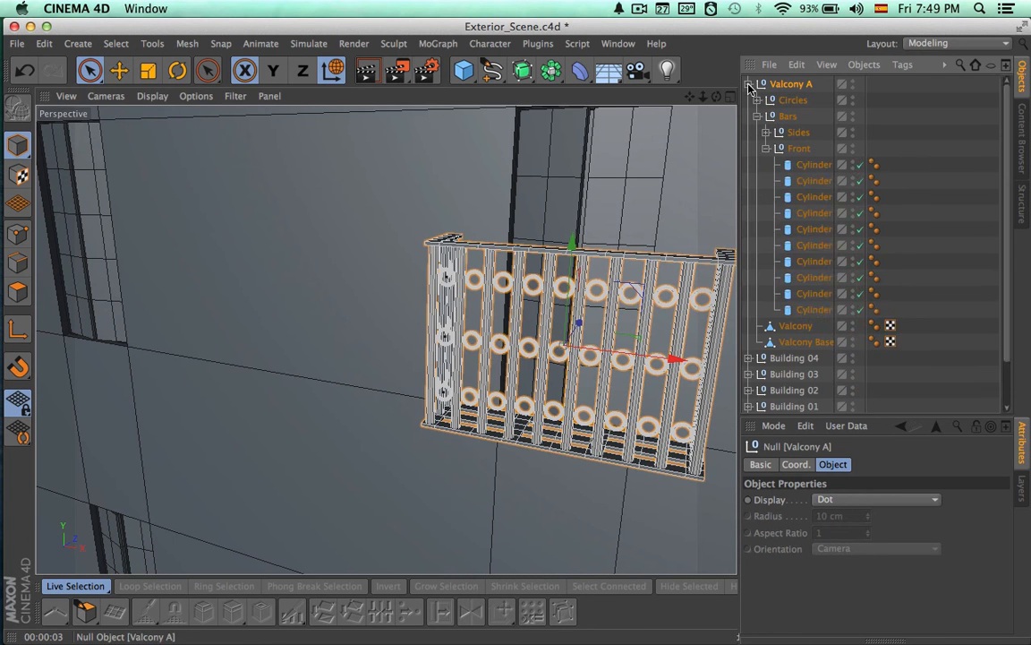
pyautogui.click(767, 149)
pyautogui.click(791, 100)
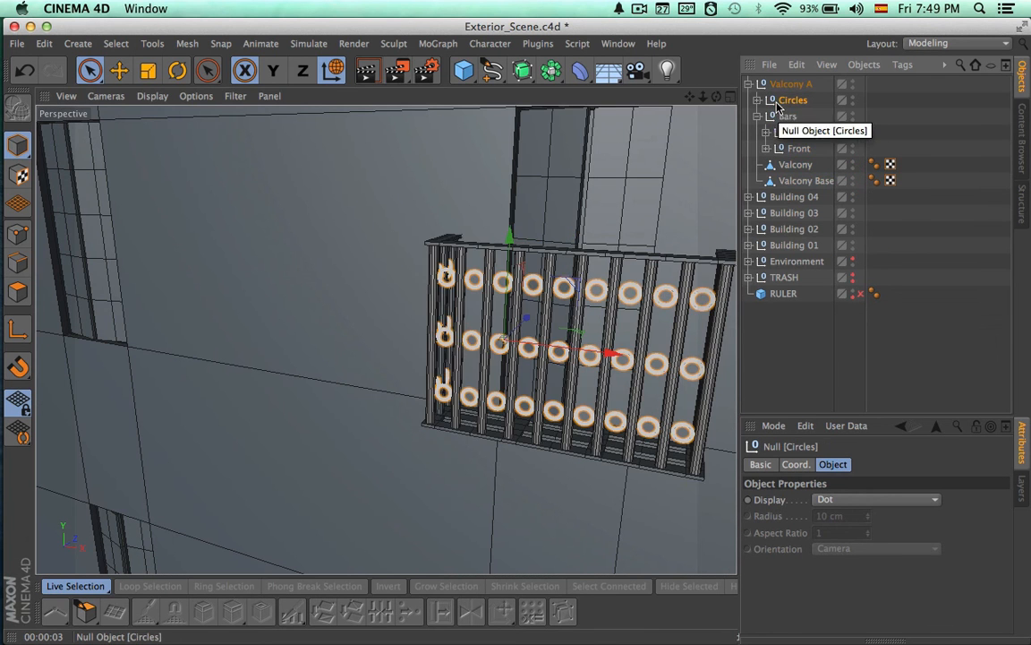
pyautogui.click(853, 100)
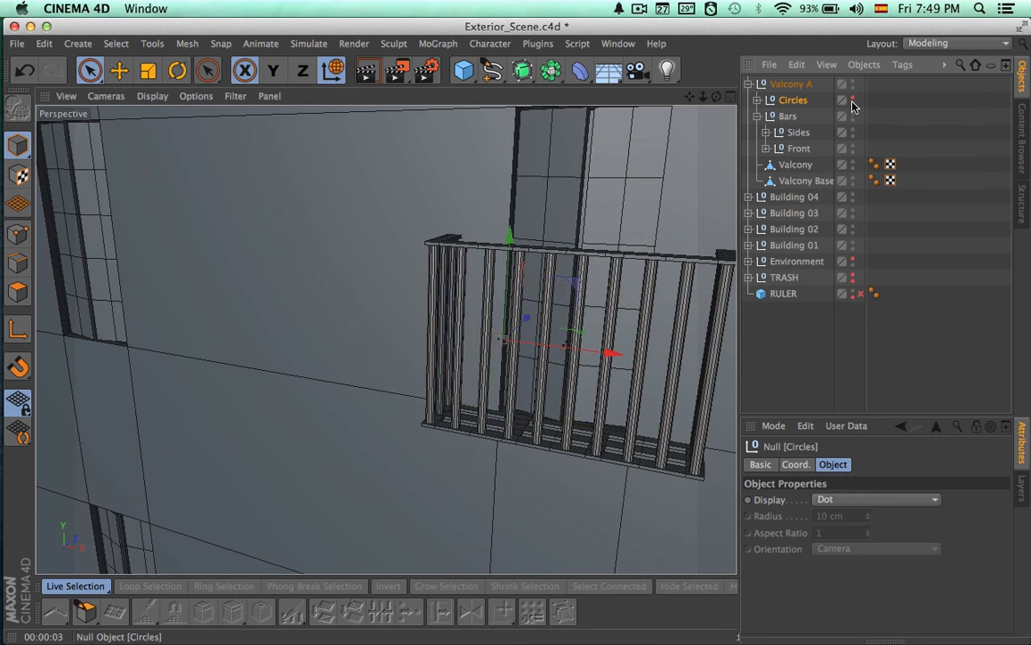
# Select all the side and front bars of Valcony A and scale them down vertically to shorten them
pyautogui.click(787, 117)
pyautogui.keyDown('alt'); pyautogui.moveTo(676, 206); pyautogui.dragTo(695, 214); pyautogui.keyUp('alt')
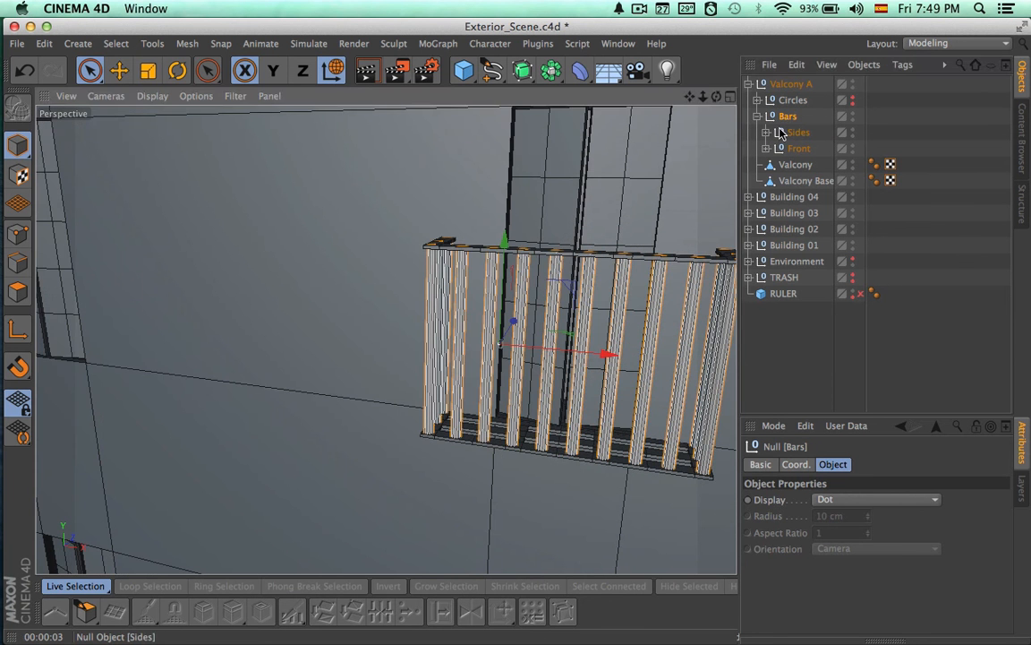
pyautogui.click(767, 133)
pyautogui.click(804, 150)
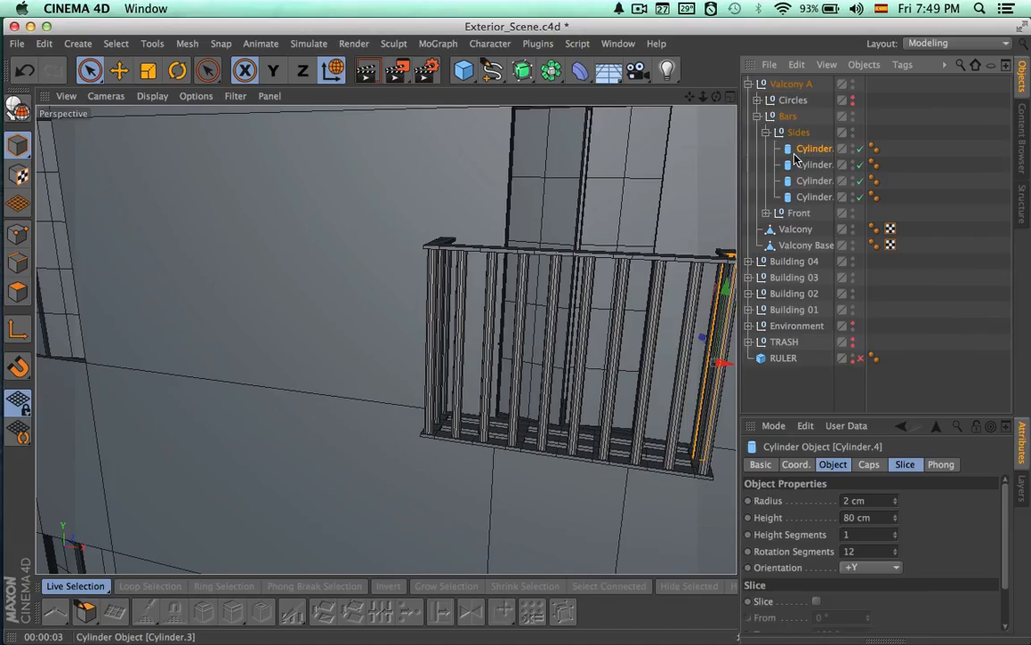
pyautogui.click(767, 213)
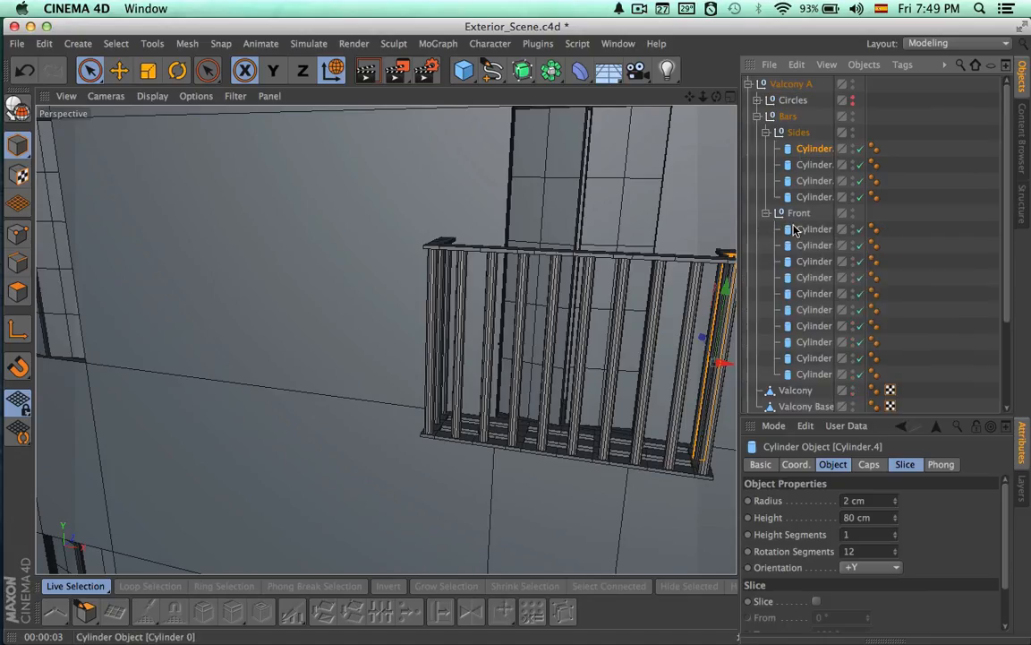
pyautogui.click(803, 197)
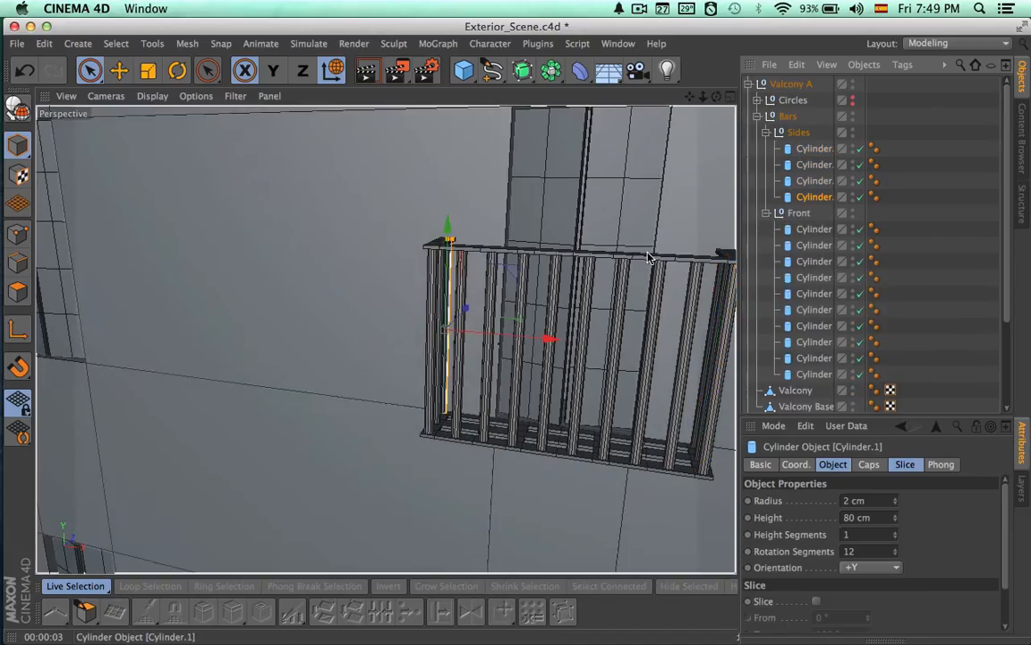
pyautogui.keyDown('shift'); pyautogui.click(804, 374); pyautogui.keyUp('shift')
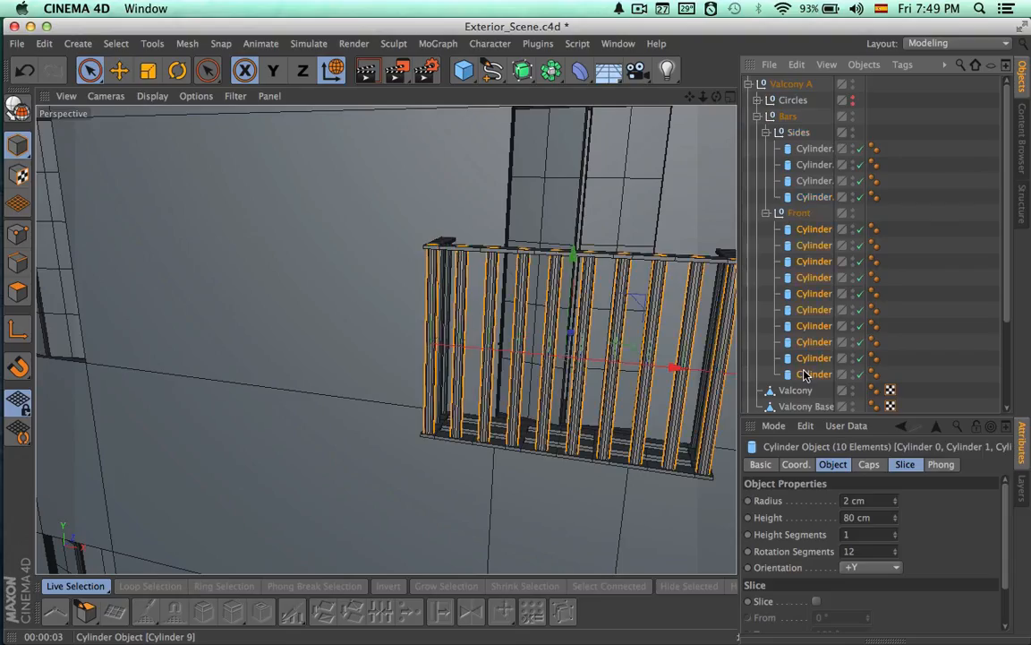
pyautogui.middleClick(798, 131)
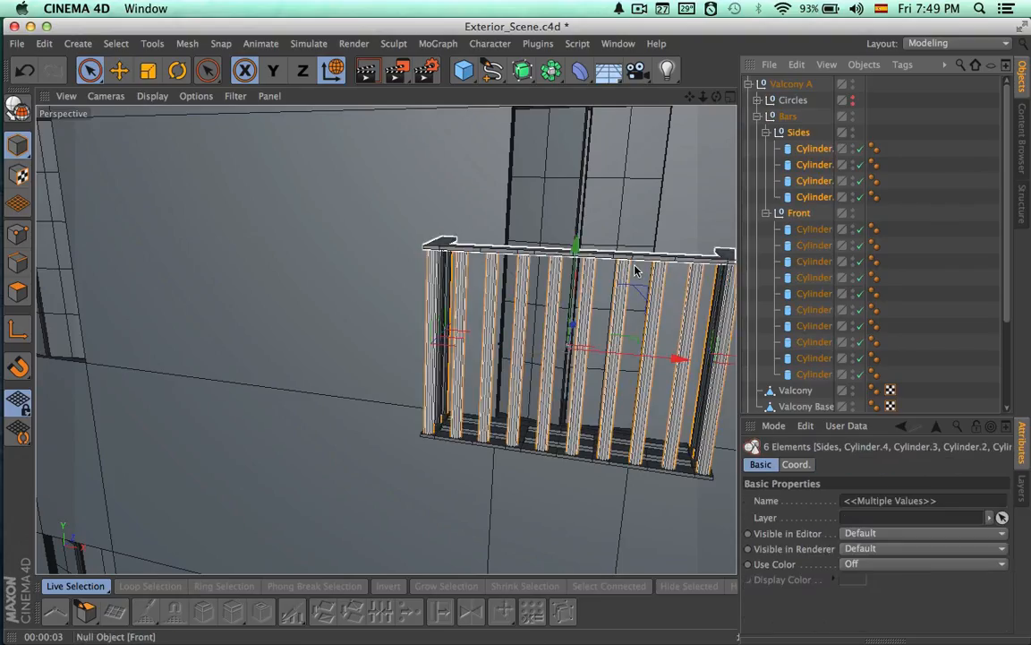
pyautogui.press('t')
pyautogui.moveTo(575, 243); pyautogui.dragTo(568, 349)
pyautogui.press('space')
# Collapse the Sides and Front groups and lower the Valcony handrail onto the tops of the shortened bars
pyautogui.click(795, 135)
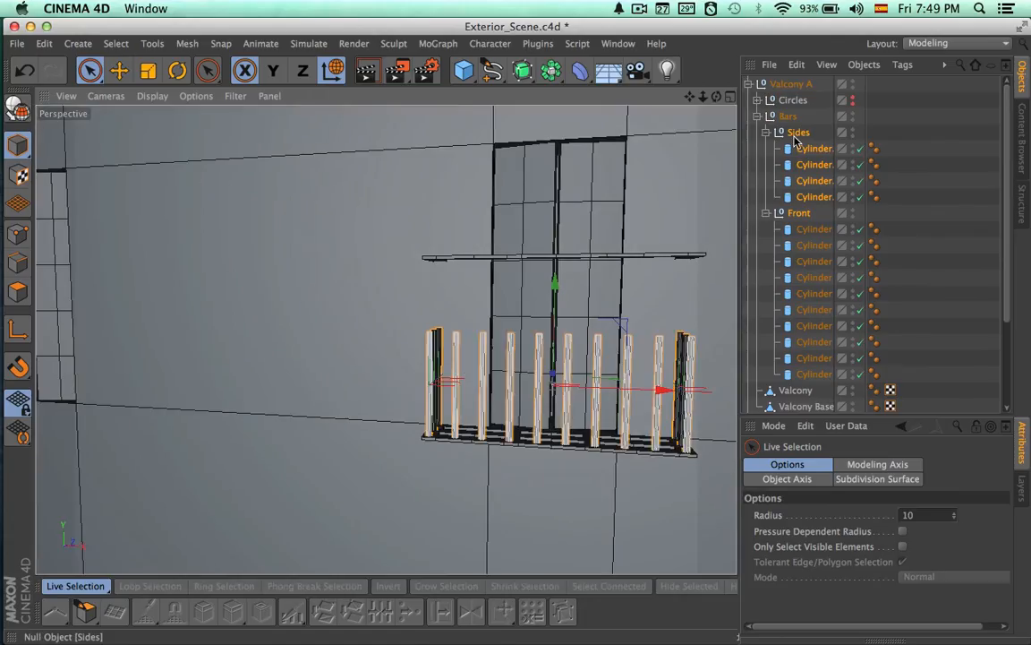
pyautogui.click(766, 133)
pyautogui.click(767, 149)
pyautogui.click(796, 181)
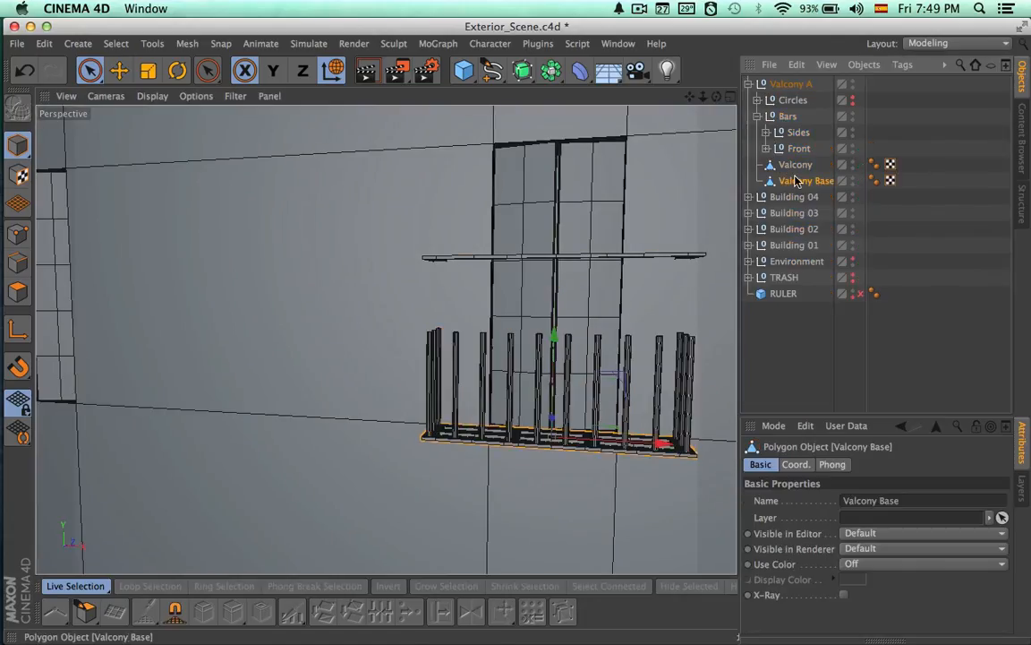
pyautogui.moveTo(557, 207); pyautogui.dragTo(559, 277)
pyautogui.keyDown('alt'); pyautogui.moveTo(564, 358); pyautogui.dragTo(515, 401); pyautogui.keyUp('alt')
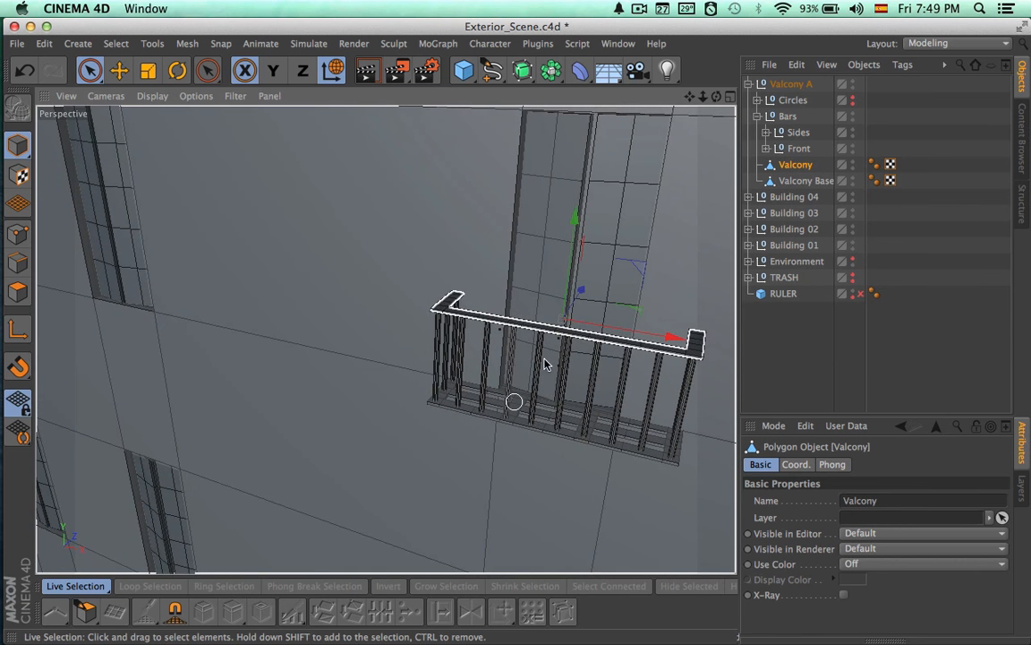
pyautogui.keyDown('alt'); pyautogui.moveTo(552, 359); pyautogui.dragTo(676, 363, button='right'); pyautogui.keyUp('alt')
pyautogui.keyDown('alt'); pyautogui.moveTo(605, 382); pyautogui.dragTo(642, 293); pyautogui.keyUp('alt')
pyautogui.moveTo(578, 146); pyautogui.dragTo(577, 154)
# Inspect the lowered balcony against the neighbouring facades and render the perspective view to check it
pyautogui.keyDown('alt'); pyautogui.moveTo(518, 333); pyautogui.dragTo(452, 415); pyautogui.keyUp('alt')
pyautogui.keyDown('alt'); pyautogui.moveTo(566, 365); pyautogui.dragTo(297, 346, button='right'); pyautogui.keyUp('alt')
pyautogui.keyDown('alt'); pyautogui.moveTo(478, 386); pyautogui.dragTo(588, 307); pyautogui.keyUp('alt')
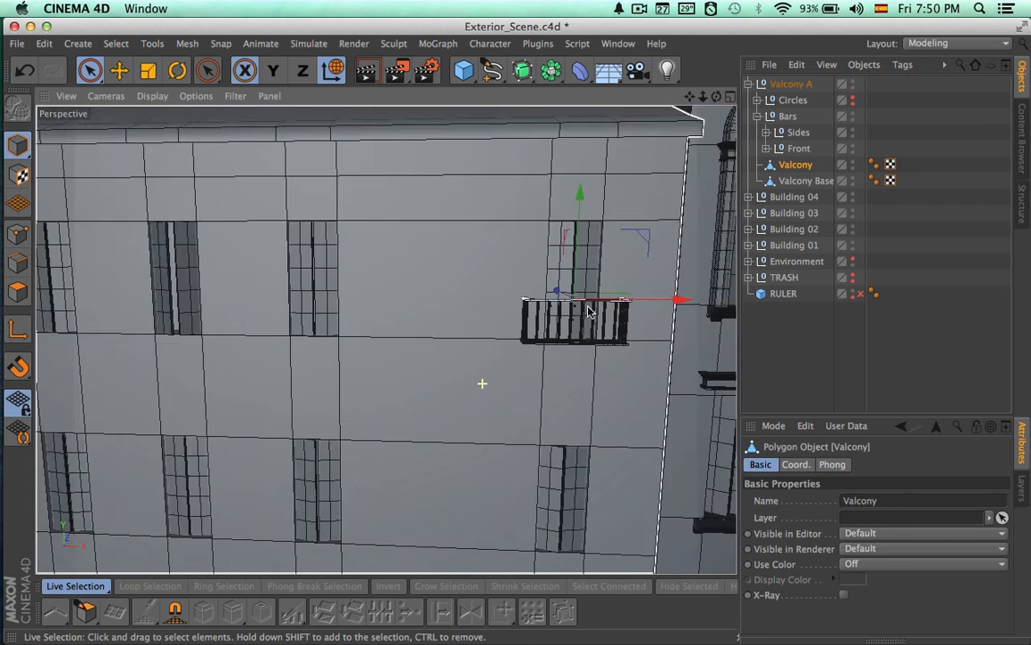
pyautogui.keyDown('alt'); pyautogui.moveTo(600, 375); pyautogui.dragTo(760, 168, button='right'); pyautogui.keyUp('alt')
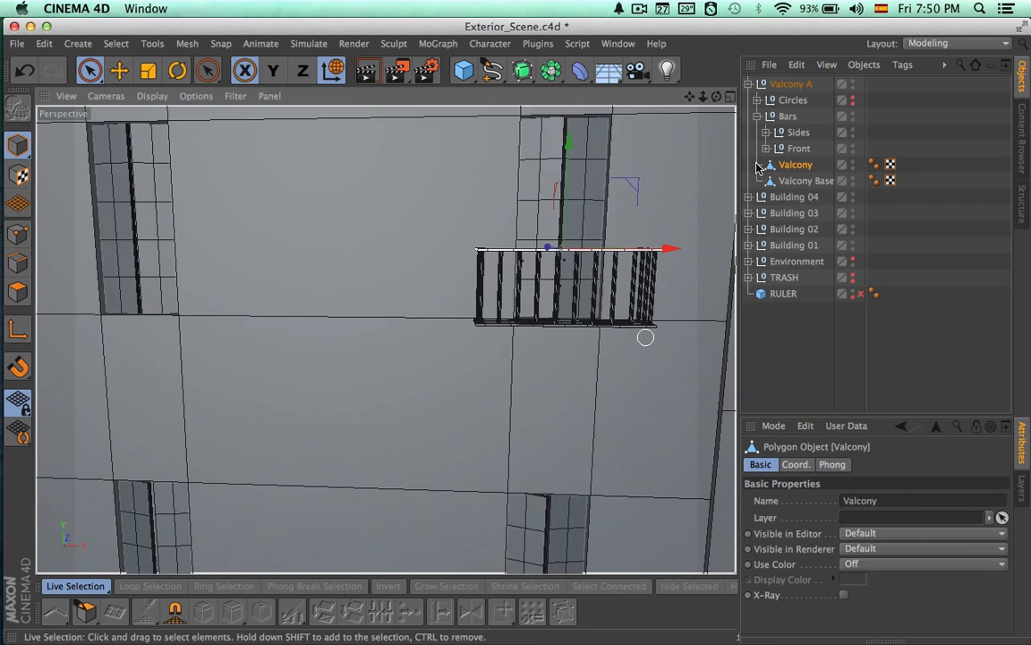
pyautogui.moveTo(673, 243)
pyautogui.keyDown('alt'); pyautogui.mouseDown()
pyautogui.moveTo(603, 272)
pyautogui.moveTo(585, 315)
pyautogui.mouseUp(); pyautogui.keyUp('alt')
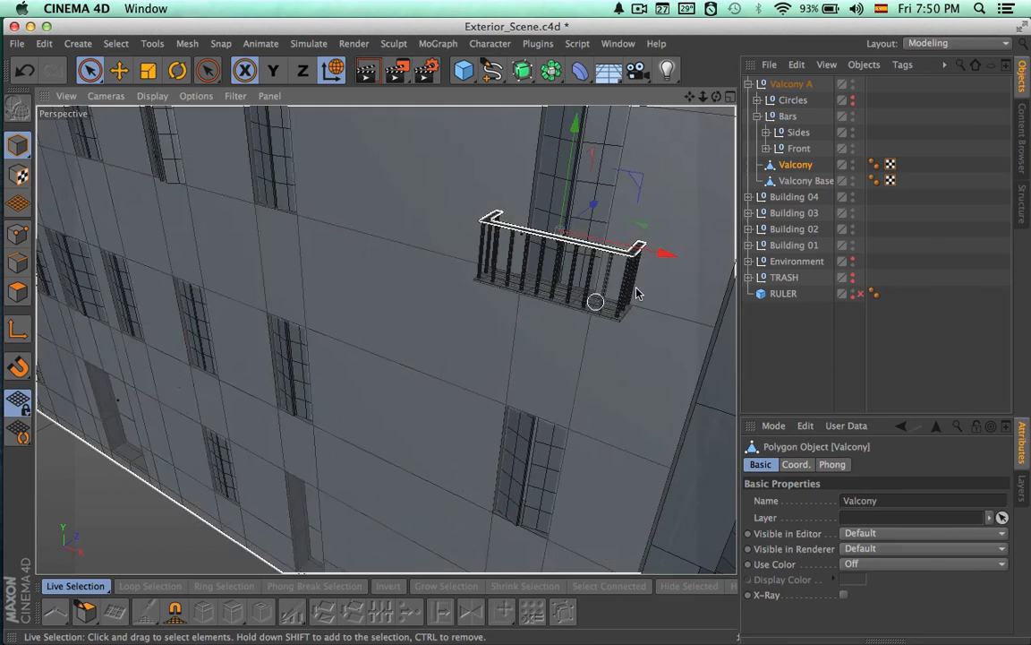
pyautogui.click(781, 351)
pyautogui.keyDown('alt'); pyautogui.moveTo(694, 373); pyautogui.dragTo(655, 300); pyautogui.keyUp('alt')
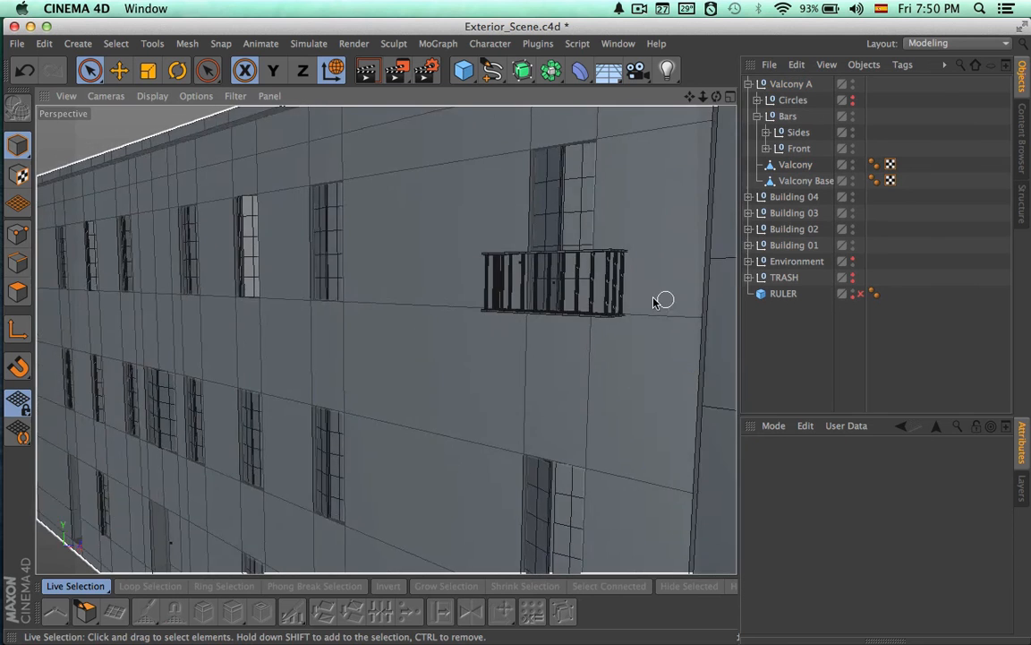
pyautogui.keyDown('alt'); pyautogui.moveTo(656, 301); pyautogui.dragTo(346, 300, button='right'); pyautogui.keyUp('alt')
pyautogui.moveTo(491, 352)
pyautogui.keyDown('alt'); pyautogui.mouseDown()
pyautogui.moveTo(387, 346)
pyautogui.moveTo(334, 361)
pyautogui.moveTo(586, 359)
pyautogui.moveTo(565, 390)
pyautogui.moveTo(578, 390)
pyautogui.mouseUp(); pyautogui.keyUp('alt')
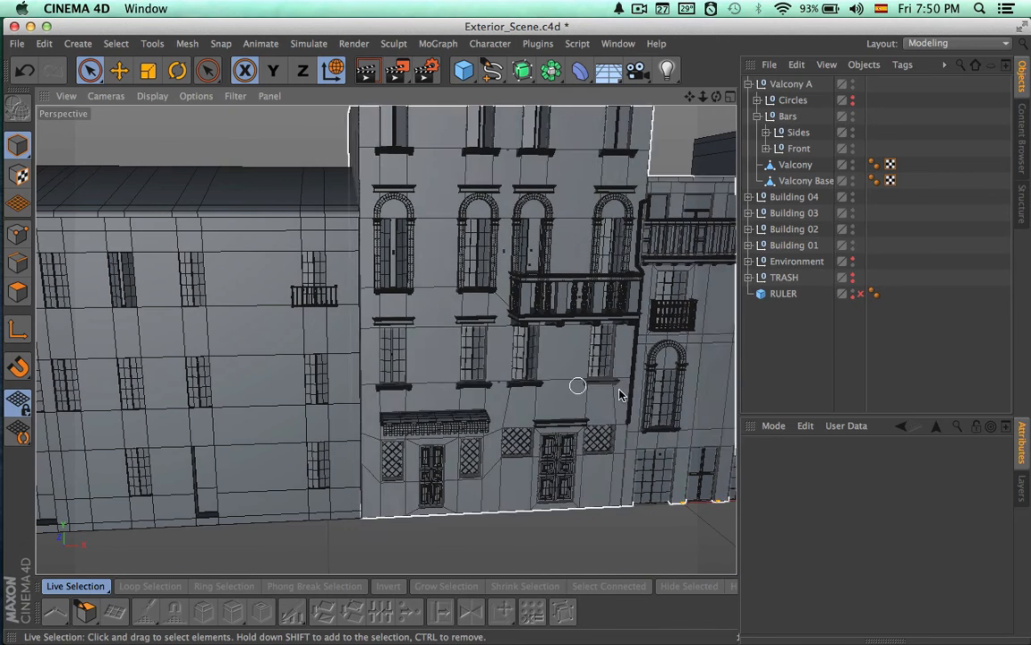
pyautogui.press('super+r')
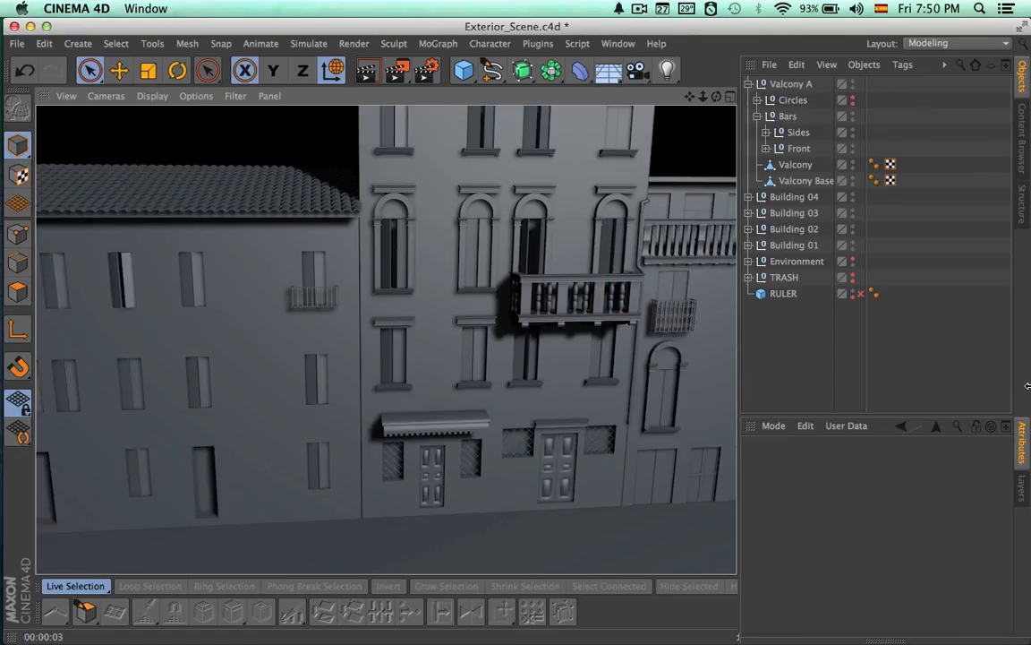
# Collapse Valcony A and move it along Building 04's top floor to the leftmost window in the Front view
pyautogui.click(749, 84)
pyautogui.click(780, 85)
pyautogui.keyDown('alt'); pyautogui.moveTo(619, 332); pyautogui.dragTo(620, 335, button='middle'); pyautogui.keyUp('alt')
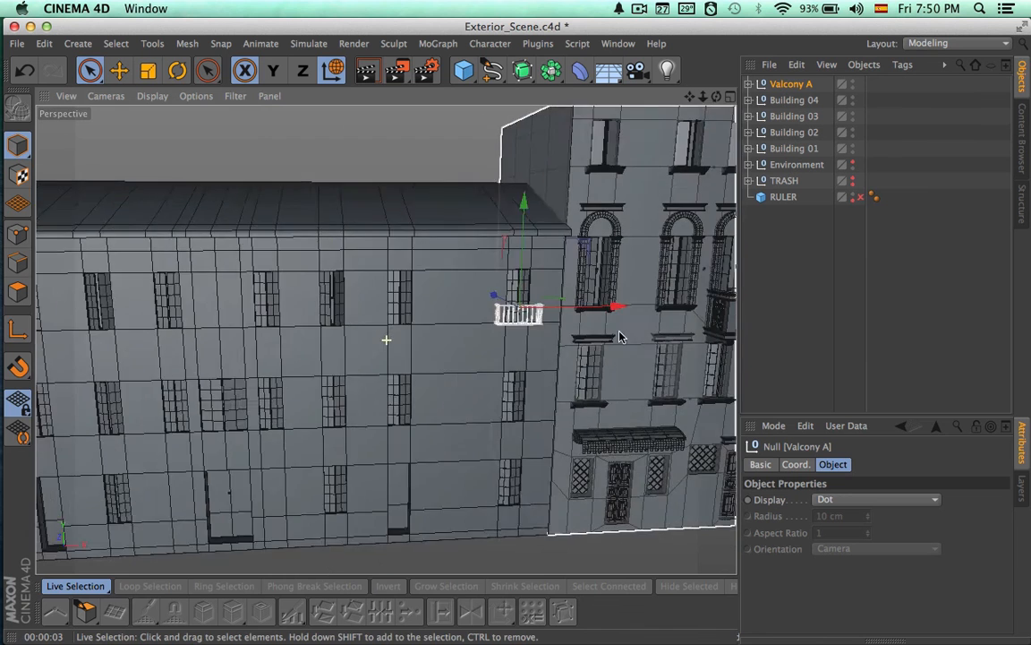
pyautogui.keyDown('alt'); pyautogui.moveTo(479, 359); pyautogui.dragTo(365, 354, button='right'); pyautogui.keyUp('alt')
pyautogui.keyDown('alt'); pyautogui.moveTo(455, 376); pyautogui.dragTo(495, 367, button='middle'); pyautogui.keyUp('alt')
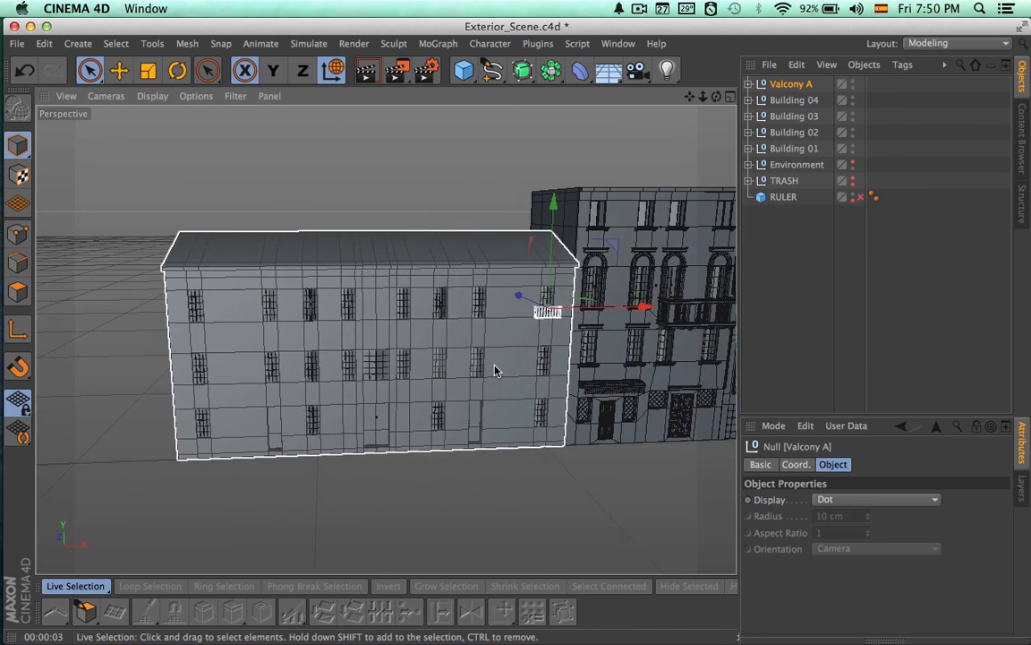
pyautogui.keyDown('alt'); pyautogui.moveTo(495, 370); pyautogui.dragTo(625, 350, button='right'); pyautogui.keyUp('alt')
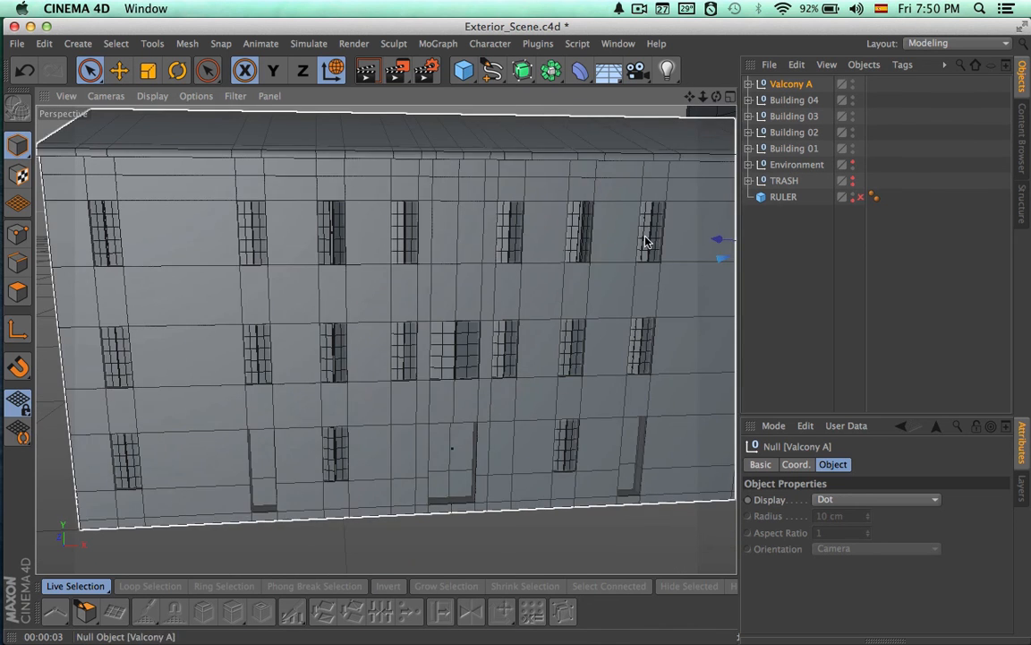
pyautogui.click(730, 97)
pyautogui.click(731, 342)
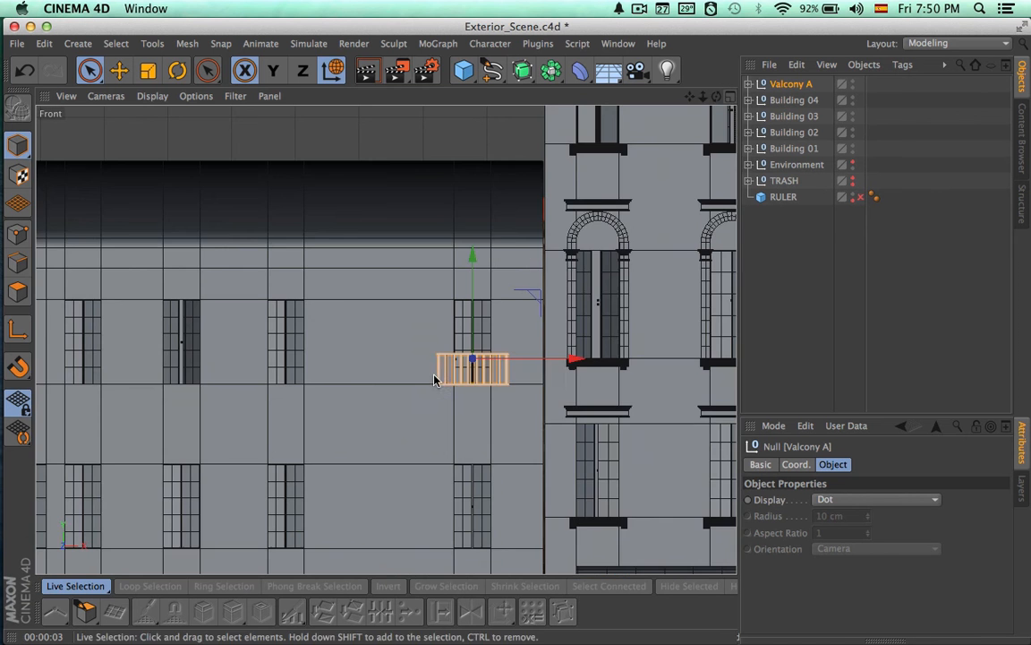
pyautogui.keyDown('alt'); pyautogui.moveTo(433, 379); pyautogui.dragTo(501, 392, button='middle'); pyautogui.keyUp('alt')
pyautogui.keyDown('alt'); pyautogui.moveTo(504, 392); pyautogui.dragTo(294, 385, button='right'); pyautogui.keyUp('alt')
pyautogui.keyDown('alt'); pyautogui.moveTo(383, 361); pyautogui.dragTo(449, 312, button='middle'); pyautogui.keyUp('alt')
pyautogui.moveTo(624, 317); pyautogui.dragTo(310, 301)
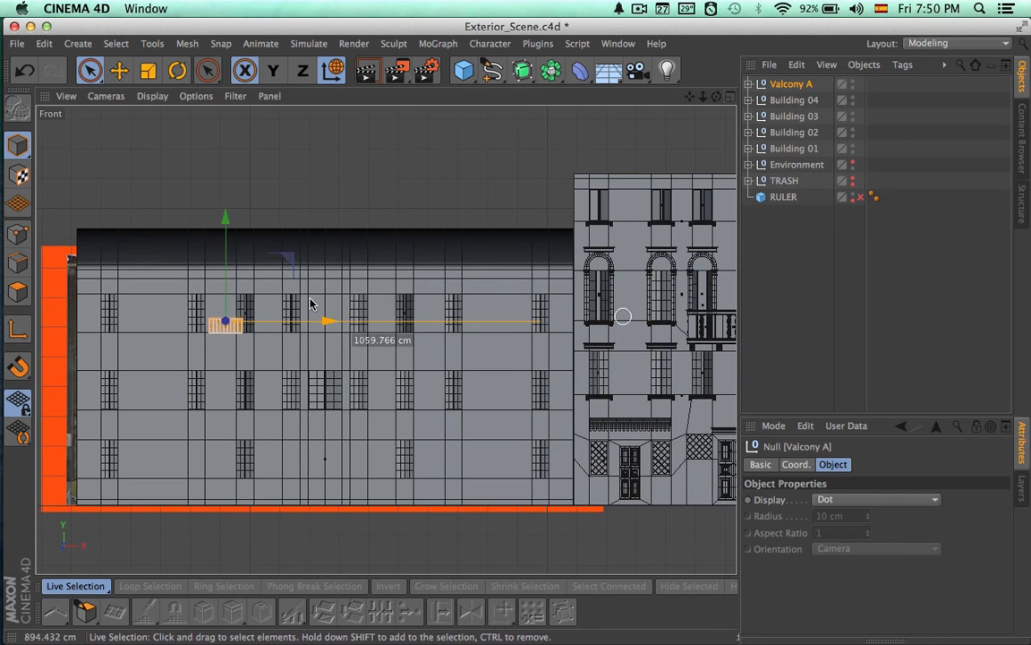
pyautogui.moveTo(194, 329); pyautogui.dragTo(197, 328)
# Centre Valcony A horizontally on the leftmost top-floor window
pyautogui.keyDown('alt'); pyautogui.moveTo(89, 372); pyautogui.dragTo(375, 388, button='right'); pyautogui.keyUp('alt')
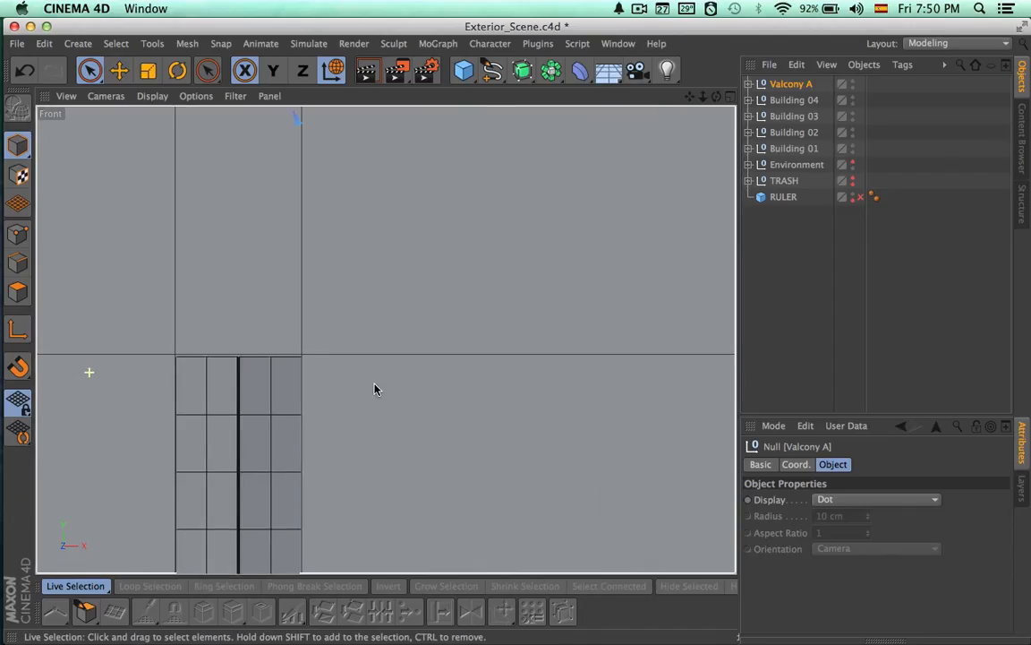
pyautogui.keyDown('alt'); pyautogui.moveTo(368, 463); pyautogui.dragTo(422, 533, button='middle'); pyautogui.keyUp('alt')
pyautogui.keyDown('alt'); pyautogui.moveTo(432, 490); pyautogui.dragTo(431, 568, button='middle'); pyautogui.keyUp('alt')
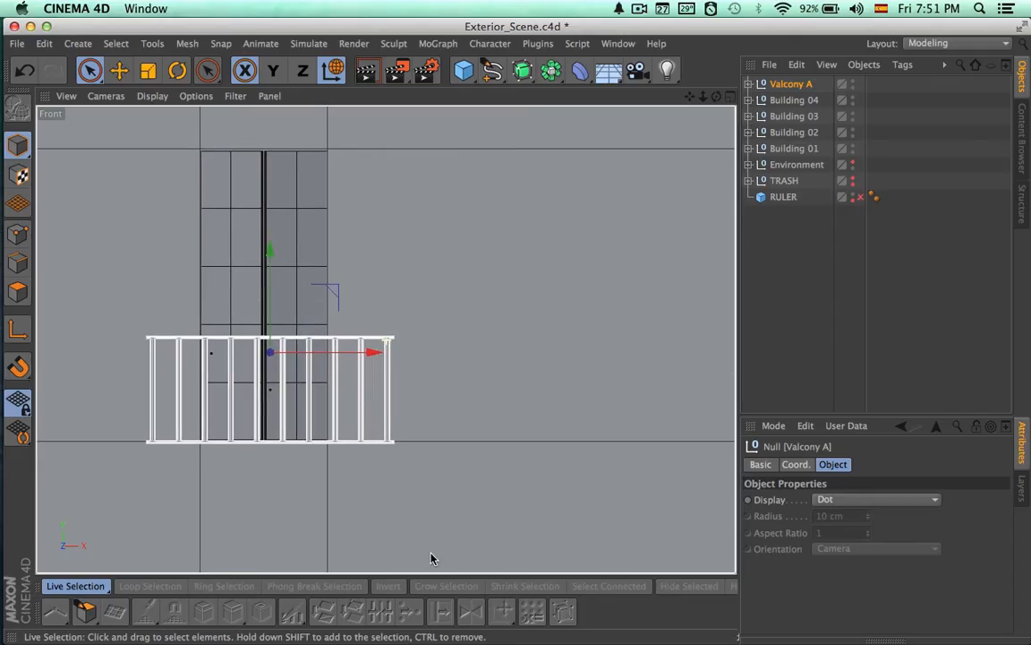
pyautogui.moveTo(374, 357); pyautogui.dragTo(367, 354)
pyautogui.scroll(-4, 385, 322)
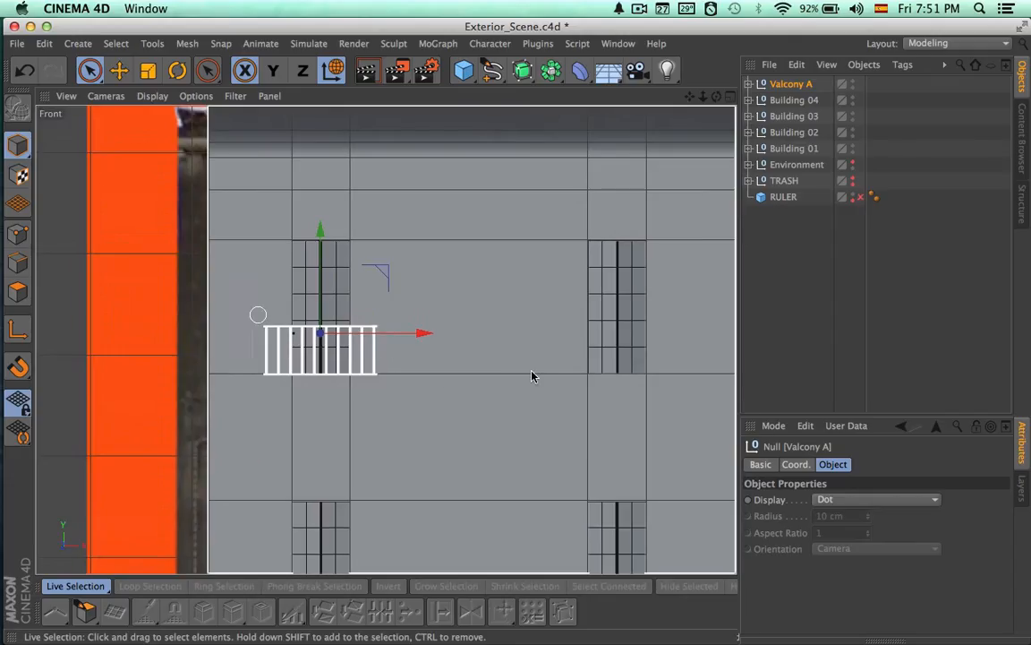
# Paste two copies of Valcony A and place them on the second and third top-floor windows from the left
pyautogui.keyDown('alt'); pyautogui.moveTo(486, 372); pyautogui.dragTo(398, 370, button='middle'); pyautogui.keyUp('alt')
pyautogui.press('super+c')
pyautogui.press('super+v')
pyautogui.moveTo(332, 358); pyautogui.dragTo(628, 358)
pyautogui.press('super+c')
pyautogui.press('super+v')
pyautogui.keyDown('alt'); pyautogui.moveTo(602, 372); pyautogui.dragTo(219, 368, button='middle'); pyautogui.keyUp('alt')
pyautogui.moveTo(224, 368); pyautogui.dragTo(389, 370)
# Copy the balcony again and centre the duplicate on the fourth top-floor window from the left
pyautogui.scroll(5, 604, 391)
pyautogui.moveTo(217, 356); pyautogui.dragTo(611, 312)
pyautogui.press('super+c')
pyautogui.press('super+v')
pyautogui.keyDown('alt'); pyautogui.moveTo(633, 364); pyautogui.dragTo(409, 365, button='middle'); pyautogui.keyUp('alt')
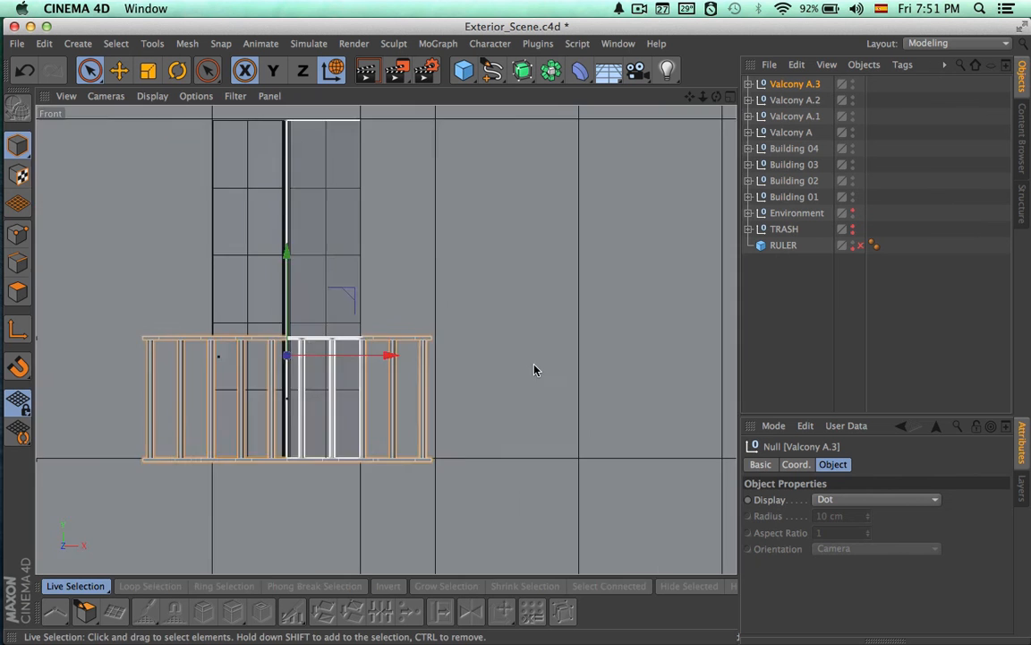
pyautogui.scroll(-6, 535, 368)
# Duplicate the balcony onto the fifth top-floor window, past the wide middle-floor window
pyautogui.keyDown('alt'); pyautogui.moveTo(495, 414); pyautogui.dragTo(168, 398, button='middle'); pyautogui.keyUp('alt')
pyautogui.press('super+c')
pyautogui.press('super+v')
pyautogui.moveTo(236, 353); pyautogui.dragTo(408, 354)
pyautogui.scroll(7, 403, 409)
pyautogui.keyDown('alt'); pyautogui.moveTo(403, 410); pyautogui.dragTo(492, 533, button='middle'); pyautogui.keyUp('alt')
# Place two more balcony copies on the sixth and seventh top-floor windows from the left
pyautogui.moveTo(333, 337); pyautogui.dragTo(696, 347)
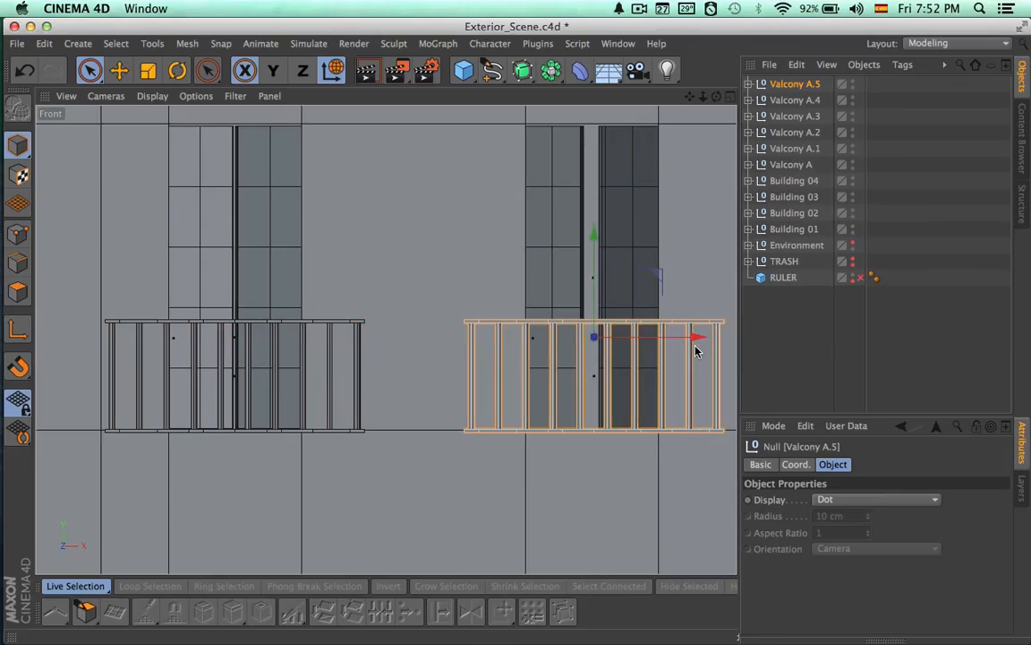
pyautogui.keyDown('alt'); pyautogui.moveTo(553, 384); pyautogui.dragTo(230, 424, button='middle'); pyautogui.keyUp('alt')
pyautogui.press('super+v')
pyautogui.keyDown('alt'); pyautogui.moveTo(408, 398); pyautogui.dragTo(168, 387, button='middle'); pyautogui.keyUp('alt')
pyautogui.moveTo(136, 364); pyautogui.dragTo(509, 347)
pyautogui.keyDown('alt'); pyautogui.moveTo(619, 370); pyautogui.dragTo(415, 329, button='middle'); pyautogui.keyUp('alt')
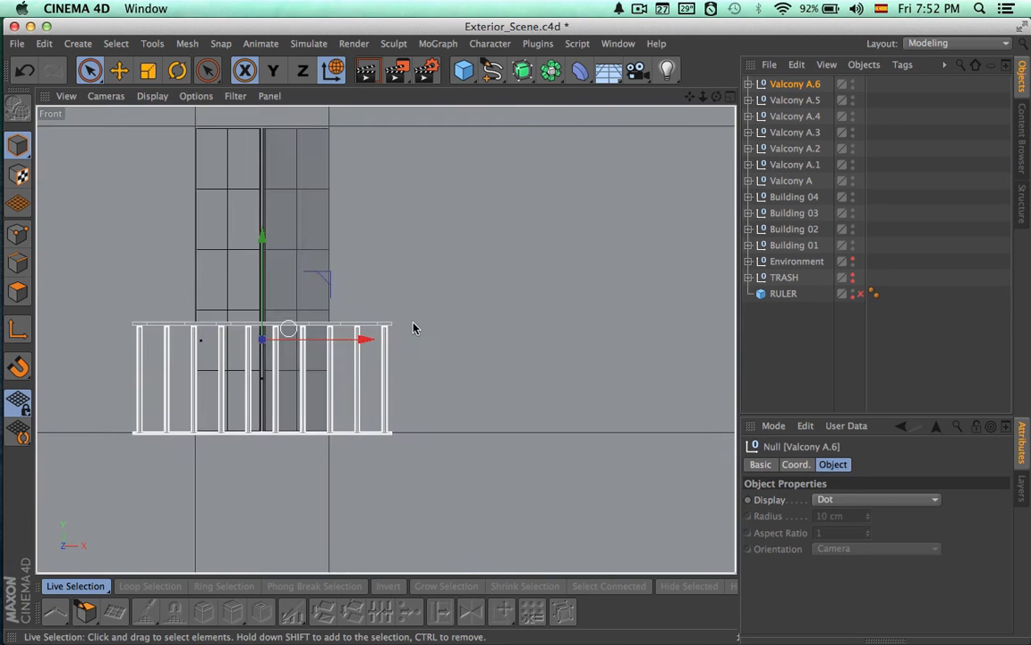
# Place a balcony copy on the rightmost top-floor window, centre it horizontally and restore the Perspective view
pyautogui.scroll(-5, 537, 329)
pyautogui.keyDown('ctrl'); pyautogui.moveTo(394, 331); pyautogui.dragTo(689, 334); pyautogui.keyUp('ctrl')
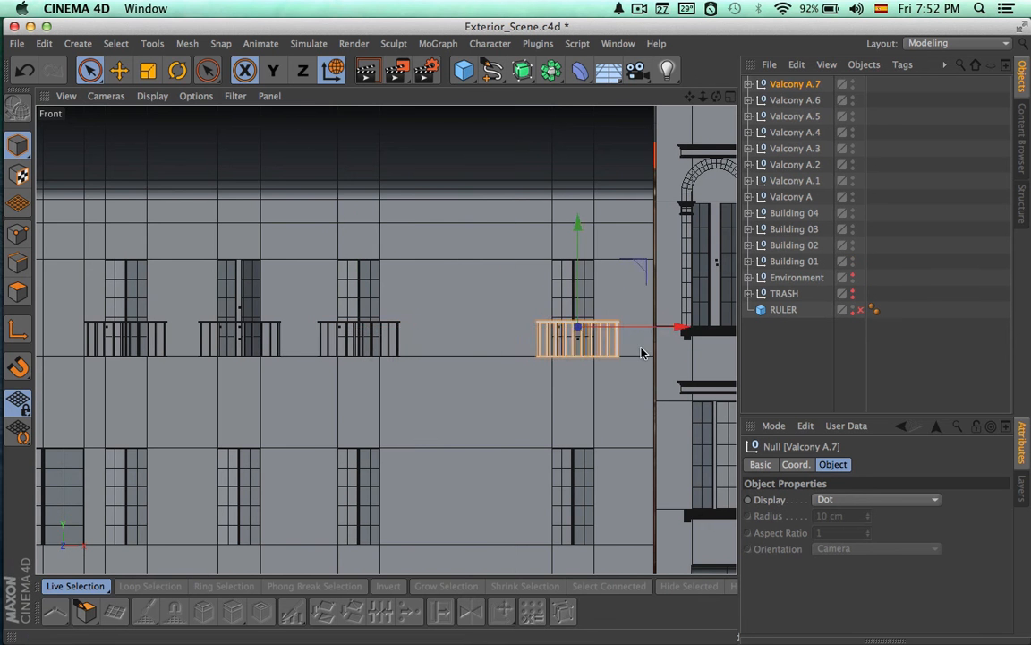
pyautogui.scroll(8, 582, 377)
pyautogui.keyDown('alt'); pyautogui.moveTo(539, 380); pyautogui.dragTo(479, 481, button='middle'); pyautogui.keyUp('alt')
pyautogui.keyDown('alt'); pyautogui.moveTo(668, 267); pyautogui.dragTo(653, 380, button='middle'); pyautogui.keyUp('alt')
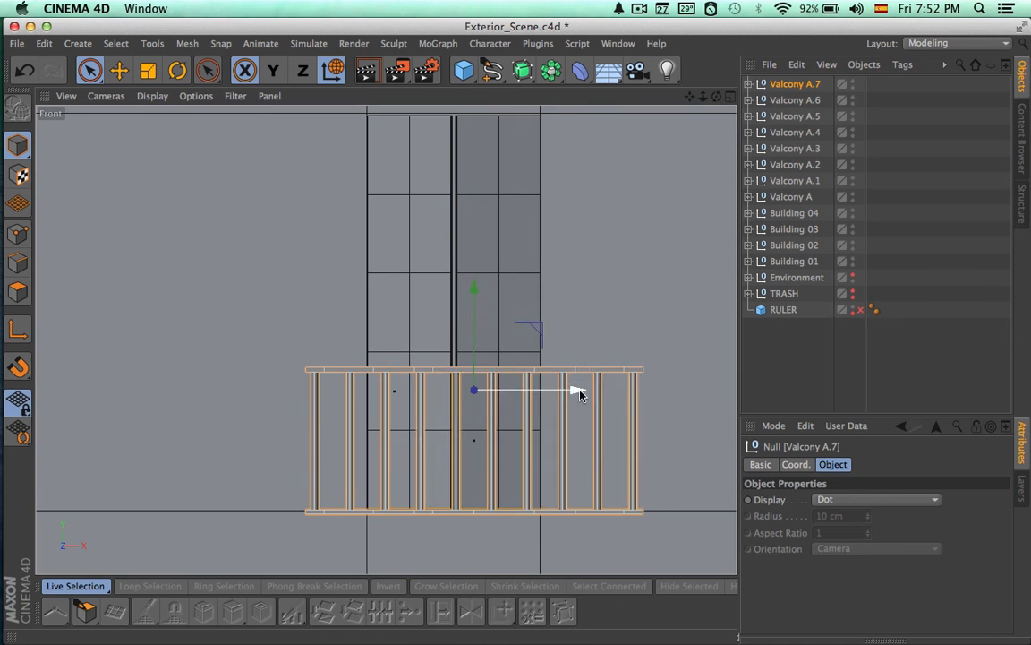
pyautogui.moveTo(579, 391); pyautogui.dragTo(558, 391)
pyautogui.keyDown('alt'); pyautogui.moveTo(602, 390); pyautogui.dragTo(305, 388, button='right'); pyautogui.keyUp('alt')
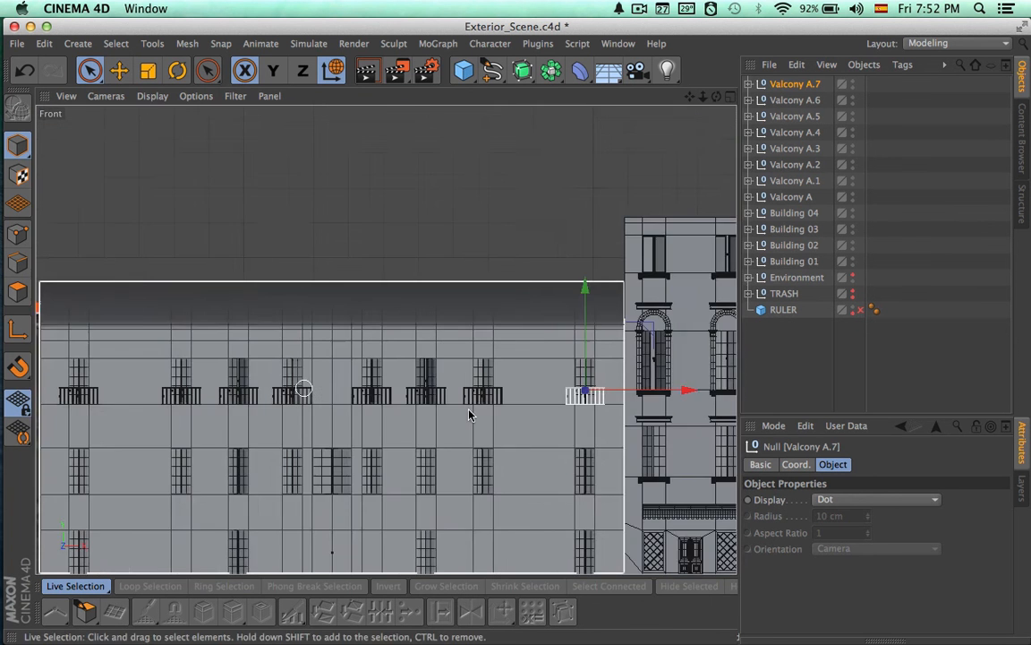
pyautogui.keyDown('alt'); pyautogui.moveTo(470, 415); pyautogui.dragTo(584, 401, button='middle'); pyautogui.keyUp('alt')
pyautogui.click(730, 97)
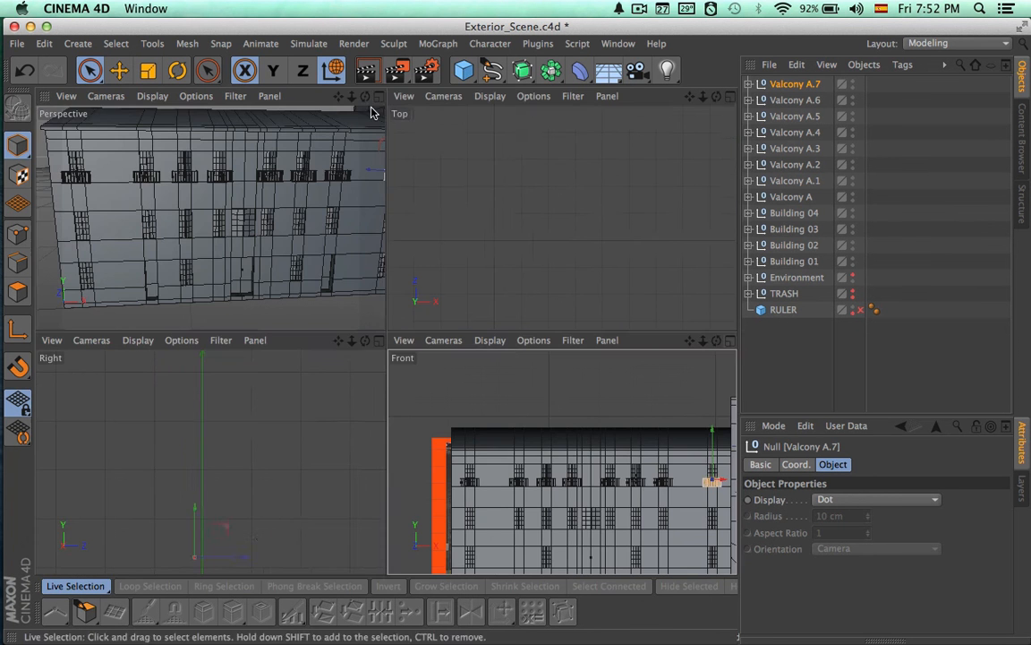
pyautogui.click(369, 96)
pyautogui.keyDown('alt'); pyautogui.moveTo(405, 237); pyautogui.dragTo(311, 250); pyautogui.keyUp('alt')
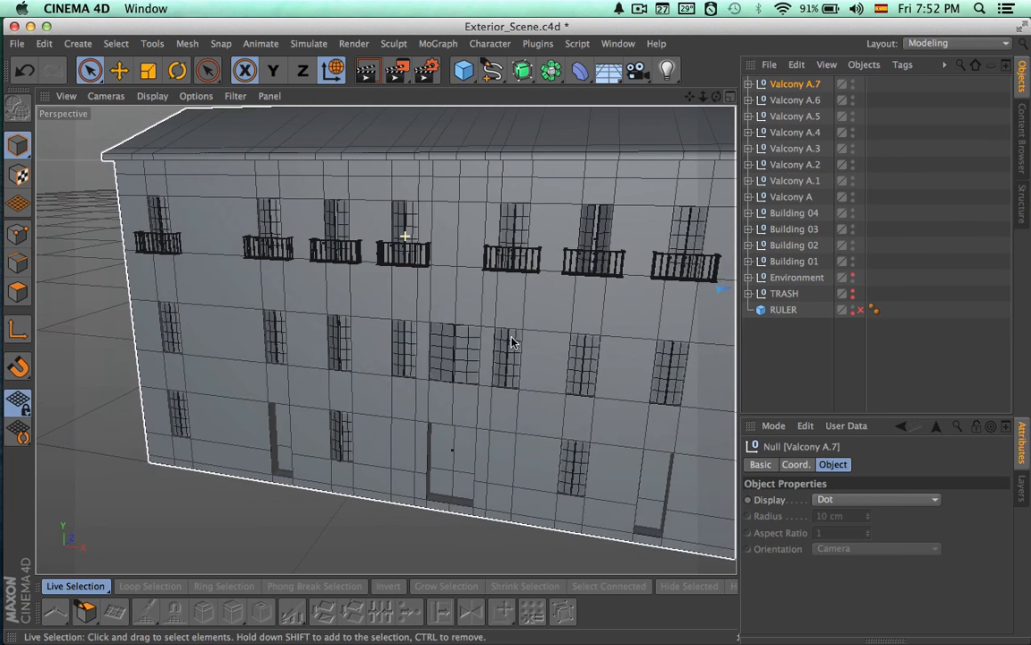
pyautogui.keyDown('alt'); pyautogui.moveTo(512, 341); pyautogui.dragTo(388, 338, button='middle'); pyautogui.keyUp('alt')
# Rename Valcony A.1 as Valcony B and Valcony A.2 as Valcony C
pyautogui.click(795, 181)
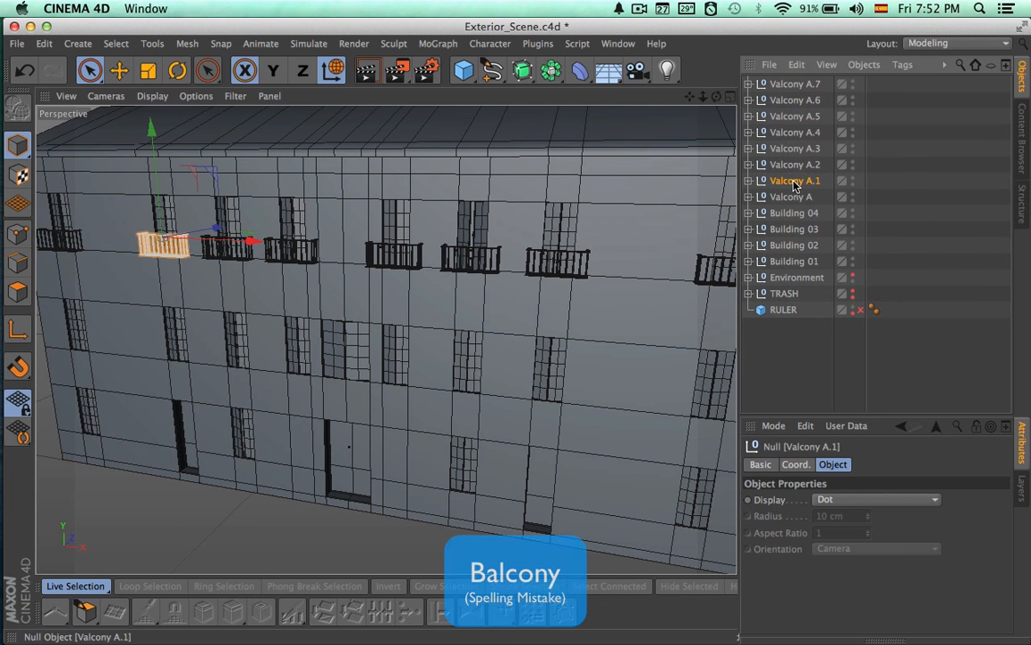
pyautogui.doubleClick(795, 181)
pyautogui.write('Valcony B')
pyautogui.press('Return')
pyautogui.doubleClick(811, 166)
pyautogui.write('Valcony C')
pyautogui.press('Return')
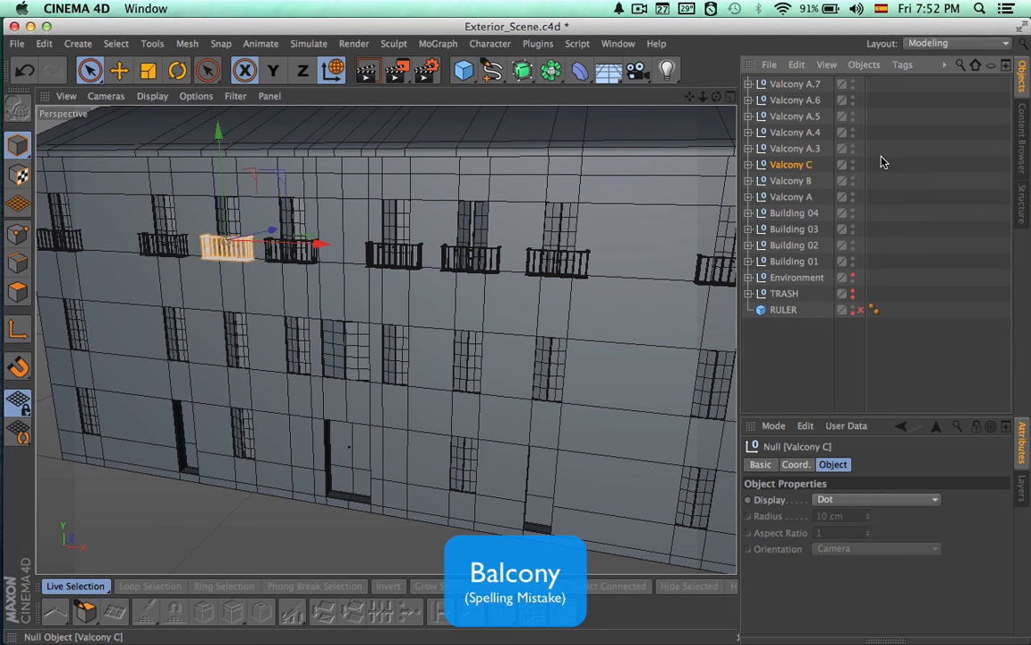
# Rename Valcony A.3 as Valcony D and Valcony A.4 as Valcony E
pyautogui.doubleClick(795, 149)
pyautogui.write('Valcony D')
pyautogui.press('Return')
pyautogui.doubleClick(795, 133)
pyautogui.write('Valcony E')
pyautogui.press('Return')
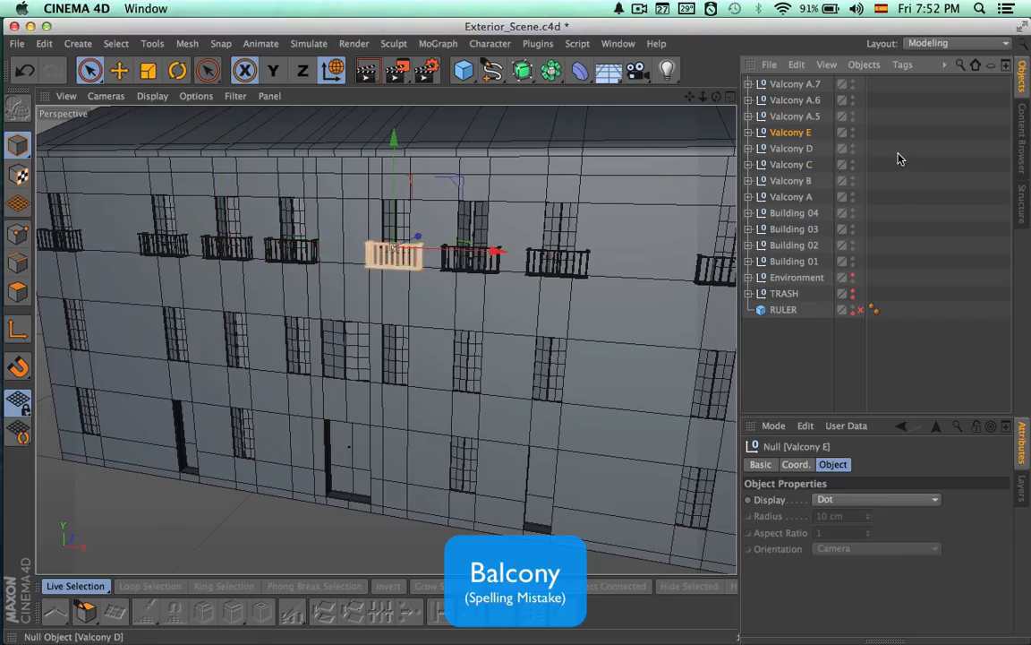
# Rename Valcony A.5 as Valcony F and Valcony A.6 as Valcony G
pyautogui.doubleClick(810, 116)
pyautogui.write('Valcony F')
pyautogui.press('Return')
pyautogui.doubleClick(813, 100)
pyautogui.write('Valcony G')
pyautogui.press('Return')
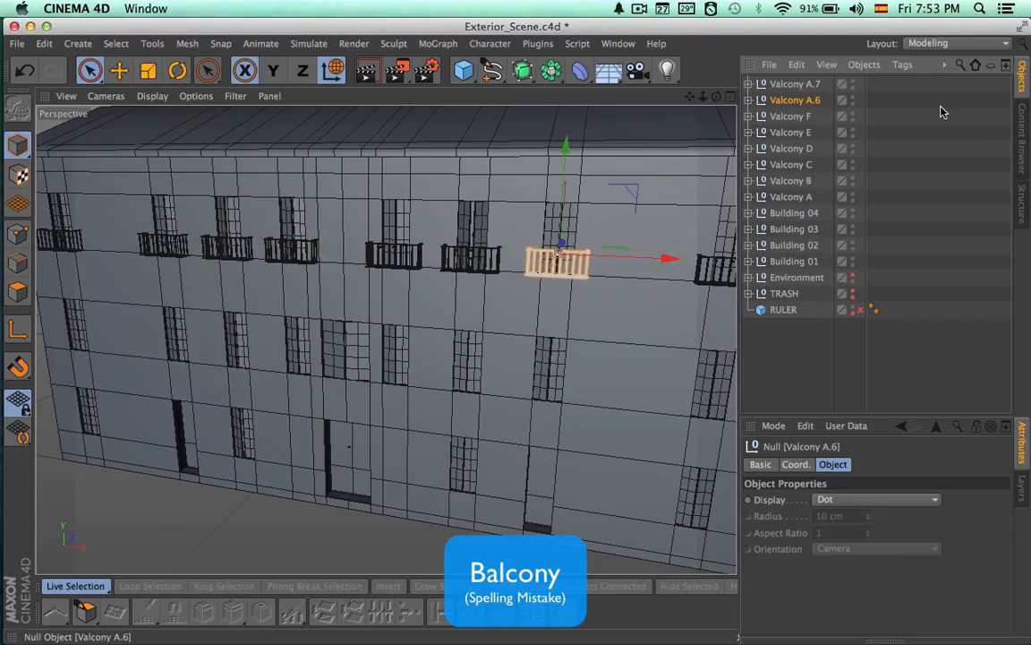
# Rename Valcony A.7 as Valcony H, and group Valcony A through Valcony H under a null named Valcony
pyautogui.click(796, 84)
pyautogui.keyDown('shift'); pyautogui.click(783, 197); pyautogui.keyUp('shift')
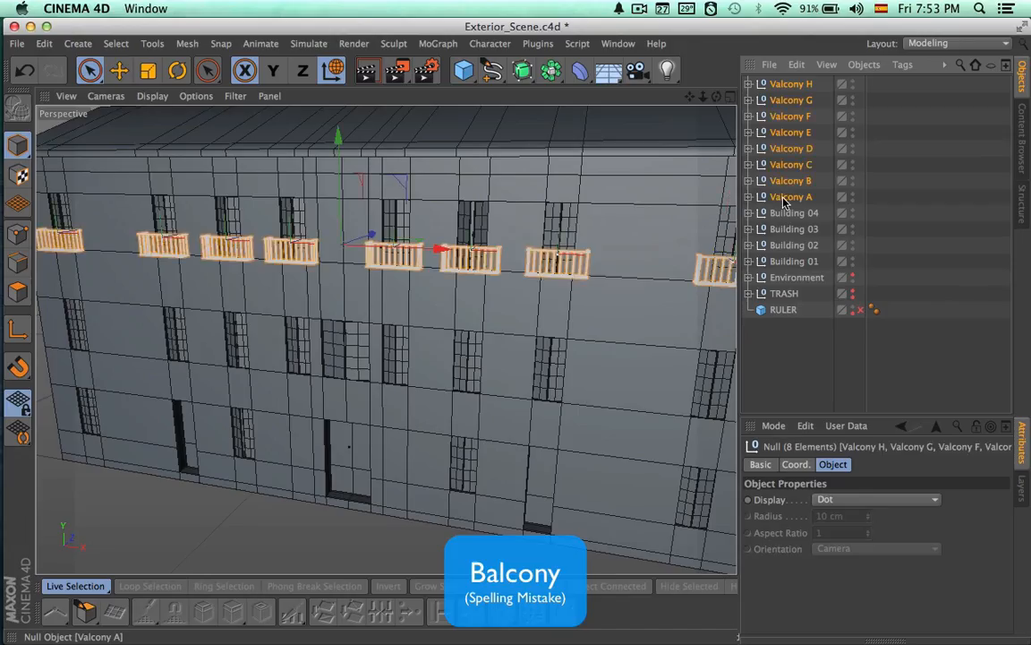
pyautogui.hotkey('alt', 'g')
pyautogui.doubleClick(779, 85)
pyautogui.write('Valcony')
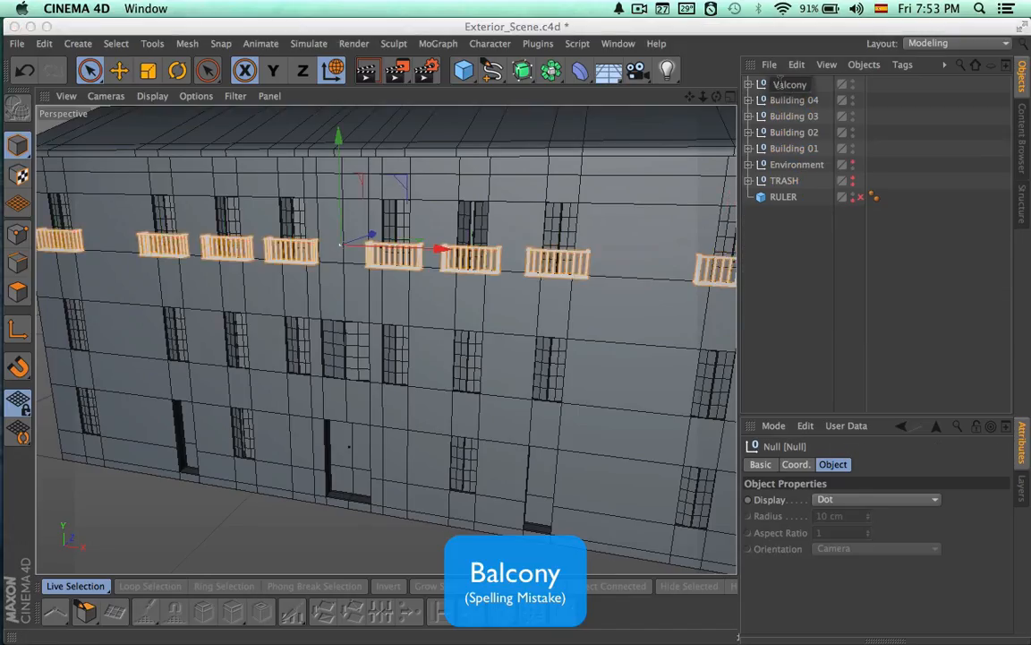
pyautogui.press('Return')
pyautogui.scroll(-2, 678, 256)
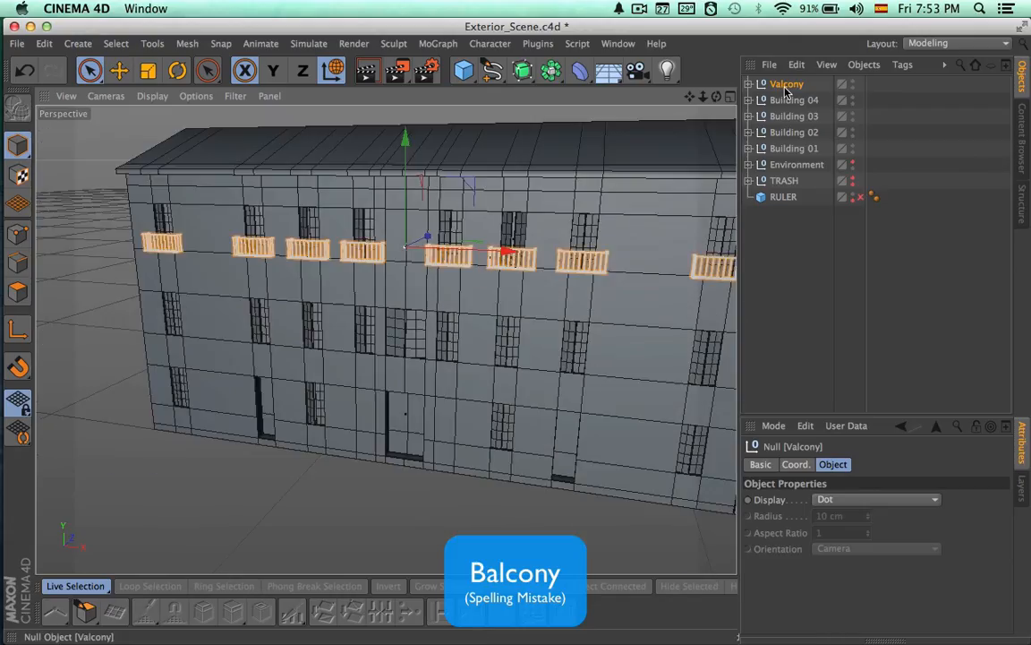
# Rename the group containing the eight balconies as Valcony Set and collapse it
pyautogui.click(748, 84)
pyautogui.doubleClick(788, 84)
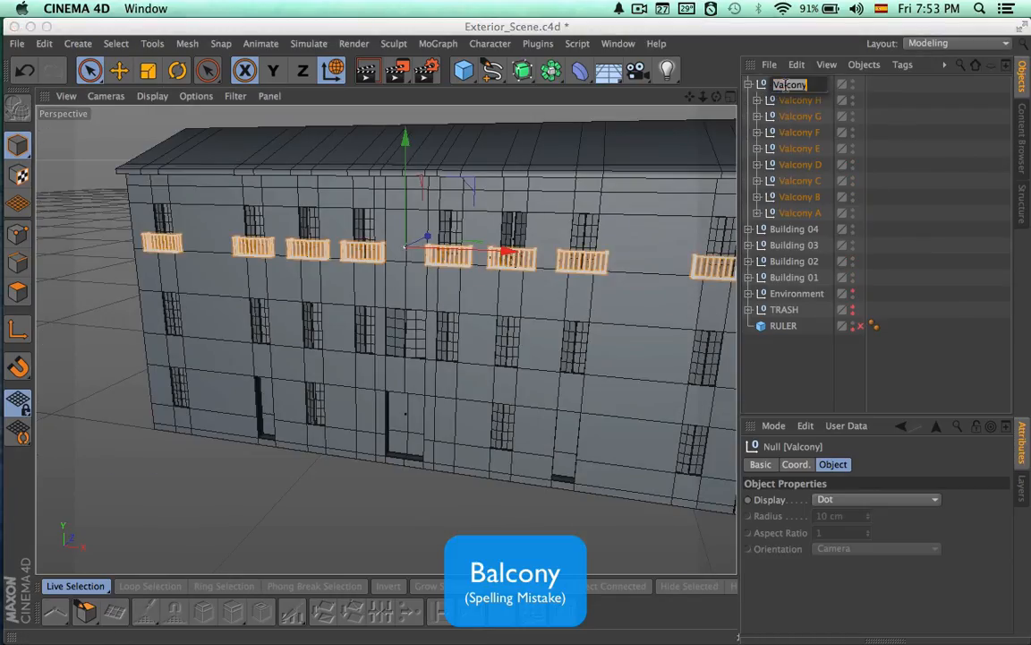
pyautogui.write('Set')
pyautogui.press('Return')
pyautogui.click(749, 84)
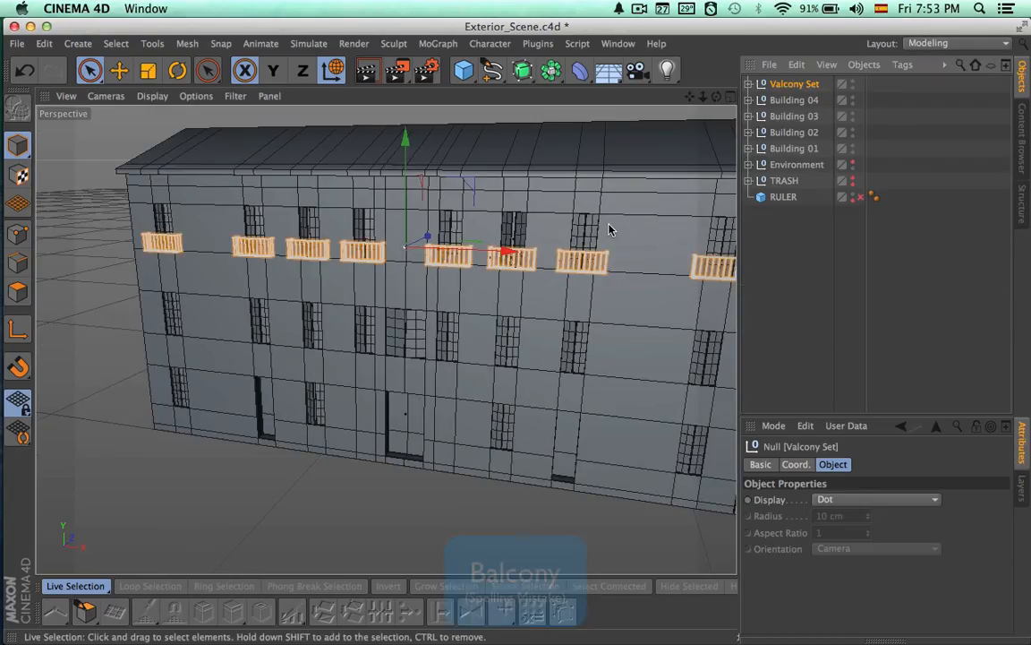
# Group Doors A through Doors I in Building 04's 3rd Floor under a null named Doors
pyautogui.keyDown('alt'); pyautogui.moveTo(506, 235); pyautogui.dragTo(385, 313); pyautogui.keyUp('alt')
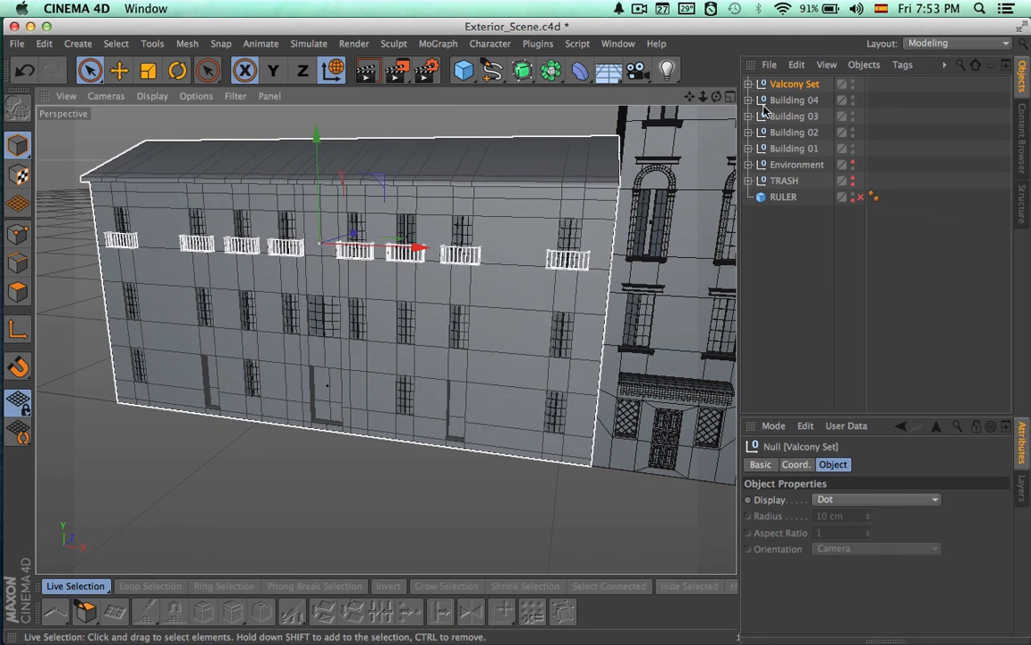
pyautogui.click(792, 101)
pyautogui.click(748, 100)
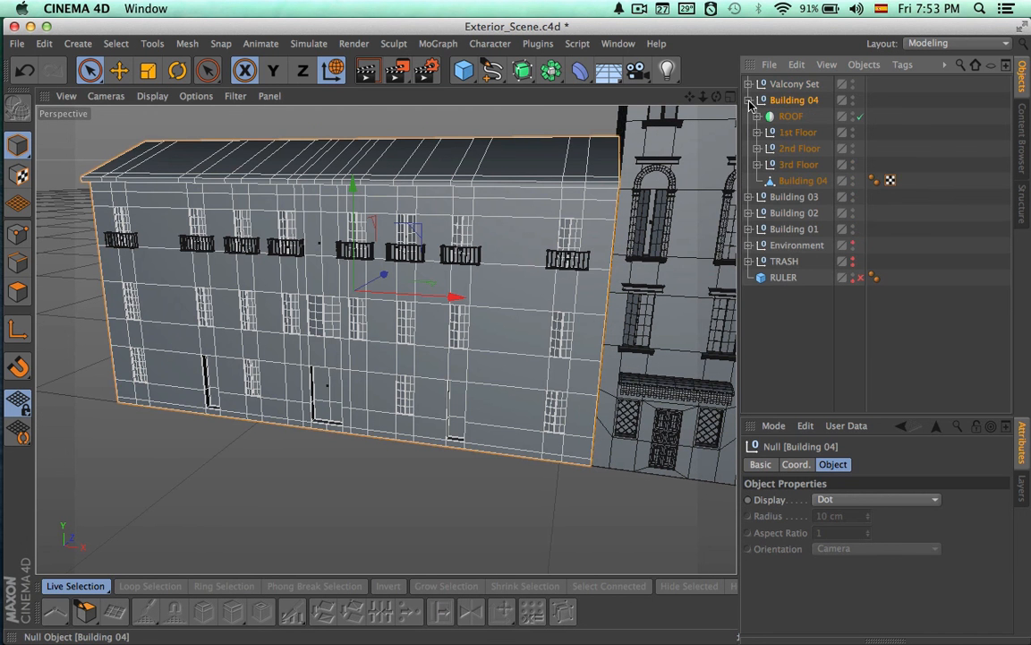
pyautogui.click(792, 164)
pyautogui.click(757, 164)
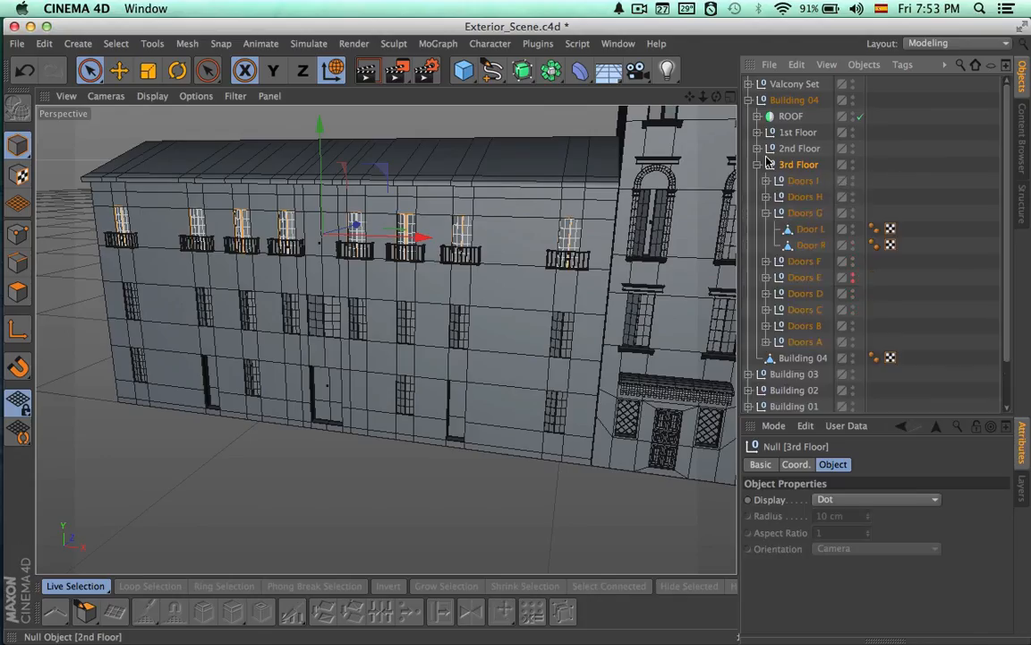
pyautogui.click(802, 180)
pyautogui.keyDown('shift'); pyautogui.click(805, 309); pyautogui.keyUp('shift')
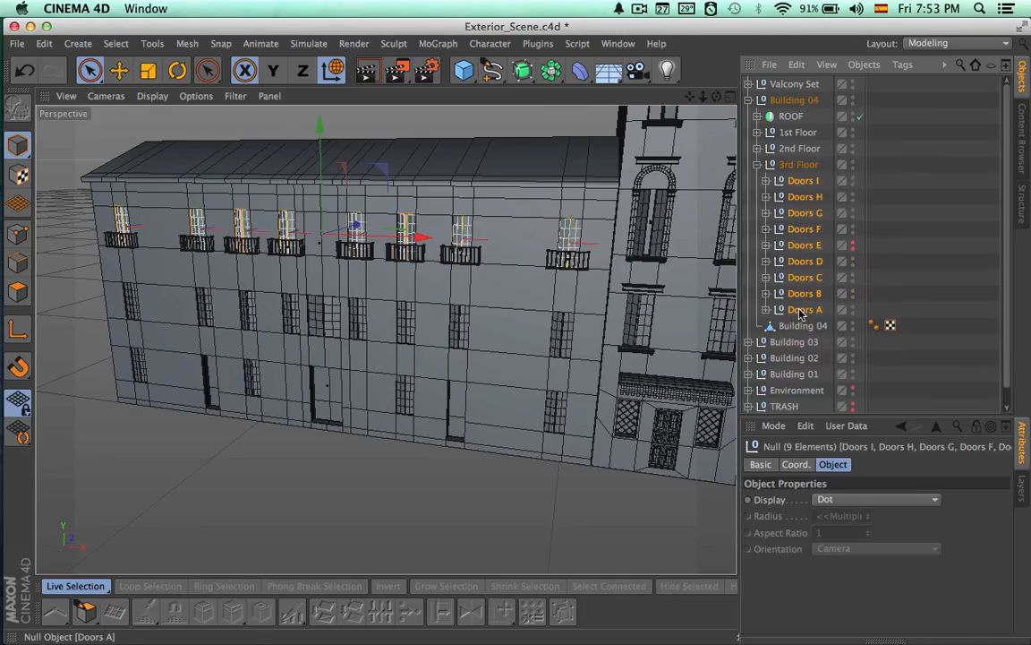
pyautogui.hotkey('alt', 'g')
pyautogui.doubleClick(796, 181)
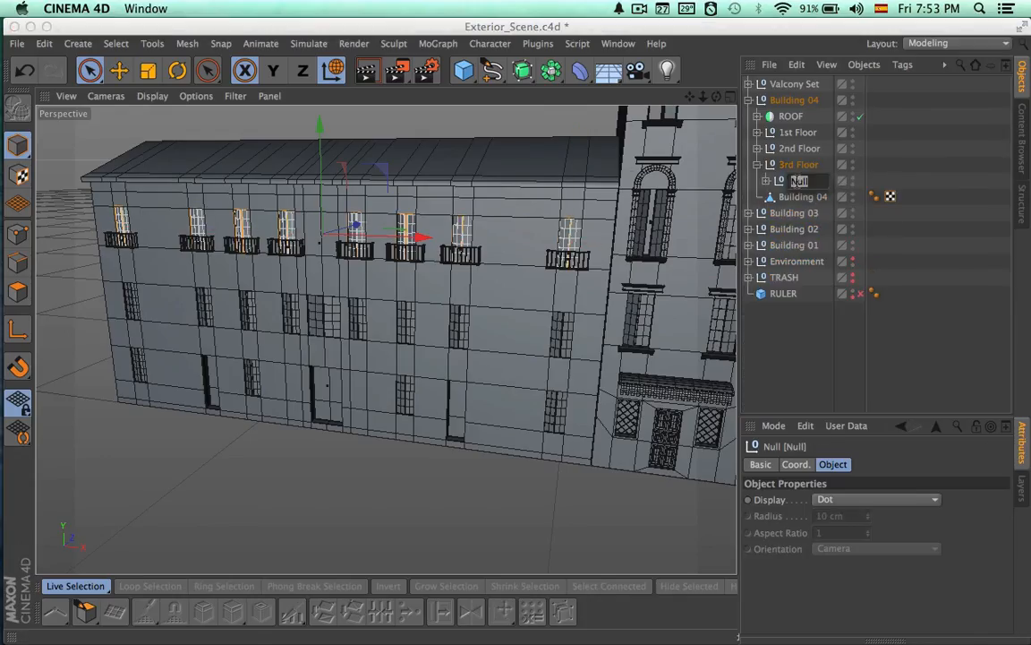
pyautogui.write('Doors')
pyautogui.press('Return')
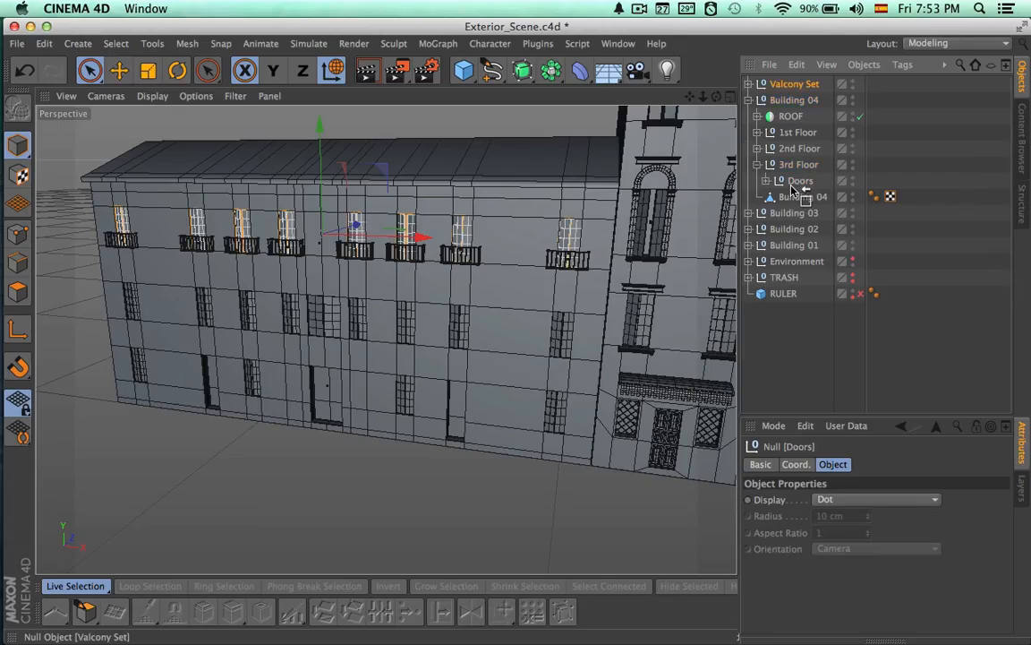
# Move Valcony Set into Building 04's 3rd Floor group, collapse that group and render the Perspective view
pyautogui.moveTo(791, 177); pyautogui.dragTo(785, 172)
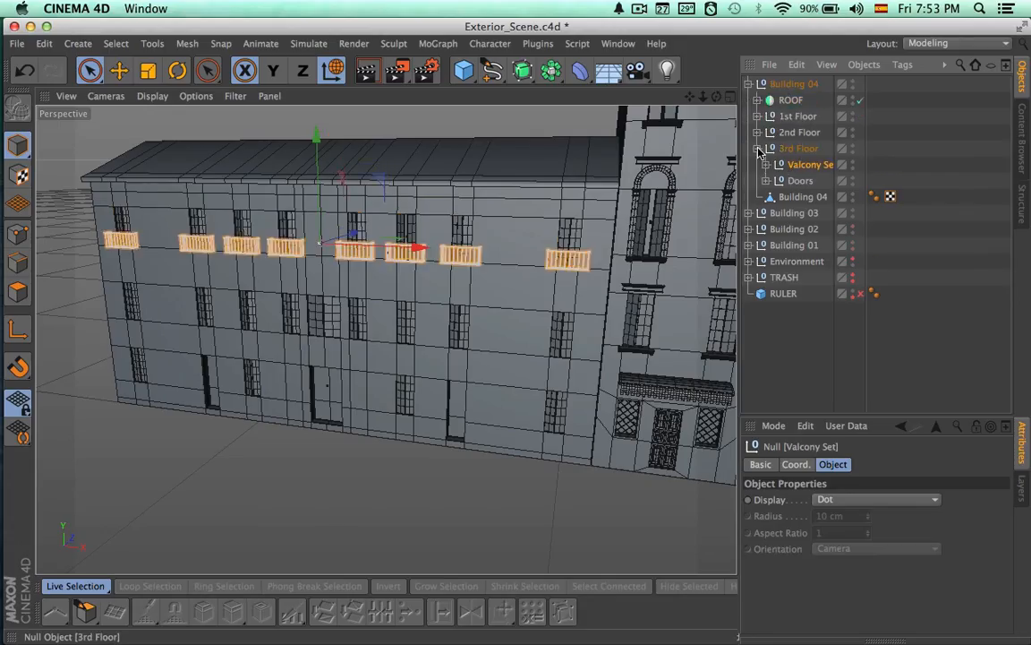
pyautogui.click(760, 151)
pyautogui.click(776, 329)
pyautogui.keyDown('alt'); pyautogui.moveTo(628, 343); pyautogui.dragTo(586, 343); pyautogui.keyUp('alt')
pyautogui.press('super+r')
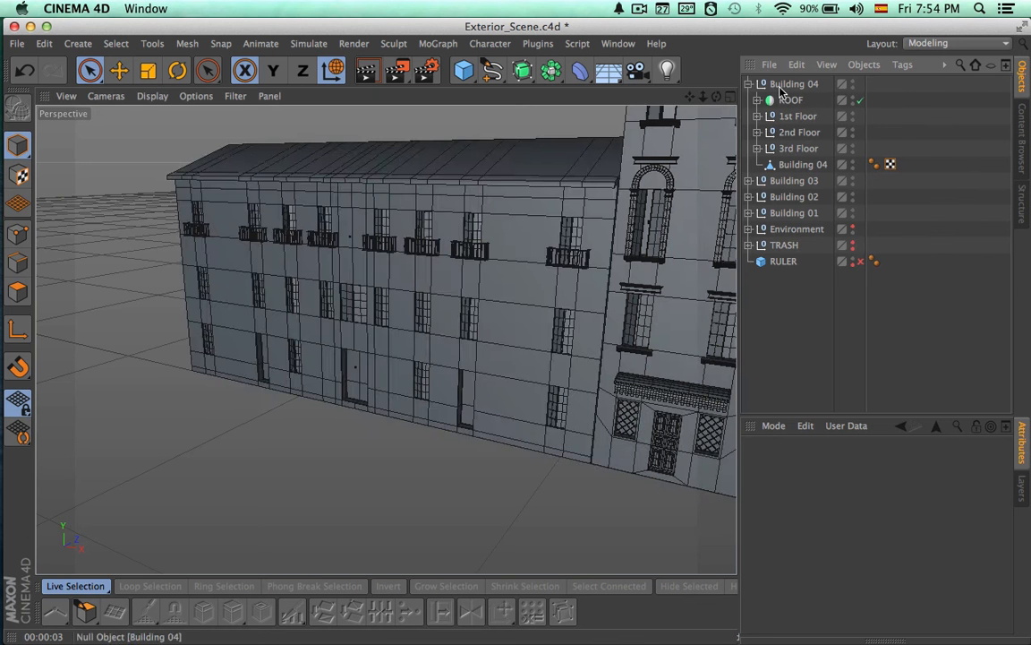
# Expand Building 04's ROOF symmetry and its Roof null, and make the Roof.1 tile row visible in the viewport
pyautogui.click(778, 85)
pyautogui.keyDown('alt'); pyautogui.moveTo(522, 335); pyautogui.dragTo(459, 208, button='right'); pyautogui.keyUp('alt')
pyautogui.keyDown('alt'); pyautogui.moveTo(459, 208); pyautogui.dragTo(954, 421, button='middle'); pyautogui.keyUp('alt')
pyautogui.click(757, 100)
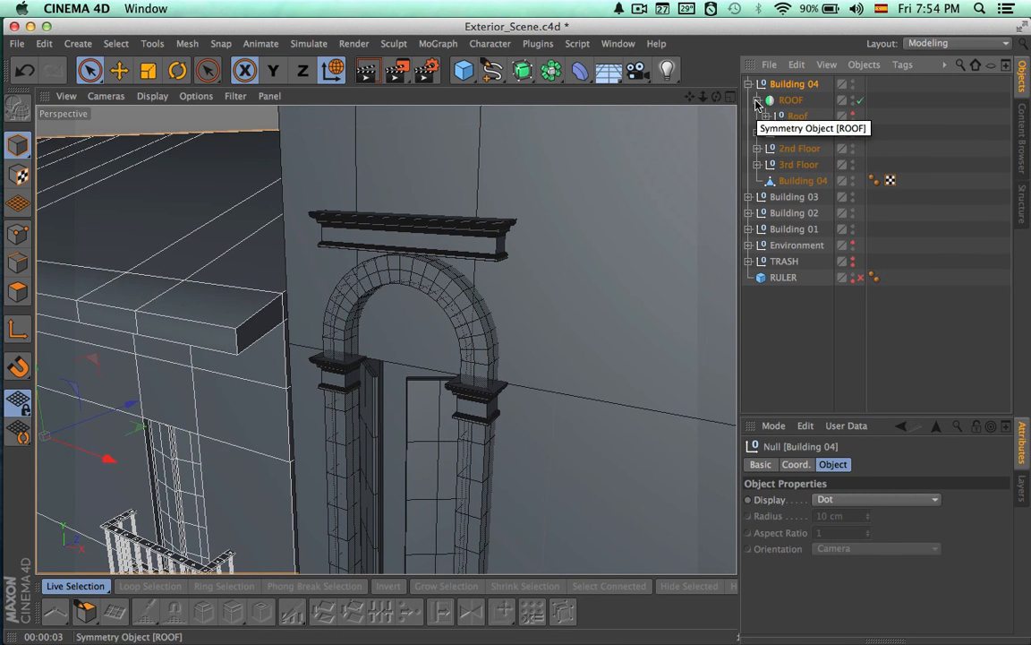
pyautogui.click(767, 117)
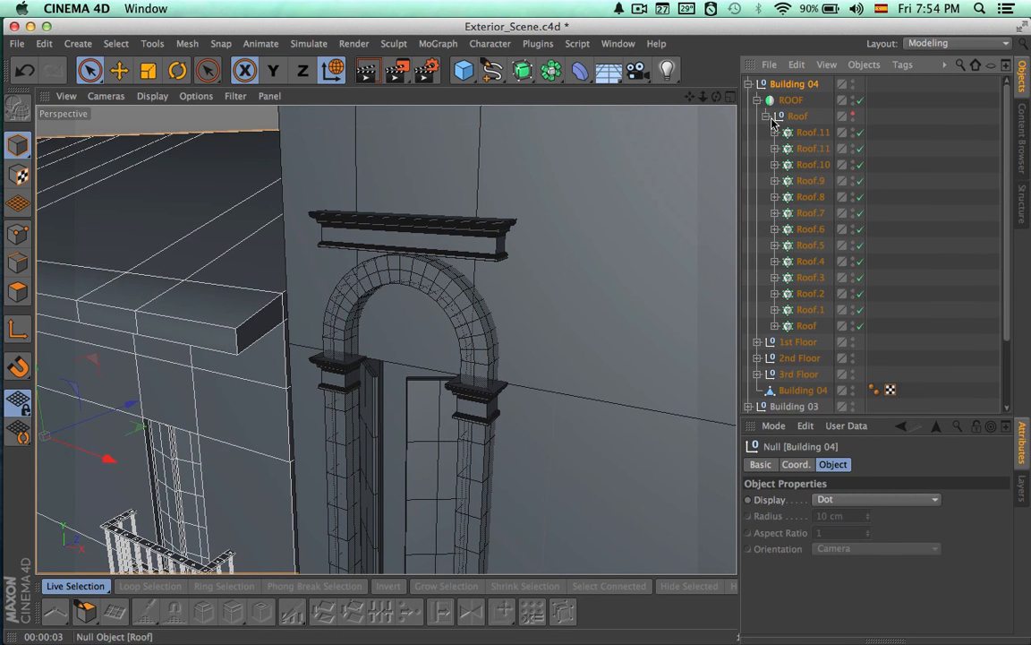
pyautogui.click(853, 308)
# Select the Roof null containing the tile rows and shift its X position to -781 cm
pyautogui.keyDown('alt'); pyautogui.moveTo(512, 295); pyautogui.dragTo(582, 309); pyautogui.keyUp('alt')
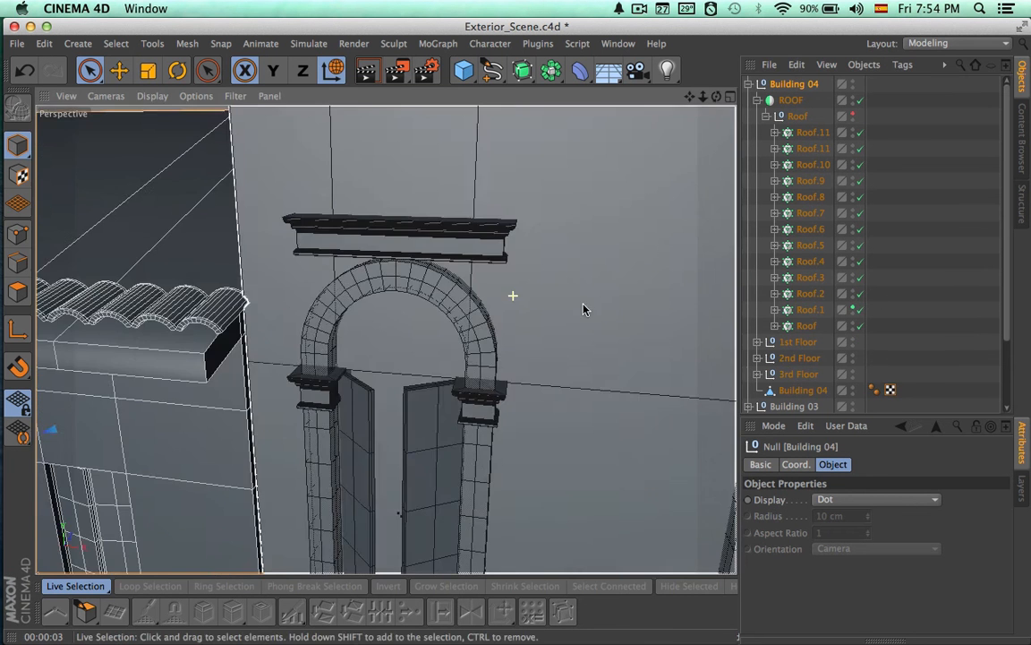
pyautogui.keyDown('alt'); pyautogui.moveTo(387, 340); pyautogui.dragTo(539, 259, button='right'); pyautogui.keyUp('alt')
pyautogui.click(798, 116)
pyautogui.keyDown('alt'); pyautogui.moveTo(599, 202); pyautogui.dragTo(548, 234, button='right'); pyautogui.keyUp('alt')
pyautogui.click(898, 640)
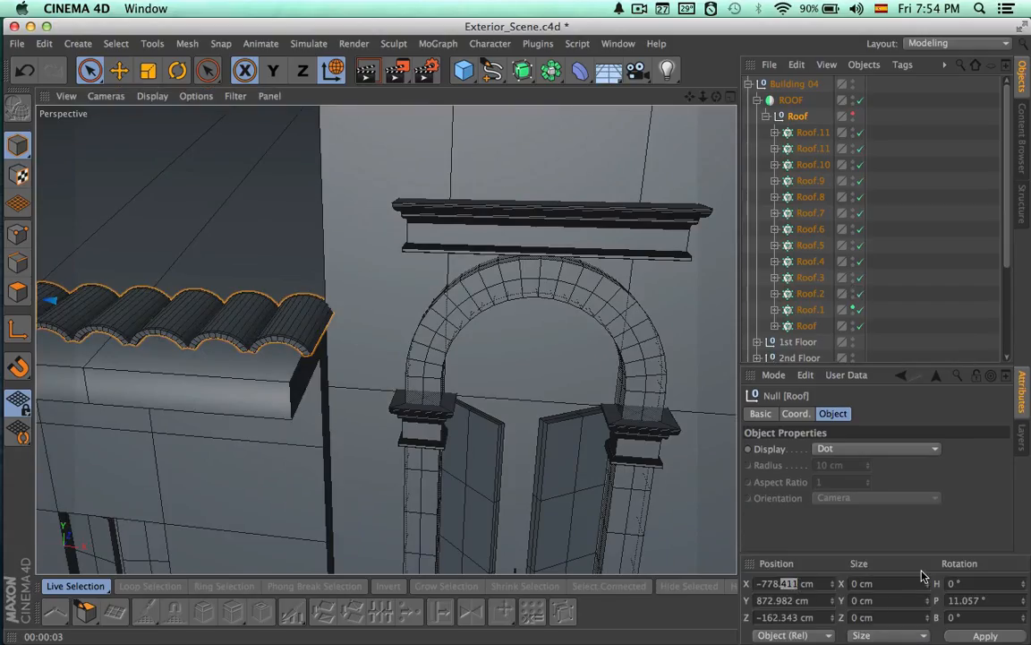
pyautogui.press('BackSpace')
pyautogui.press('Return')
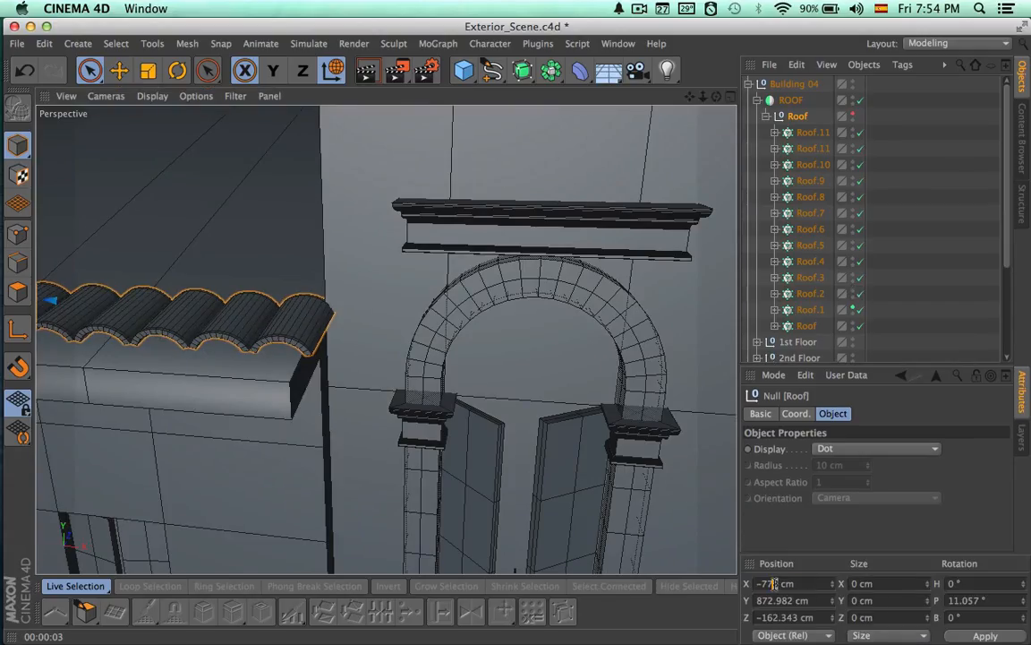
pyautogui.press('super+z')
pyautogui.press('super+y')
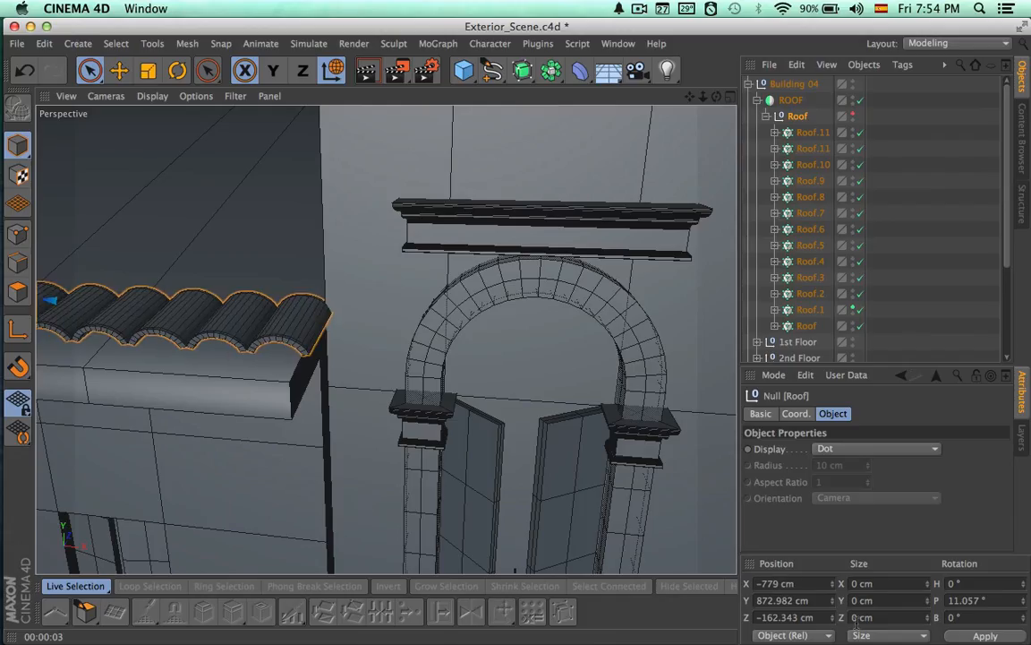
pyautogui.write('80')
pyautogui.press('Return')
pyautogui.press('Down')
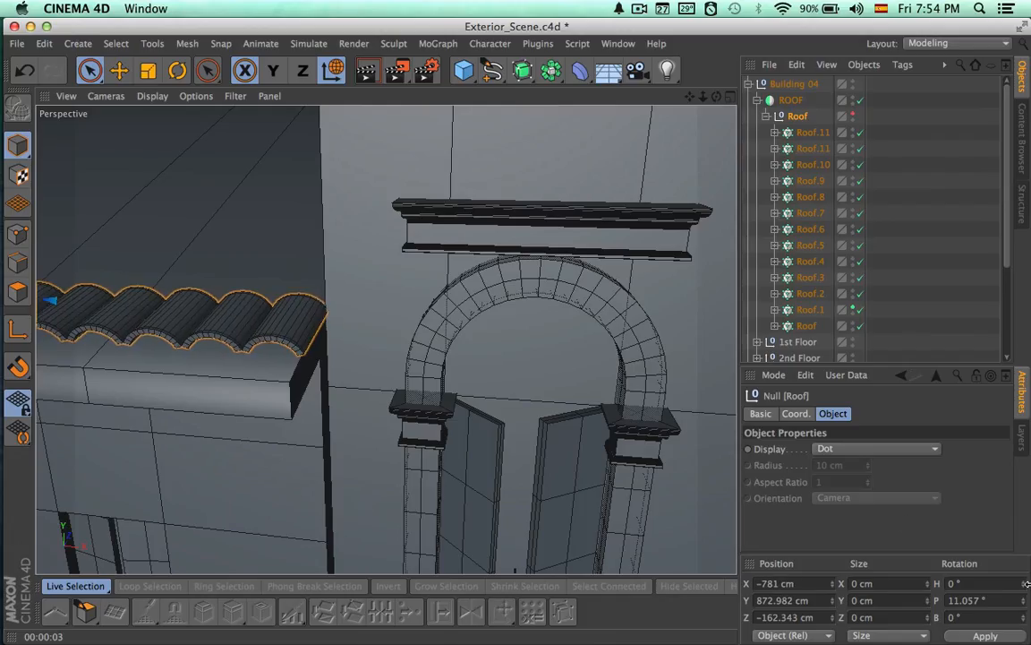
# Set the Roof null's X position to -782 cm, checking the end tile against the neighbouring wall
pyautogui.keyDown('alt'); pyautogui.moveTo(568, 412); pyautogui.dragTo(616, 438); pyautogui.keyUp('alt')
pyautogui.keyDown('alt'); pyautogui.moveTo(440, 394); pyautogui.dragTo(528, 391, button='right'); pyautogui.keyUp('alt')
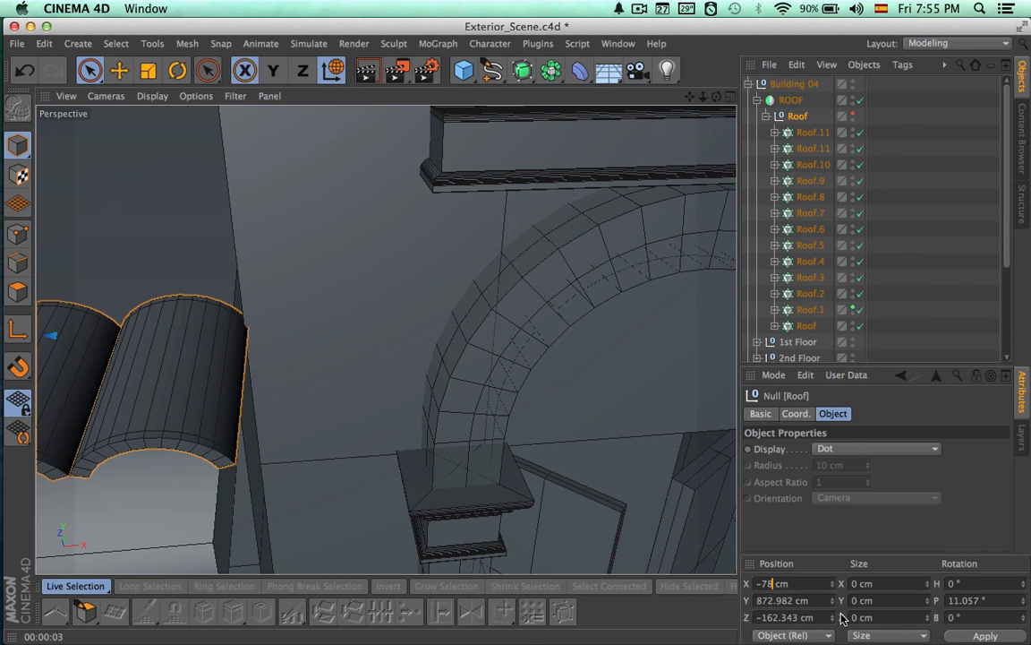
pyautogui.keyDown('alt'); pyautogui.moveTo(420, 495); pyautogui.dragTo(315, 437); pyautogui.keyUp('alt')
pyautogui.keyDown('alt'); pyautogui.moveTo(526, 306); pyautogui.dragTo(432, 303, button='right'); pyautogui.keyUp('alt')
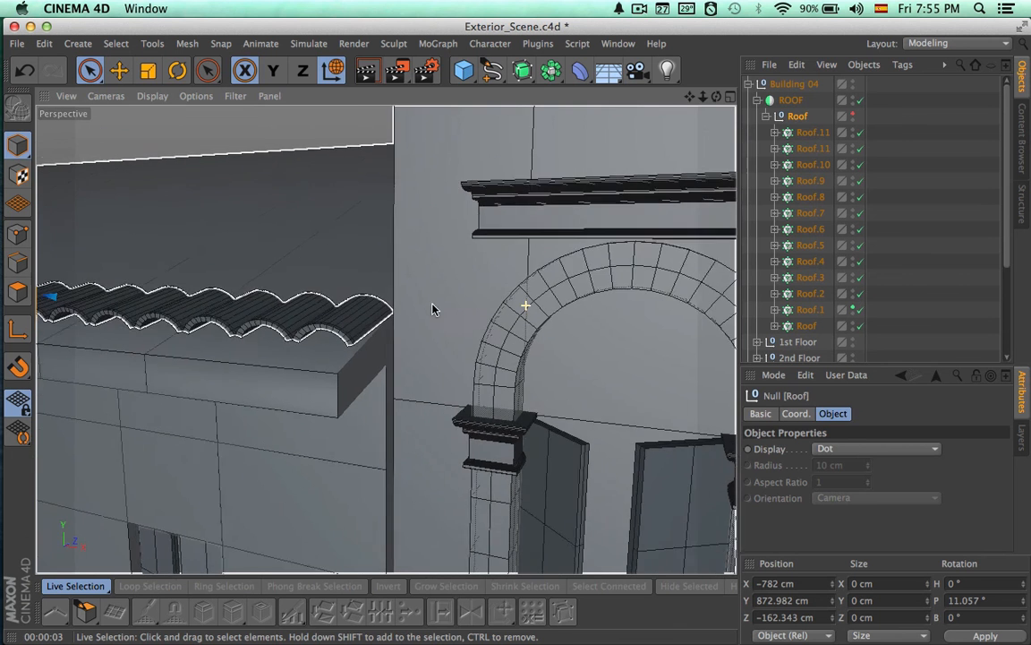
pyautogui.keyDown('alt'); pyautogui.moveTo(469, 324); pyautogui.dragTo(551, 358, button='middle'); pyautogui.keyUp('alt')
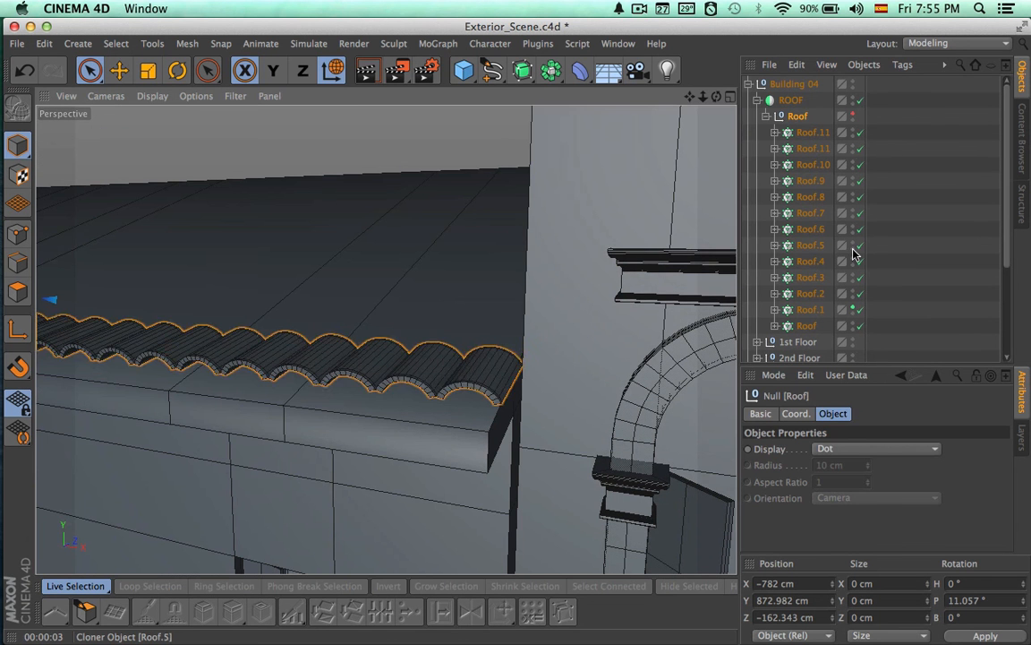
# Reset the Roof.1 tile row's viewport visibility, deselect everything and render the roof corner
pyautogui.doubleClick(854, 307)
pyautogui.click(882, 303)
pyautogui.press('super+r')
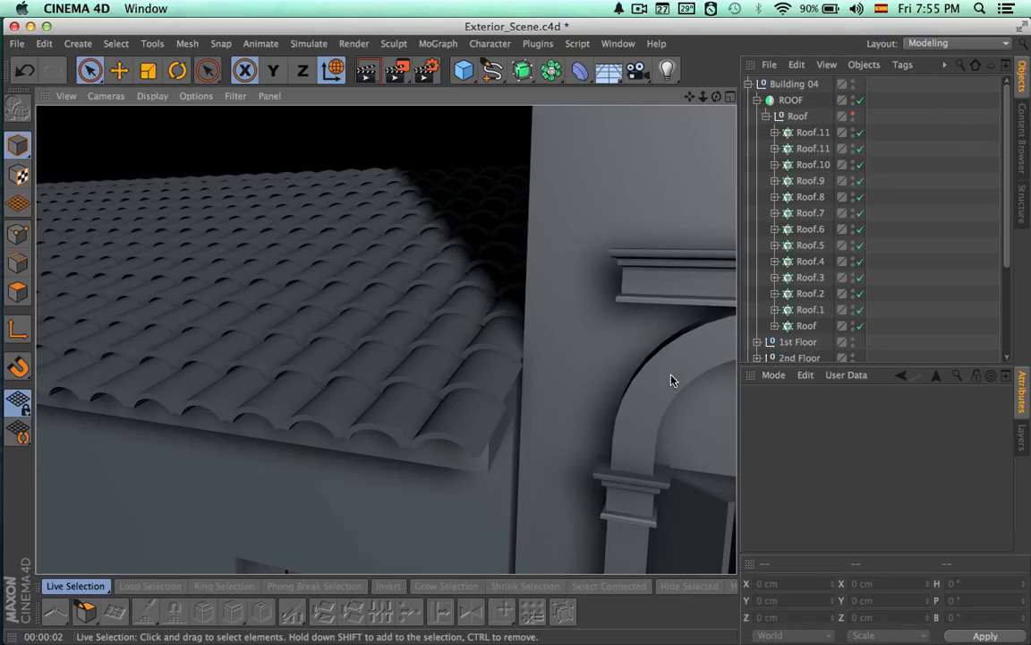
# Render a Perspective view of the whole row of buildings seen from Building 04's gable end
pyautogui.moveTo(666, 376)
pyautogui.keyDown('alt'); pyautogui.mouseDown(button='right')
pyautogui.moveTo(570, 377)
pyautogui.moveTo(413, 408)
pyautogui.moveTo(427, 398)
pyautogui.mouseUp(button='right'); pyautogui.keyUp('alt')
pyautogui.keyDown('alt'); pyautogui.moveTo(427, 402); pyautogui.dragTo(552, 411); pyautogui.keyUp('alt')
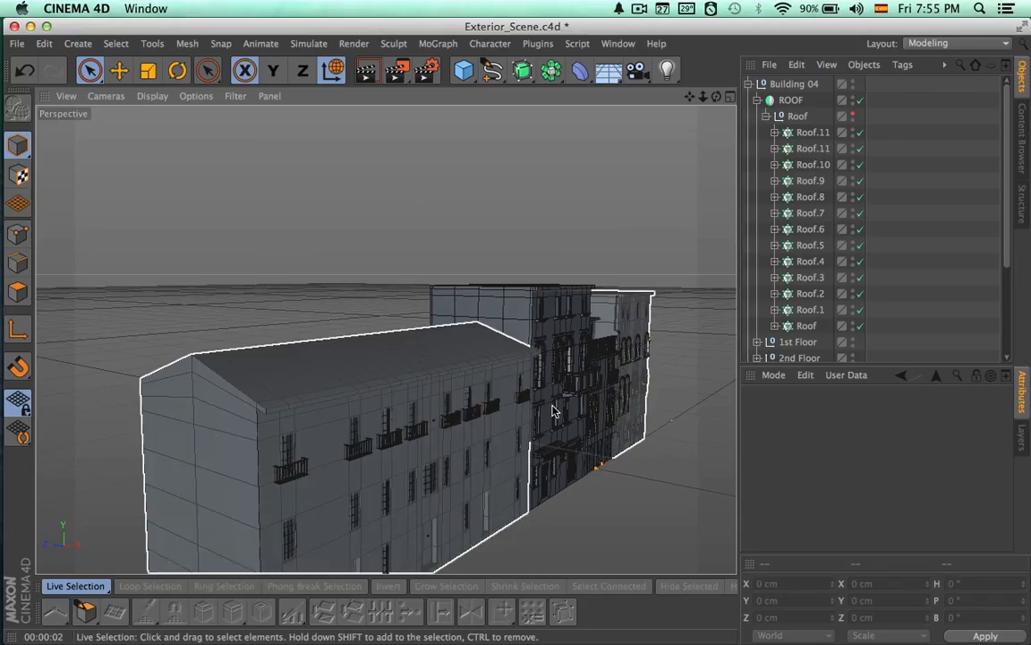
pyautogui.keyDown('alt'); pyautogui.moveTo(491, 335); pyautogui.dragTo(483, 320); pyautogui.keyUp('alt')
pyautogui.keyDown('alt'); pyautogui.moveTo(549, 409); pyautogui.dragTo(544, 412); pyautogui.keyUp('alt')
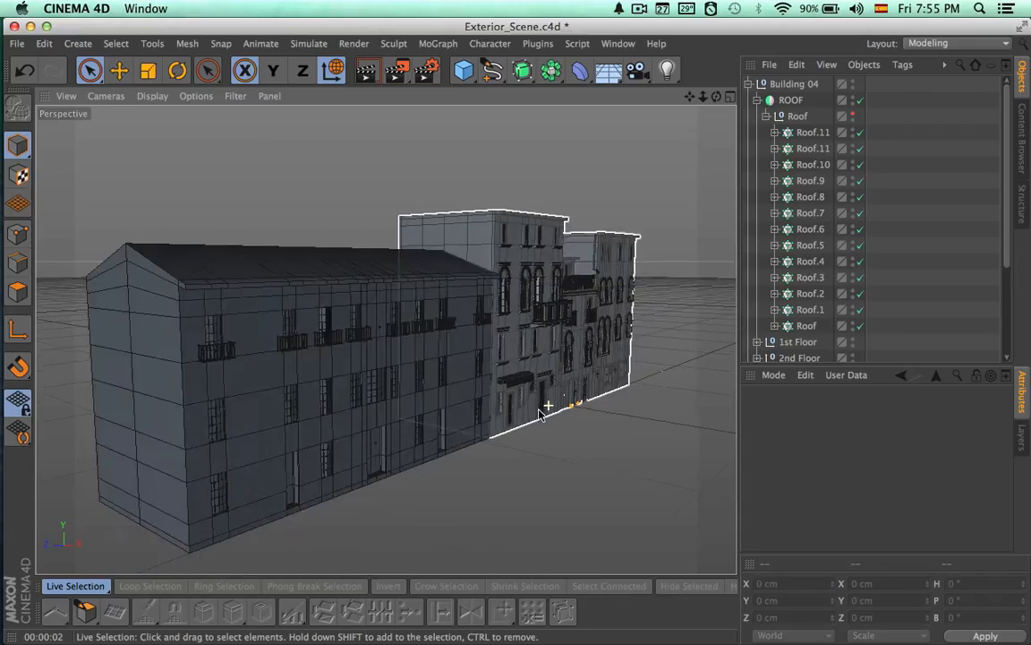
pyautogui.press('super+r')
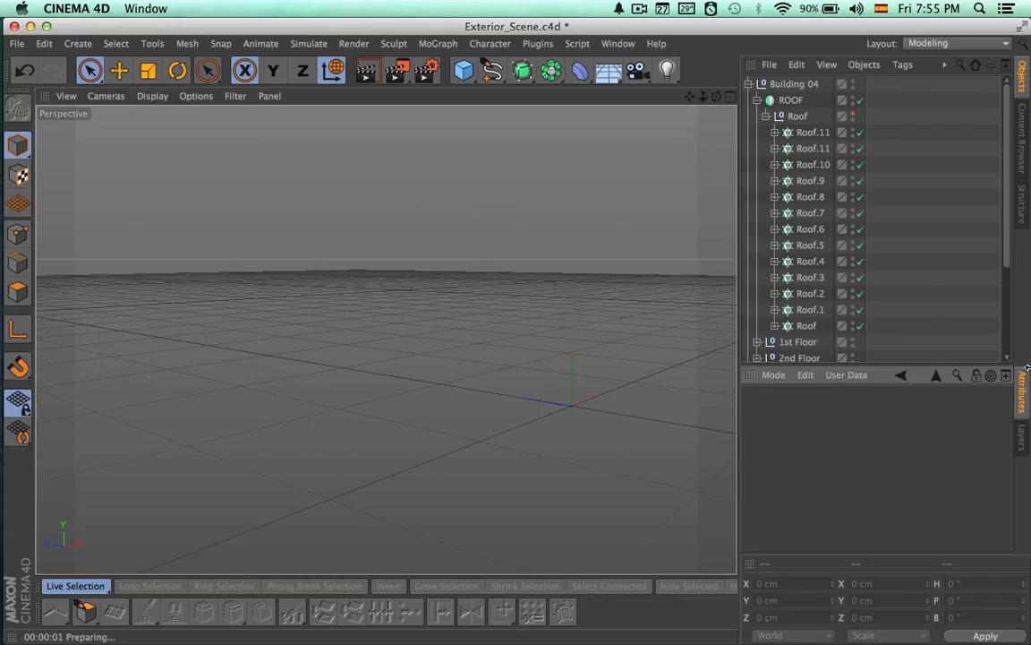